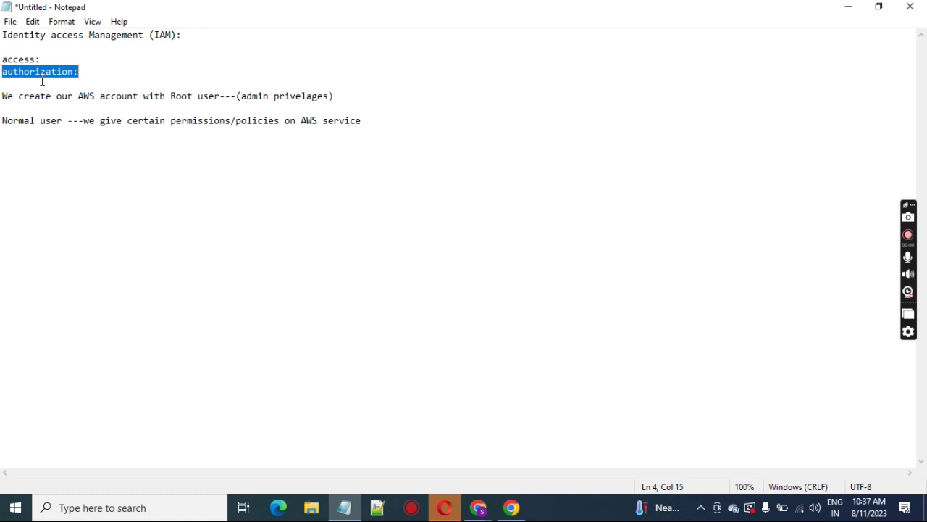
- Minimize the Notepad notes on root versus normal user permissions to reveal the IAM Dashboard
{"action": "double_click", "coordinate": [61, 76]}
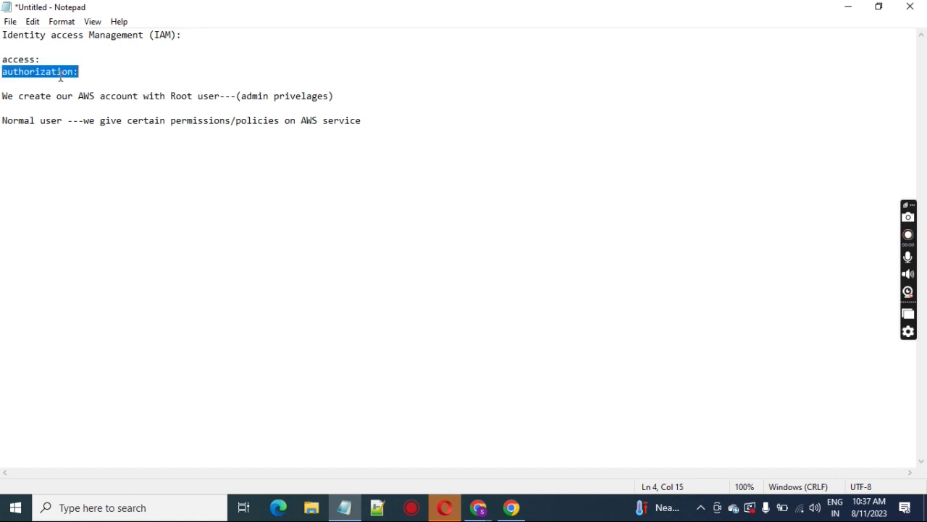
{"action": "left_click", "coordinate": [99, 79]}
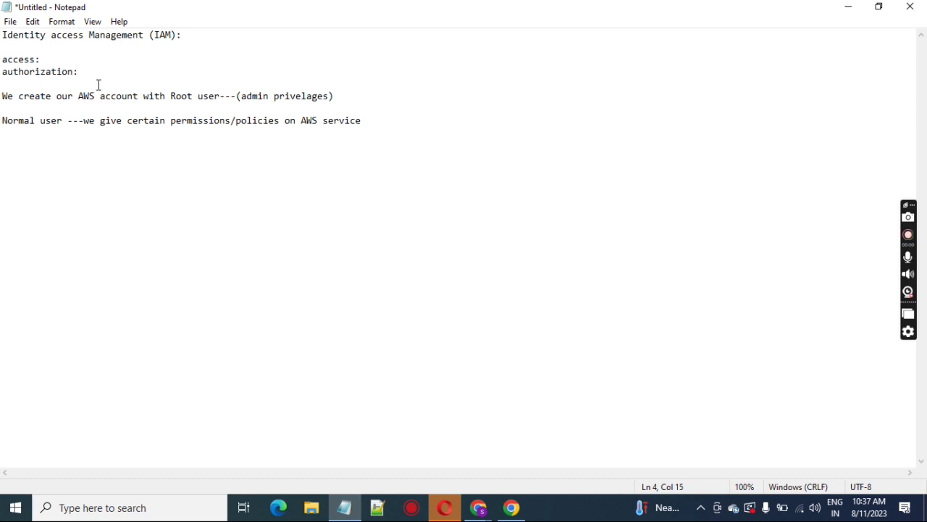
{"action": "left_click", "coordinate": [390, 136]}
{"action": "left_click", "coordinate": [850, 8]}
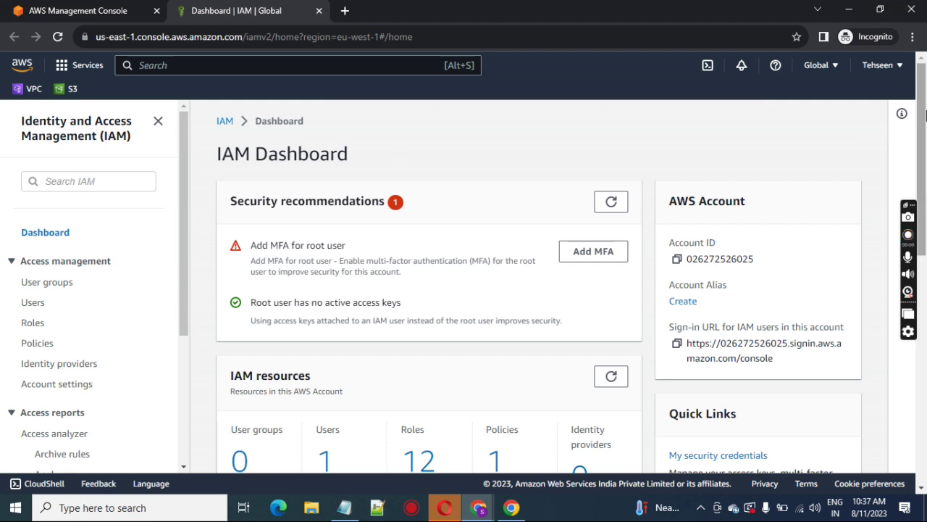
{"action": "scroll", "coordinate": [184, 162], "scroll_direction": "down", "scroll_amount": 1}
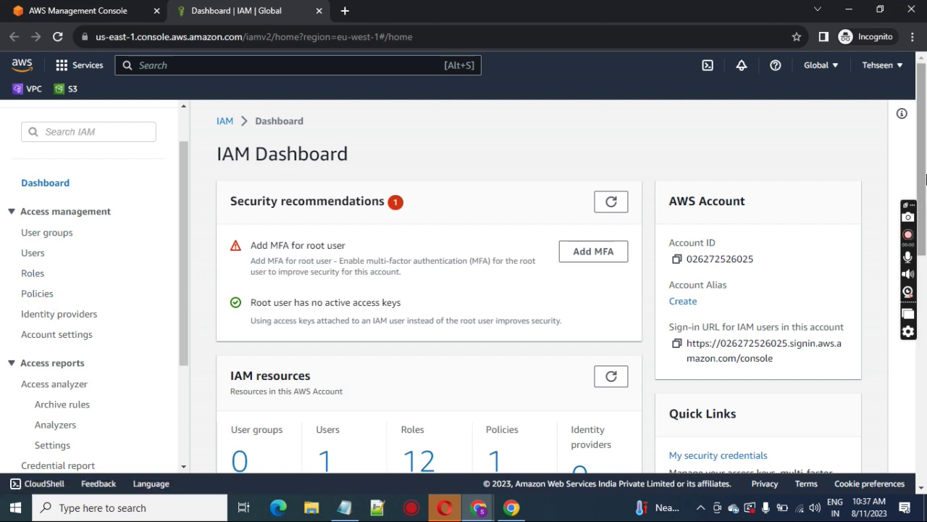
{"action": "scroll", "coordinate": [925, 208], "scroll_direction": "down", "scroll_amount": 1}
{"action": "scroll", "coordinate": [925, 209], "scroll_direction": "up", "scroll_amount": 1}
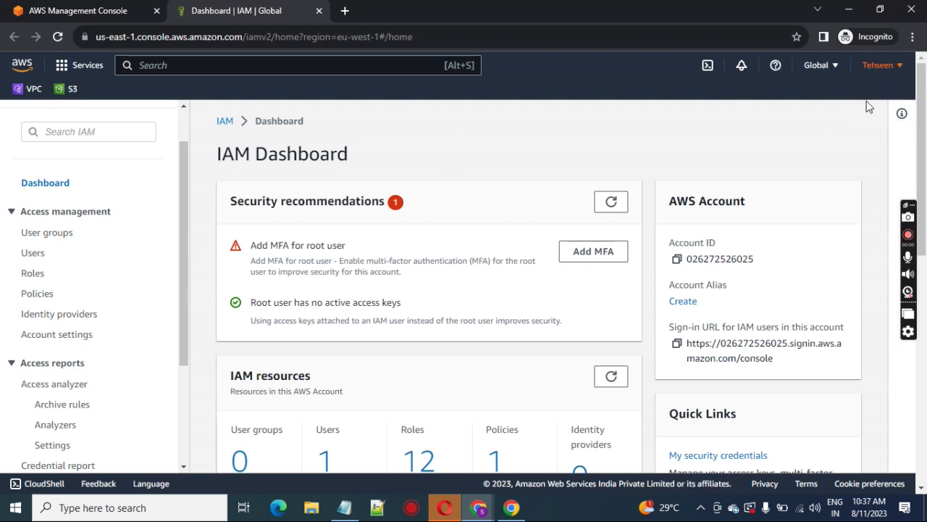
{"action": "left_click", "coordinate": [878, 65]}
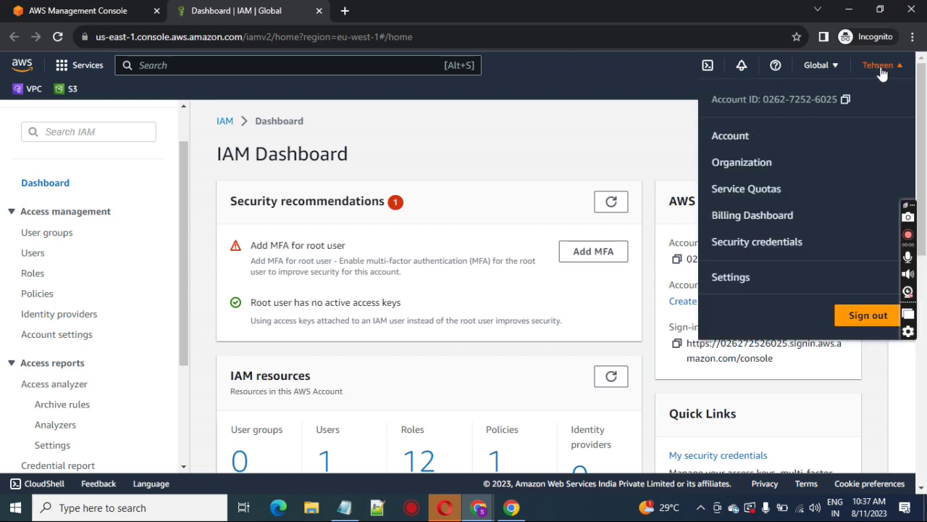
{"action": "left_click", "coordinate": [668, 117]}
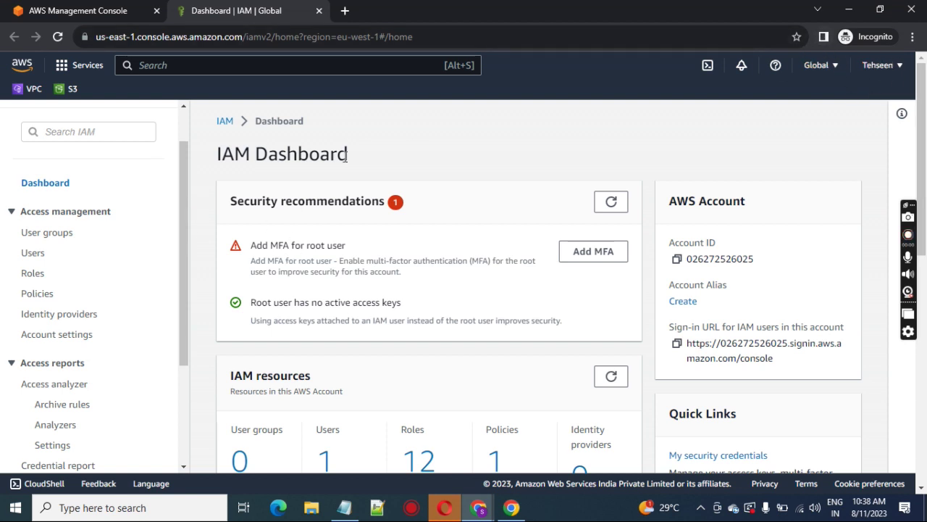
{"action": "left_click", "coordinate": [511, 508]}
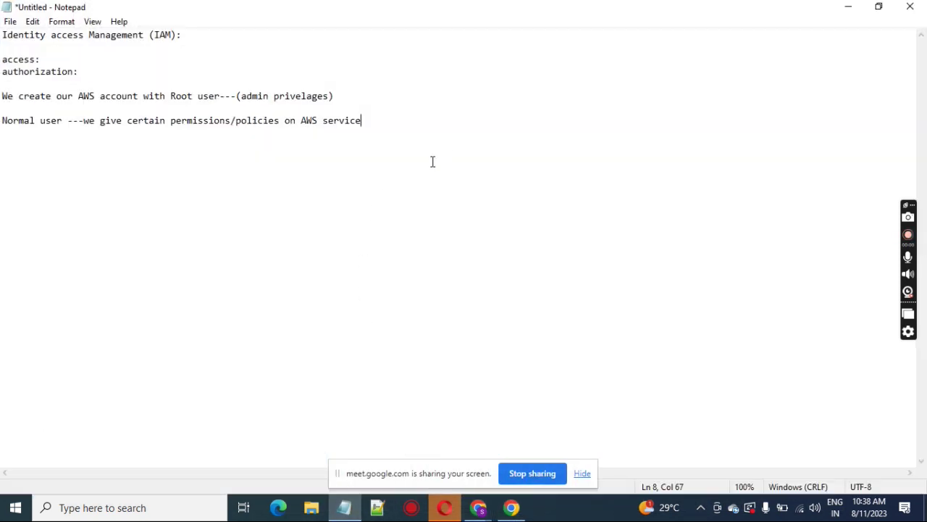
- Append ' like S3 ,ec2,RDS,SNS' to the normal-user line, correcting the RDS/SNS typo
{"action": "left_click", "coordinate": [344, 507]}
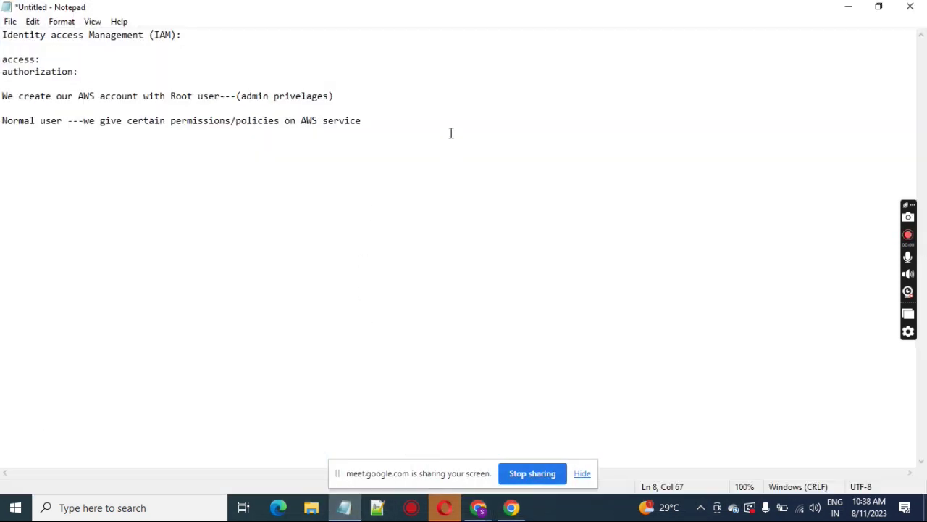
{"action": "left_click_drag", "start_coordinate": [301, 120], "coordinate": [366, 124]}
{"action": "left_click", "coordinate": [366, 124]}
{"action": "type", "text": "s  like S3 ,ec"}
{"action": "type", "text": "2"}
{"action": "type", "text": ",RDD"}
{"action": "type", "text": ","}
{"action": "type", "text": "SQS"}
{"action": "key", "text": "BackSpace"}
{"action": "key", "text": "BackSpace"}
{"action": "type", "text": "NS"}
- Start a new line below the services line with the new user's name
{"action": "left_click", "coordinate": [50, 123]}
{"action": "double_click", "coordinate": [50, 123]}
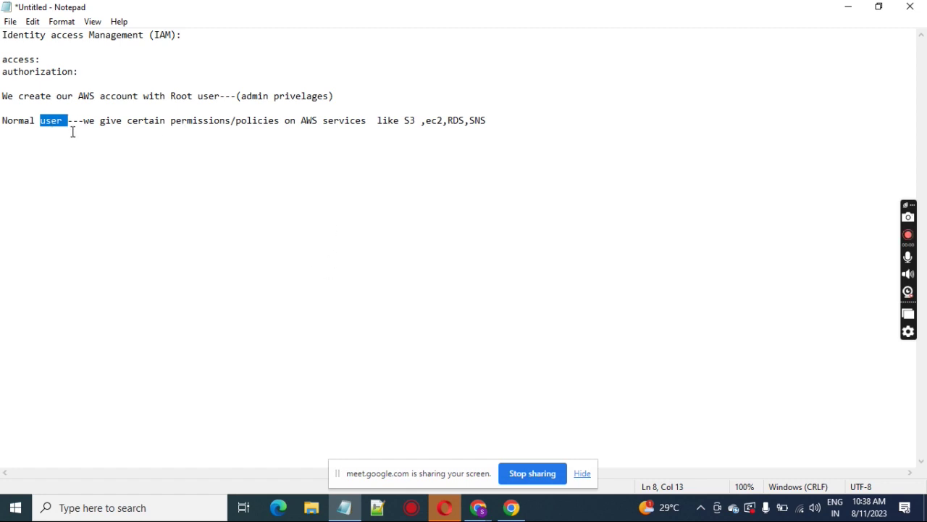
{"action": "left_click", "coordinate": [57, 150]}
{"action": "left_click", "coordinate": [570, 124]}
{"action": "key", "text": "Return"}
{"action": "key", "text": "Return"}
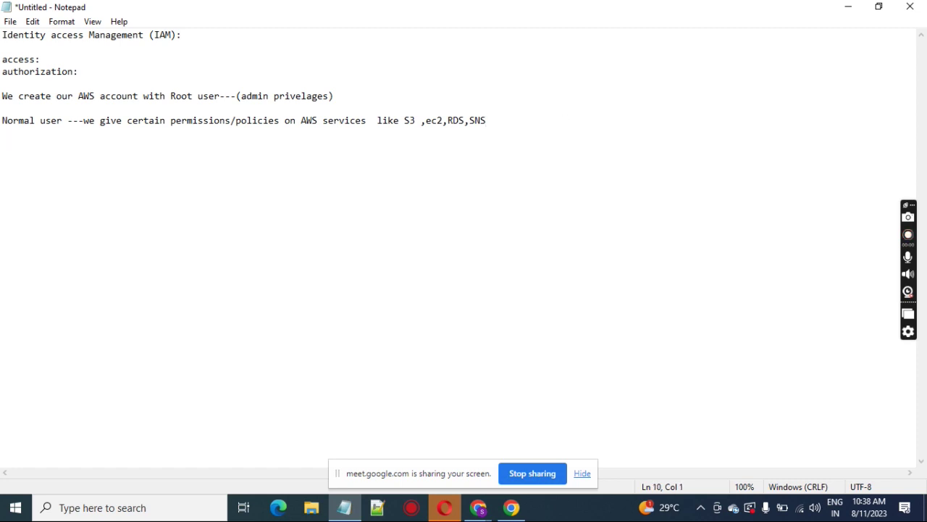
{"action": "type", "text": "Raju"}
- Type 'ec2' after the user's name, then place the cursor just before it
{"action": "double_click", "coordinate": [10, 144]}
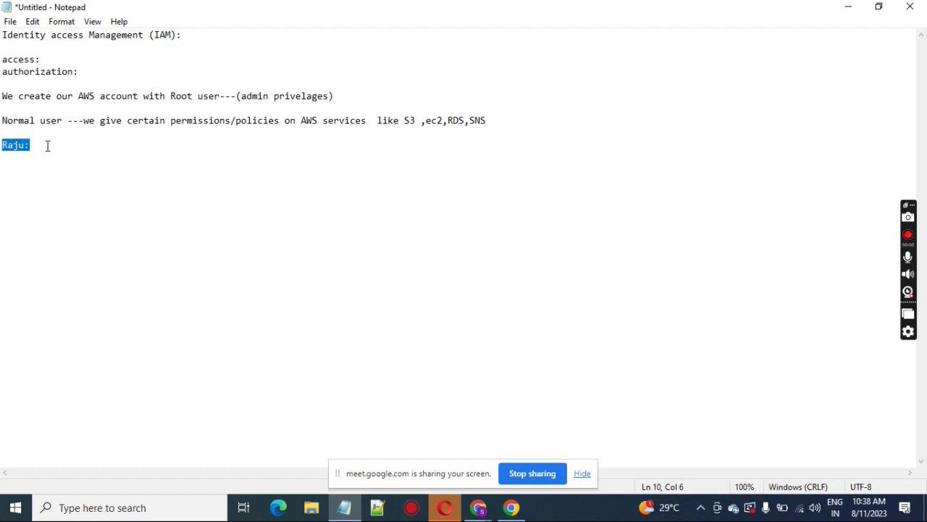
{"action": "left_click", "coordinate": [47, 146]}
{"action": "left_click", "coordinate": [423, 121]}
{"action": "key", "text": "shift+End"}
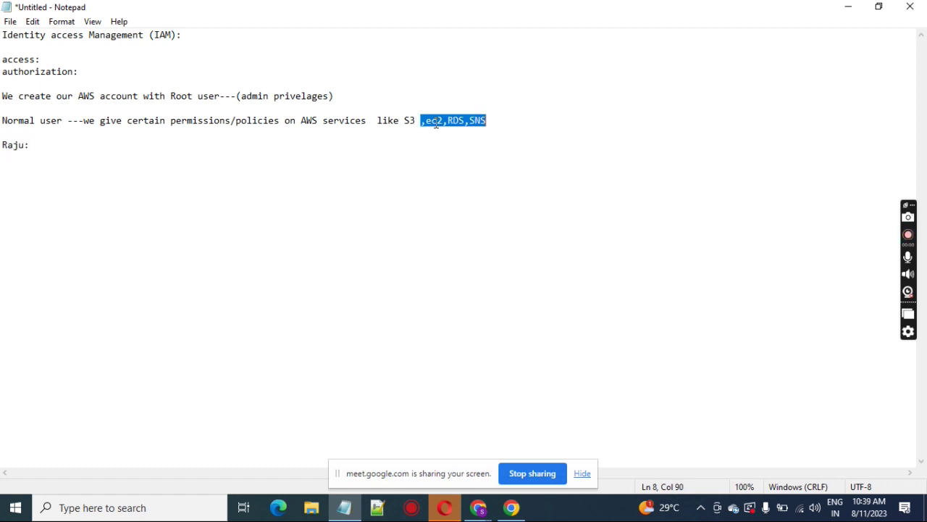
{"action": "left_click", "coordinate": [61, 143]}
{"action": "type", "text": "ec2"}
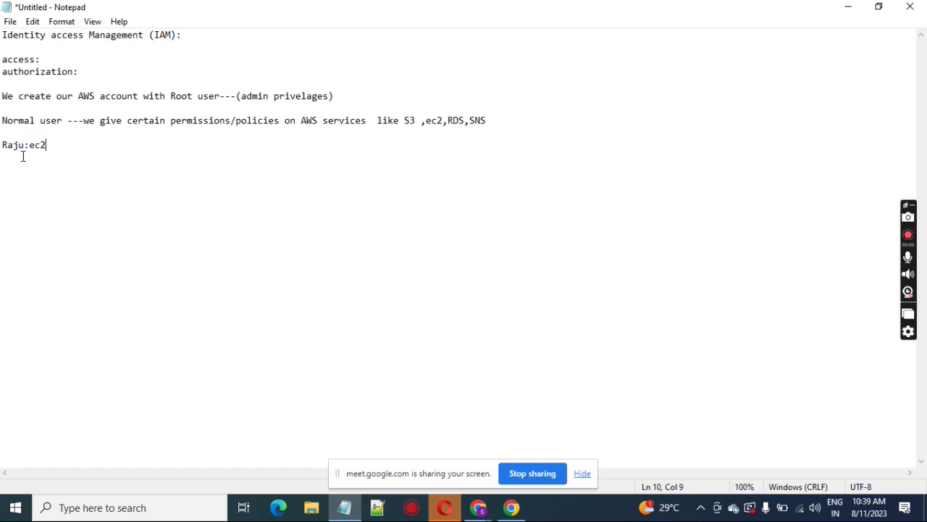
{"action": "left_click", "coordinate": [448, 120]}
{"action": "left_click", "coordinate": [486, 121]}
{"action": "left_click", "coordinate": [409, 120]}
{"action": "double_click", "coordinate": [410, 120]}
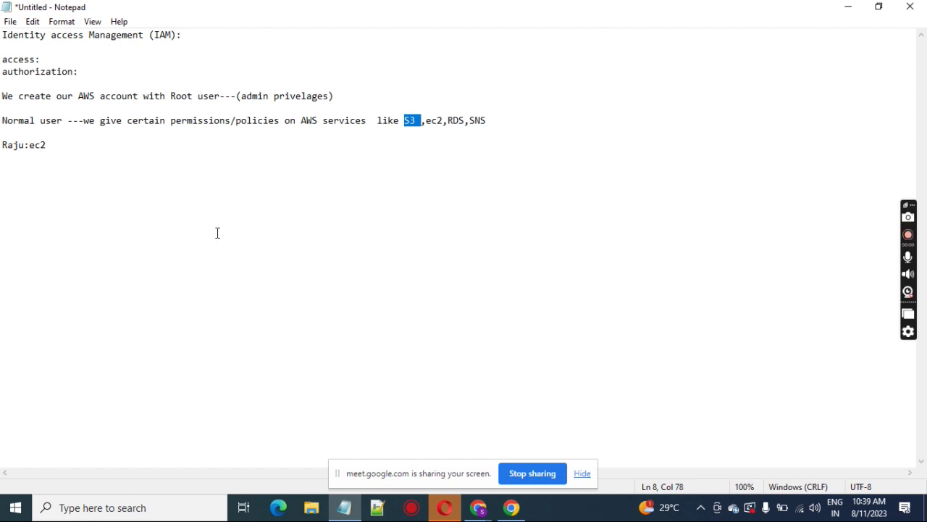
{"action": "double_click", "coordinate": [46, 143]}
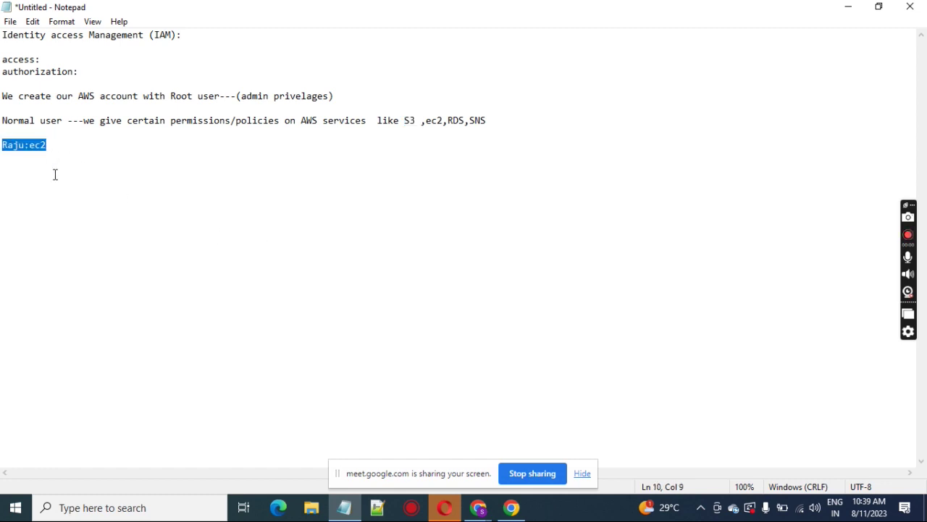
{"action": "left_click", "coordinate": [63, 175]}
{"action": "double_click", "coordinate": [63, 174]}
{"action": "left_click_drag", "start_coordinate": [39, 153], "coordinate": [44, 152]}
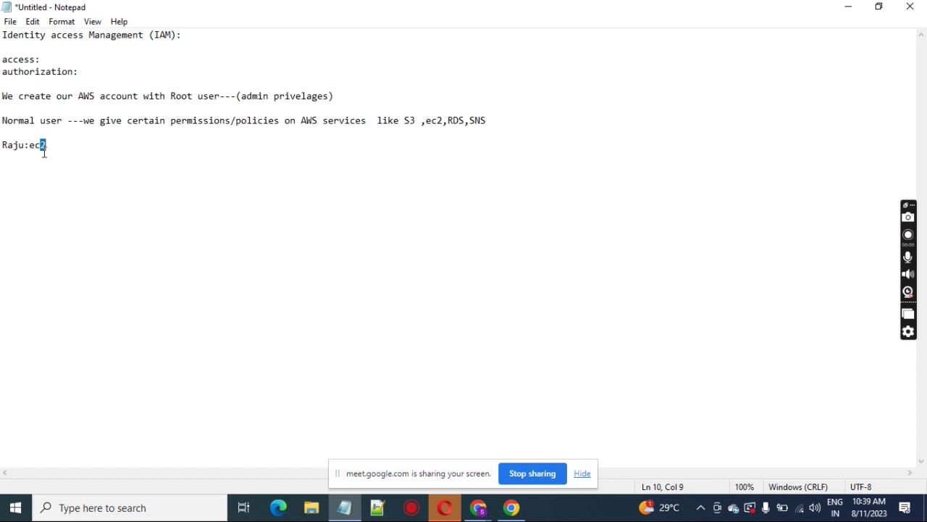
{"action": "double_click", "coordinate": [68, 149]}
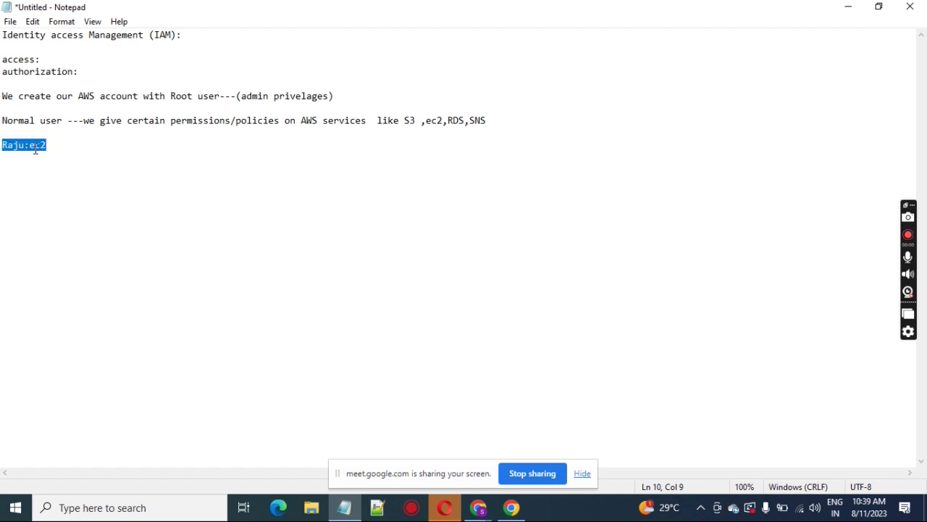
{"action": "left_click", "coordinate": [78, 167]}
{"action": "left_click", "coordinate": [41, 144]}
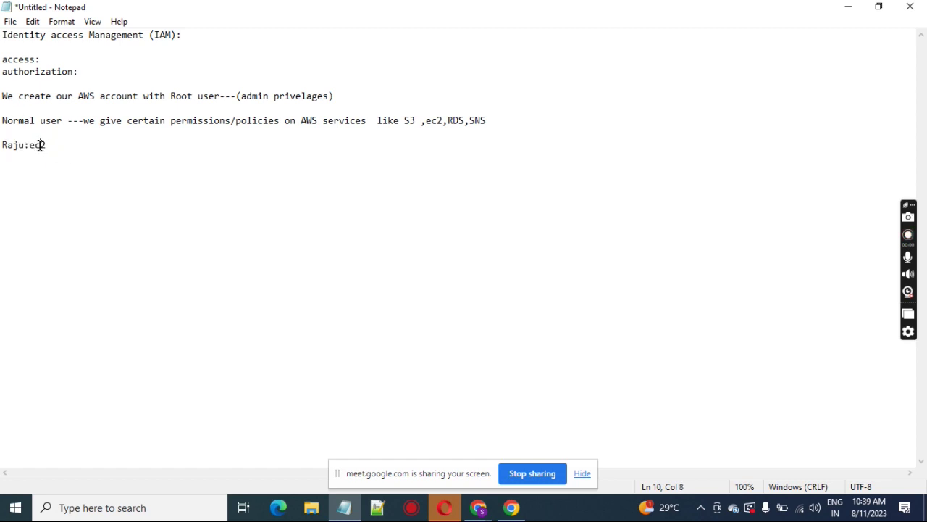
{"action": "double_click", "coordinate": [46, 146]}
{"action": "left_click", "coordinate": [61, 150]}
{"action": "double_click", "coordinate": [30, 148]}
{"action": "left_click", "coordinate": [81, 149]}
{"action": "left_click", "coordinate": [30, 147]}
- Insert '----> console login URL' after the name, fixing typos and deleting the stray 'ec2'
{"action": "type", "text": "----> con"}
{"action": "key", "text": "BackSpace"}
{"action": "type", "text": "nsole oh"}
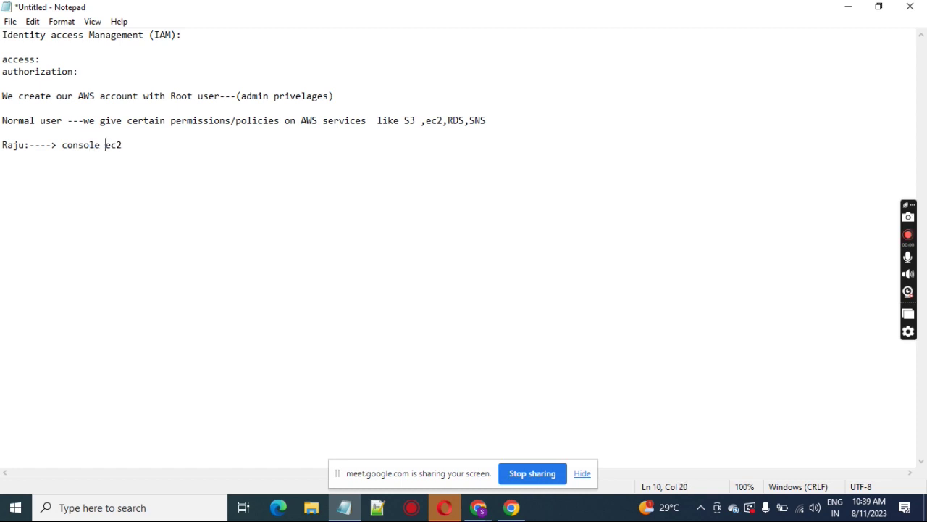
{"action": "type", "text": "in URL"}
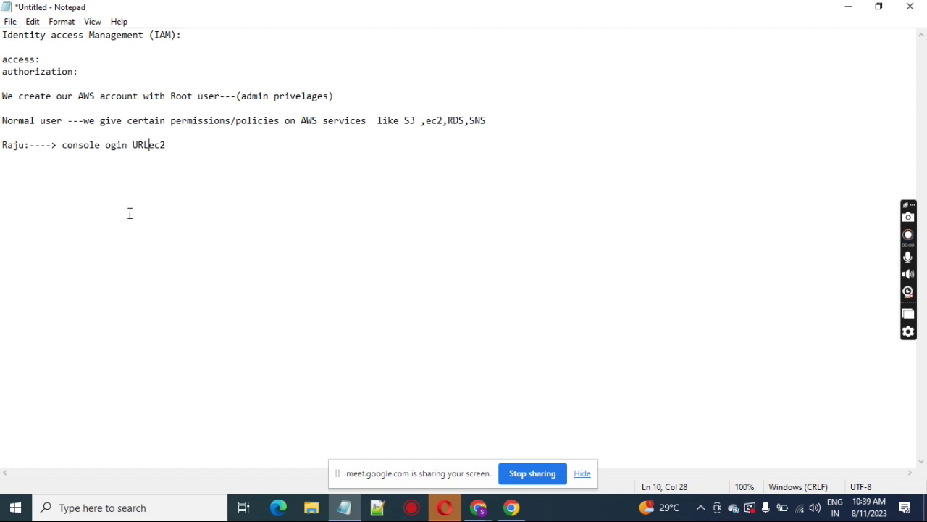
{"action": "left_click", "coordinate": [108, 146]}
{"action": "type", "text": "l"}
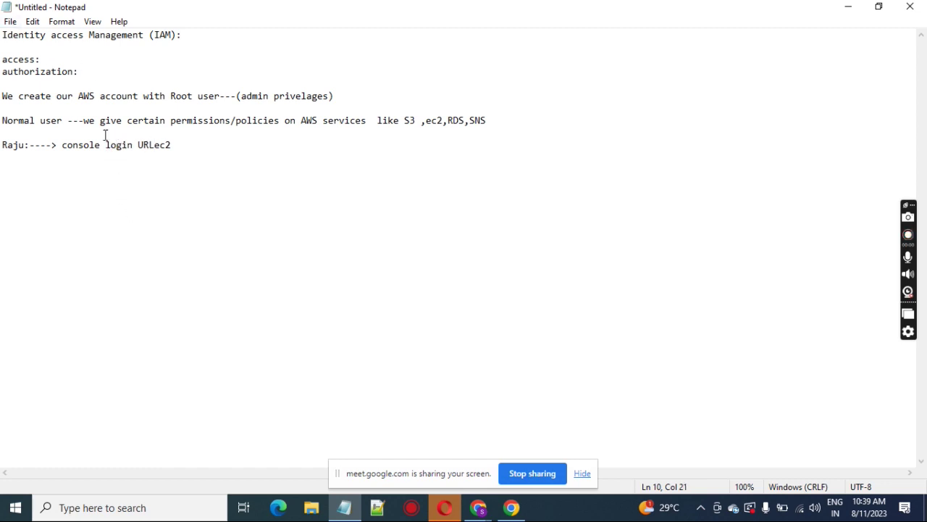
{"action": "left_click_drag", "start_coordinate": [172, 145], "coordinate": [155, 145]}
{"action": "key", "text": "BackSpace"}
- Append '---password ----EC2' after URL, correcting the misspelled 'password'
{"action": "left_click_drag", "start_coordinate": [3, 145], "coordinate": [166, 145]}
{"action": "left_click", "coordinate": [77, 161]}
{"action": "left_click", "coordinate": [63, 145]}
{"action": "left_click", "coordinate": [155, 215]}
{"action": "left_click_drag", "start_coordinate": [2, 145], "coordinate": [154, 144]}
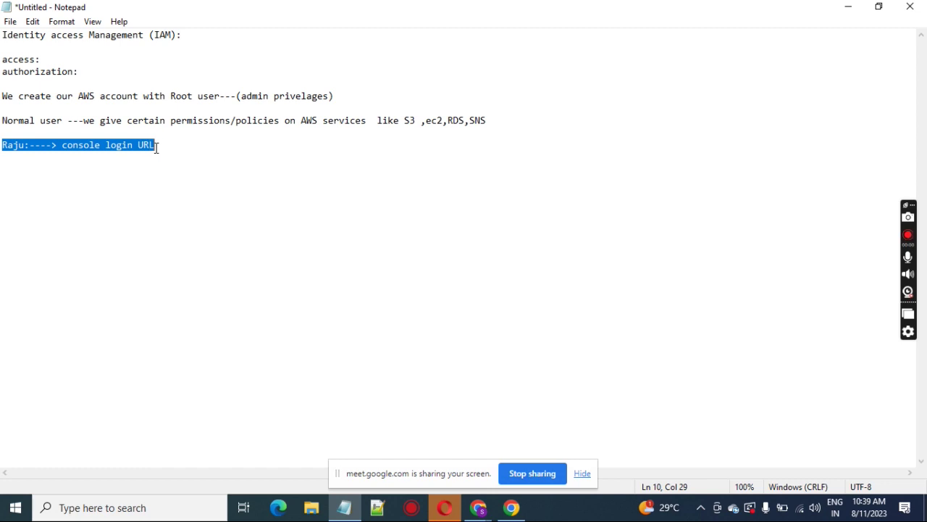
{"action": "left_click", "coordinate": [151, 167]}
{"action": "left_click", "coordinate": [166, 145]}
{"action": "type", "text": "---"}
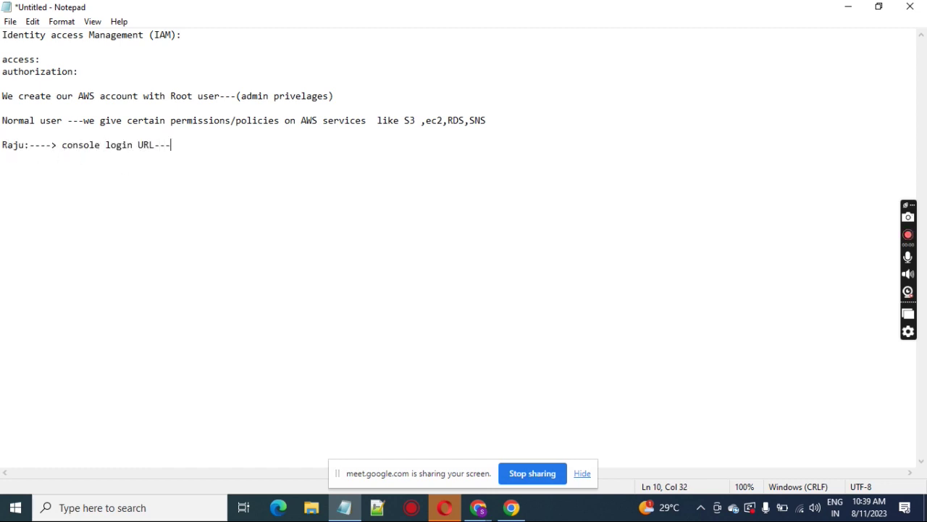
{"action": "type", "text": "paw"}
{"action": "type", "text": "ssword"}
{"action": "key", "text": "BackSpace"}
{"action": "key", "text": "BackSpace"}
{"action": "key", "text": "BackSpace"}
{"action": "key", "text": "BackSpace"}
{"action": "key", "text": "BackSpace"}
{"action": "type", "text": "w"}
{"action": "key", "text": "BackSpace"}
{"action": "type", "text": "sword"}
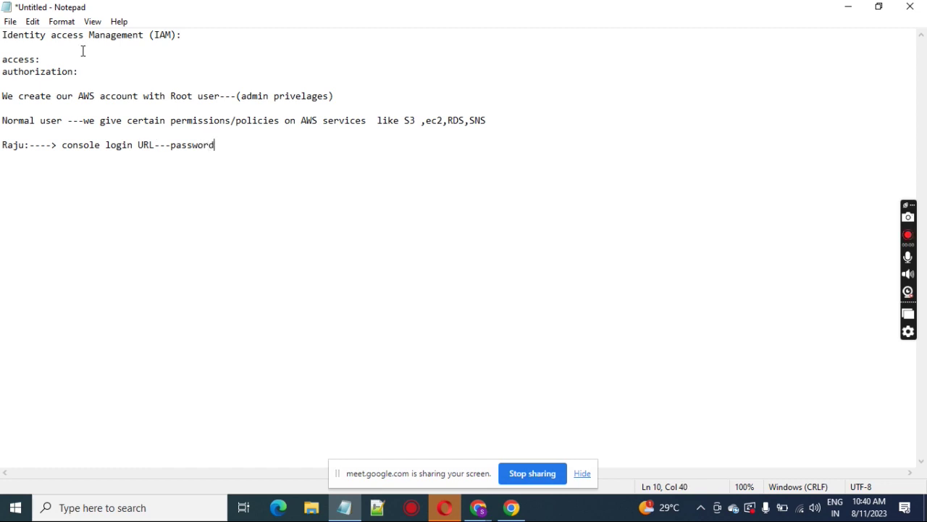
{"action": "left_click_drag", "start_coordinate": [2, 145], "coordinate": [223, 144]}
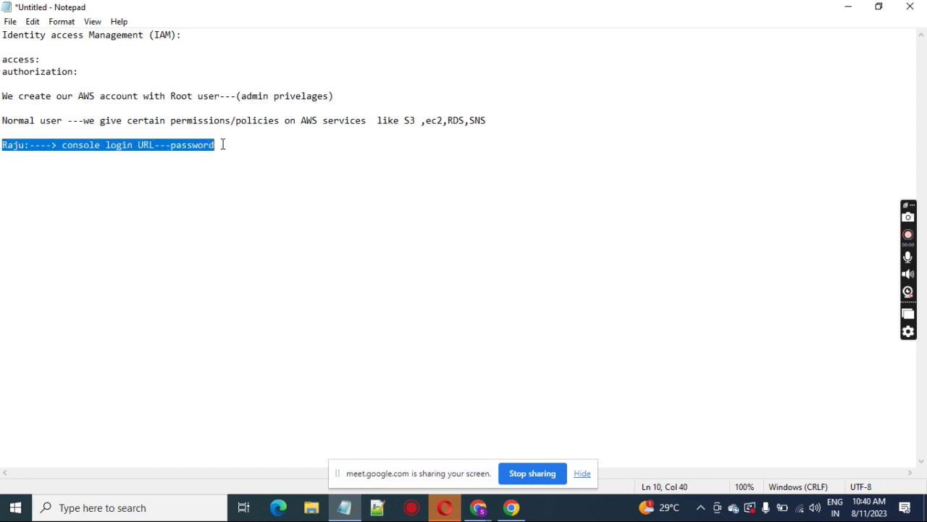
{"action": "left_click", "coordinate": [32, 160]}
{"action": "left_click", "coordinate": [232, 147]}
{"action": "type", "text": "----EC2"}
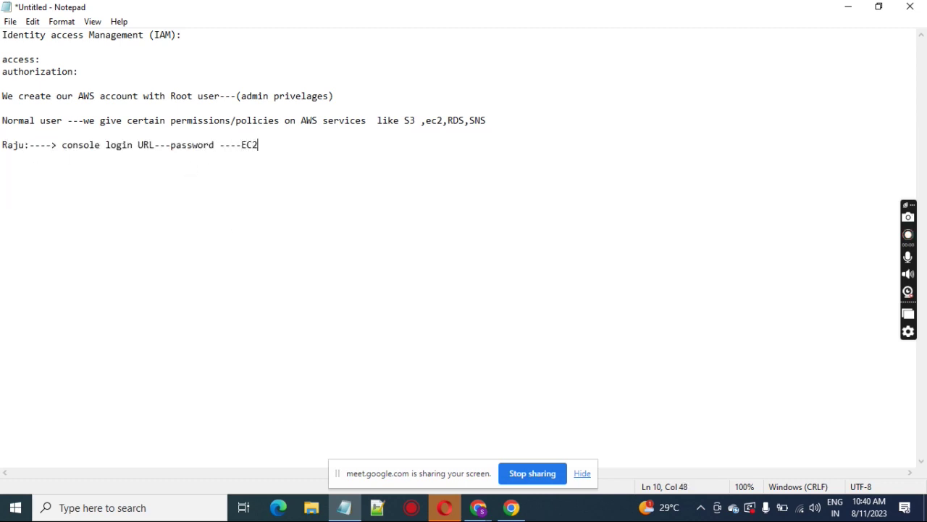
{"action": "type", "text": " -"}
- From the IAM dashboard, open Users in the sidebar and launch the Create user wizard
{"action": "left_click", "coordinate": [848, 6]}
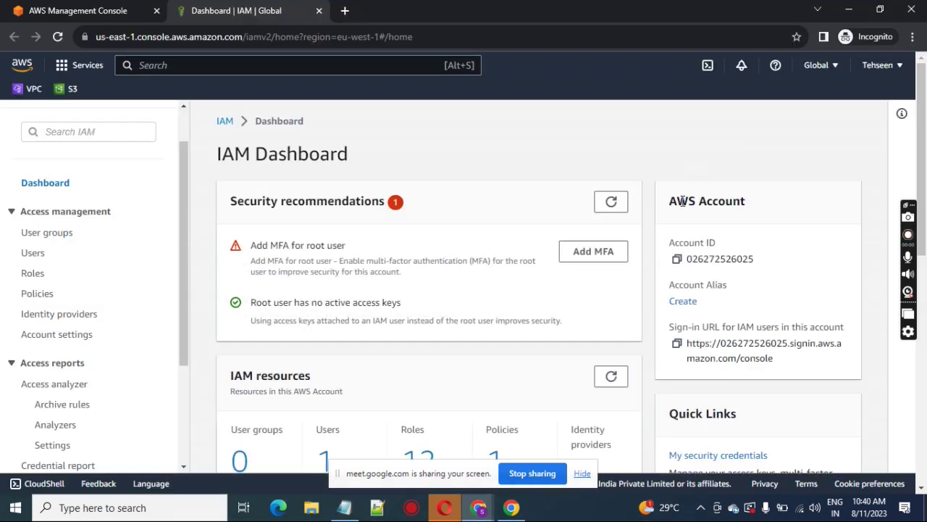
{"action": "scroll", "coordinate": [926, 214], "scroll_direction": "down", "scroll_amount": 3}
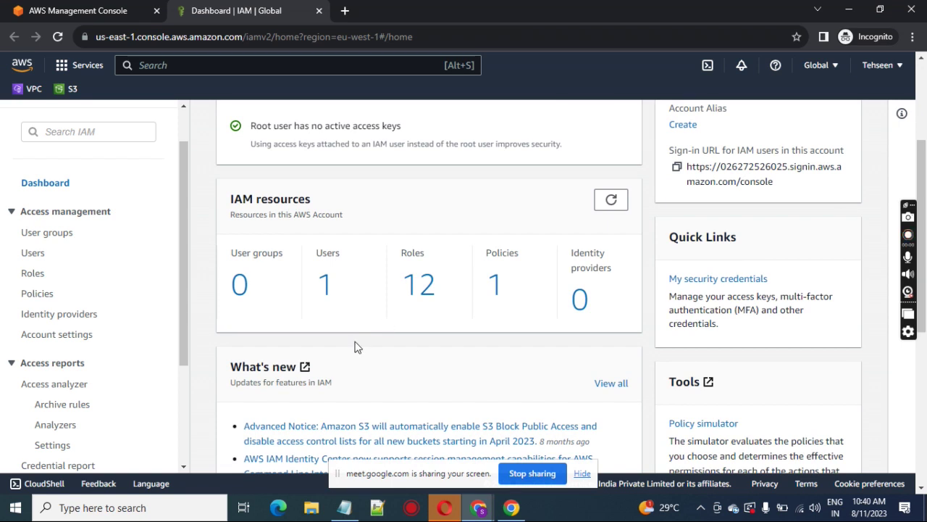
{"action": "scroll", "coordinate": [926, 273], "scroll_direction": "down", "scroll_amount": 3}
{"action": "scroll", "coordinate": [925, 274], "scroll_direction": "down", "scroll_amount": 3}
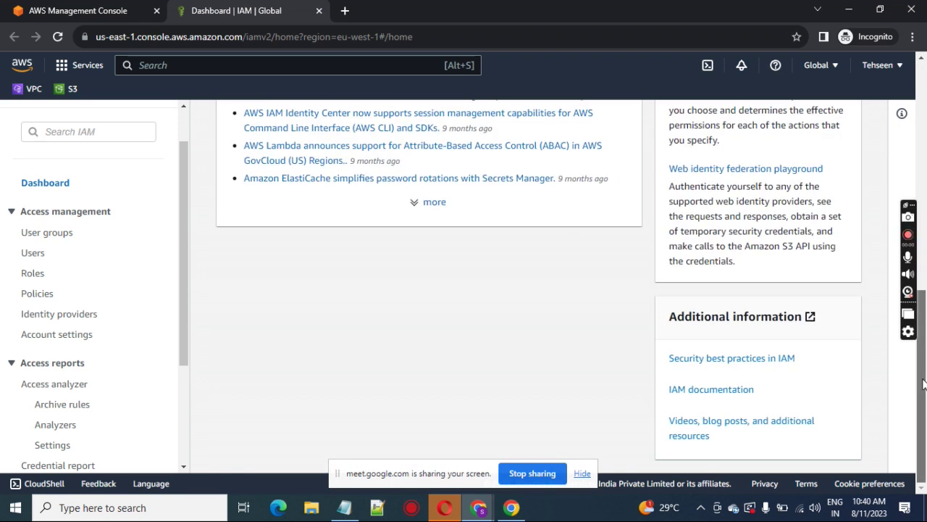
{"action": "scroll", "coordinate": [926, 120], "scroll_direction": "up", "scroll_amount": 10}
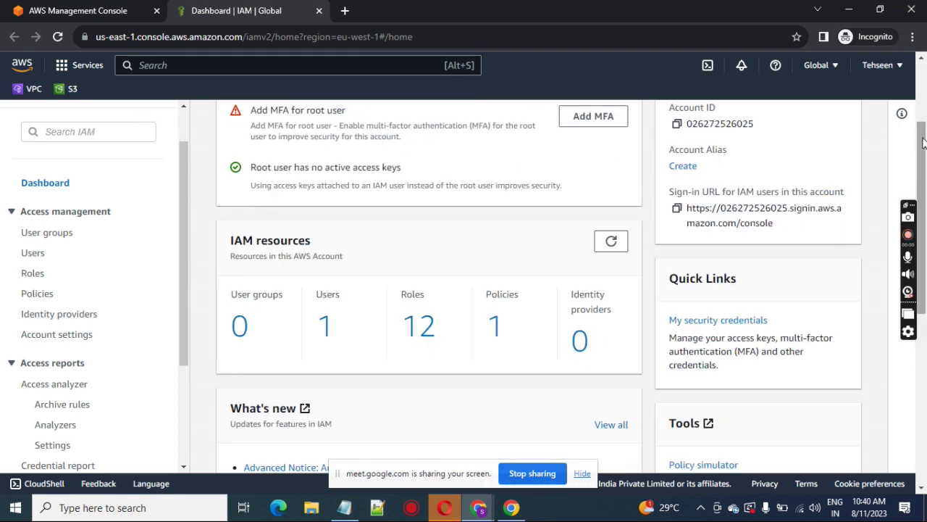
{"action": "scroll", "coordinate": [185, 172], "scroll_direction": "up", "scroll_amount": 1}
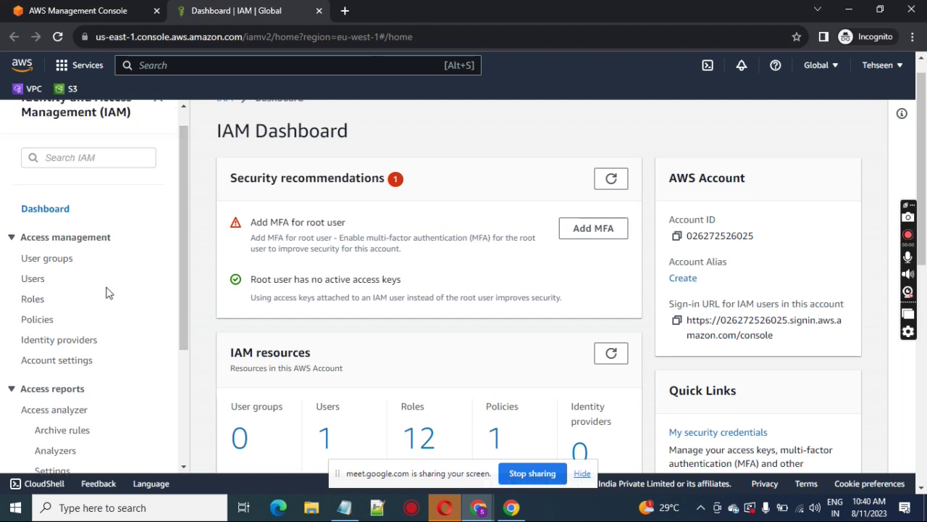
{"action": "left_click", "coordinate": [33, 279]}
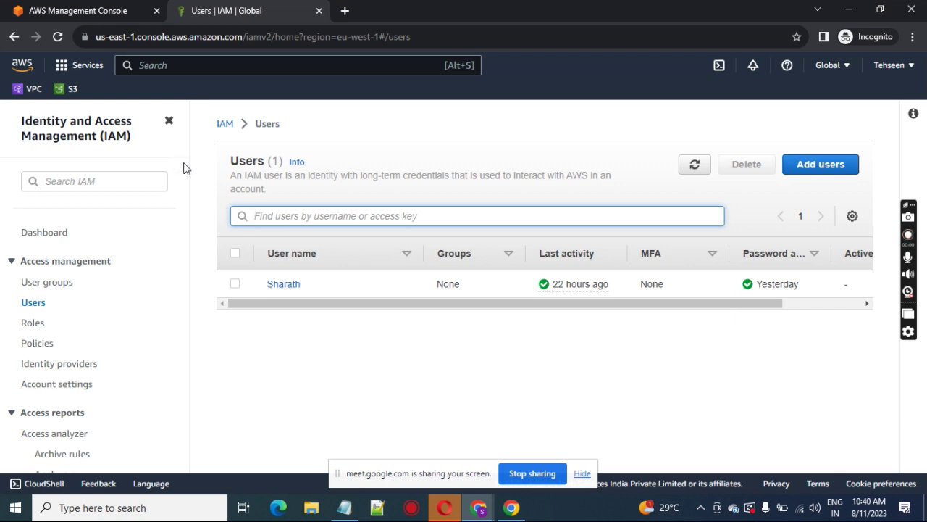
{"action": "left_click_drag", "start_coordinate": [236, 175], "coordinate": [581, 192]}
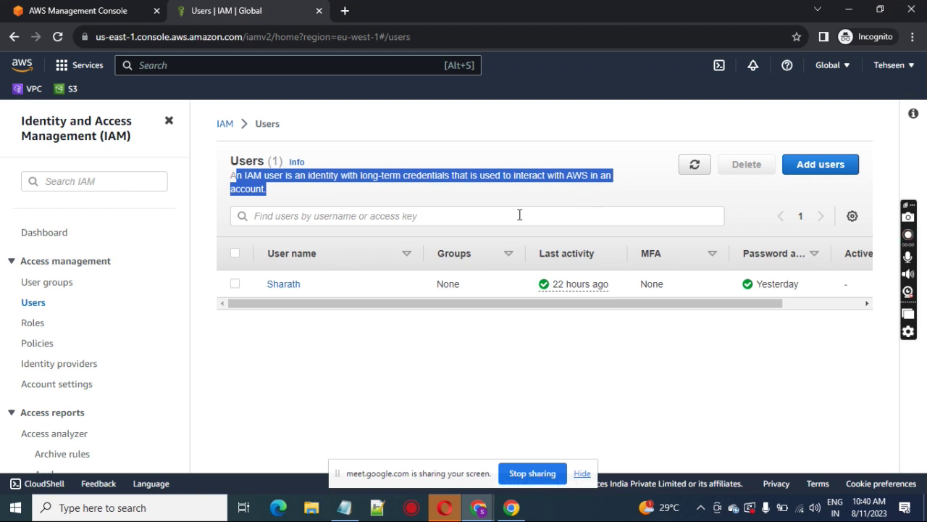
{"action": "left_click", "coordinate": [269, 193]}
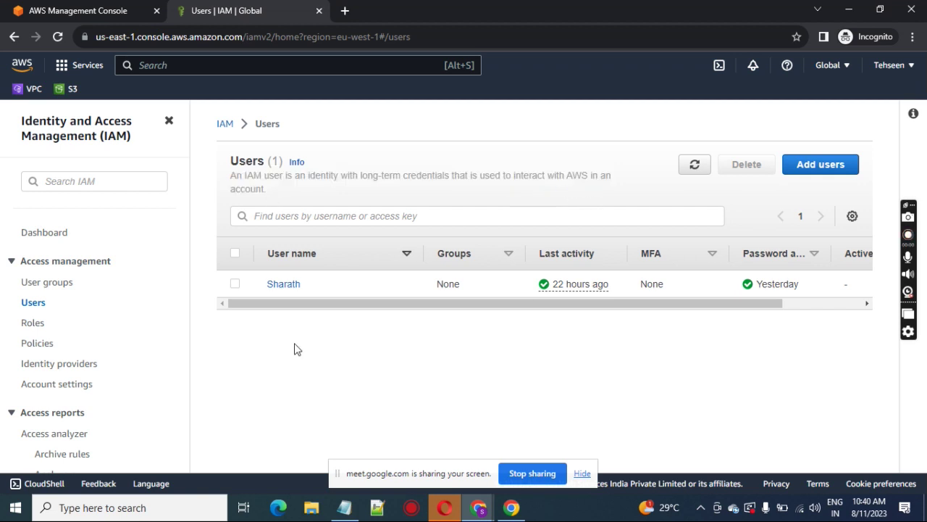
{"action": "left_click", "coordinate": [826, 171]}
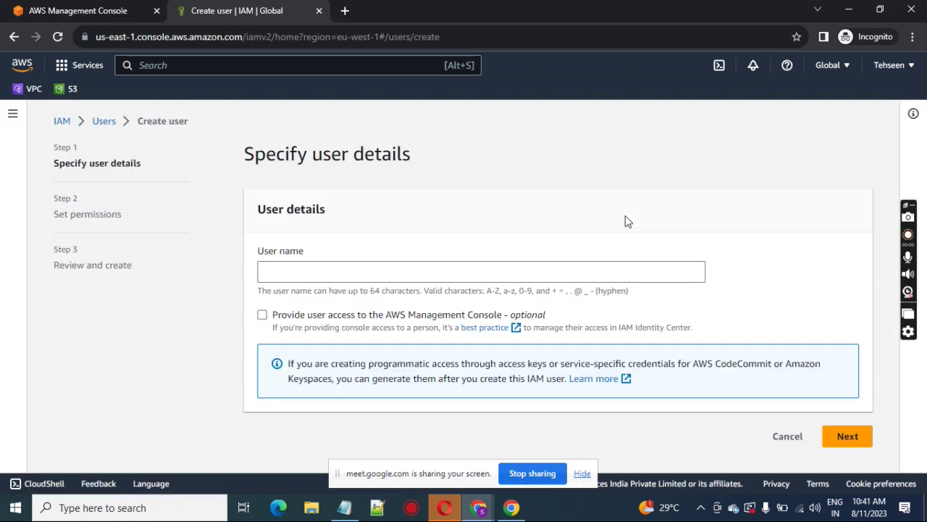
- Enter the new user's name, after briefly viewing the add-user help panel
{"action": "left_click", "coordinate": [462, 274]}
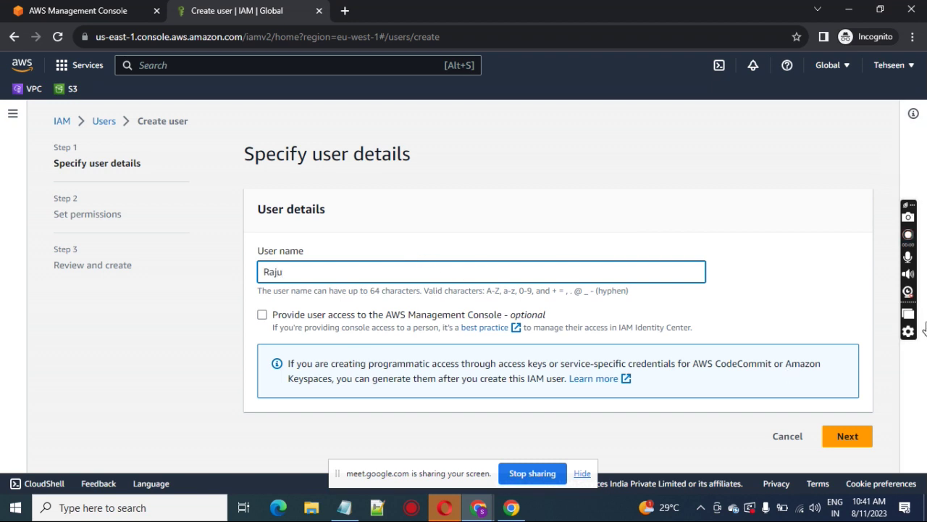
{"action": "left_click", "coordinate": [923, 264]}
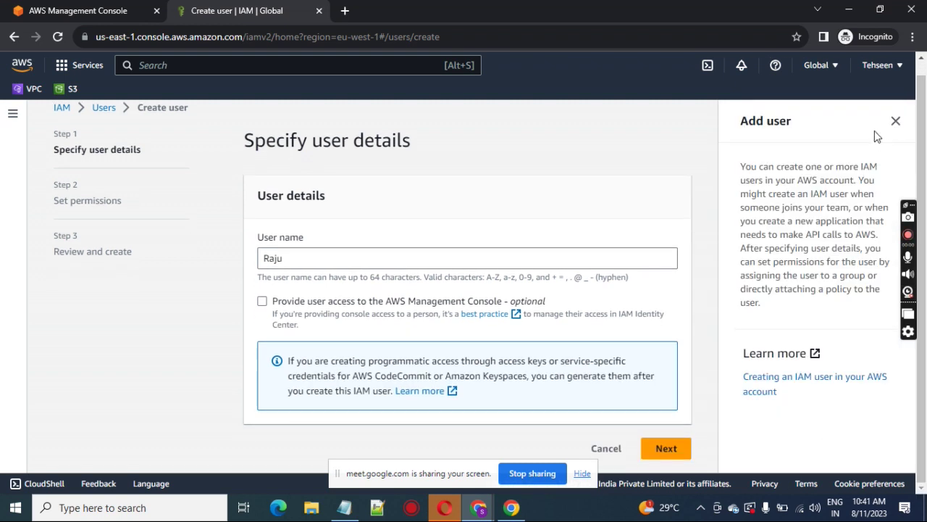
{"action": "left_click", "coordinate": [895, 121]}
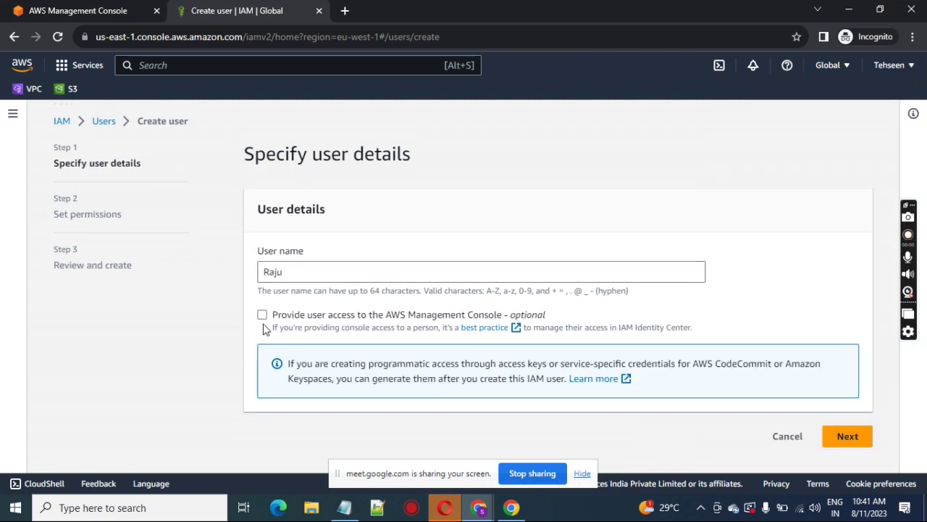
{"action": "left_click", "coordinate": [285, 271]}
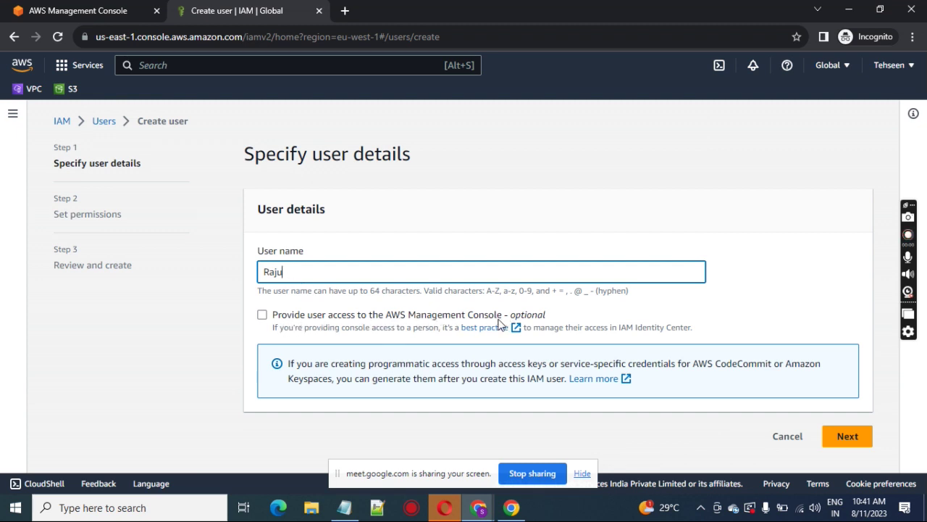
- Enable AWS Management Console access and choose 'I want to create an IAM user'
{"action": "left_click", "coordinate": [263, 315]}
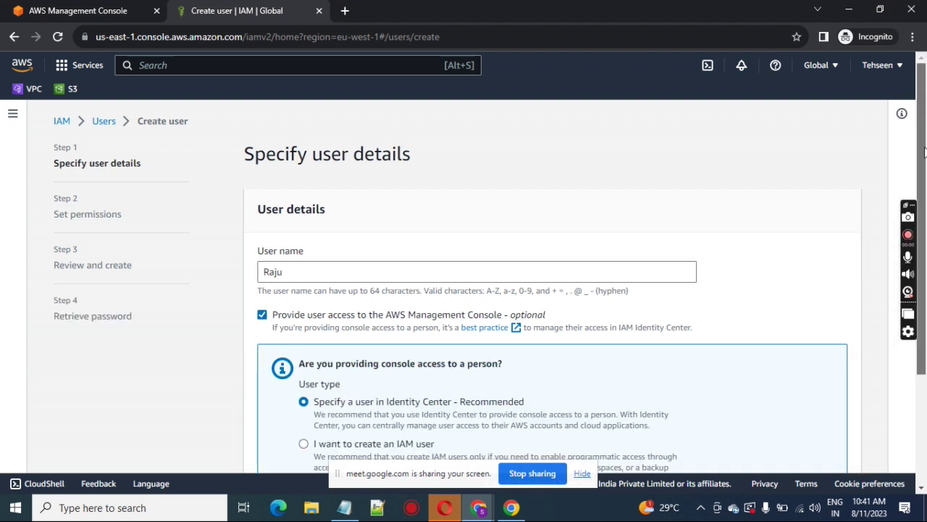
{"action": "scroll", "coordinate": [712, 221], "scroll_direction": "down", "scroll_amount": 2}
{"action": "scroll", "coordinate": [712, 222], "scroll_direction": "up", "scroll_amount": 1}
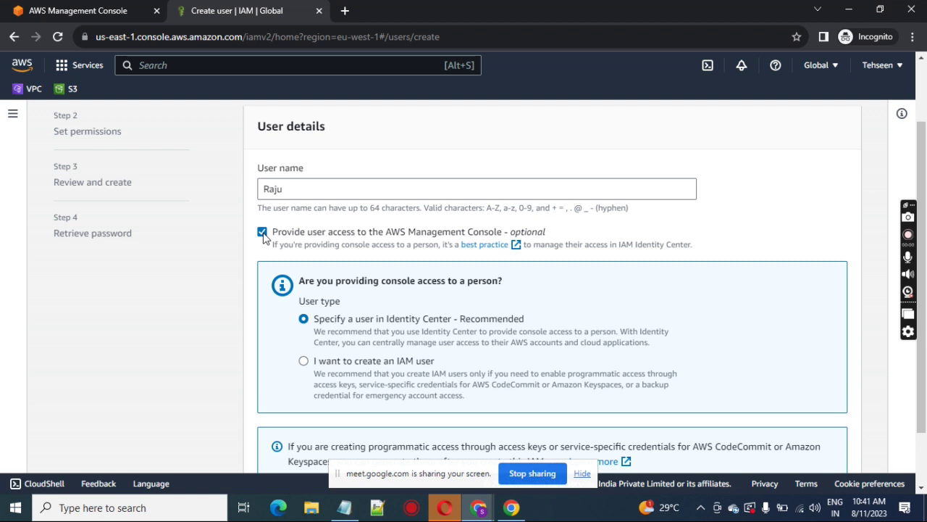
{"action": "left_click", "coordinate": [262, 232]}
{"action": "left_click", "coordinate": [262, 314]}
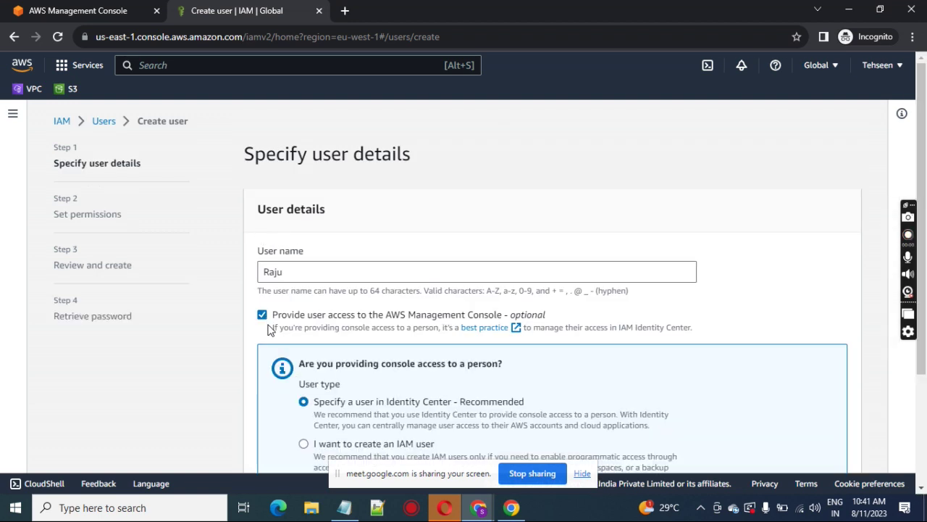
{"action": "scroll", "coordinate": [924, 210], "scroll_direction": "down", "scroll_amount": 2}
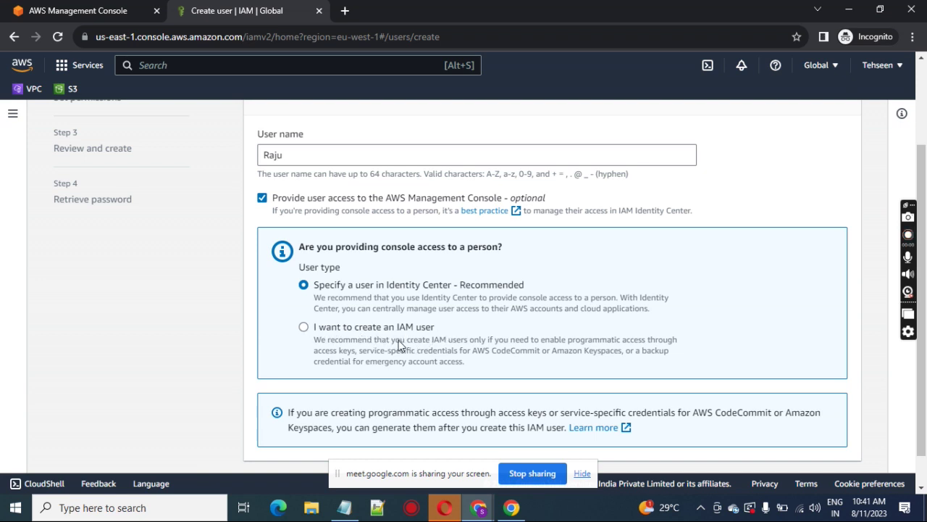
{"action": "left_click", "coordinate": [303, 326]}
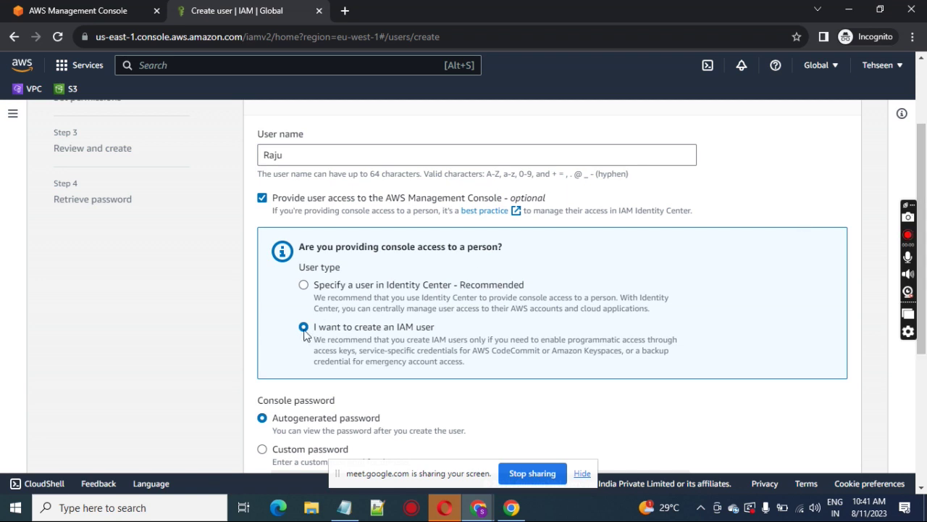
{"action": "left_click", "coordinate": [261, 199]}
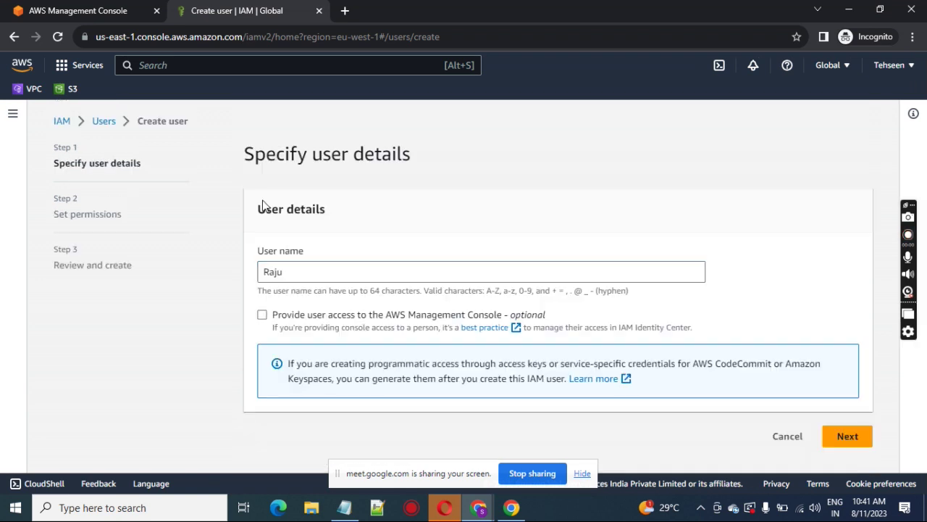
{"action": "left_click", "coordinate": [261, 314]}
{"action": "scroll", "coordinate": [926, 217], "scroll_direction": "down", "scroll_amount": 2}
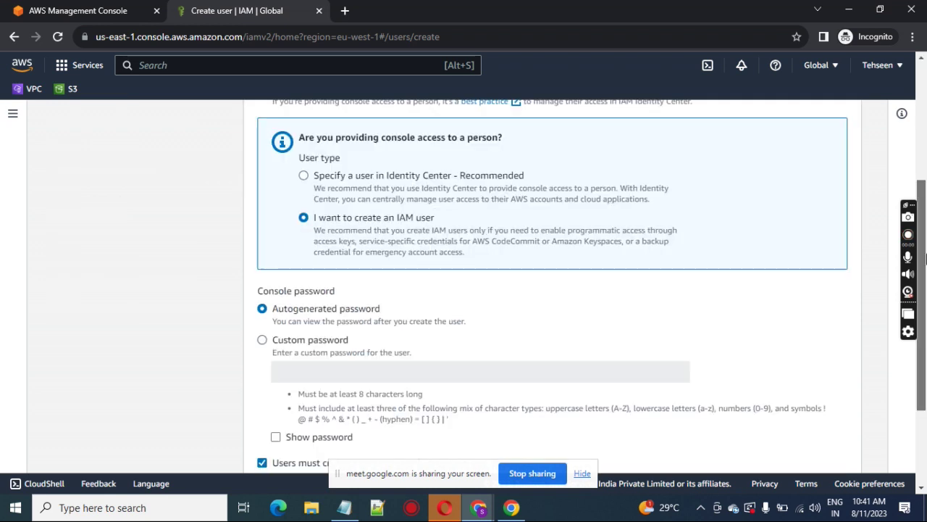
{"action": "scroll", "coordinate": [926, 217], "scroll_direction": "up", "scroll_amount": 1}
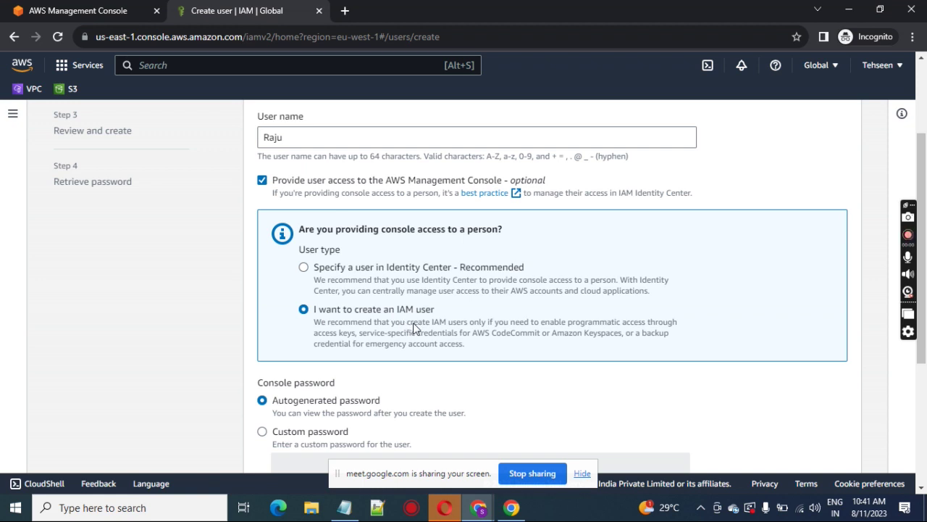
{"action": "left_click_drag", "start_coordinate": [926, 207], "coordinate": [926, 280]}
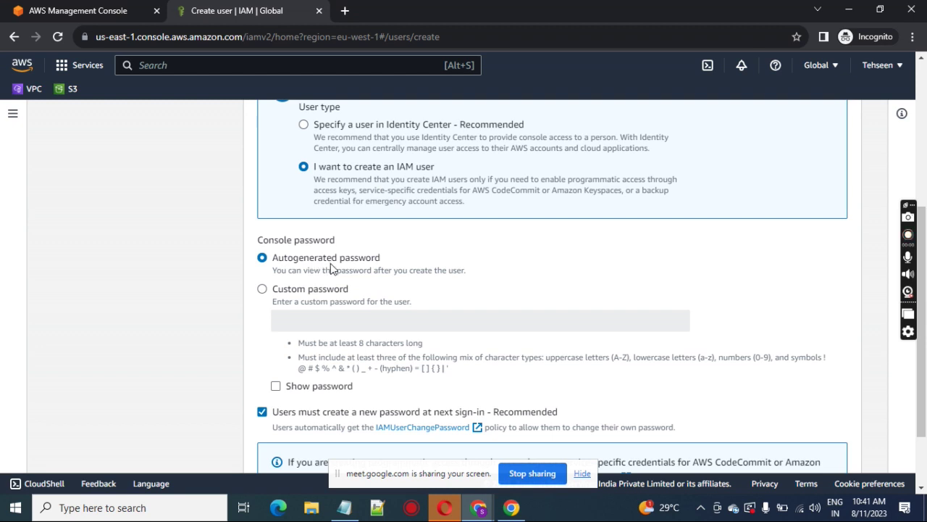
{"action": "scroll", "coordinate": [923, 271], "scroll_direction": "down", "scroll_amount": 2}
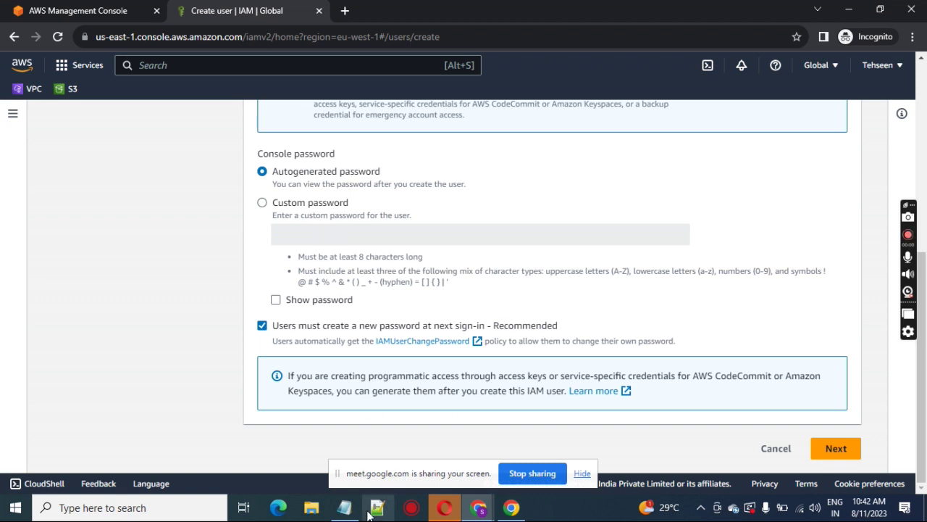
- Note two candidate passwords, one complex and one simple, on new lines in Notepad
{"action": "left_click", "coordinate": [344, 512]}
{"action": "key", "text": "Return"}
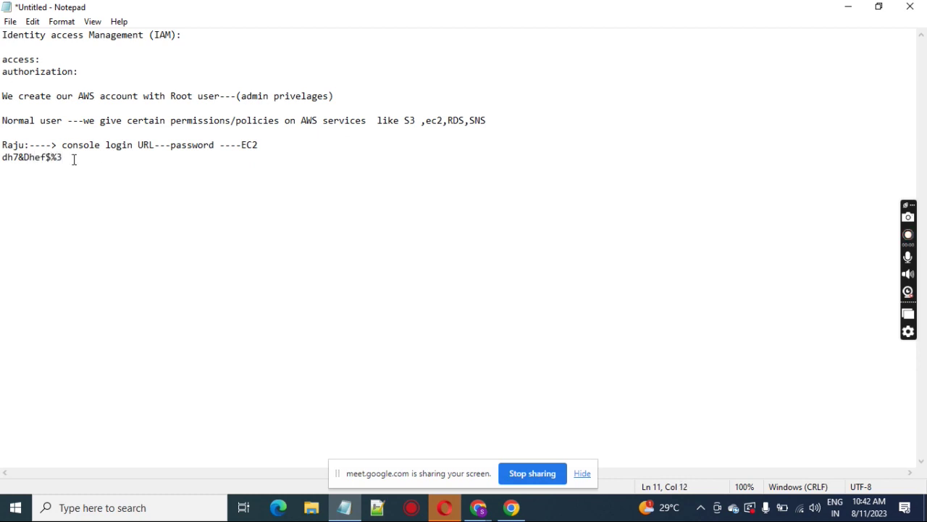
{"action": "left_click_drag", "start_coordinate": [63, 157], "coordinate": [2, 157]}
{"action": "left_click", "coordinate": [87, 158]}
{"action": "left_click_drag", "start_coordinate": [48, 185], "coordinate": [2, 169]}
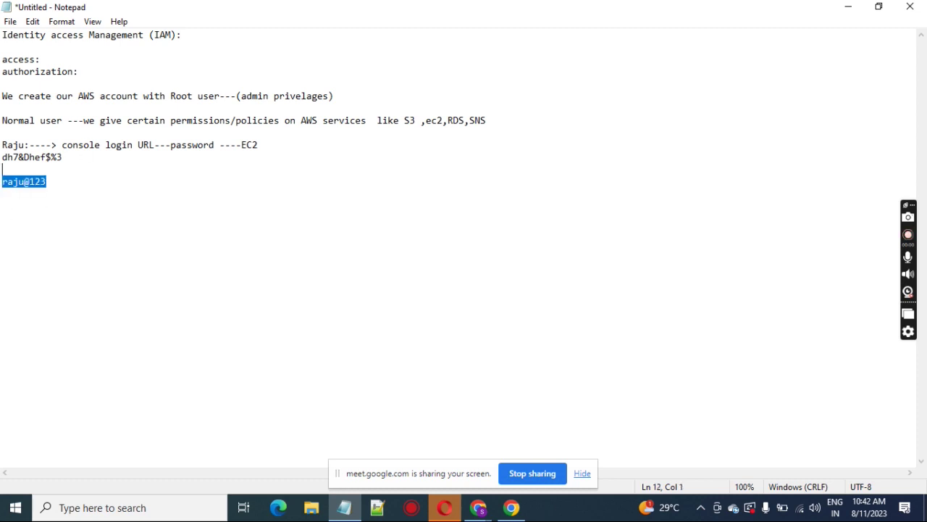
- Try a custom password in the wizard and capitalise the noted simple password's first letter
{"action": "left_click", "coordinate": [848, 7]}
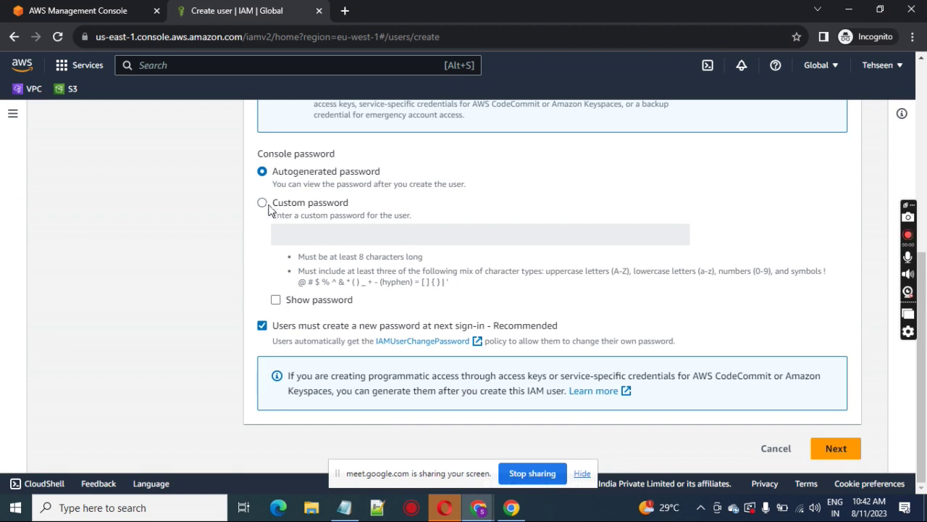
{"action": "left_click", "coordinate": [267, 206]}
{"action": "left_click", "coordinate": [311, 232]}
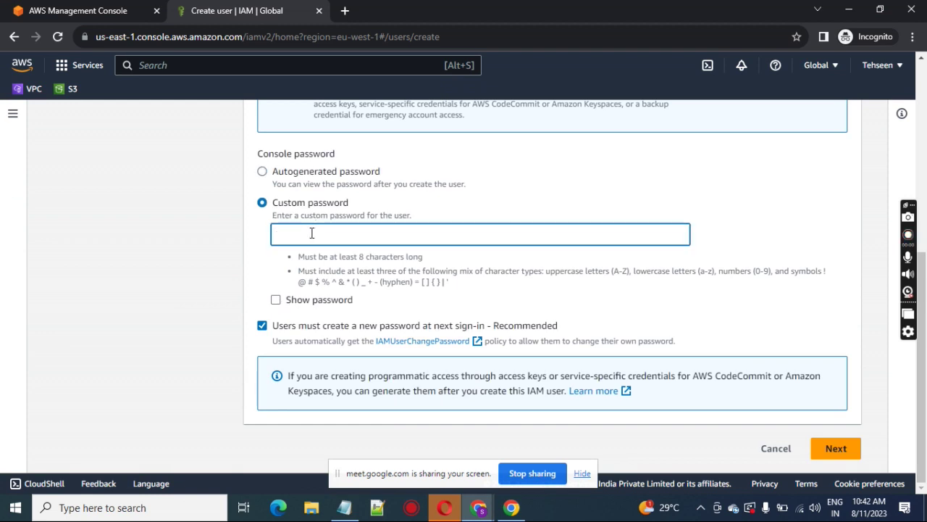
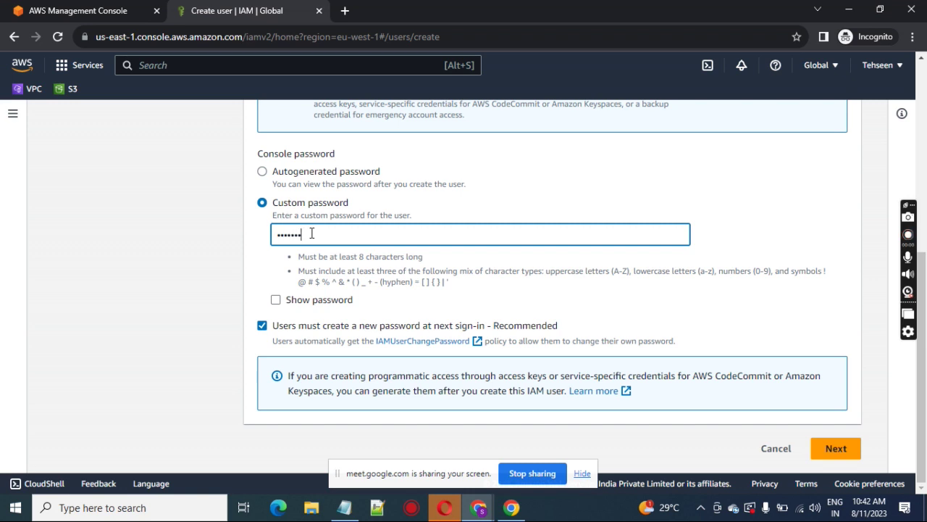
{"action": "key", "text": "alt+Tab"}
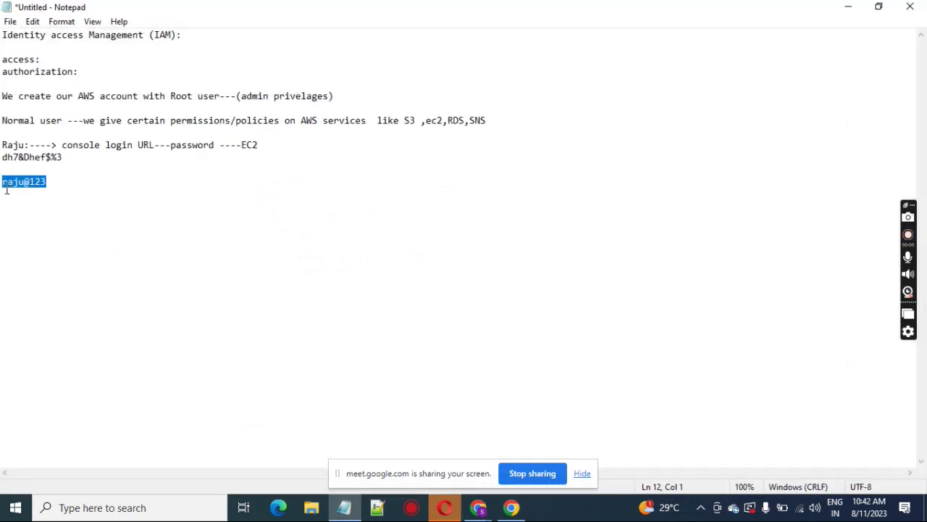
{"action": "left_click", "coordinate": [10, 194]}
{"action": "key", "text": "BackSpace"}
{"action": "type", "text": "R"}
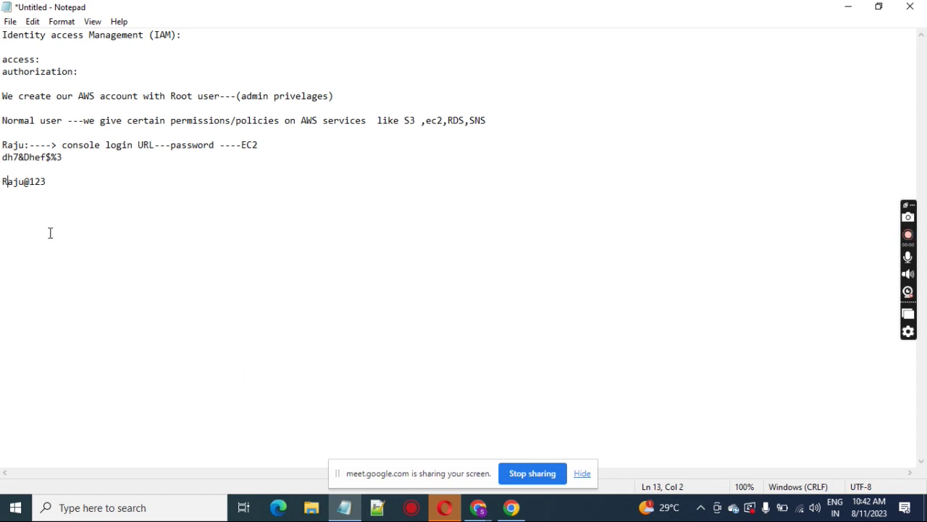
{"action": "key", "text": "alt+Tab"}
{"action": "left_click", "coordinate": [265, 173]}
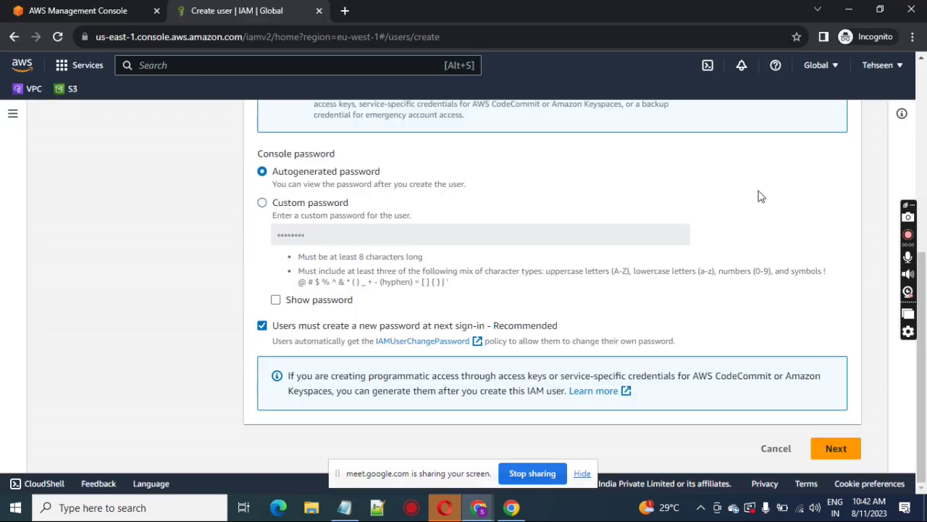
- Remove the old password line from the notes and enter the new password under Custom password
{"action": "key", "text": "alt+Tab"}
{"action": "double_click", "coordinate": [24, 163]}
{"action": "left_click_drag", "start_coordinate": [66, 158], "coordinate": [2, 159]}
{"action": "key", "text": "ctrl+x"}
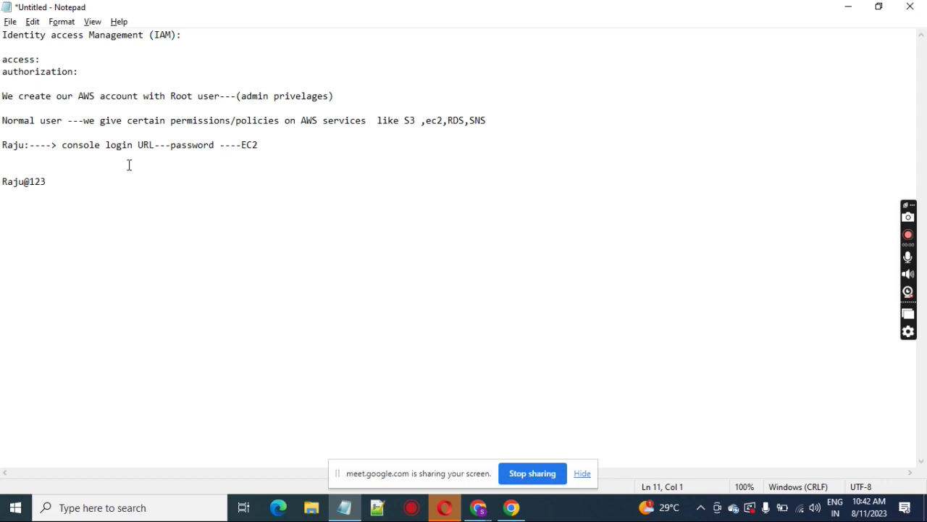
{"action": "left_click_drag", "start_coordinate": [46, 181], "coordinate": [1, 181]}
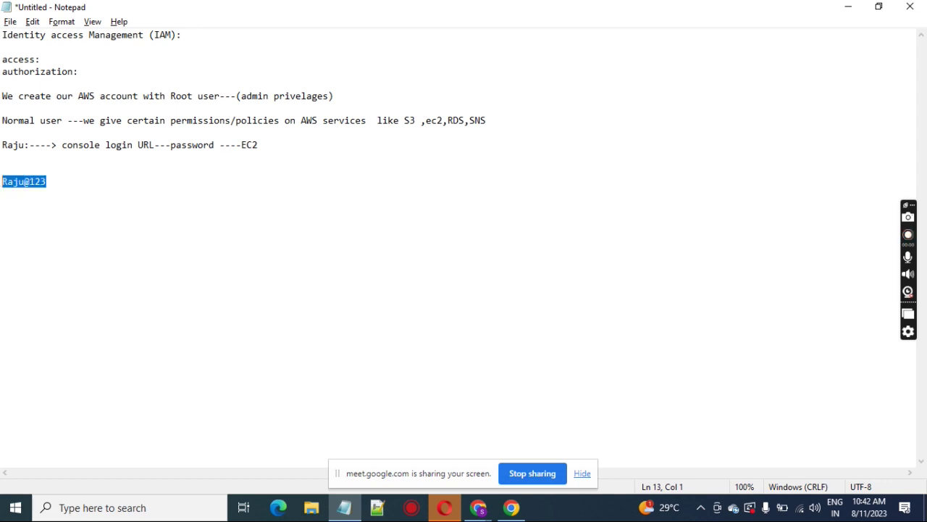
{"action": "key", "text": "alt+Tab"}
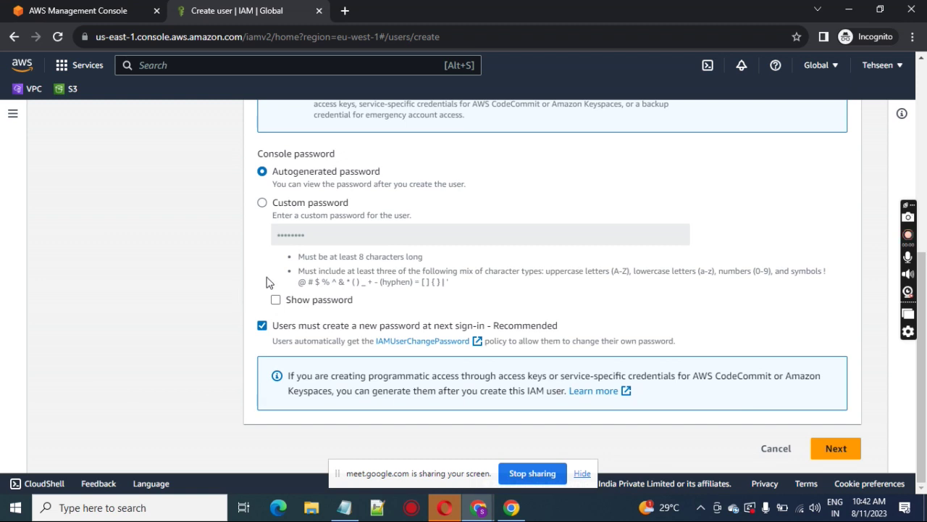
{"action": "left_click", "coordinate": [265, 204]}
{"action": "left_click", "coordinate": [311, 231]}
{"action": "key", "text": "ctrl+v"}
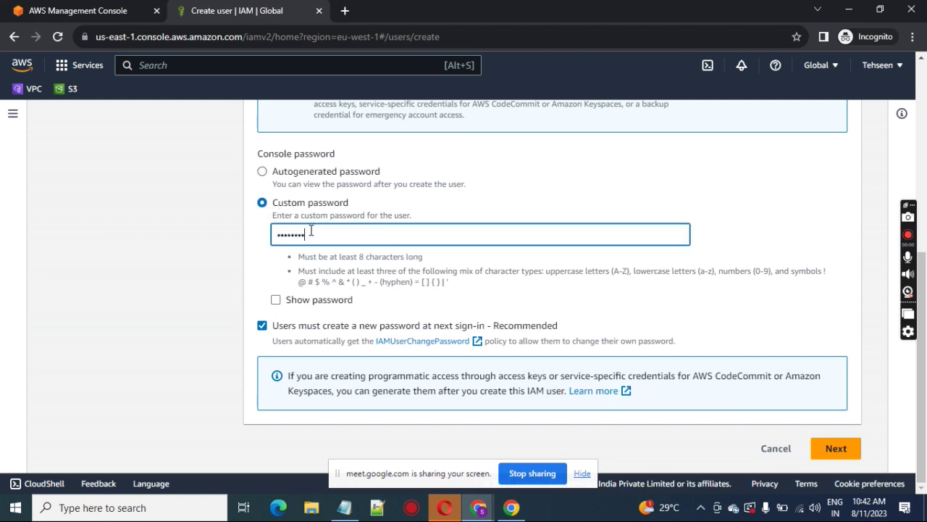
{"action": "key", "text": "ctrl+a"}
{"action": "key", "text": "BackSpace"}
{"action": "type", "text": "••"}
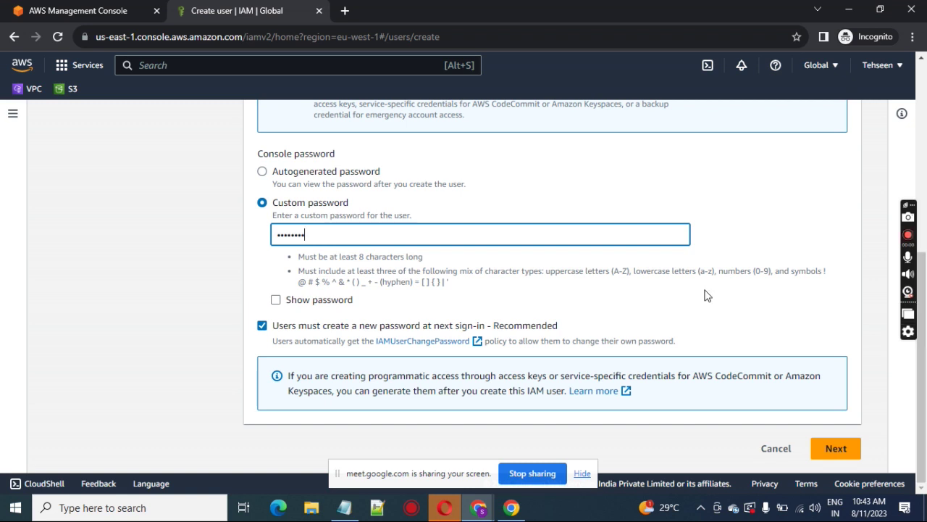
- Tick Show password and compare the password's letters, digits and symbol with the length and character-type rules
{"action": "left_click", "coordinate": [275, 301]}
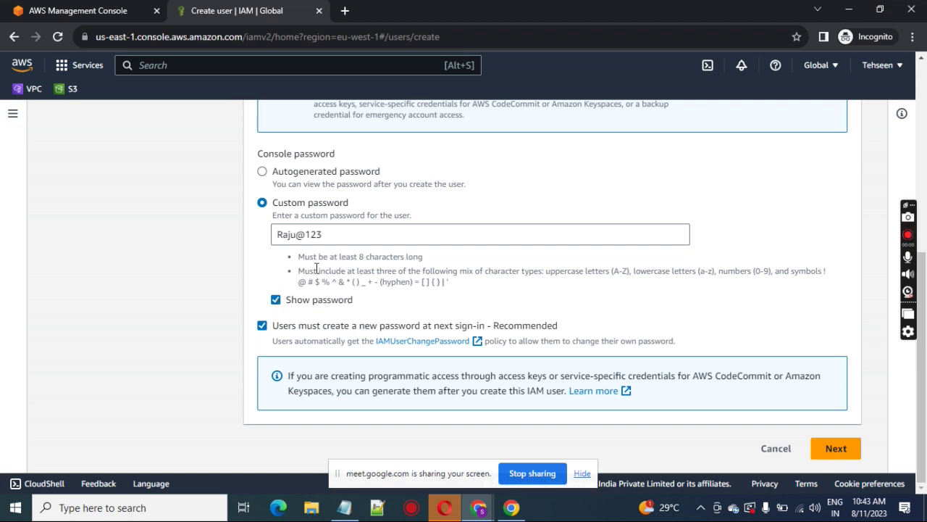
{"action": "left_click_drag", "start_coordinate": [305, 257], "coordinate": [455, 289]}
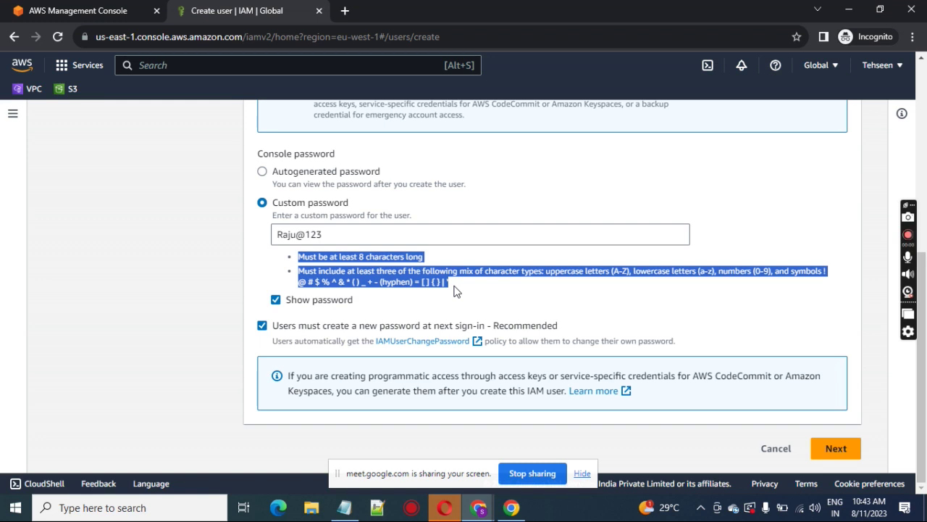
{"action": "left_click", "coordinate": [455, 290]}
{"action": "left_click_drag", "start_coordinate": [451, 287], "coordinate": [296, 257]}
{"action": "left_click", "coordinate": [433, 269]}
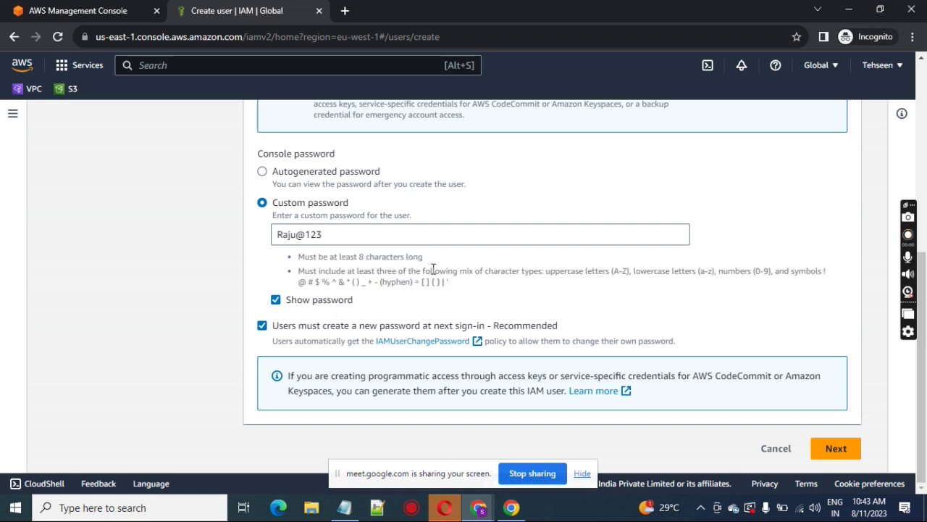
{"action": "left_click_drag", "start_coordinate": [426, 257], "coordinate": [282, 238]}
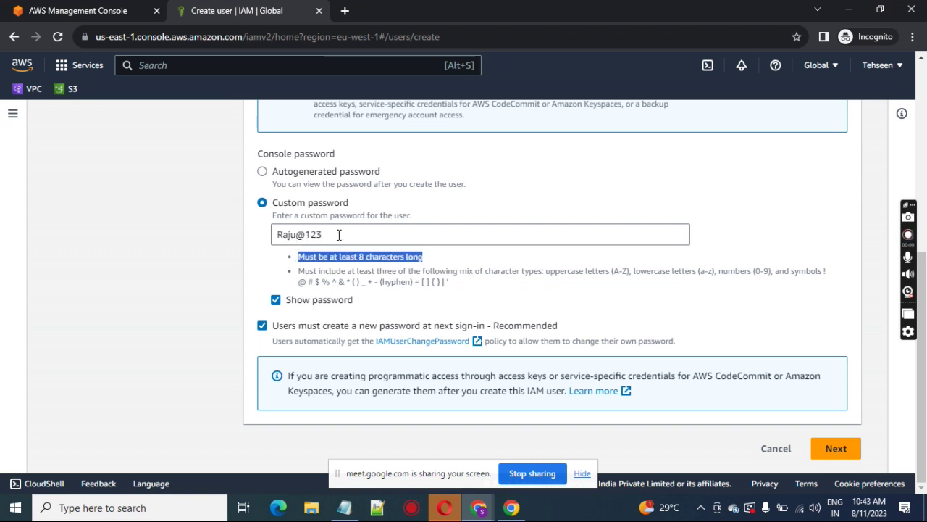
{"action": "left_click_drag", "start_coordinate": [306, 283], "coordinate": [368, 284]}
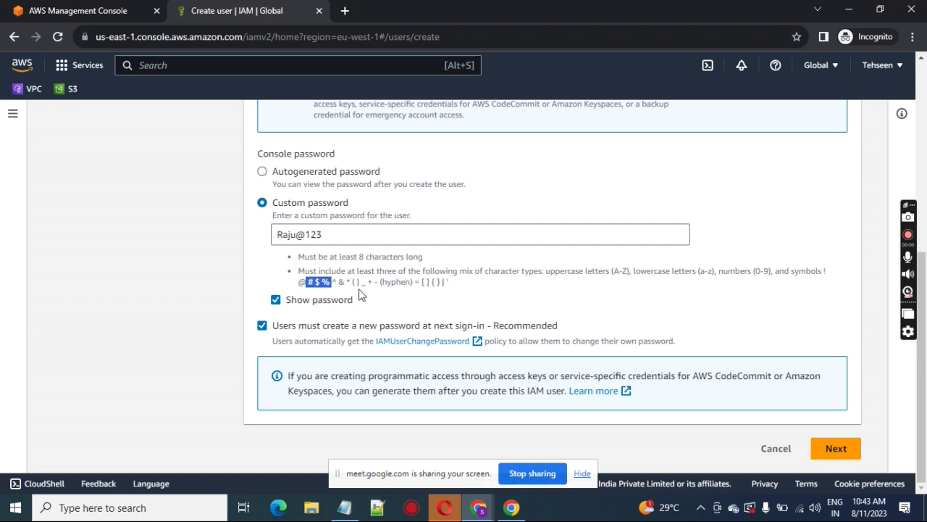
{"action": "left_click_drag", "start_coordinate": [285, 229], "coordinate": [257, 238]}
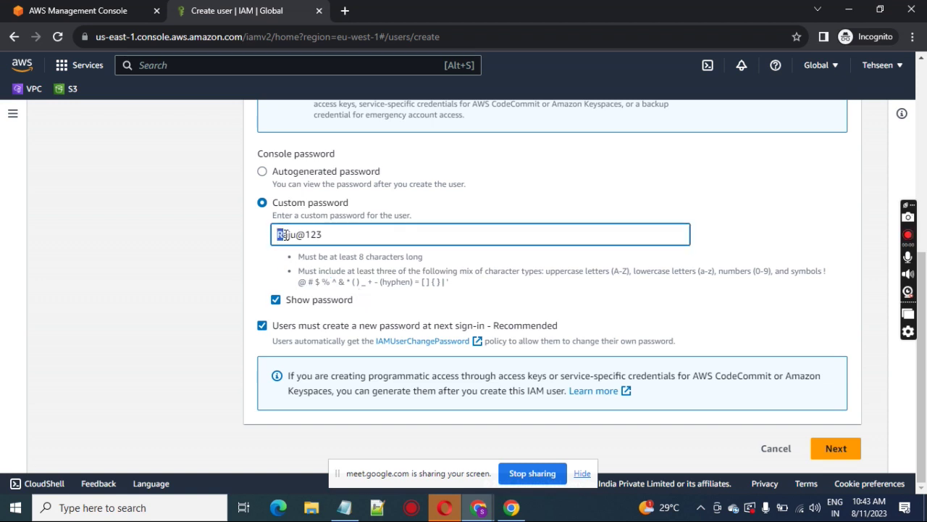
{"action": "double_click", "coordinate": [293, 234]}
{"action": "double_click", "coordinate": [315, 234]}
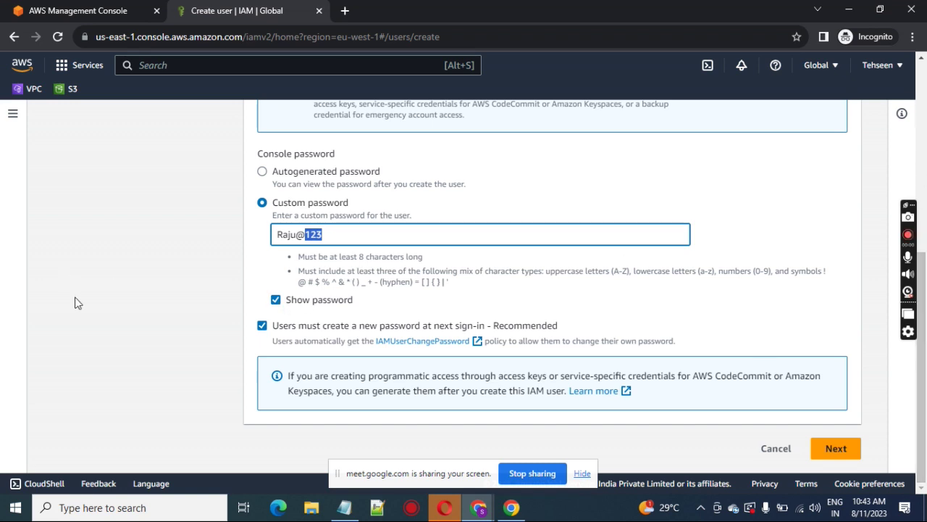
- Leave 'Users must create a new password at next sign-in' unchecked after toggling it
{"action": "left_click", "coordinate": [261, 326]}
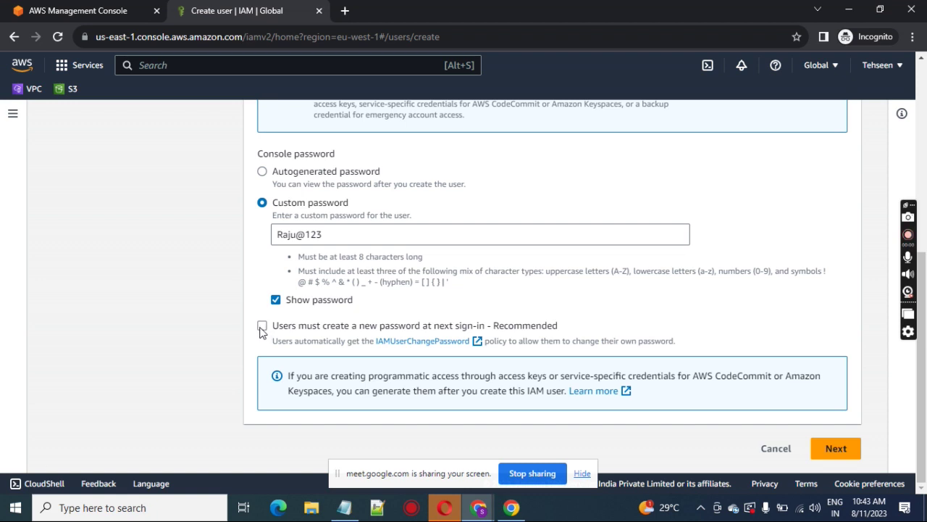
{"action": "left_click", "coordinate": [262, 326]}
{"action": "left_click", "coordinate": [262, 328]}
{"action": "double_click", "coordinate": [341, 230]}
{"action": "left_click", "coordinate": [339, 228]}
{"action": "double_click", "coordinate": [336, 229]}
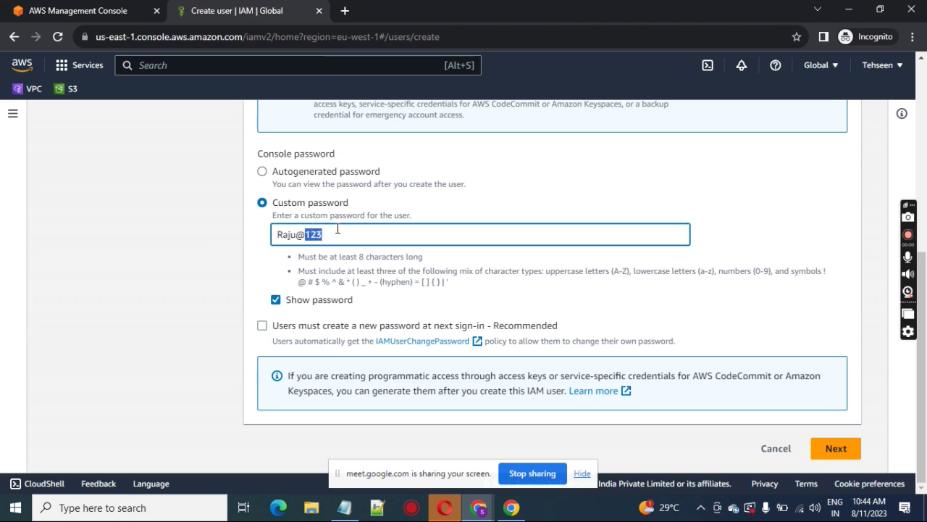
{"action": "triple_click", "coordinate": [338, 230]}
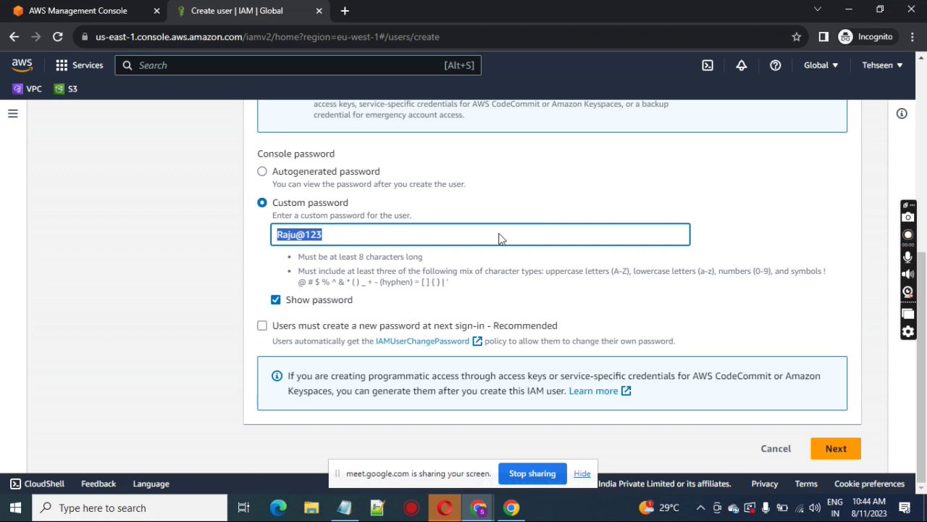
{"action": "left_click", "coordinate": [332, 233]}
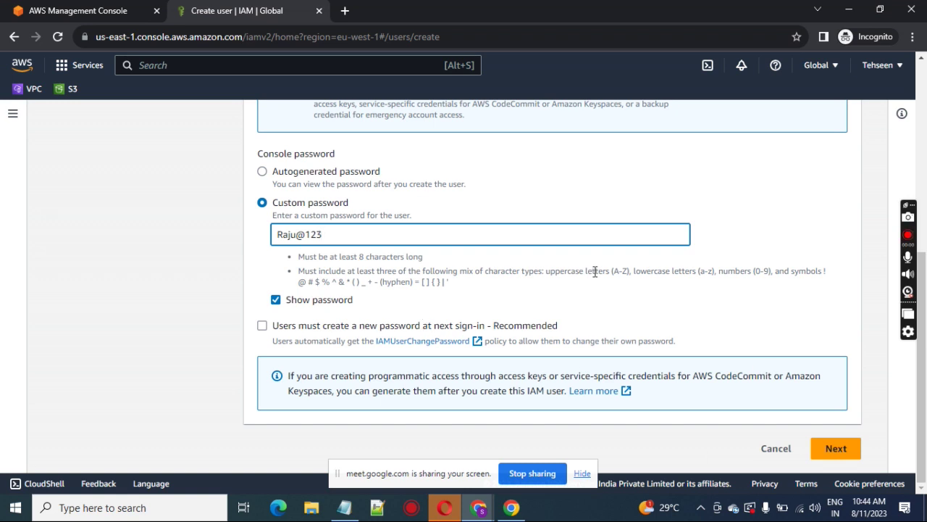
{"action": "left_click", "coordinate": [262, 327]}
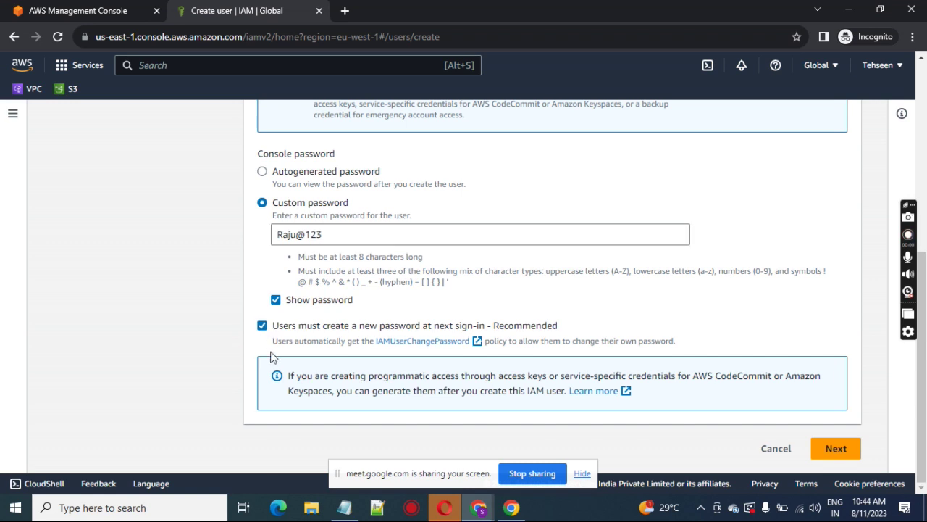
{"action": "left_click", "coordinate": [262, 326]}
- Proceed to Step 2, Set permissions, and scroll through the Add user to group options
{"action": "left_click", "coordinate": [844, 451]}
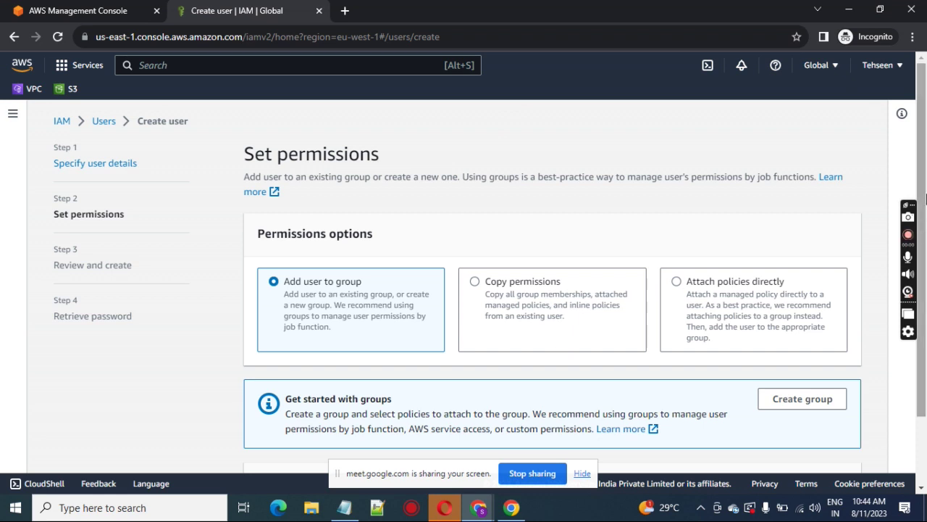
{"action": "scroll", "coordinate": [507, 304], "scroll_direction": "down", "scroll_amount": 1}
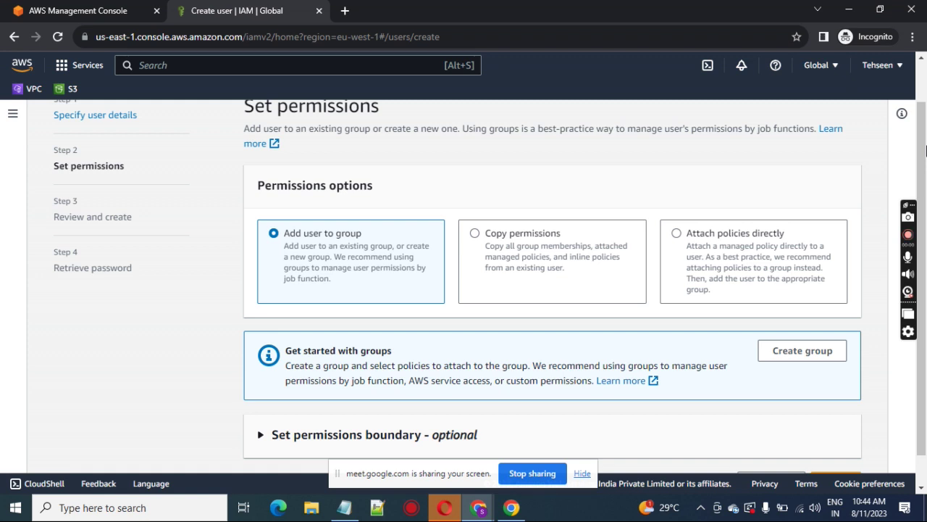
{"action": "scroll", "coordinate": [925, 150], "scroll_direction": "down", "scroll_amount": 1}
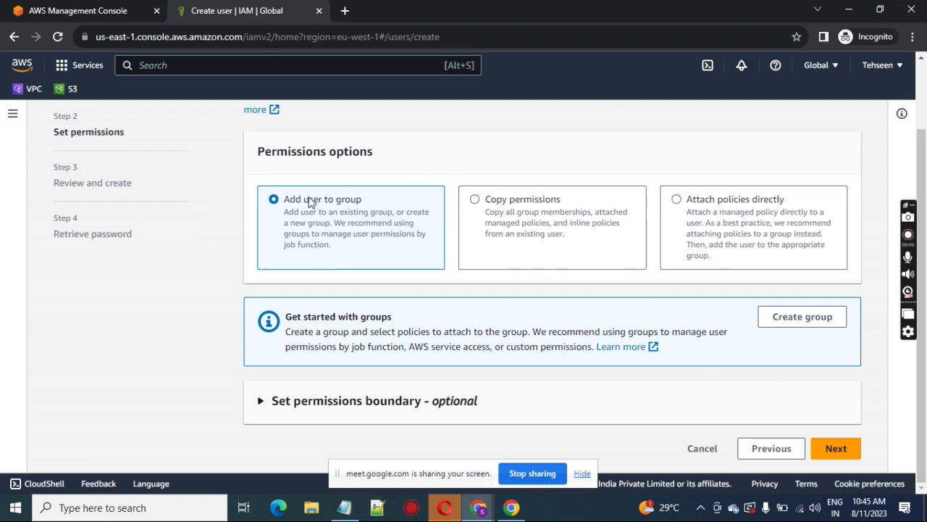
- Review the user details (custom password, no reset required, no permissions) and create the user
{"action": "left_click", "coordinate": [840, 449]}
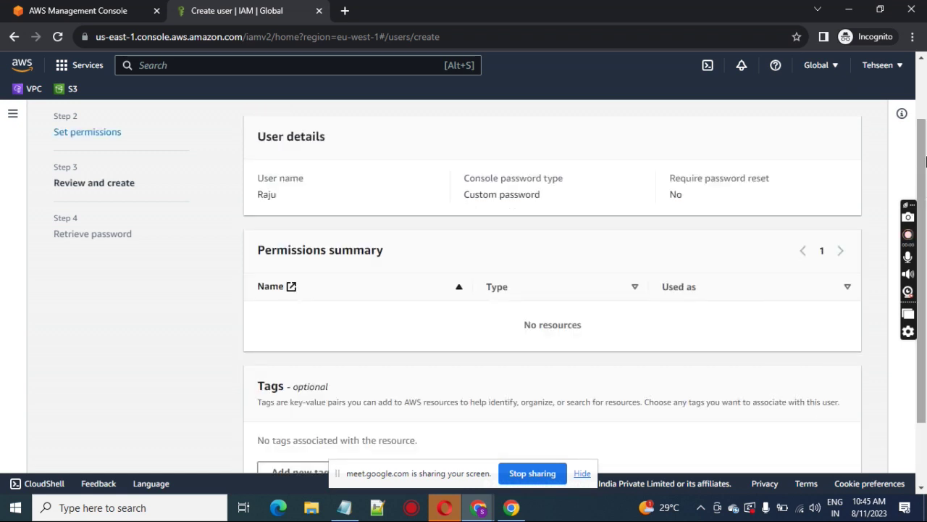
{"action": "scroll", "coordinate": [754, 339], "scroll_direction": "up", "scroll_amount": 1}
{"action": "left_click_drag", "start_coordinate": [257, 247], "coordinate": [277, 247]}
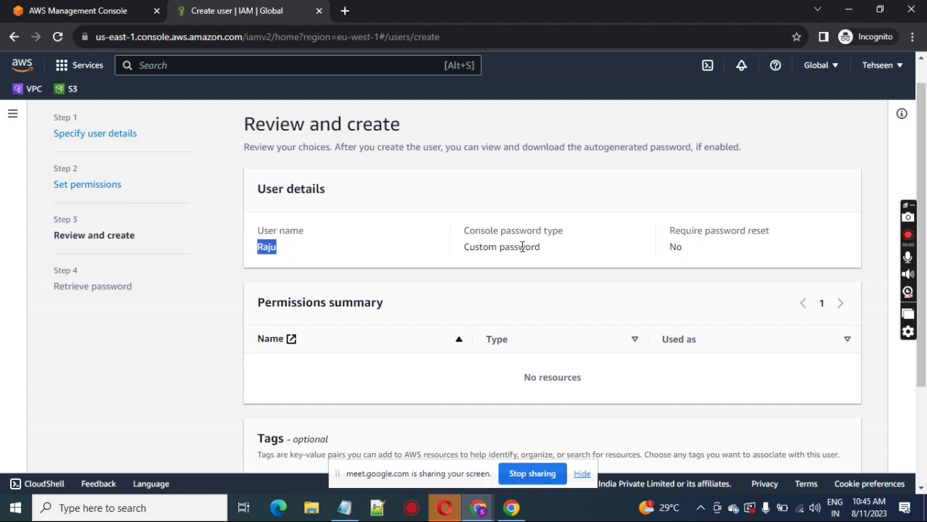
{"action": "left_click_drag", "start_coordinate": [460, 247], "coordinate": [599, 244]}
{"action": "left_click_drag", "start_coordinate": [925, 185], "coordinate": [926, 211]}
{"action": "left_click_drag", "start_coordinate": [671, 172], "coordinate": [787, 171]}
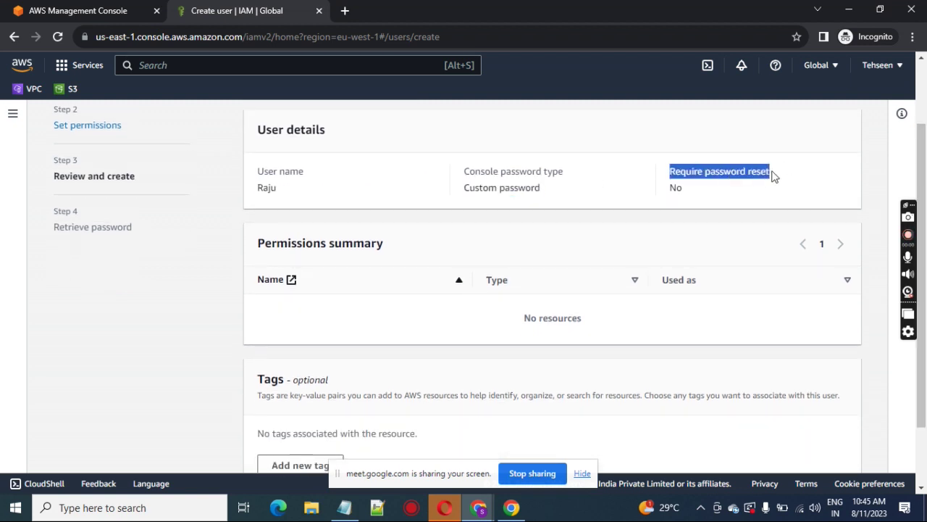
{"action": "left_click_drag", "start_coordinate": [691, 199], "coordinate": [669, 188]}
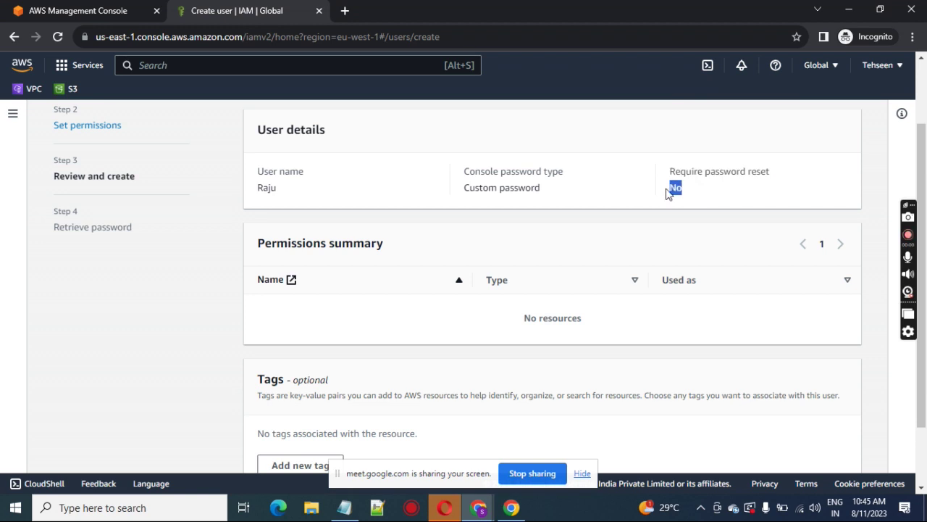
{"action": "left_click_drag", "start_coordinate": [926, 196], "coordinate": [926, 248]}
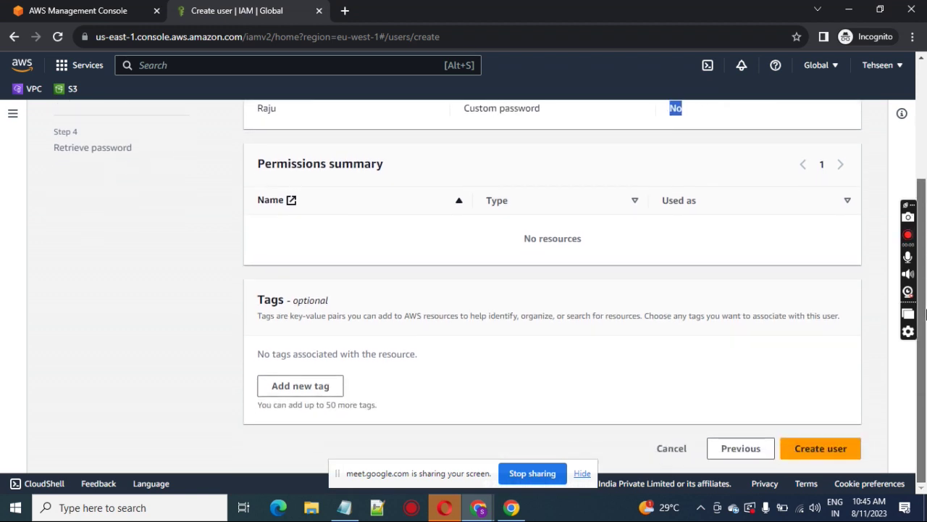
{"action": "left_click", "coordinate": [819, 449]}
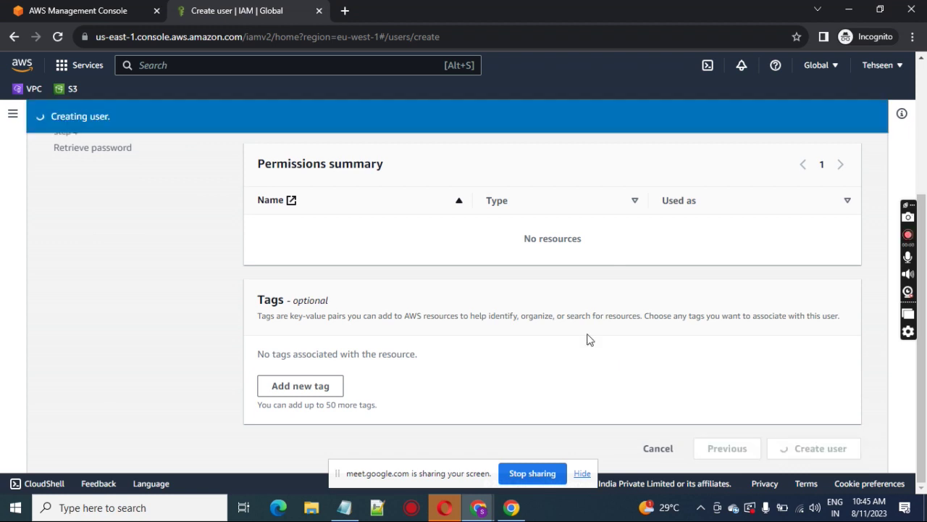
{"action": "scroll", "coordinate": [584, 335], "scroll_direction": "up", "scroll_amount": 1}
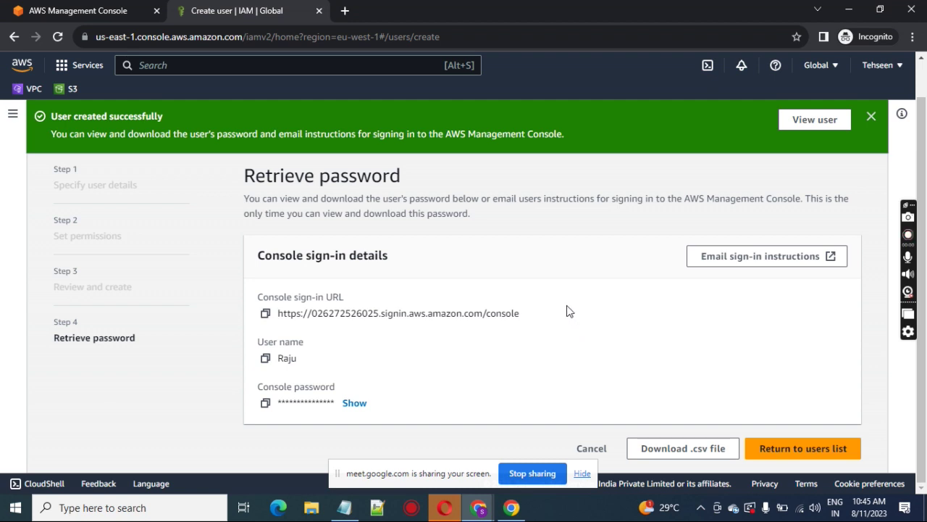
- Copy the console sign-in URL and paste it on a new line in the Notepad notes
{"action": "left_click", "coordinate": [265, 313]}
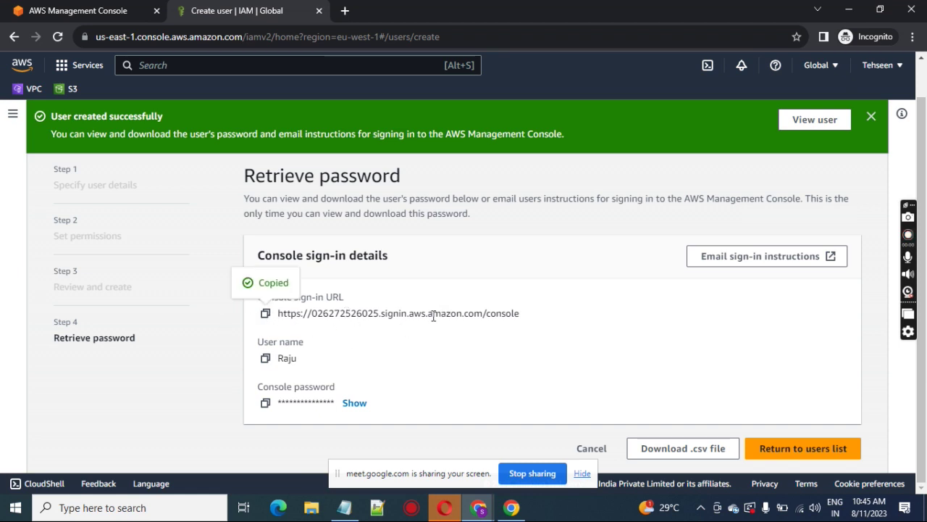
{"action": "left_click", "coordinate": [265, 313]}
{"action": "left_click", "coordinate": [345, 508]}
{"action": "left_click", "coordinate": [230, 257]}
{"action": "key", "text": "Return"}
{"action": "key", "text": "ctrl+v"}
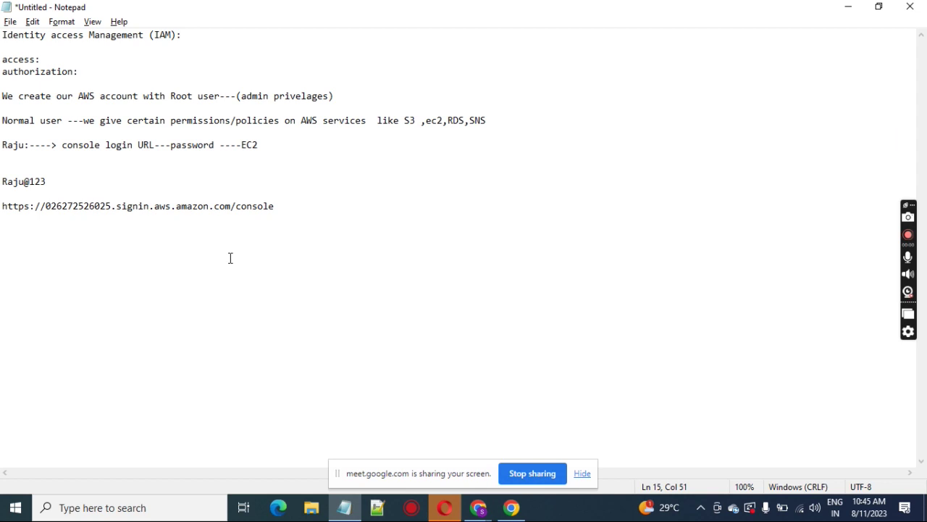
- Add the console password to the notes and start the credentials .csv download
{"action": "key", "text": "alt+Tab"}
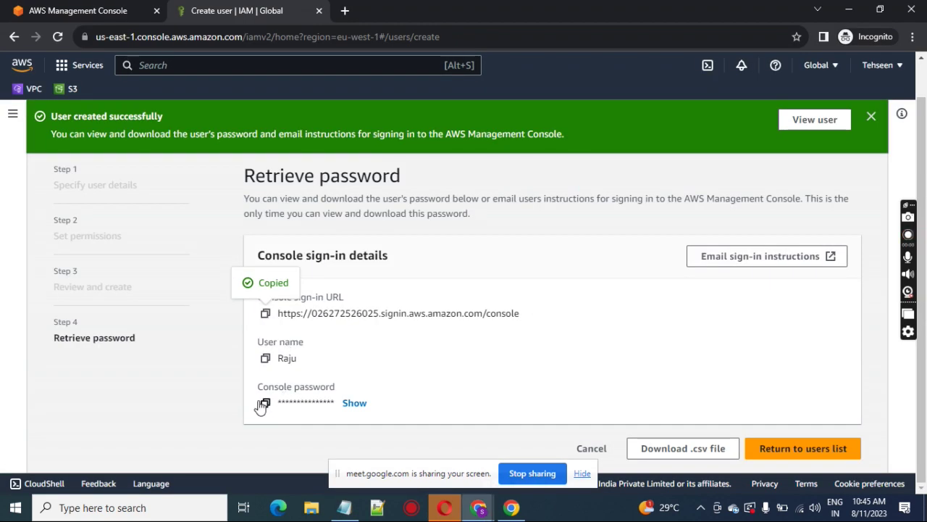
{"action": "left_click", "coordinate": [264, 403]}
{"action": "key", "text": "alt+Tab"}
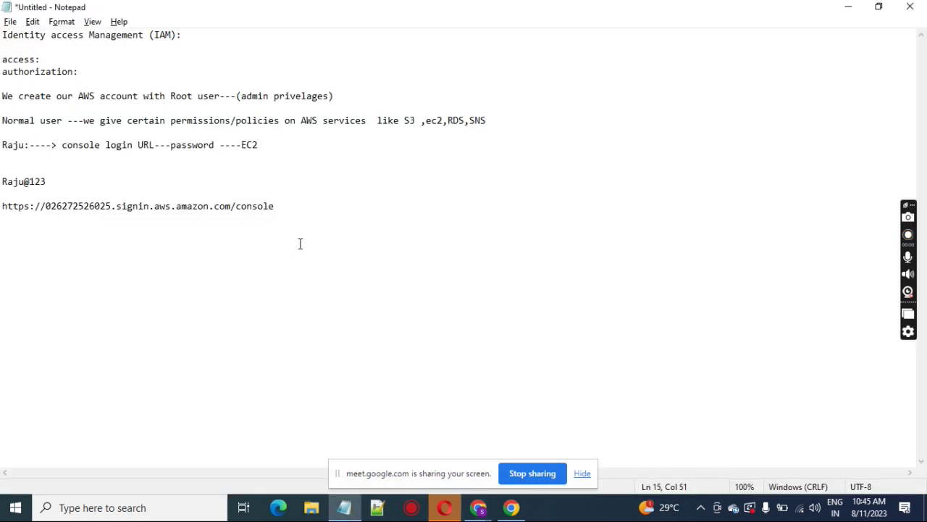
{"action": "key", "text": "ctrl+v"}
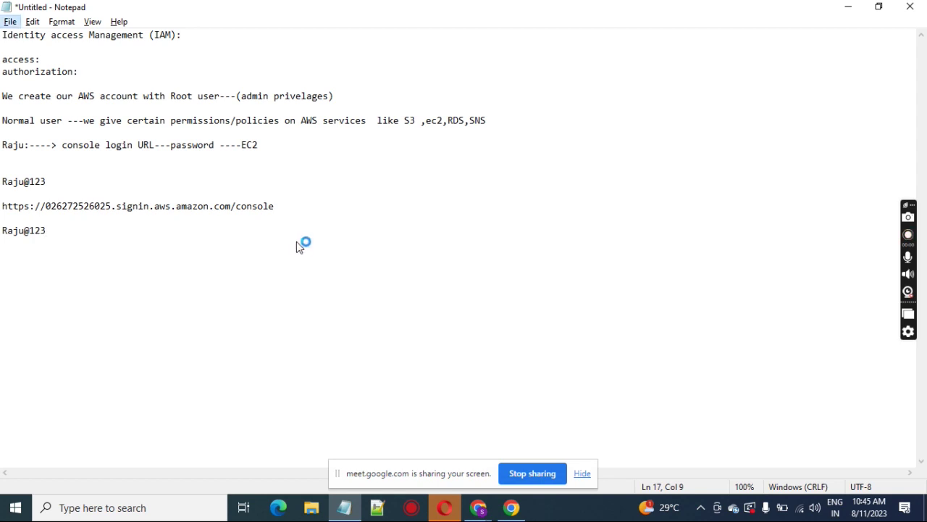
{"action": "key", "text": "alt+Tab"}
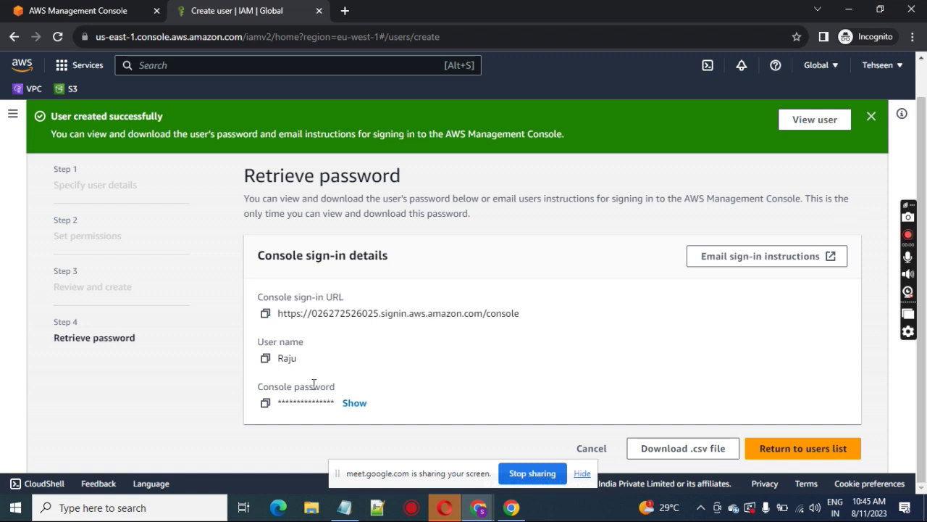
{"action": "left_click", "coordinate": [694, 449]}
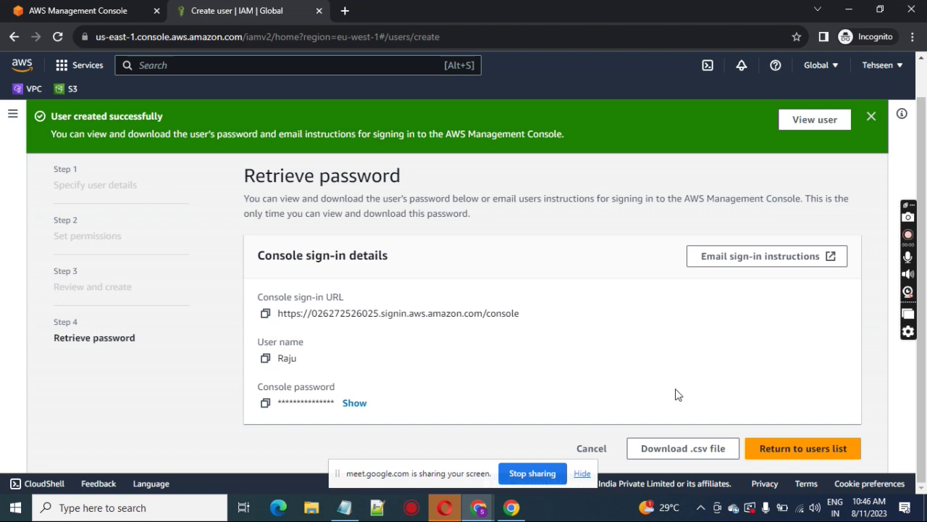
- Save the credentials .csv into the Downloads folder and confirm the download finished
{"action": "left_click", "coordinate": [694, 445]}
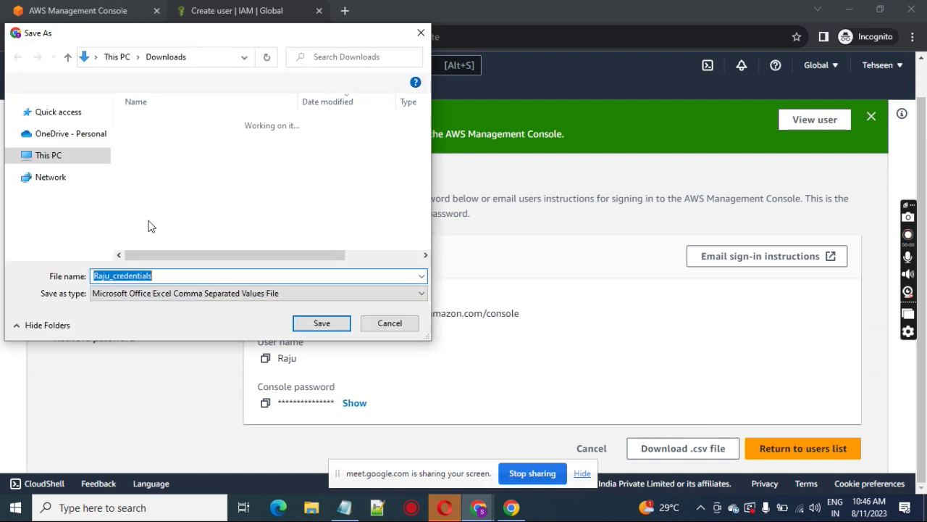
{"action": "left_click", "coordinate": [65, 155]}
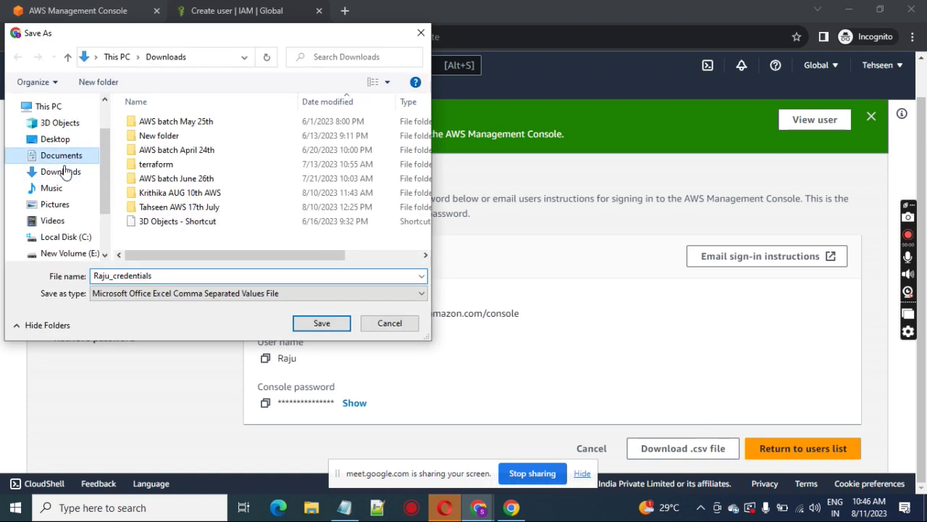
{"action": "left_click", "coordinate": [63, 171]}
{"action": "left_click", "coordinate": [322, 324]}
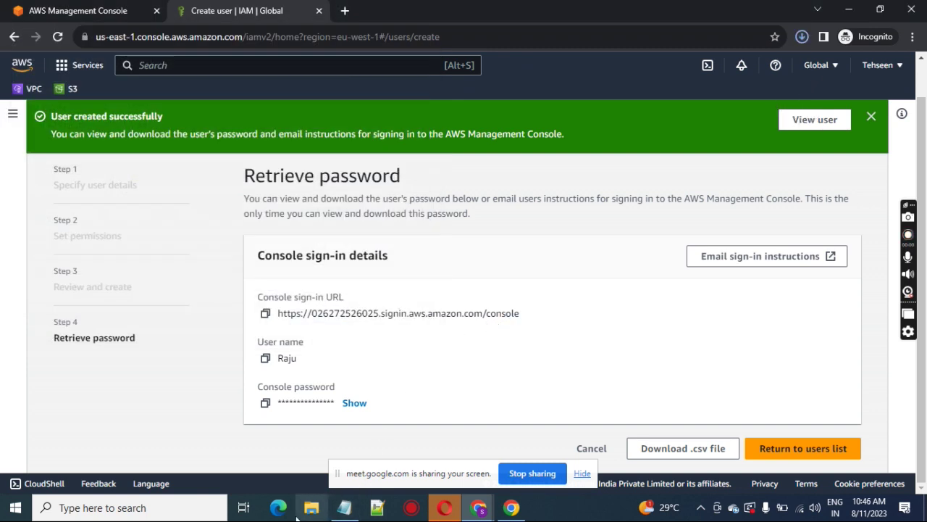
{"action": "left_click", "coordinate": [310, 507]}
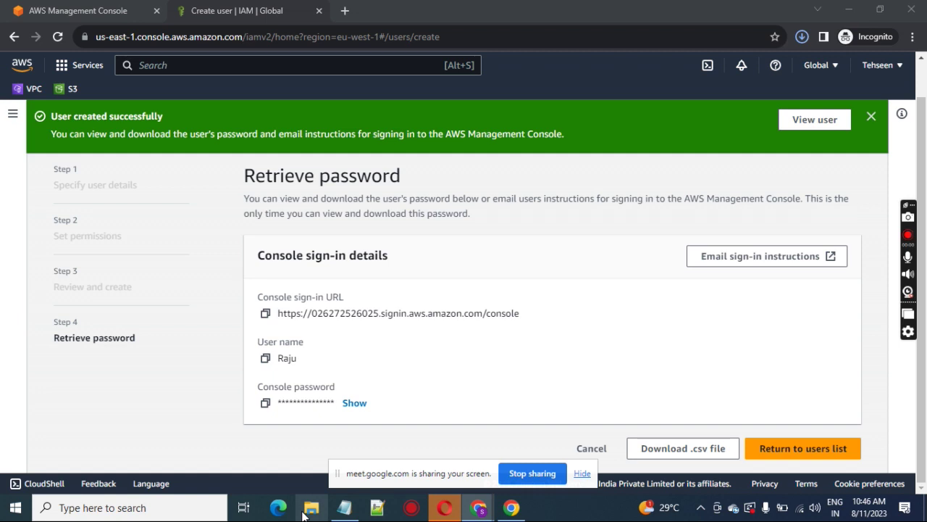
{"action": "left_click", "coordinate": [685, 107]}
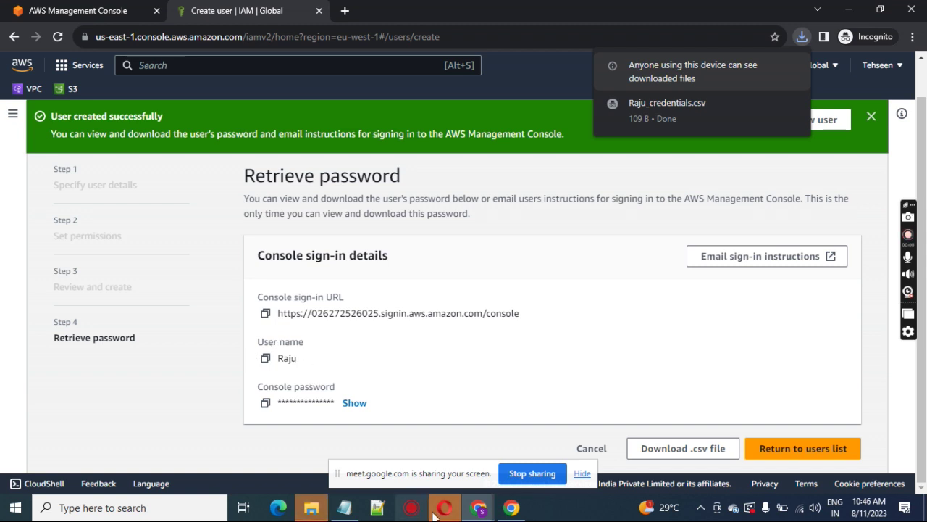
- Open the downloaded credentials CSV in Excel and maximize the window
{"action": "mouse_move", "coordinate": [321, 513]}
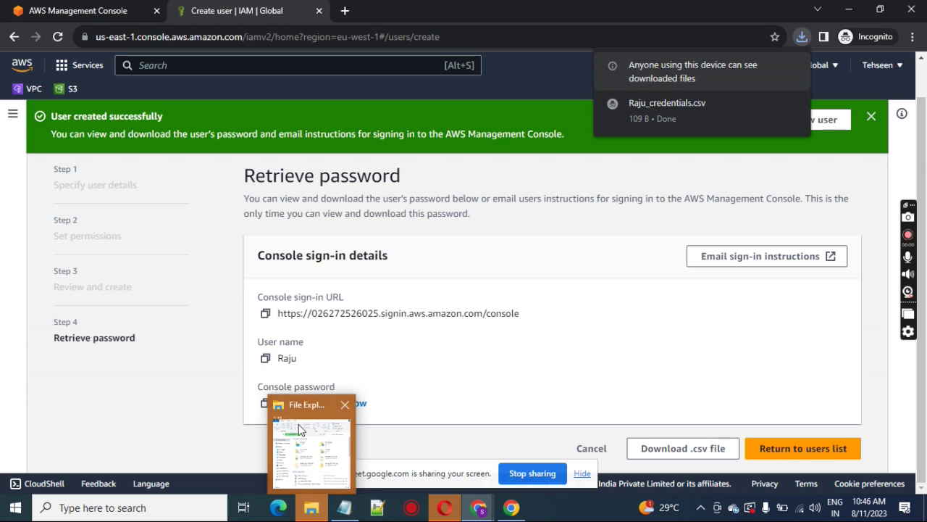
{"action": "left_click", "coordinate": [298, 424]}
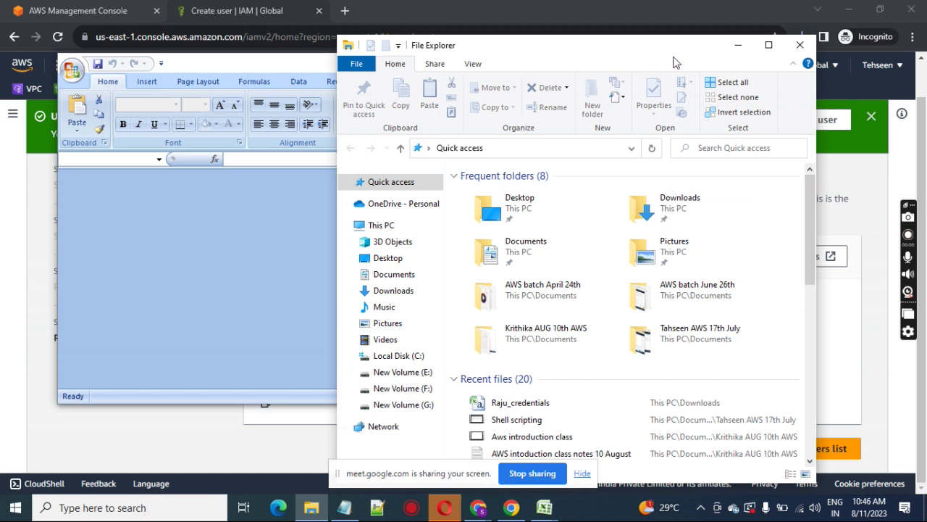
{"action": "left_click", "coordinate": [738, 45]}
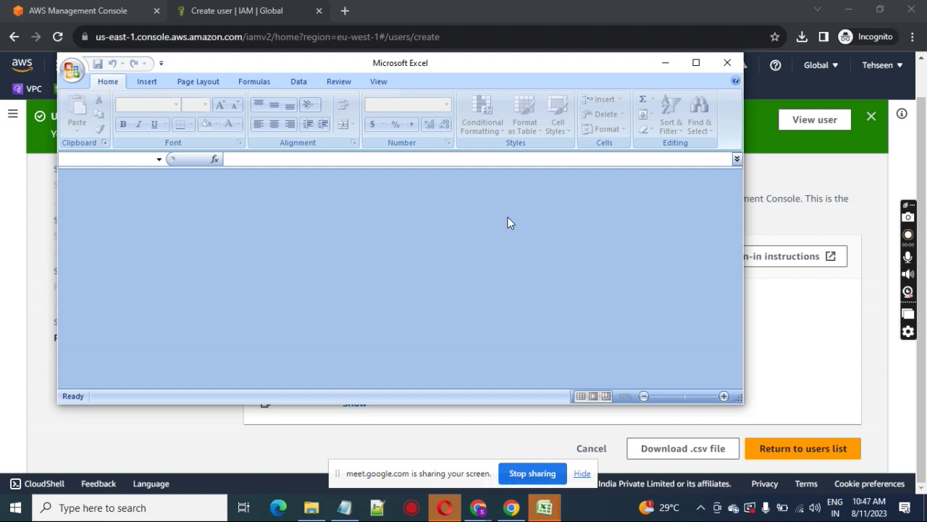
{"action": "left_click", "coordinate": [697, 62]}
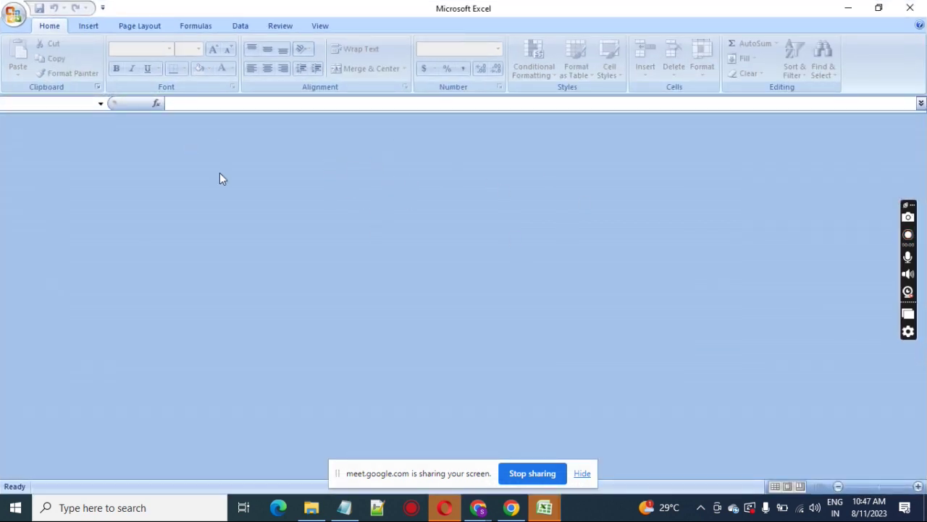
- Close the empty Excel window and widen column A of the maximized credentials sheet
{"action": "left_click", "coordinate": [579, 474]}
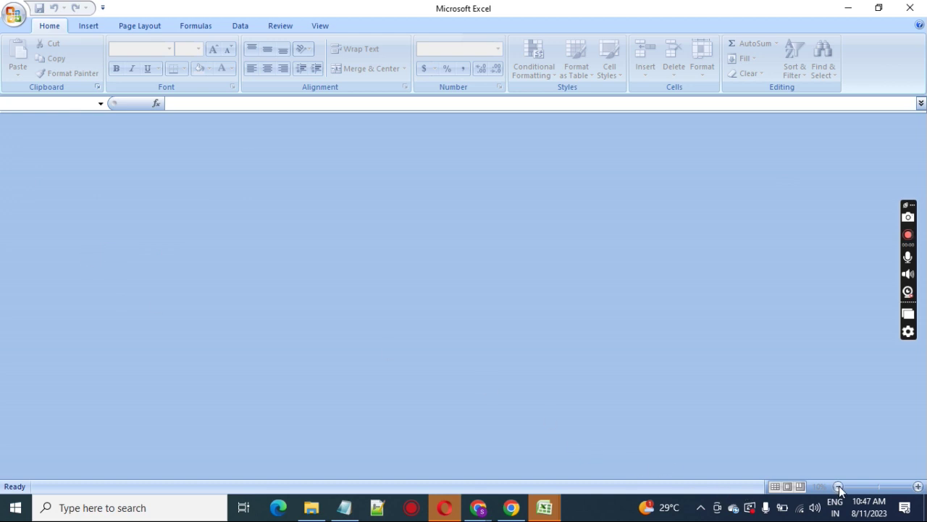
{"action": "left_click", "coordinate": [910, 8]}
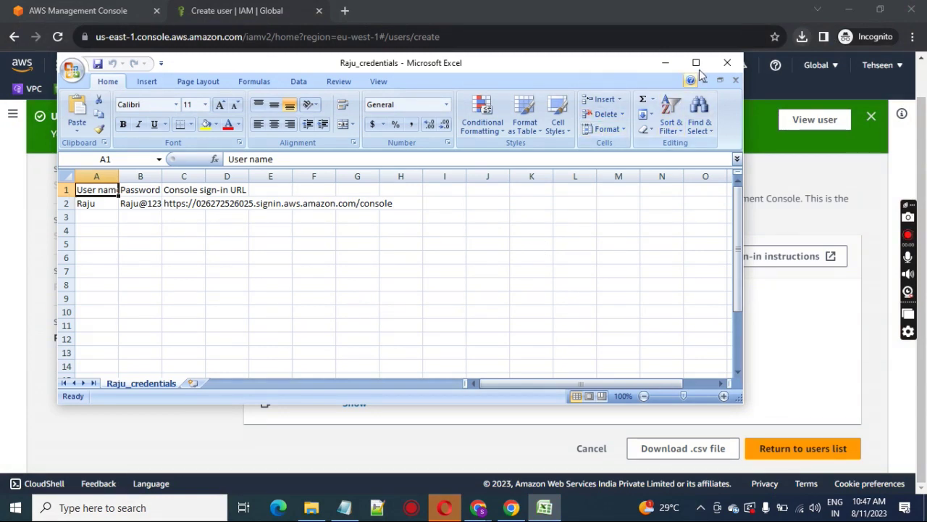
{"action": "left_click", "coordinate": [695, 62]}
{"action": "left_click_drag", "start_coordinate": [60, 120], "coordinate": [415, 110]}
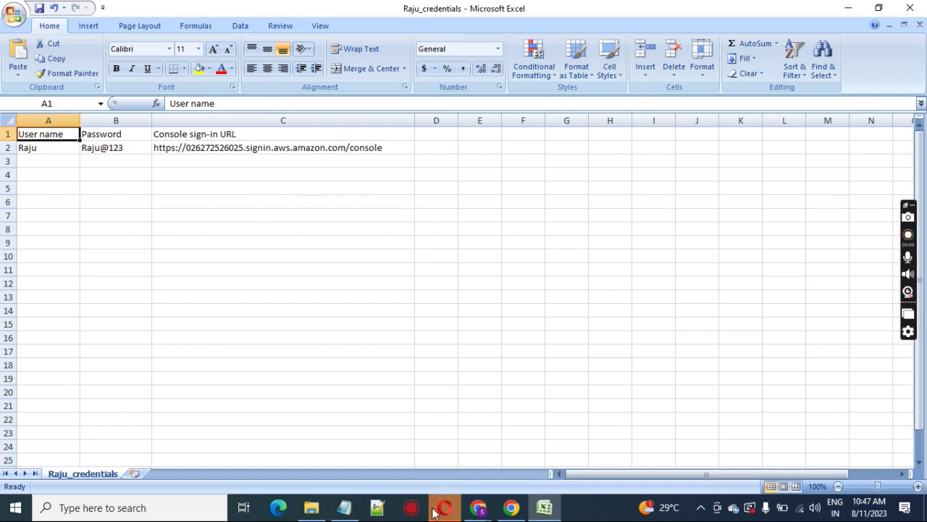
{"action": "left_click", "coordinate": [344, 507]}
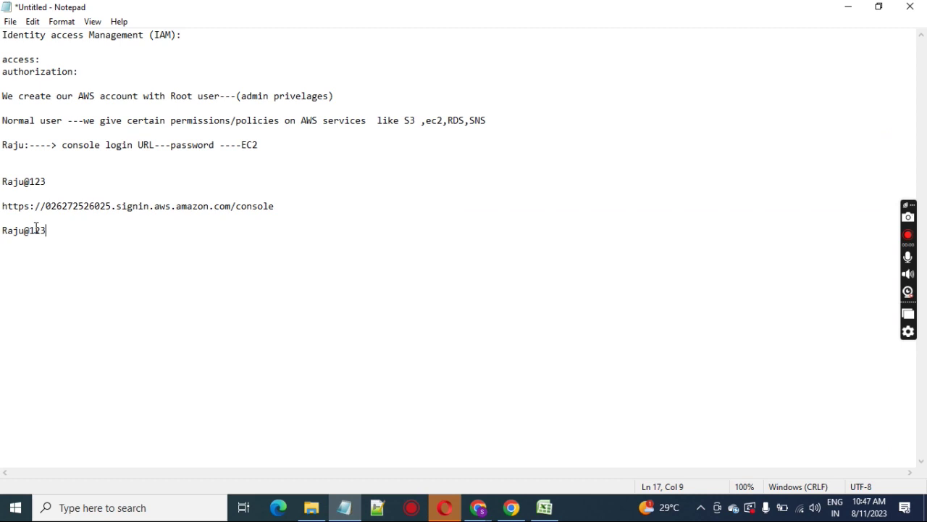
- Select the sign-in URL and password lines in the Notepad notes
{"action": "left_click_drag", "start_coordinate": [58, 230], "coordinate": [2, 206]}
{"action": "left_click", "coordinate": [80, 245]}
{"action": "key", "text": "shift+Up"}
{"action": "key", "text": "shift+Up"}
{"action": "key", "text": "shift+Home"}
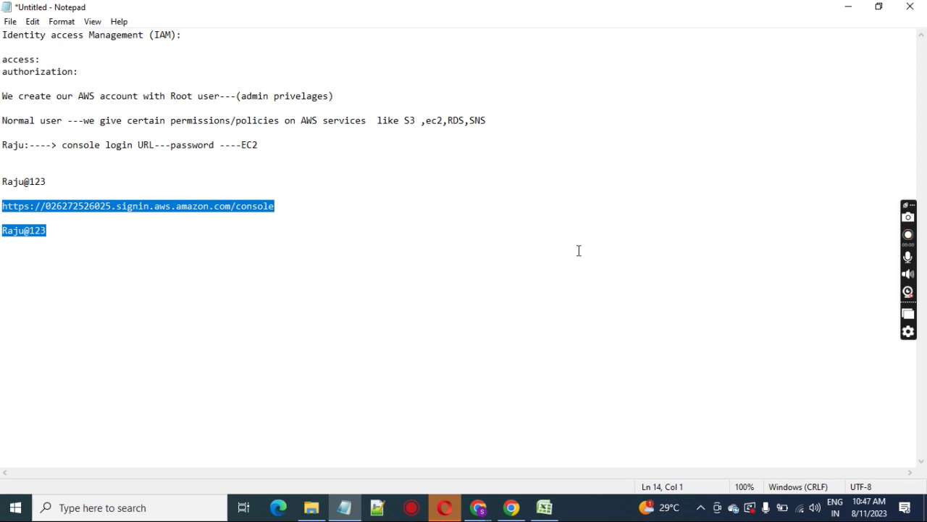
{"action": "left_click", "coordinate": [175, 277]}
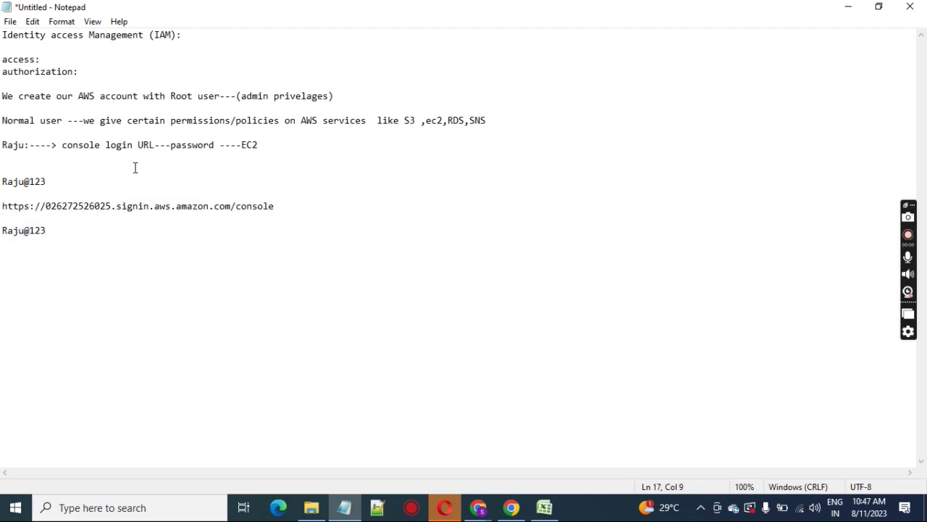
{"action": "key", "text": "shift+Home"}
{"action": "key", "text": "shift+Up"}
{"action": "key", "text": "shift+Up"}
{"action": "key", "text": "shift+Up"}
{"action": "key", "text": "shift+Up"}
{"action": "key", "text": "shift+Down"}
{"action": "key", "text": "shift+Down"}
{"action": "key", "text": "shift+Down"}
{"action": "key", "text": "shift+Up"}
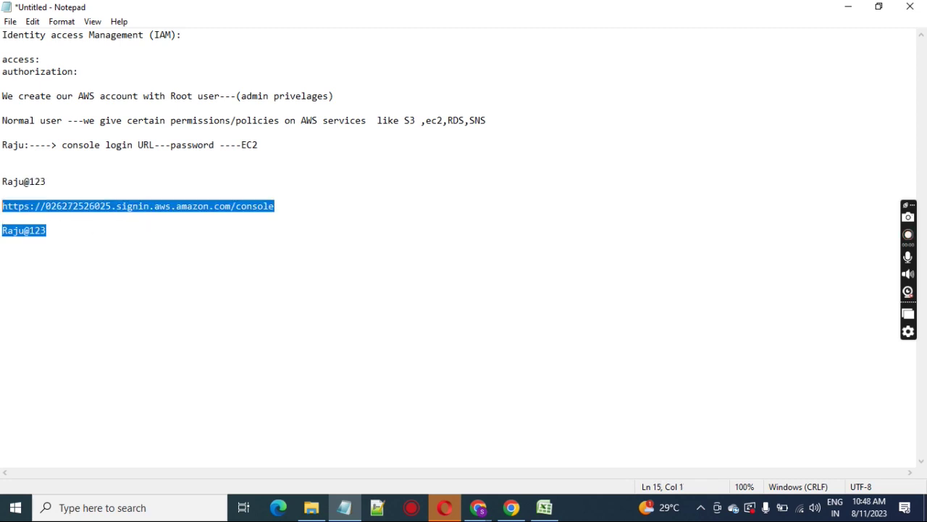
- Compare them with the sign-in URL in Excel cell C2, then return to the browser
{"action": "left_click", "coordinate": [849, 6]}
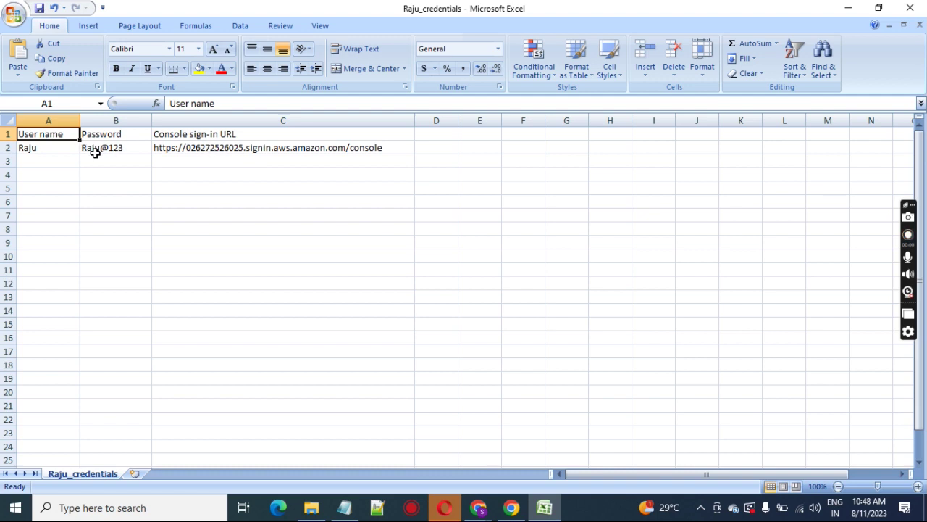
{"action": "left_click", "coordinate": [248, 151]}
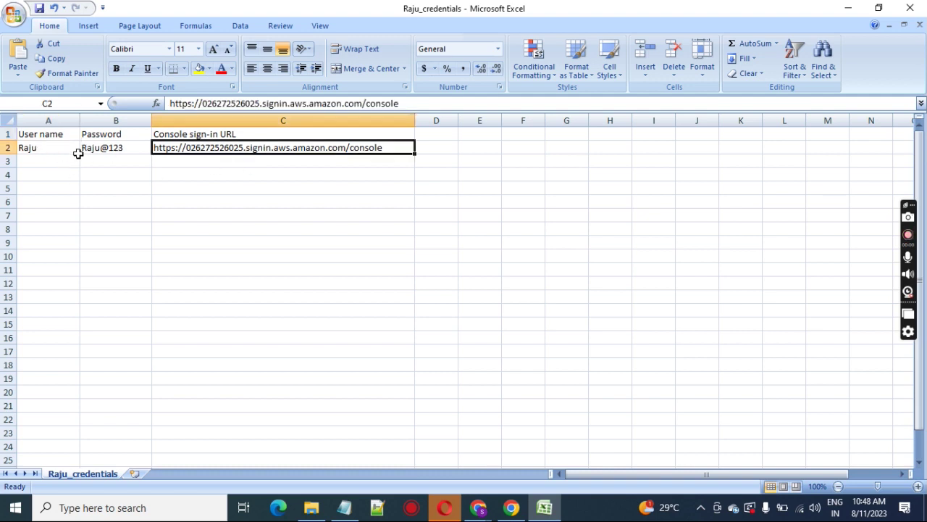
{"action": "left_click", "coordinate": [835, 18]}
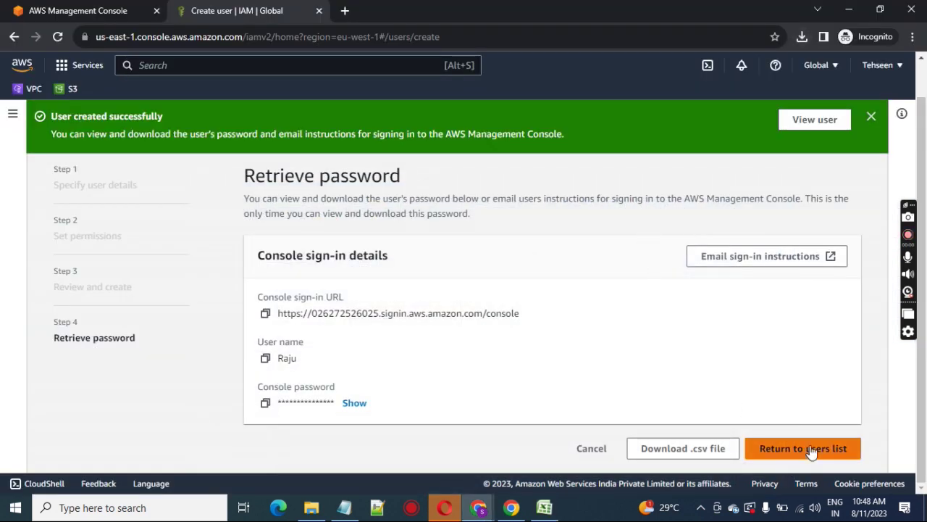
{"action": "left_click", "coordinate": [871, 116]}
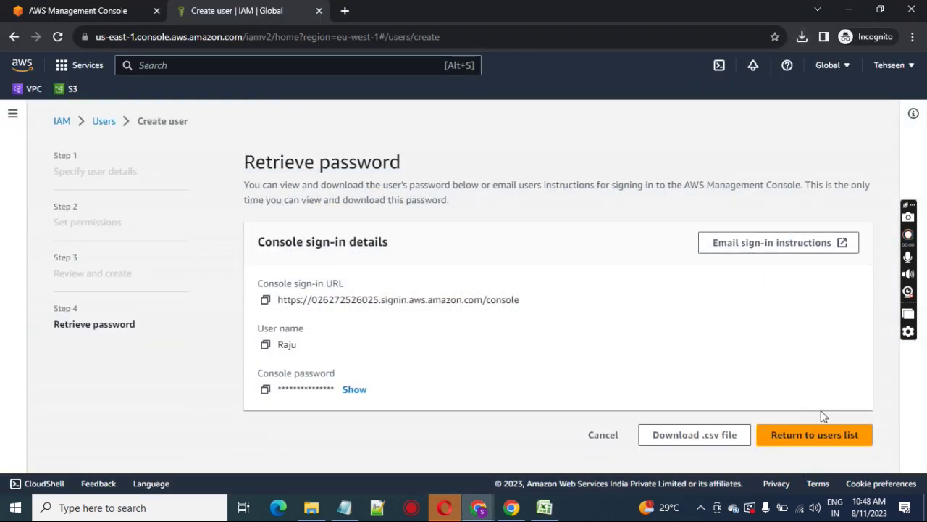
{"action": "left_click", "coordinate": [823, 435]}
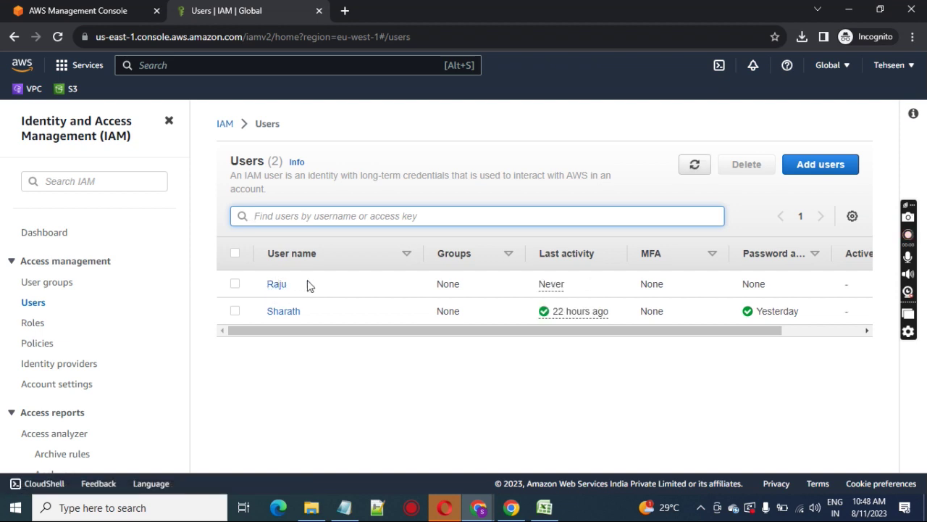
{"action": "left_click", "coordinate": [278, 285]}
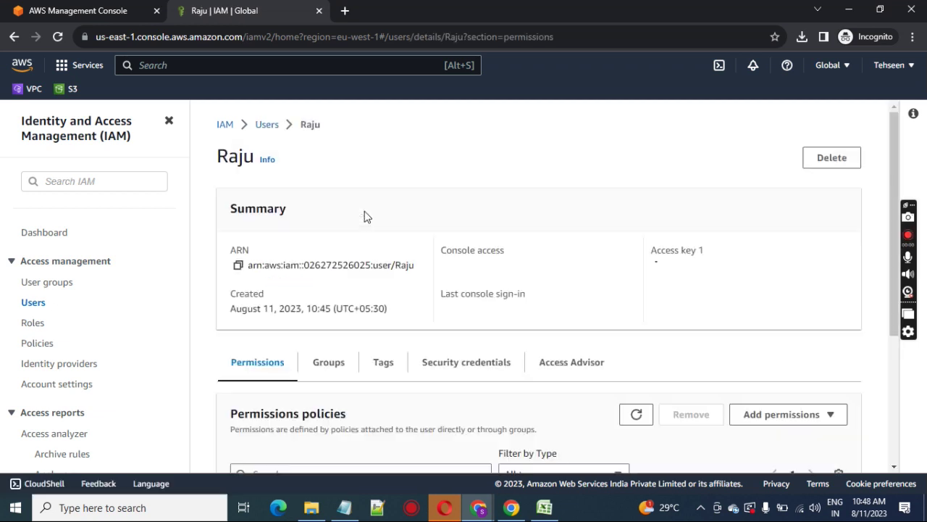
{"action": "left_click_drag", "start_coordinate": [896, 145], "coordinate": [893, 107]}
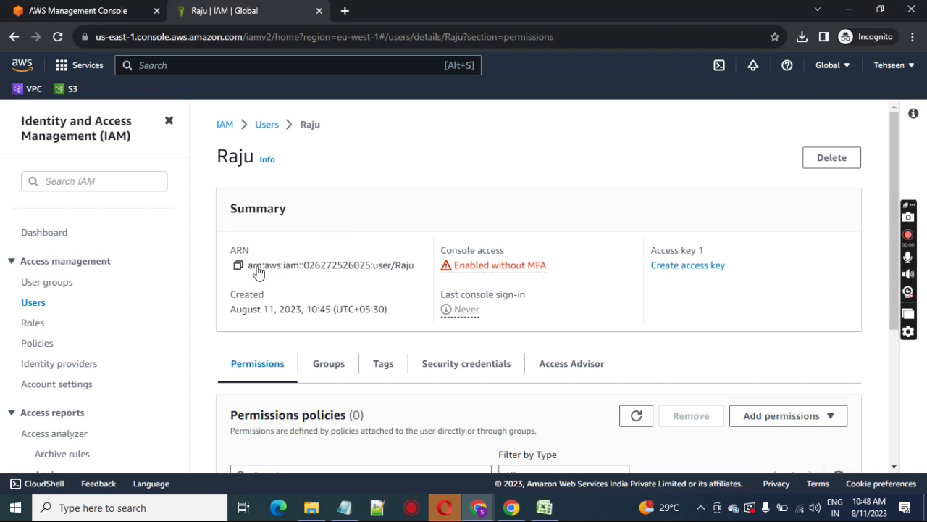
{"action": "left_click_drag", "start_coordinate": [253, 266], "coordinate": [419, 269]}
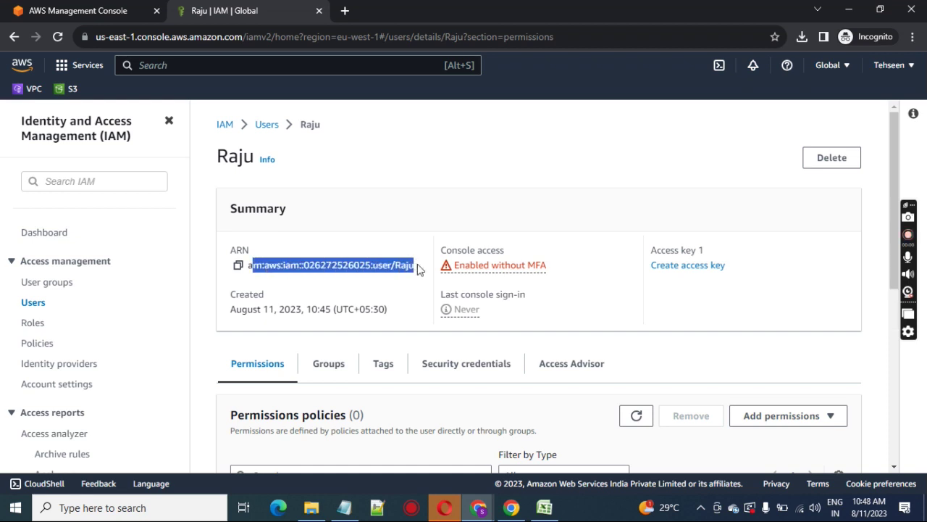
{"action": "left_click", "coordinate": [415, 282]}
{"action": "left_click_drag", "start_coordinate": [248, 266], "coordinate": [417, 272]}
{"action": "left_click", "coordinate": [395, 293]}
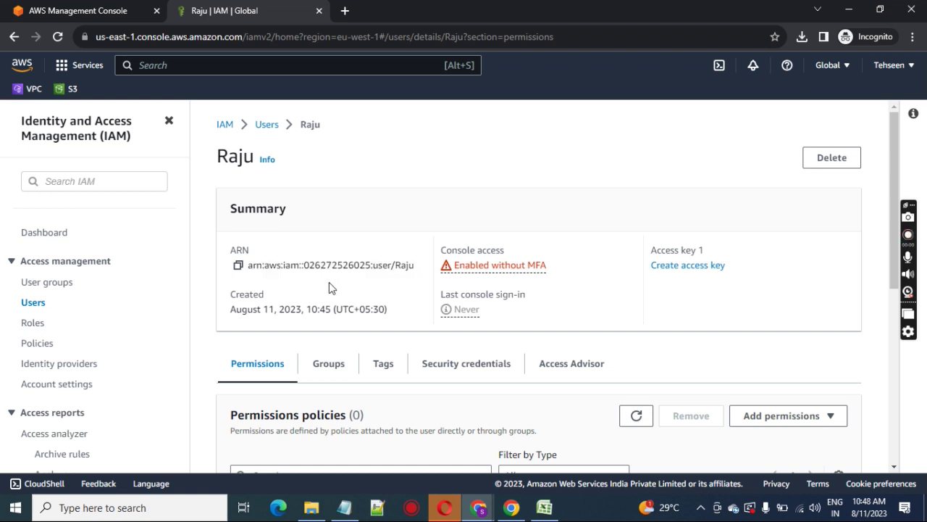
{"action": "triple_click", "coordinate": [268, 265]}
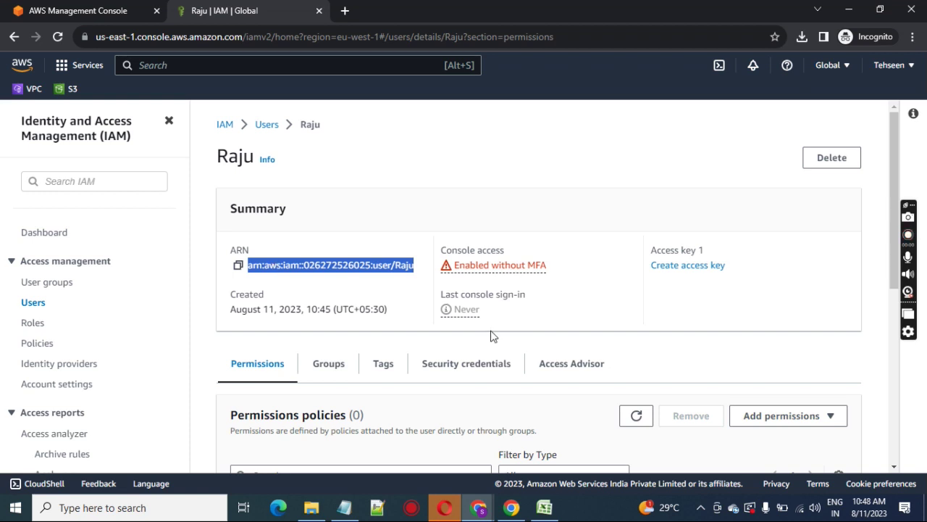
{"action": "left_click", "coordinate": [400, 293]}
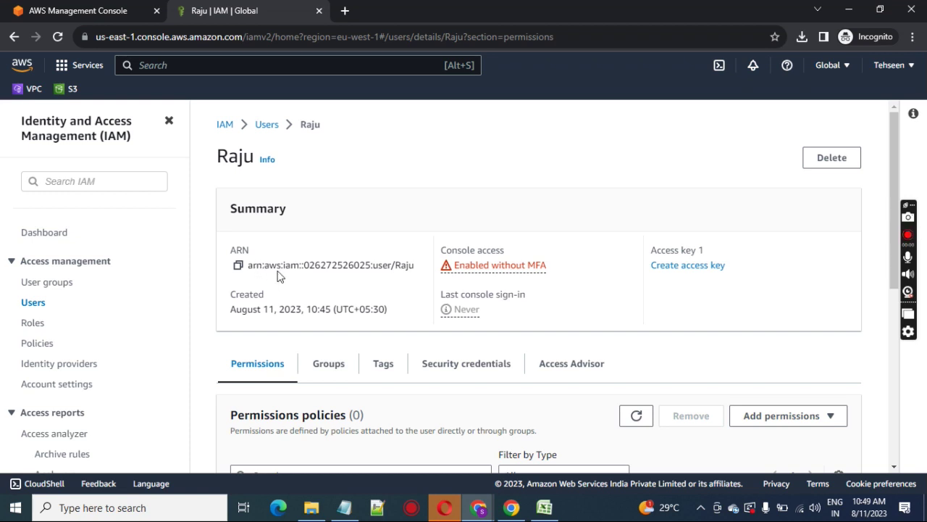
{"action": "double_click", "coordinate": [273, 265]}
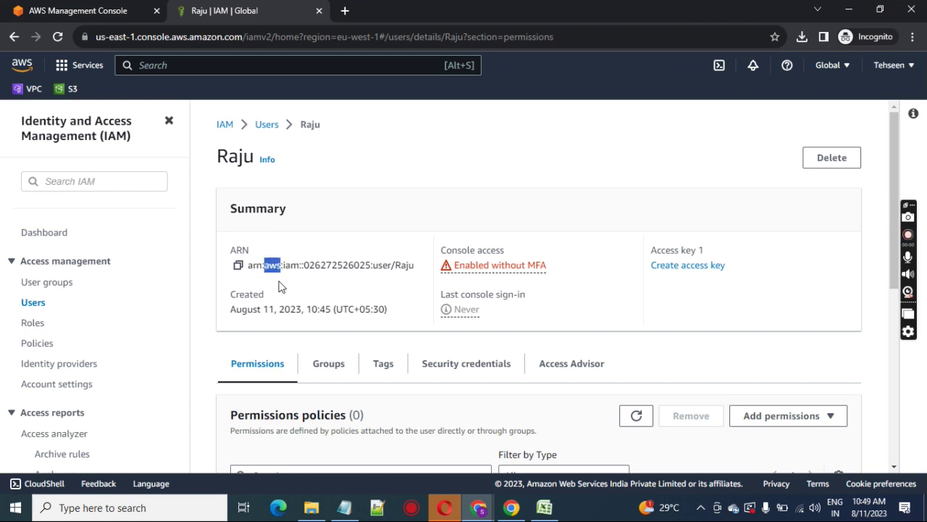
{"action": "left_click", "coordinate": [295, 263]}
{"action": "double_click", "coordinate": [291, 265]}
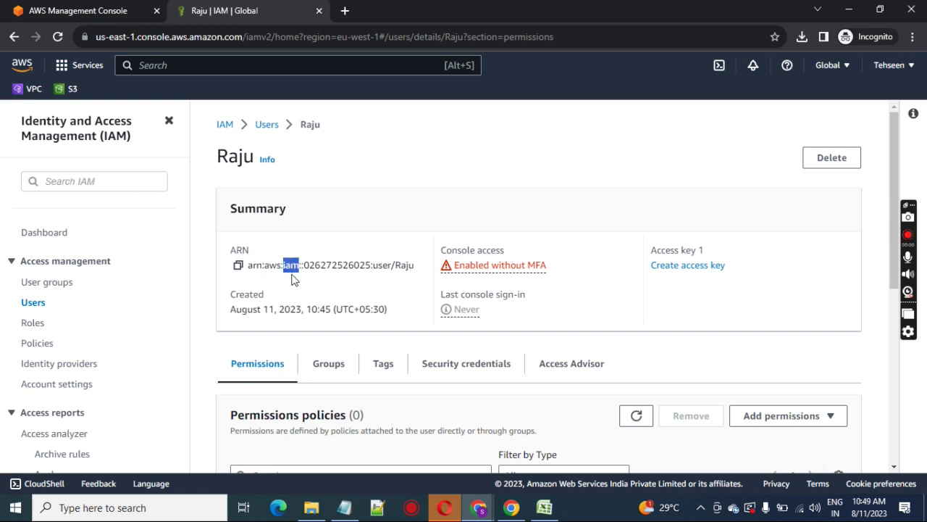
{"action": "double_click", "coordinate": [273, 265]}
{"action": "double_click", "coordinate": [293, 265]}
{"action": "double_click", "coordinate": [329, 264]}
{"action": "left_click", "coordinate": [894, 65]}
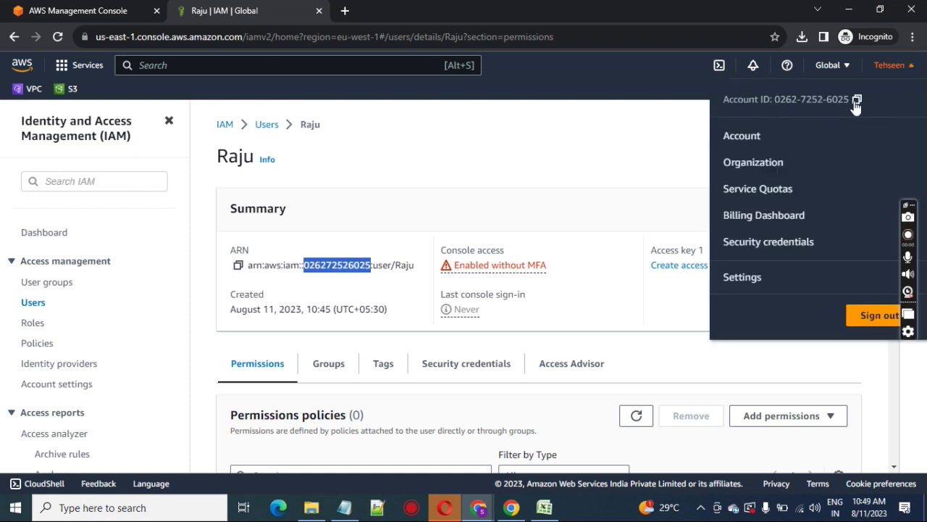
{"action": "left_click", "coordinate": [382, 269]}
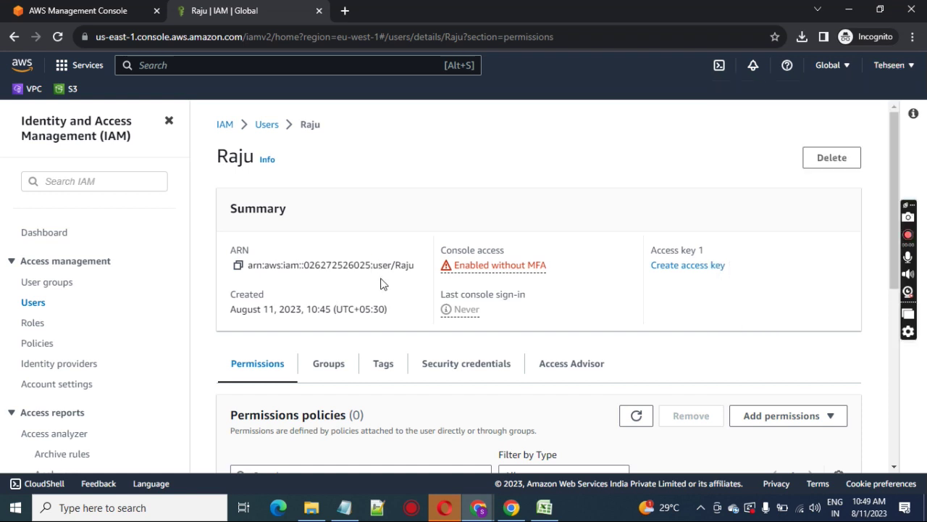
{"action": "left_click_drag", "start_coordinate": [373, 265], "coordinate": [417, 270]}
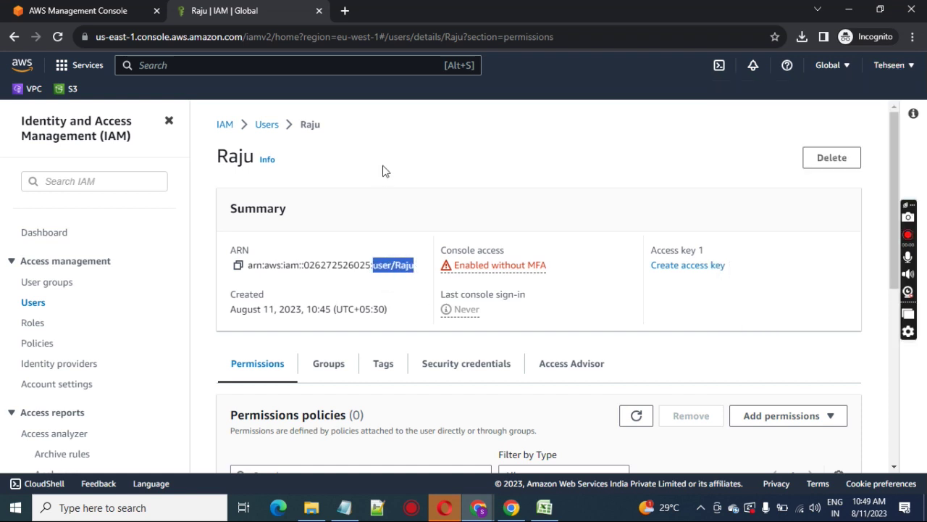
{"action": "left_click", "coordinate": [401, 290]}
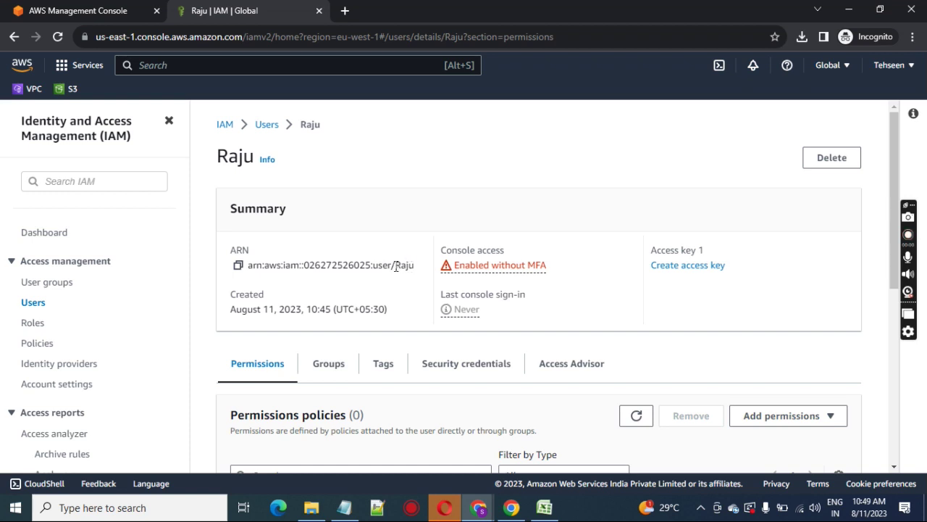
{"action": "double_click", "coordinate": [292, 264]}
{"action": "double_click", "coordinate": [336, 264]}
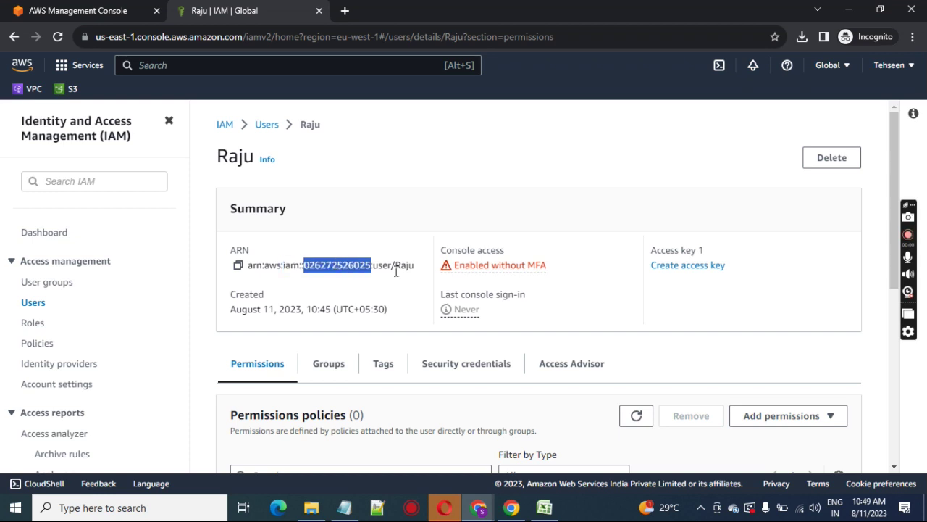
{"action": "double_click", "coordinate": [382, 265]}
{"action": "double_click", "coordinate": [406, 266]}
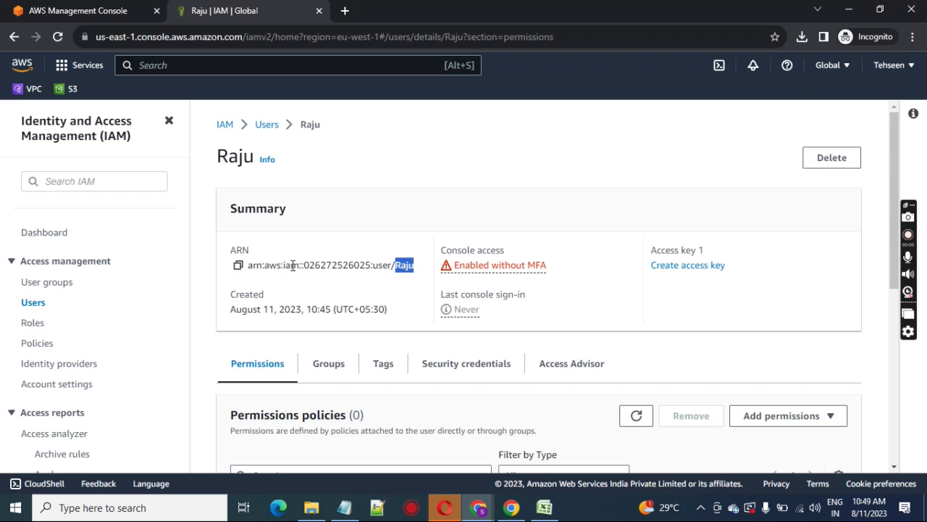
{"action": "double_click", "coordinate": [253, 265]}
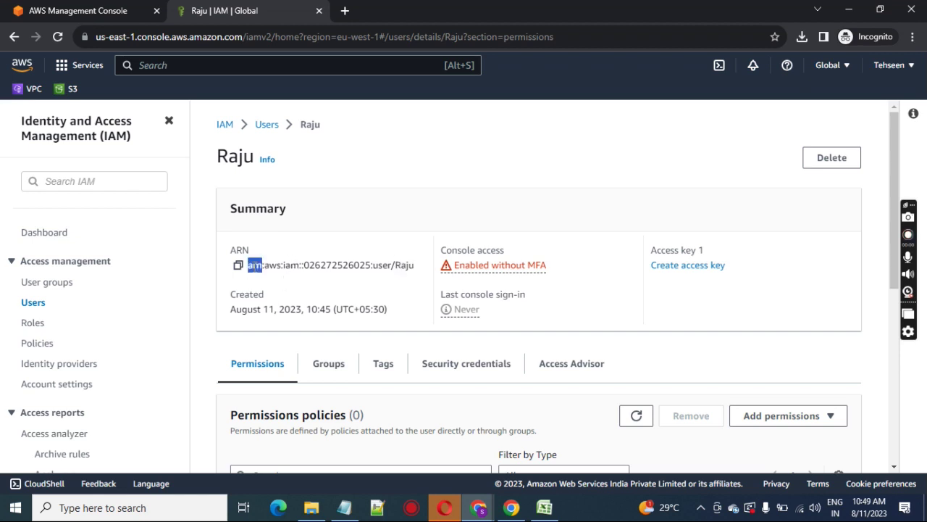
{"action": "double_click", "coordinate": [272, 265]}
{"action": "double_click", "coordinate": [291, 266]}
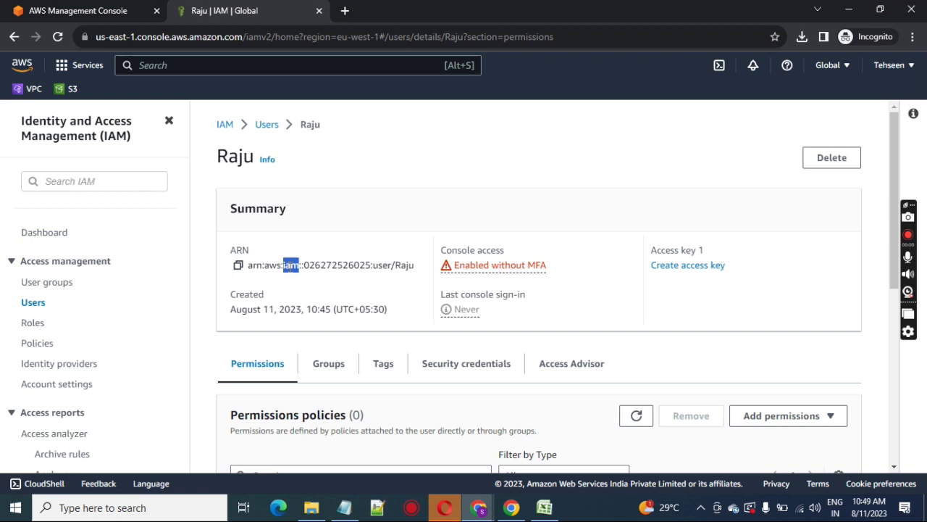
{"action": "double_click", "coordinate": [361, 265]}
{"action": "double_click", "coordinate": [383, 266]}
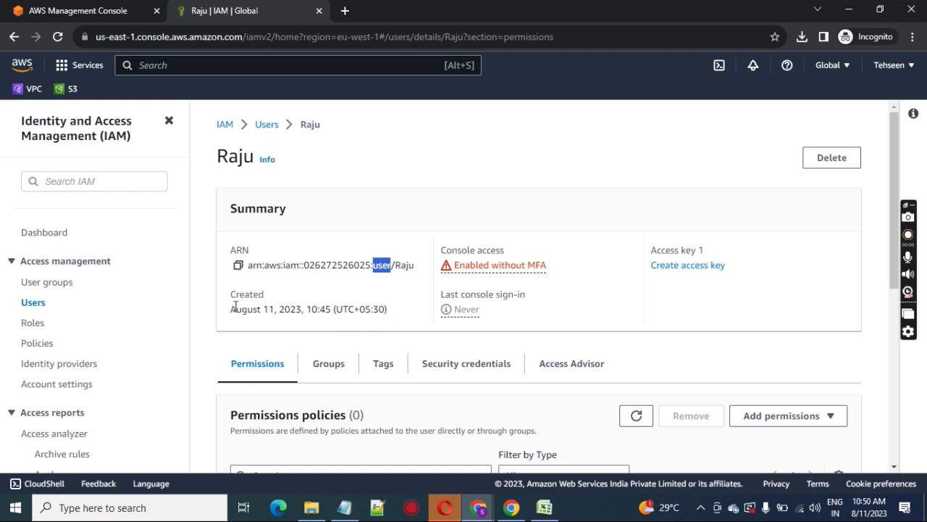
{"action": "left_click_drag", "start_coordinate": [230, 309], "coordinate": [395, 316]}
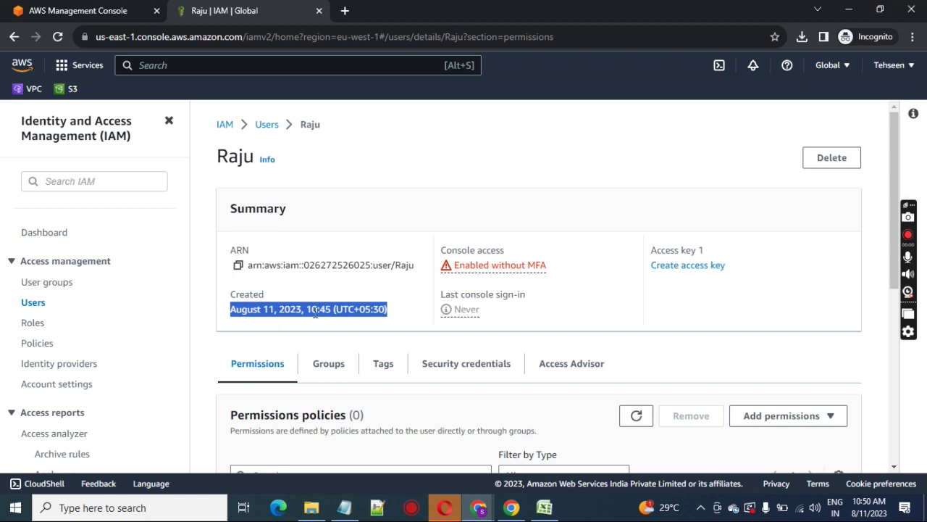
{"action": "double_click", "coordinate": [315, 312]}
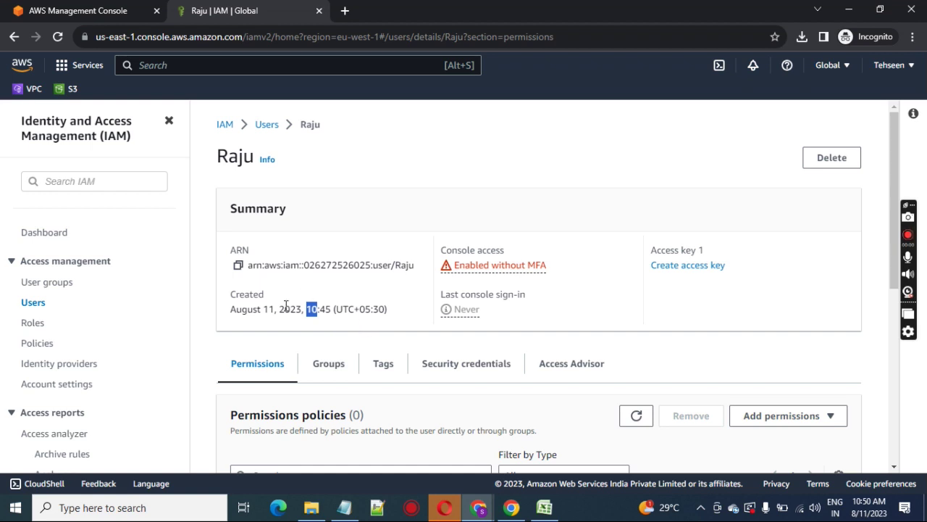
{"action": "left_click_drag", "start_coordinate": [390, 313], "coordinate": [230, 291]}
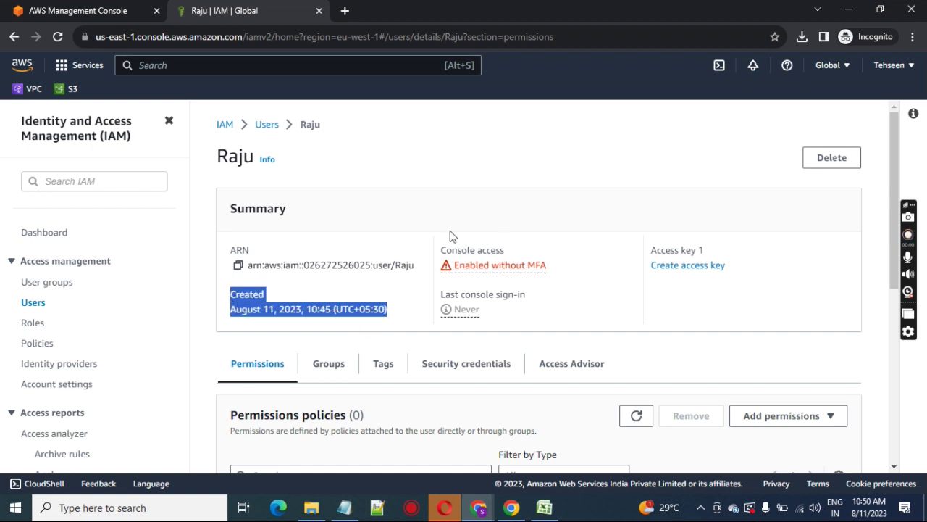
{"action": "scroll", "coordinate": [902, 164], "scroll_direction": "down", "scroll_amount": 1}
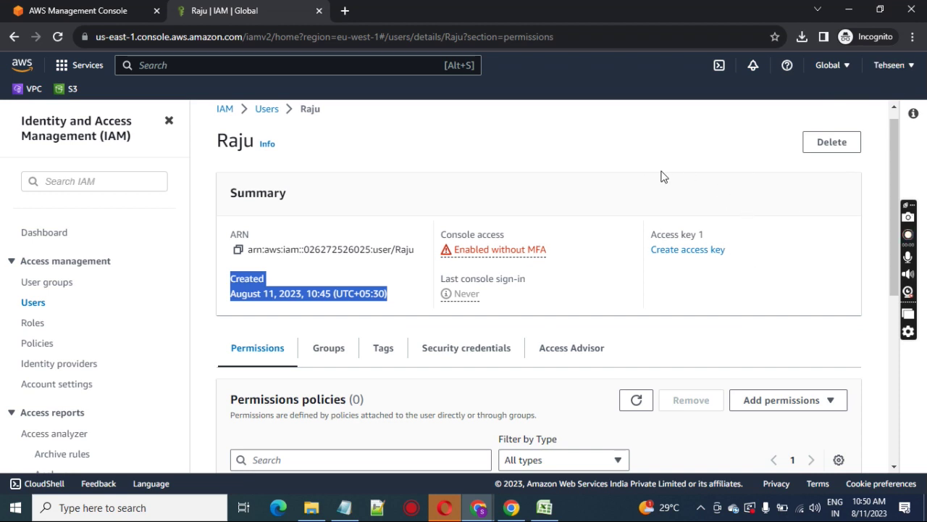
{"action": "left_click", "coordinate": [901, 70]}
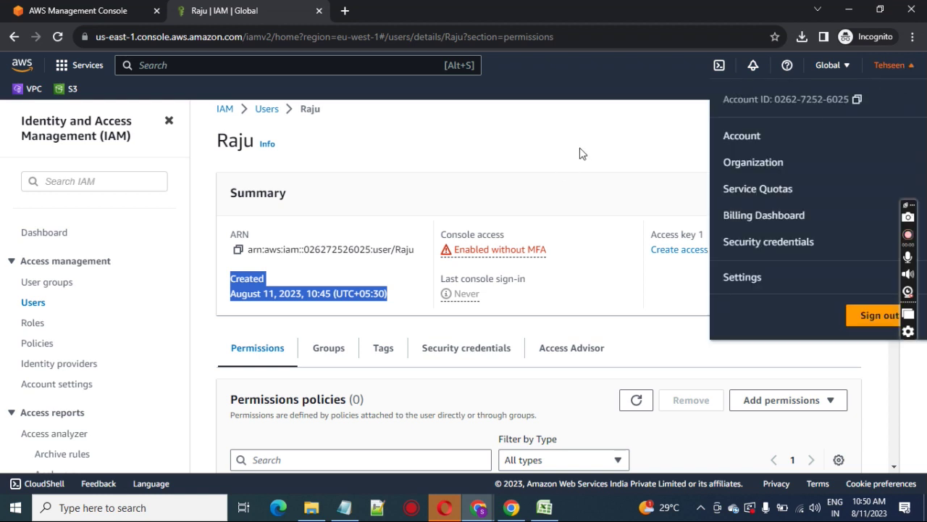
{"action": "left_click", "coordinate": [572, 153]}
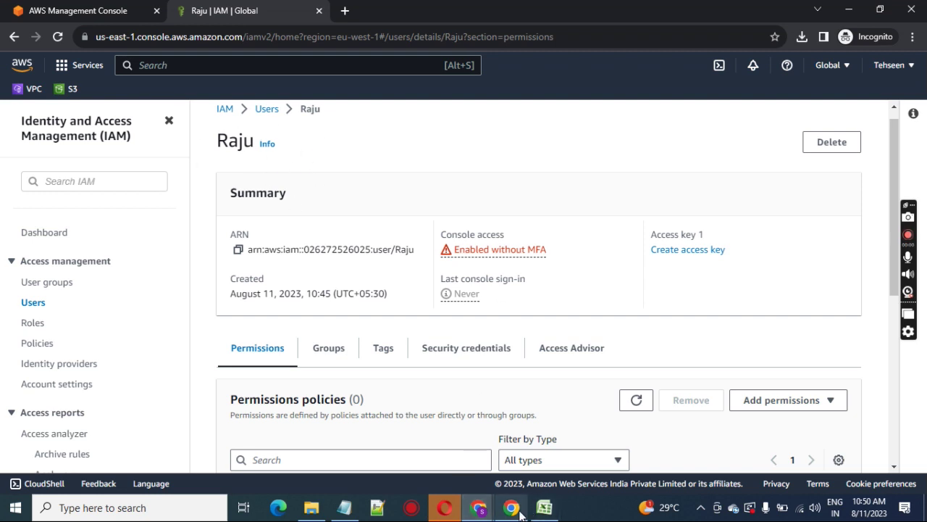
- Copy the console sign-in URL from cell C2 of the credentials workbook
{"action": "left_click", "coordinate": [552, 511]}
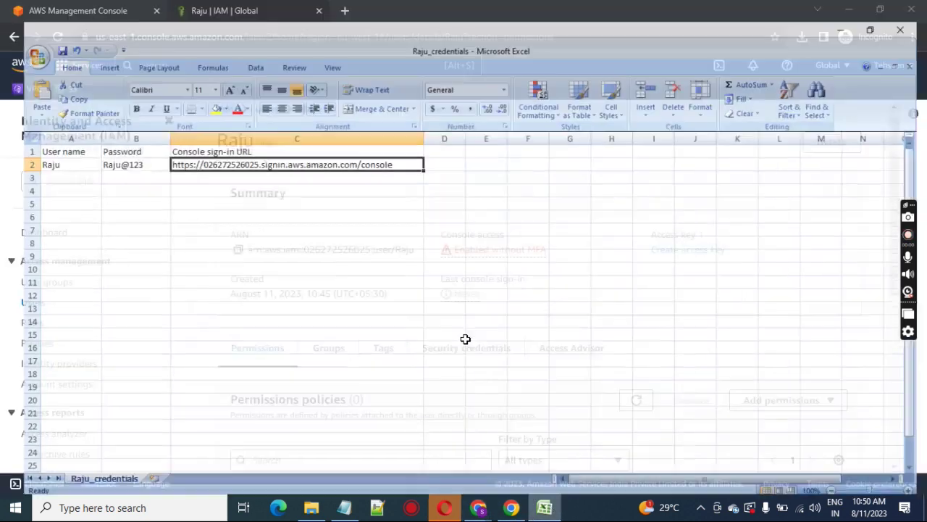
{"action": "left_click", "coordinate": [304, 188]}
{"action": "left_click", "coordinate": [332, 147]}
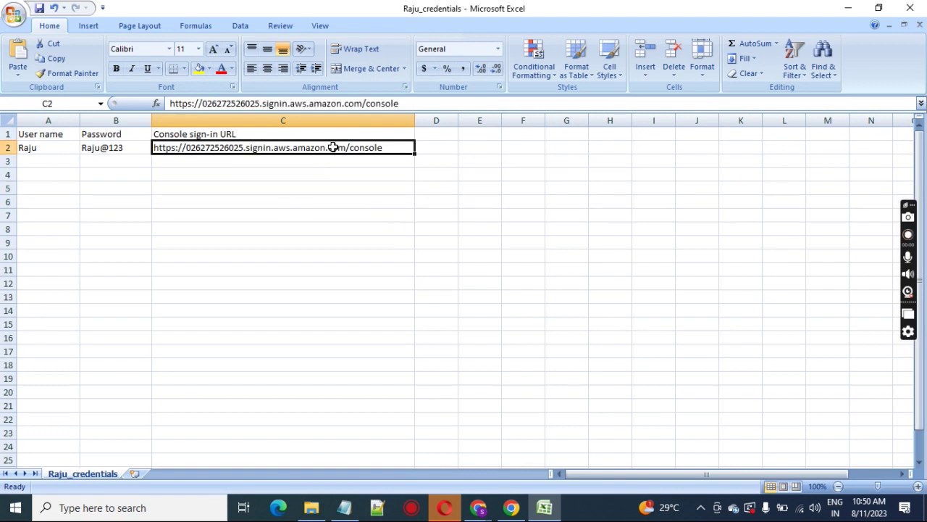
{"action": "key", "text": "ctrl+c"}
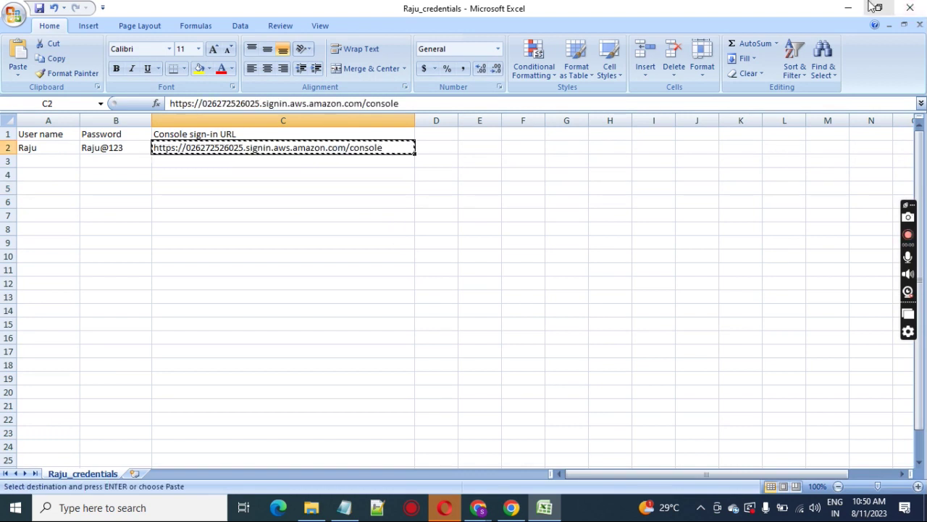
{"action": "left_click", "coordinate": [848, 9]}
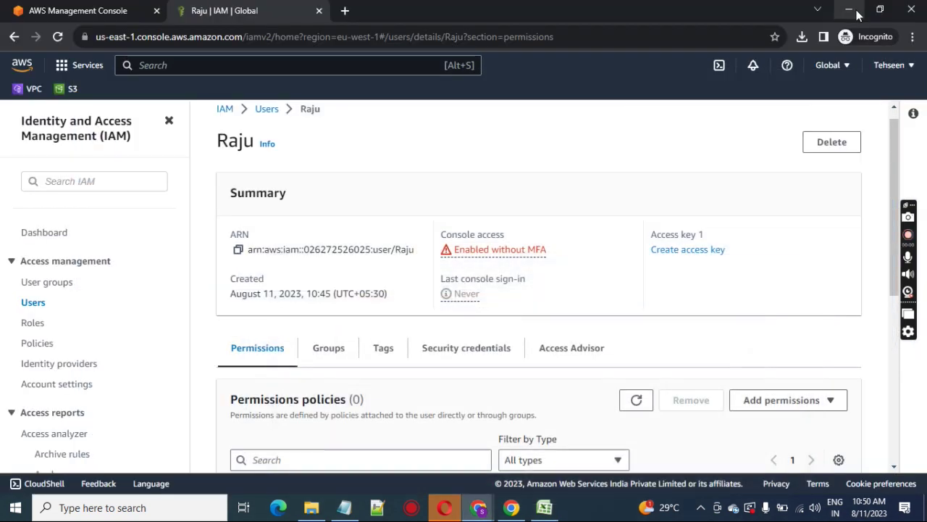
{"action": "left_click", "coordinate": [509, 511]}
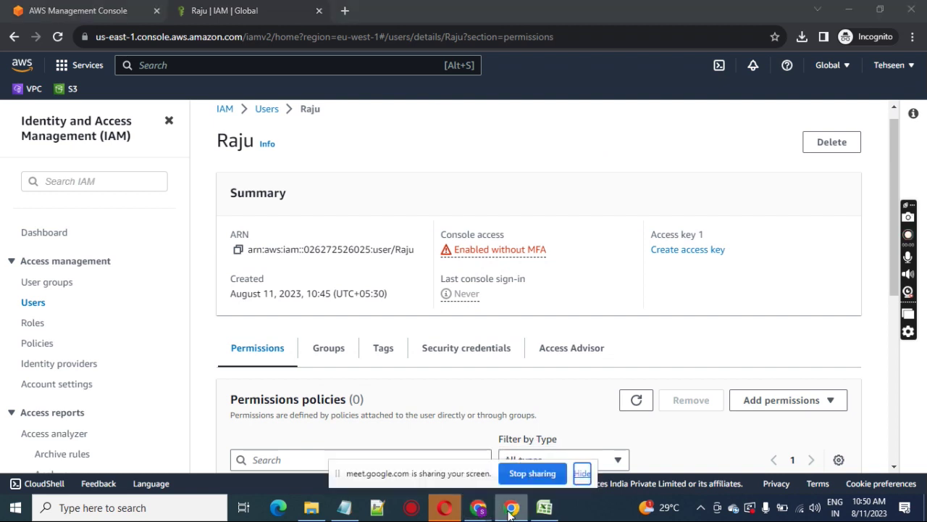
- Load the pasted console sign-in URL in a new tab, closing the old sign-in tab
{"action": "mouse_move", "coordinate": [487, 512]}
{"action": "left_click", "coordinate": [402, 442]}
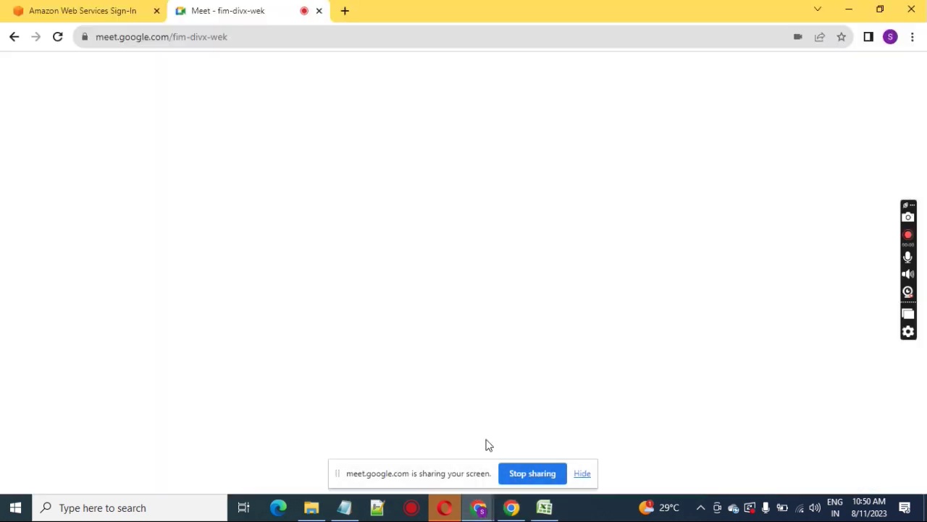
{"action": "left_click", "coordinate": [345, 11]}
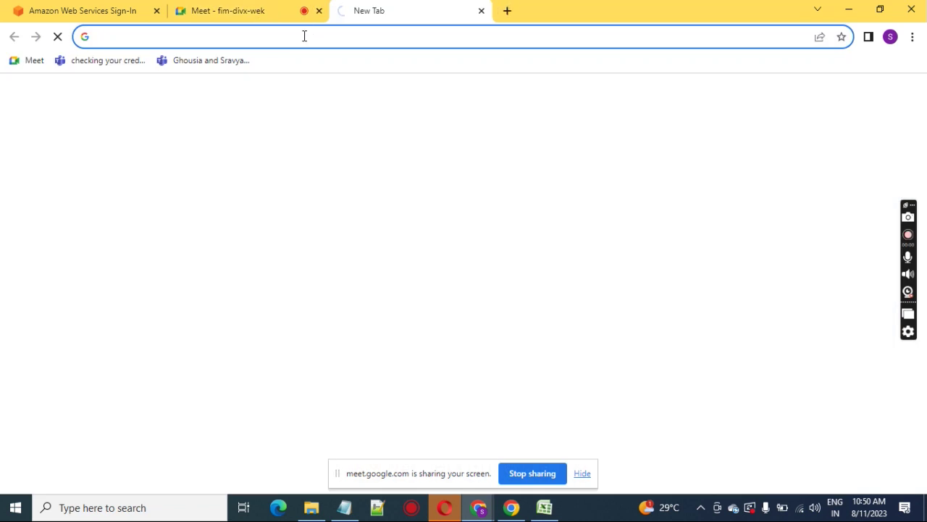
{"action": "left_click", "coordinate": [308, 35]}
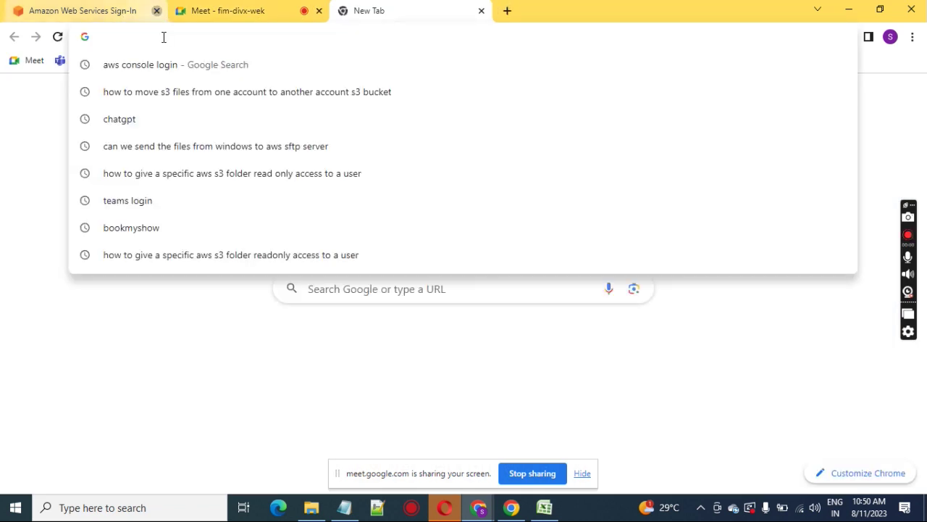
{"action": "left_click", "coordinate": [157, 11]}
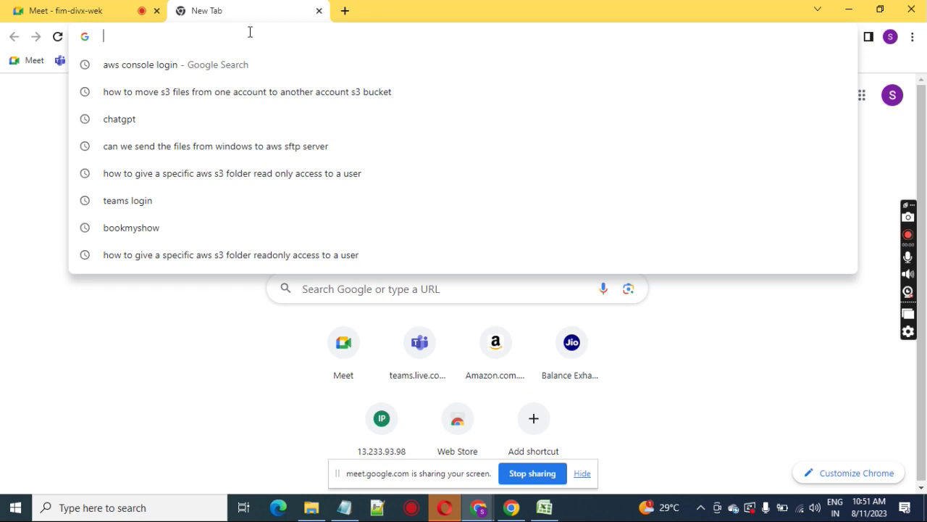
{"action": "key", "text": "ctrl+v"}
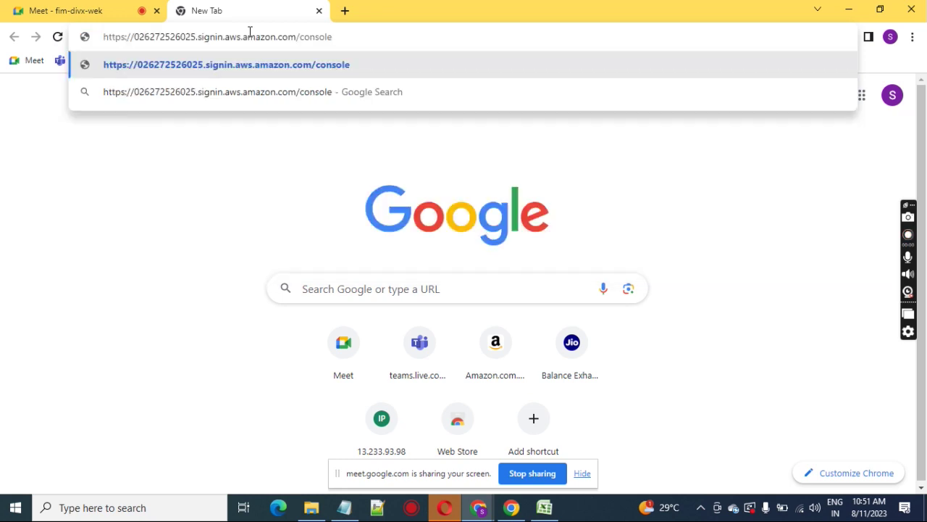
{"action": "key", "text": "Return"}
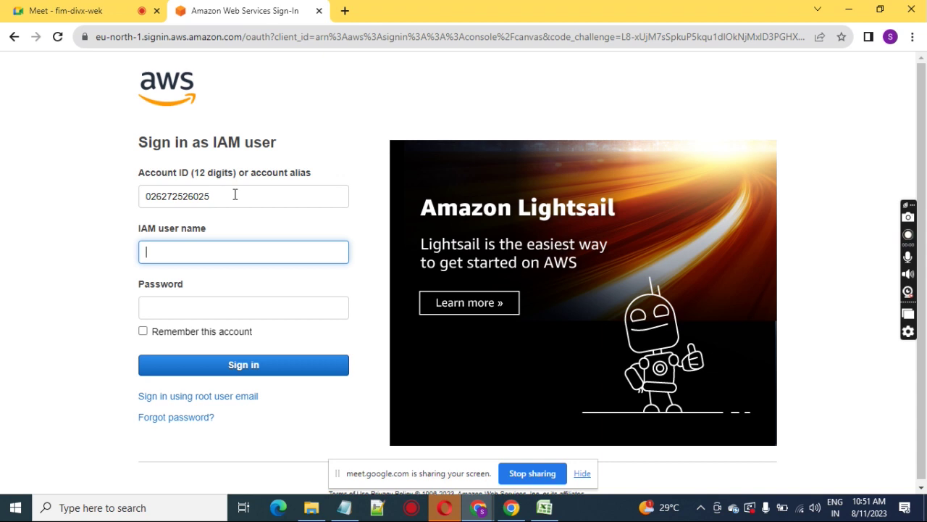
- Highlight the IAM user sign-in form fields while explaining them
{"action": "left_click_drag", "start_coordinate": [137, 145], "coordinate": [194, 143]}
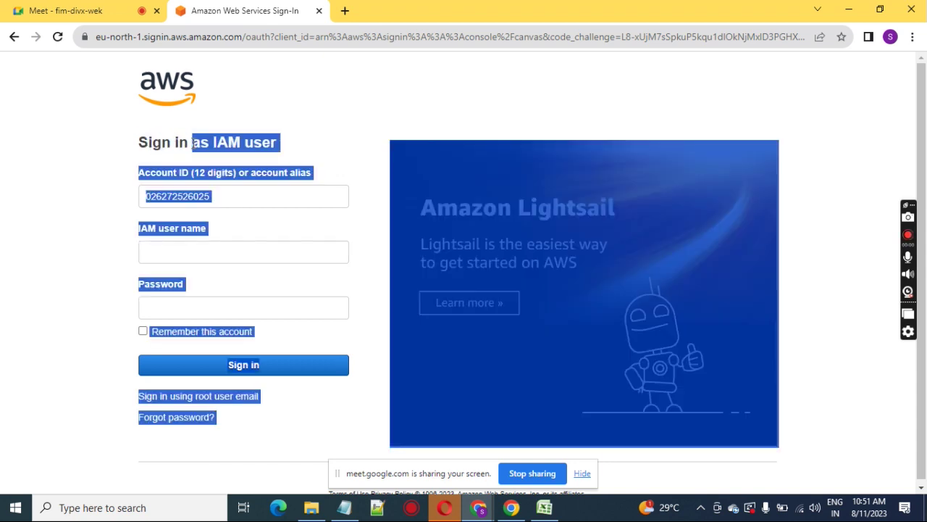
{"action": "left_click", "coordinate": [325, 124]}
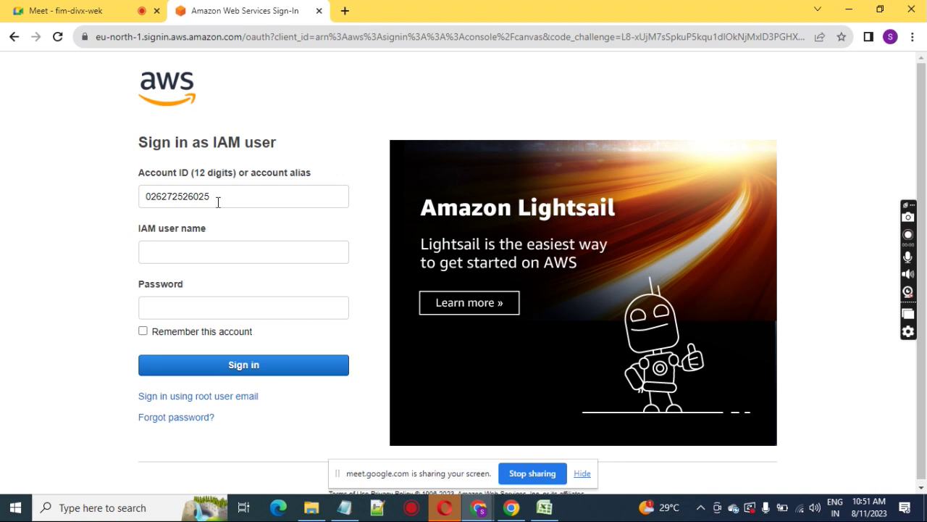
{"action": "left_click_drag", "start_coordinate": [134, 143], "coordinate": [293, 145]}
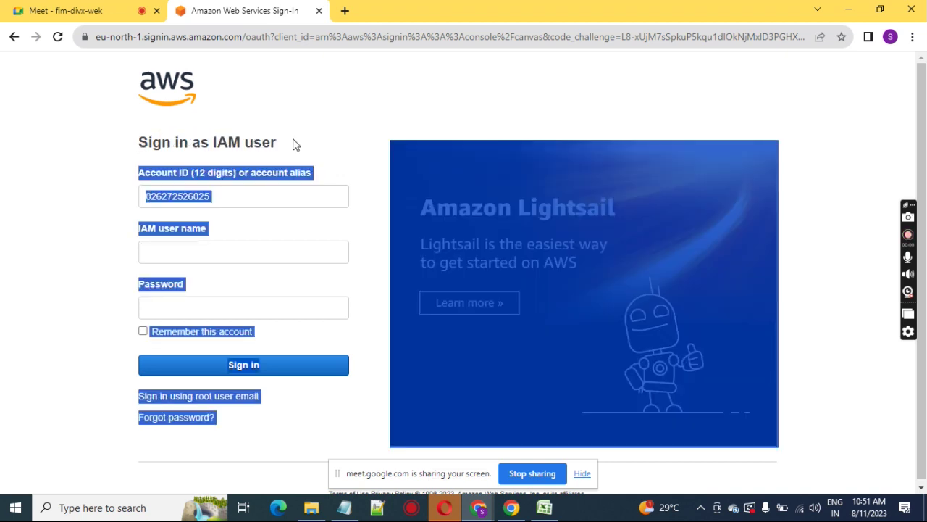
{"action": "left_click", "coordinate": [293, 144]}
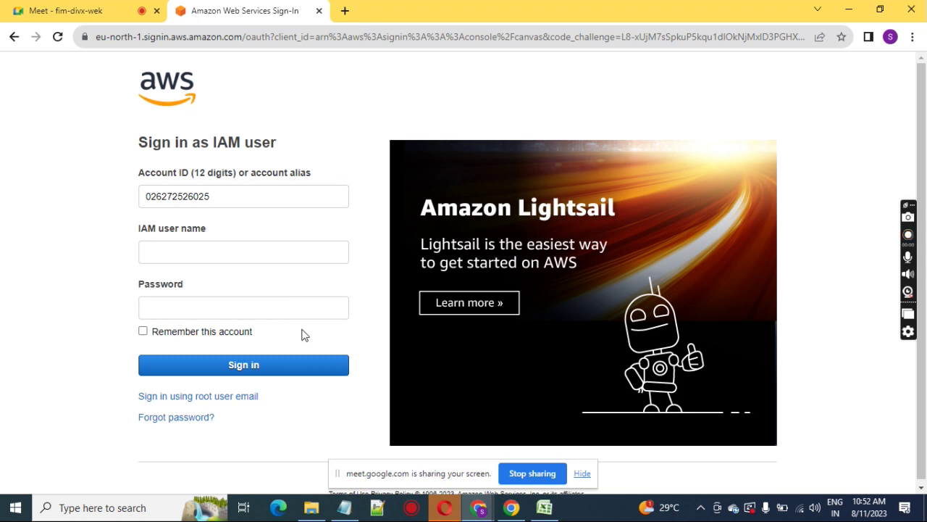
- Switch to root user email sign-in and fill in the saved e-mail address
{"action": "left_click", "coordinate": [227, 404]}
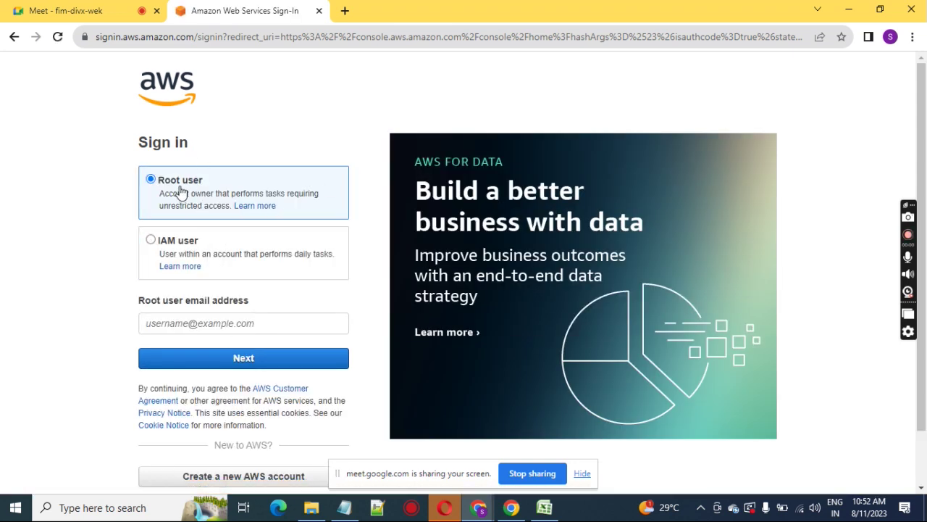
{"action": "left_click", "coordinate": [201, 321]}
{"action": "left_click", "coordinate": [243, 356]}
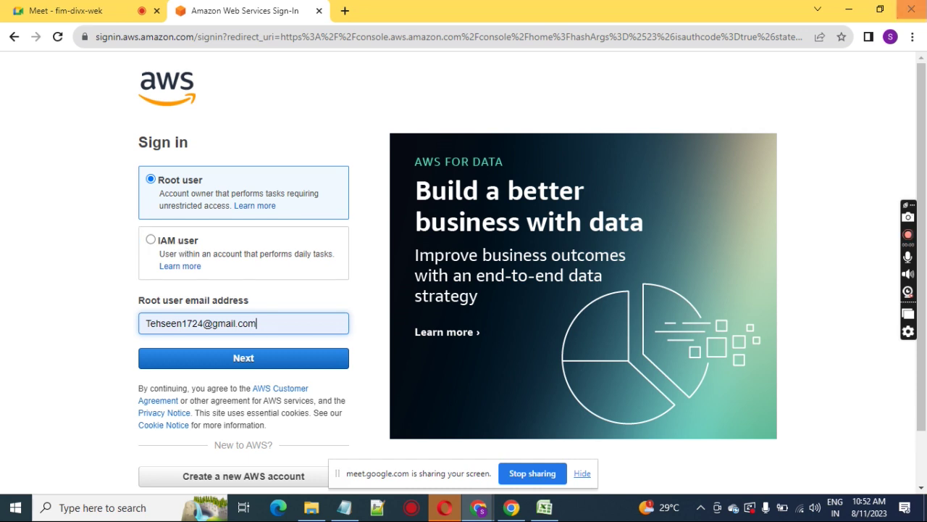
{"action": "key", "text": "alt+Tab"}
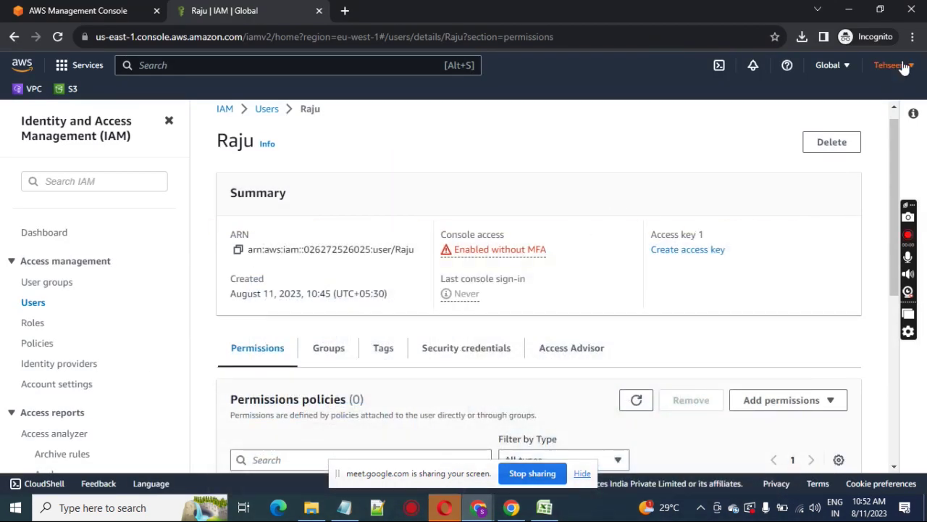
- Find and select the account ID in the account menu, then restore the sign-in window
{"action": "left_click", "coordinate": [890, 64]}
{"action": "left_click_drag", "start_coordinate": [773, 99], "coordinate": [850, 99]}
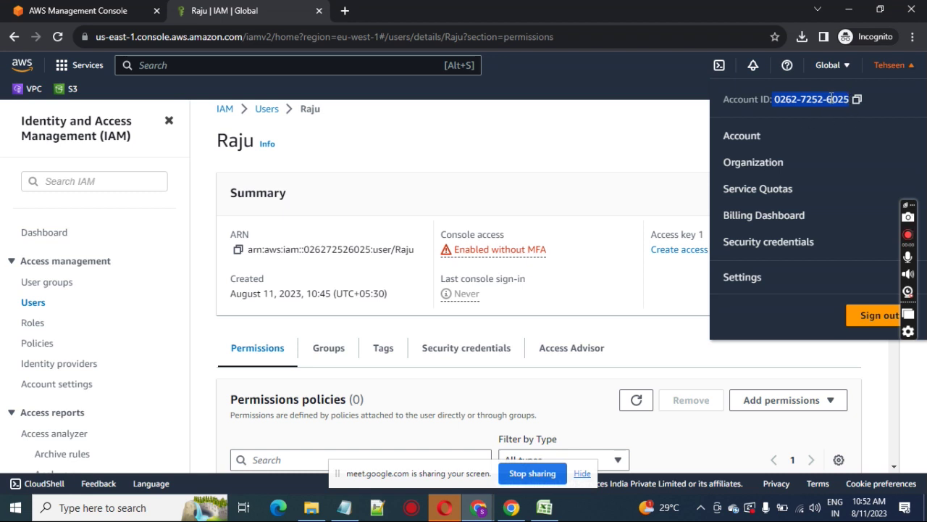
{"action": "double_click", "coordinate": [843, 100]}
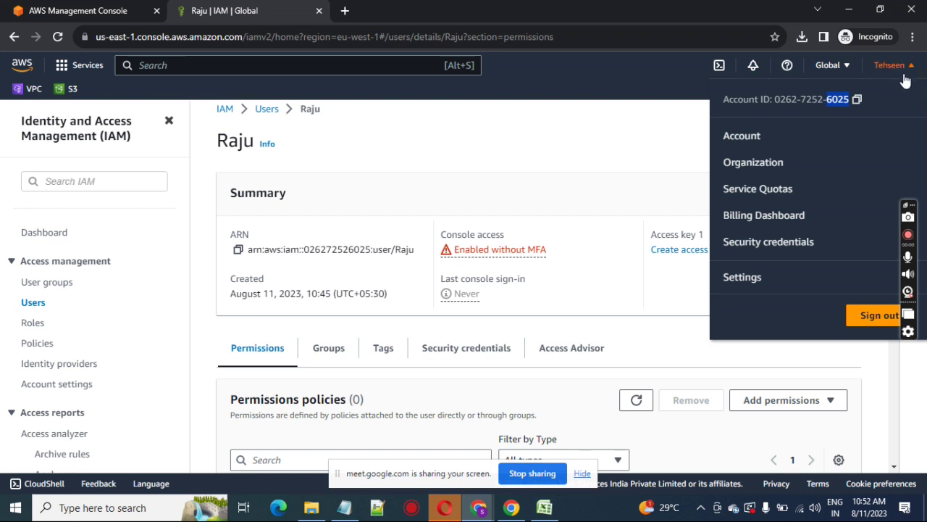
{"action": "left_click", "coordinate": [848, 9]}
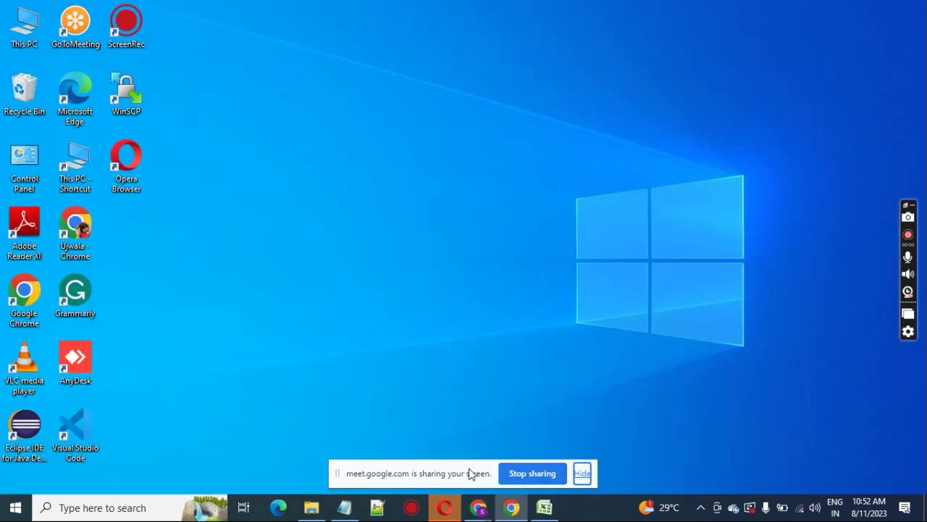
{"action": "mouse_move", "coordinate": [478, 509]}
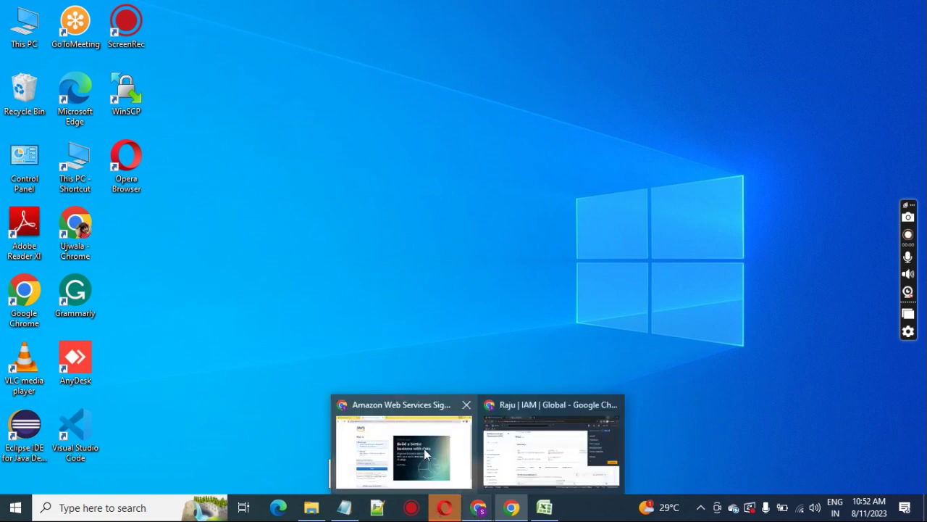
{"action": "left_click", "coordinate": [426, 454]}
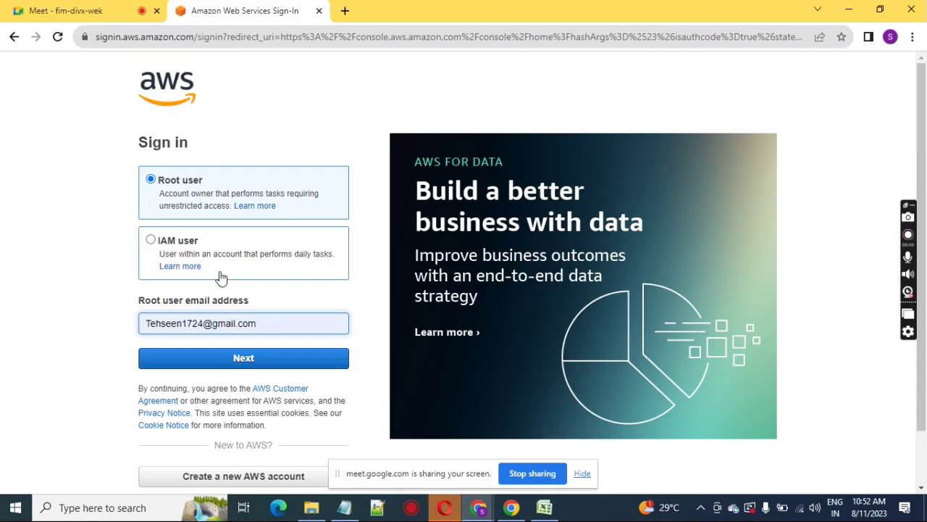
- Choose IAM user sign-in, then go back two pages after spotting the wrong account ID
{"action": "left_click", "coordinate": [150, 242]}
{"action": "triple_click", "coordinate": [277, 319]}
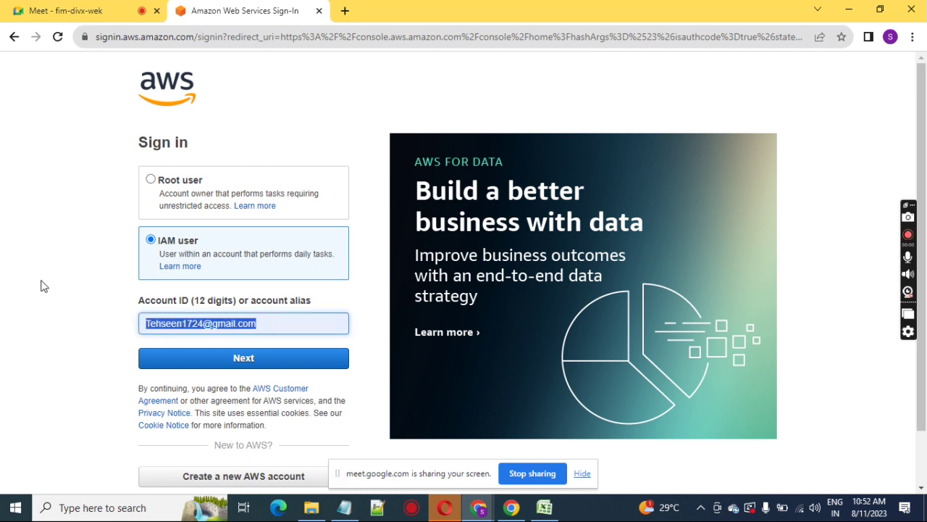
{"action": "left_click", "coordinate": [14, 36]}
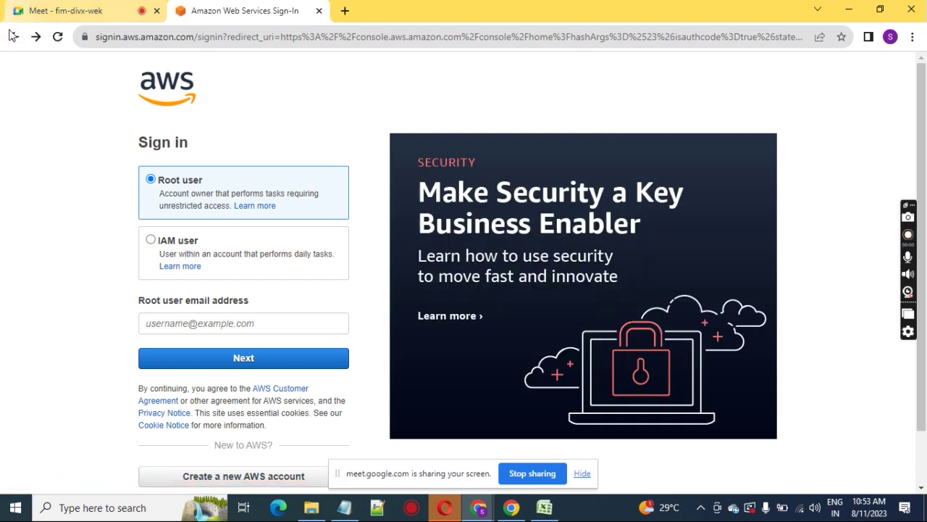
{"action": "left_click", "coordinate": [14, 36]}
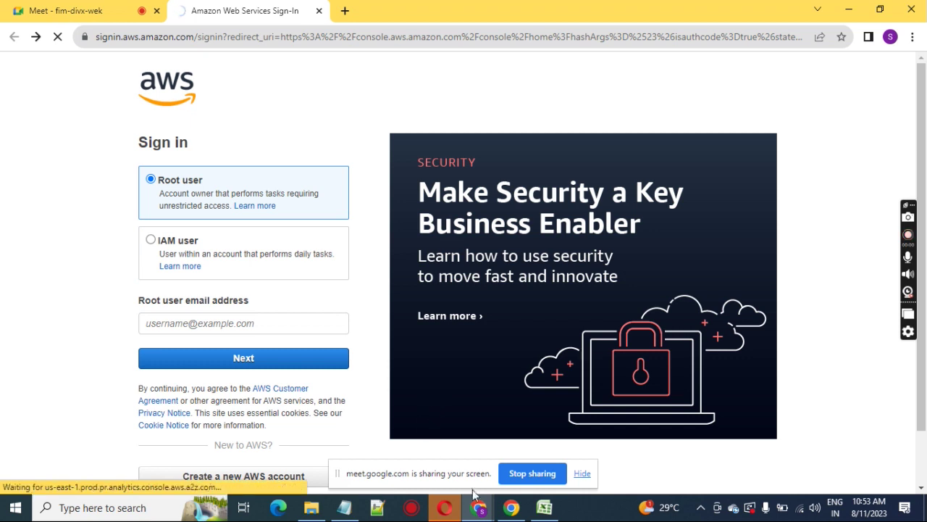
- Copy the console sign-in URL from the spreadsheet and open it in the browser
{"action": "left_click", "coordinate": [544, 507]}
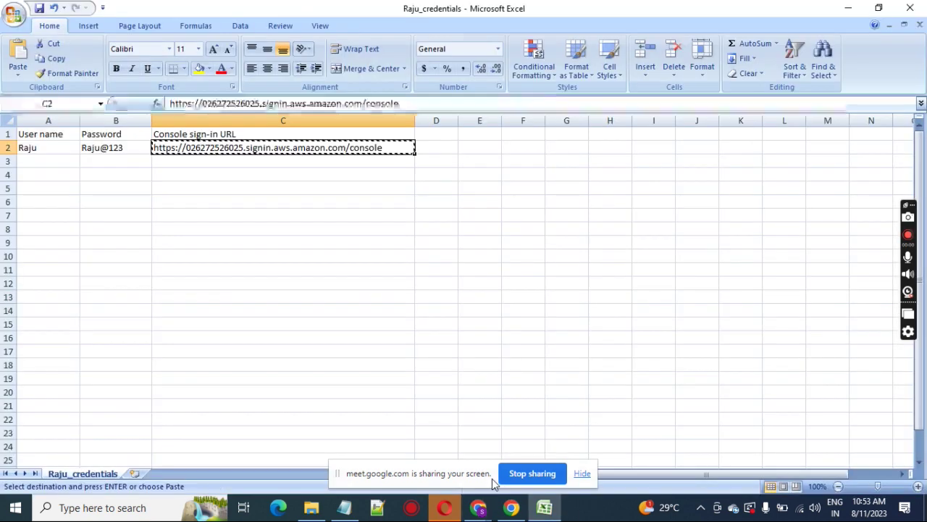
{"action": "left_click", "coordinate": [362, 188]}
{"action": "left_click", "coordinate": [360, 147]}
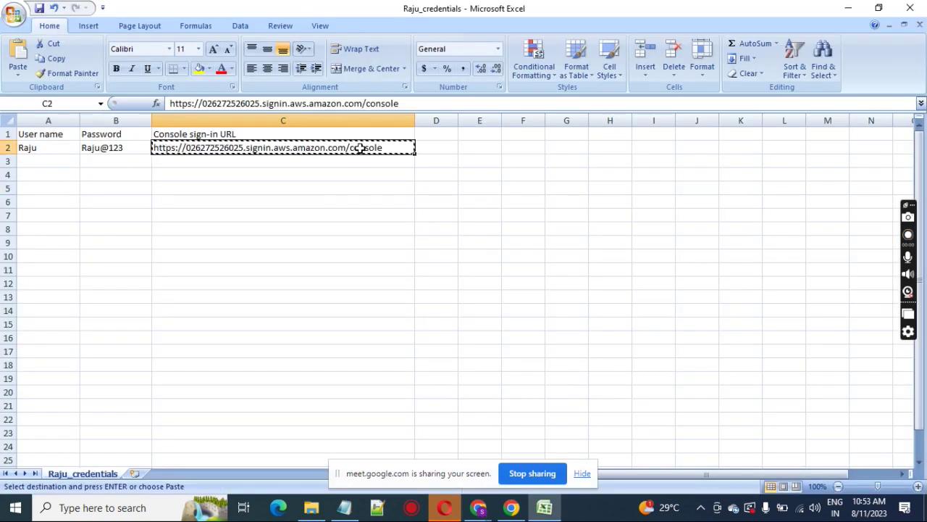
{"action": "left_click", "coordinate": [848, 8]}
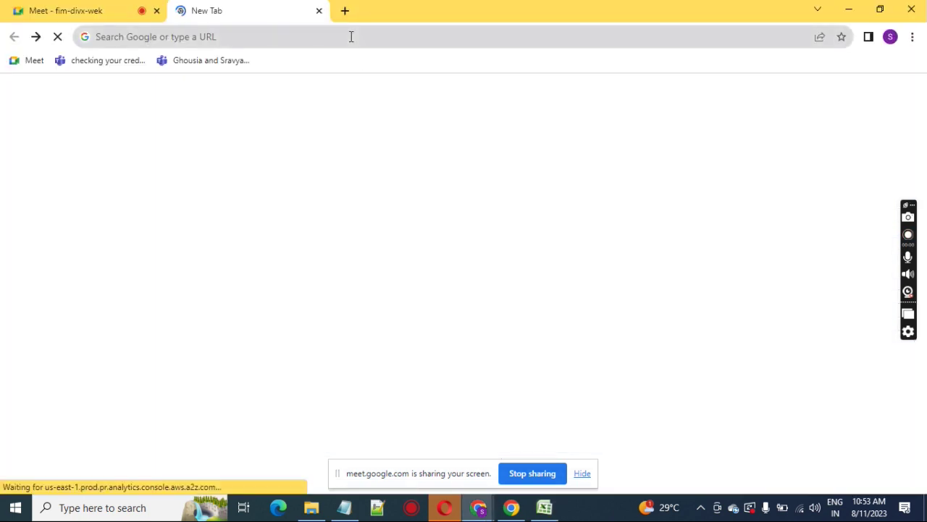
{"action": "left_click", "coordinate": [350, 36]}
{"action": "key", "text": "ctrl+v"}
{"action": "key", "text": "Return"}
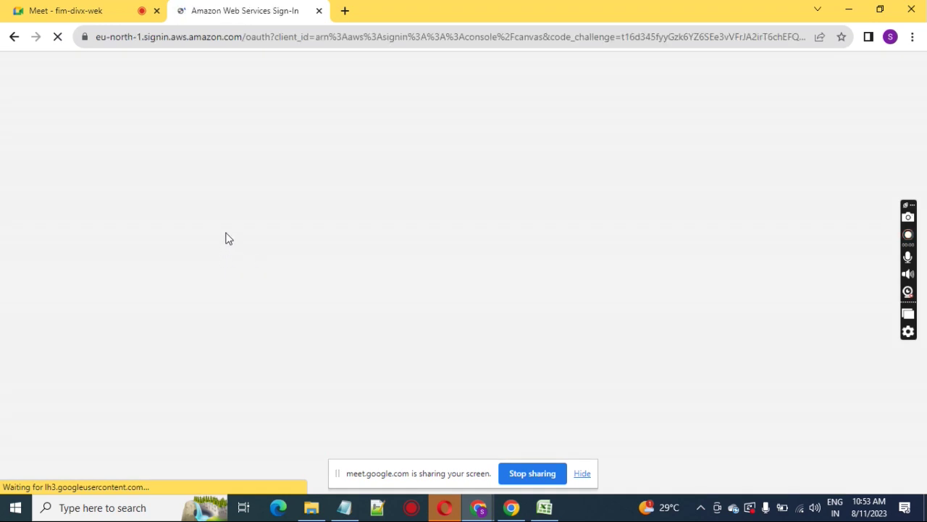
- Sign in with the IAM user's name and password, declining to save the password
{"action": "type", "text": "Raju"}
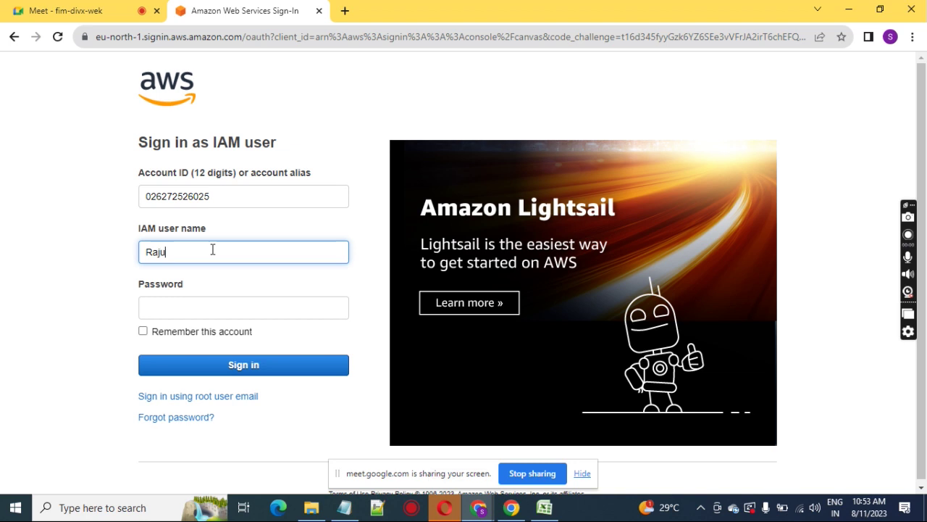
{"action": "left_click", "coordinate": [214, 306]}
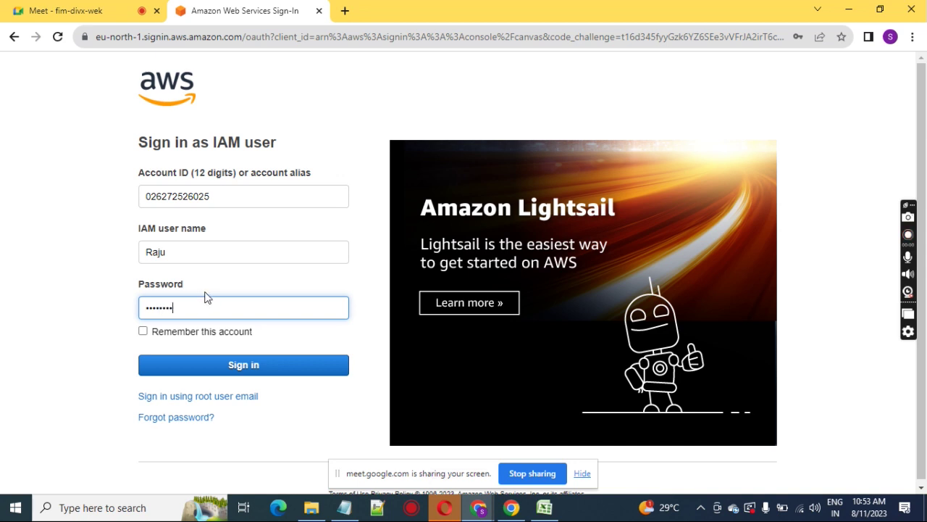
{"action": "left_click", "coordinate": [244, 367]}
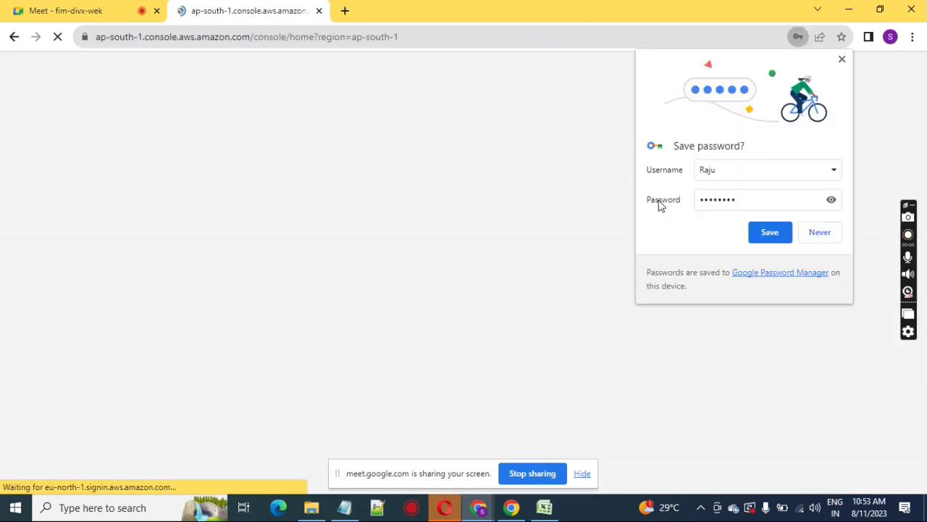
{"action": "left_click", "coordinate": [818, 232]}
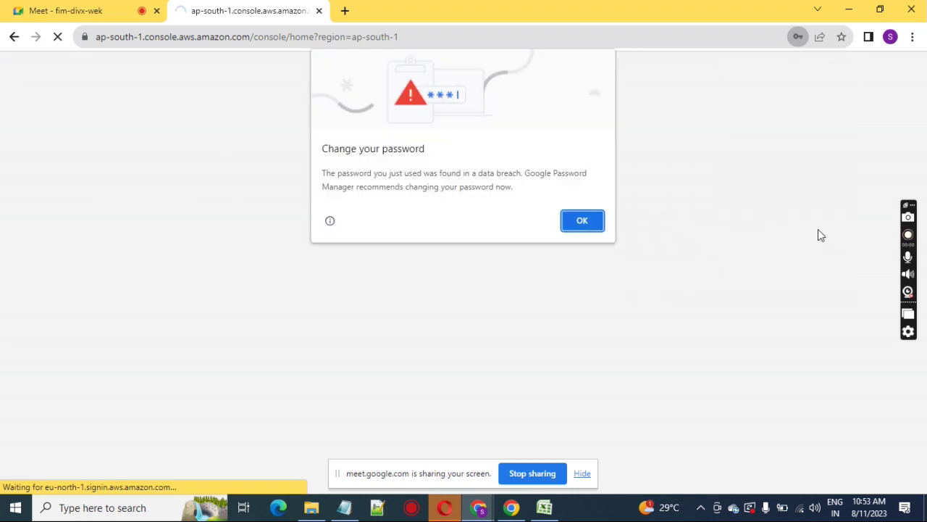
- Dismiss the password breach warning, confirm the signed-in IAM user name, and minimize the console window
{"action": "left_click", "coordinate": [600, 218]}
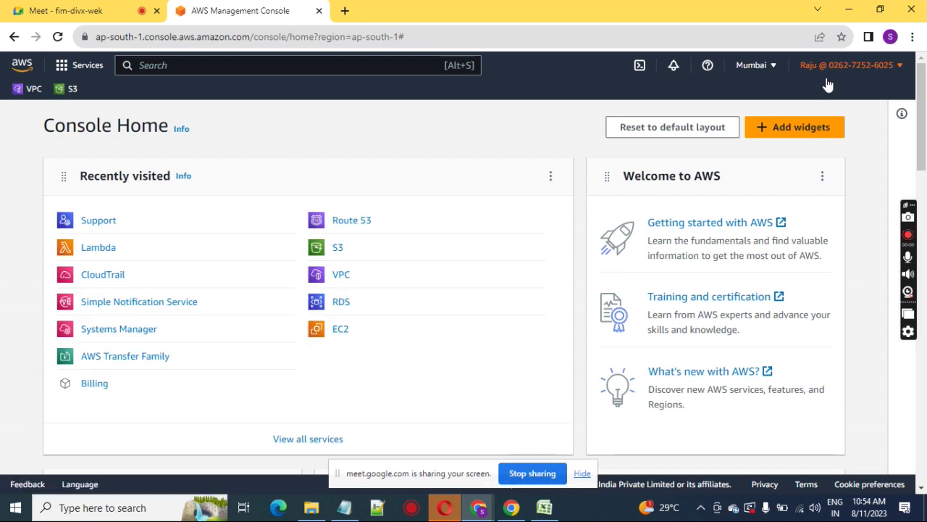
{"action": "left_click", "coordinate": [900, 66]}
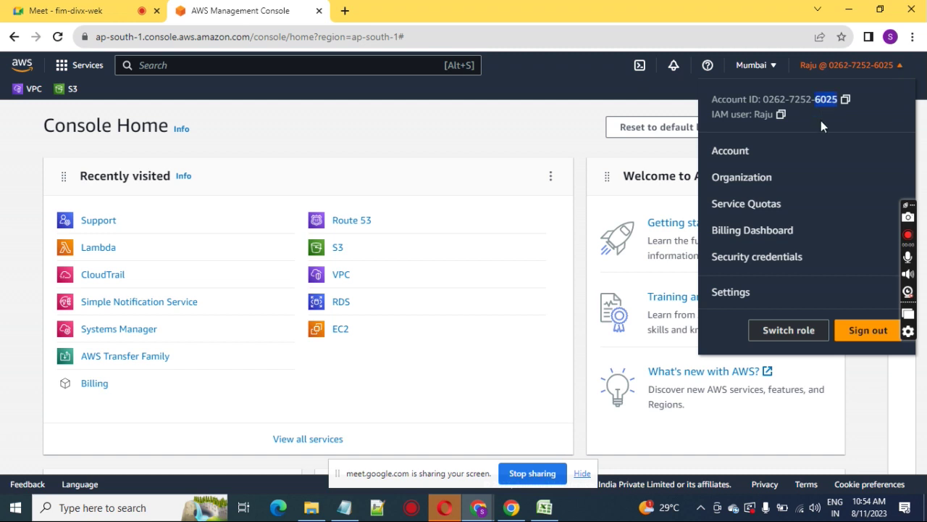
{"action": "double_click", "coordinate": [764, 115]}
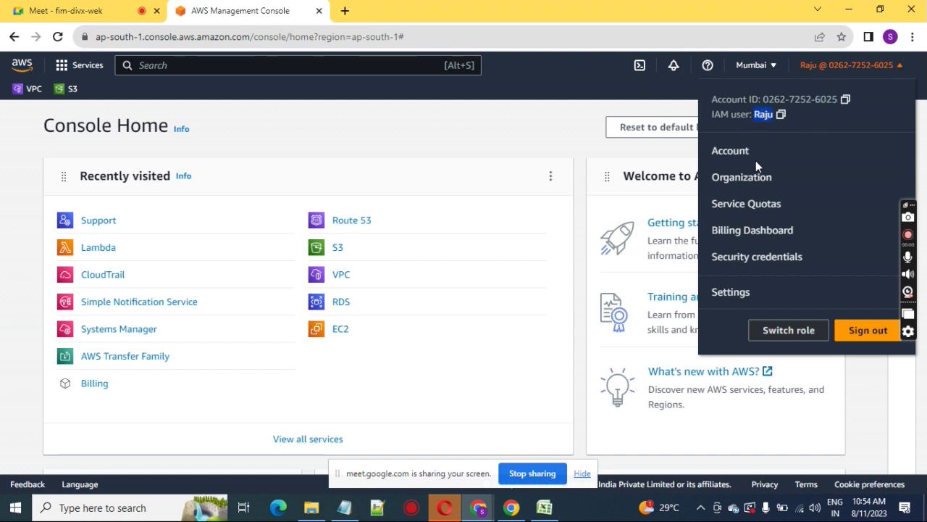
{"action": "left_click", "coordinate": [849, 10]}
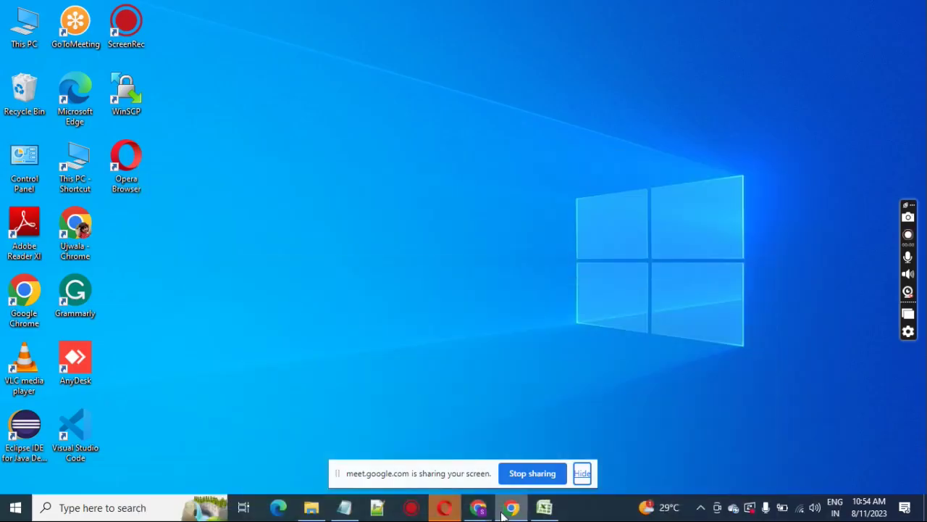
- Restore the console, search 'ec2', open EC2 in a new tab and go to Instances
{"action": "mouse_move", "coordinate": [478, 507]}
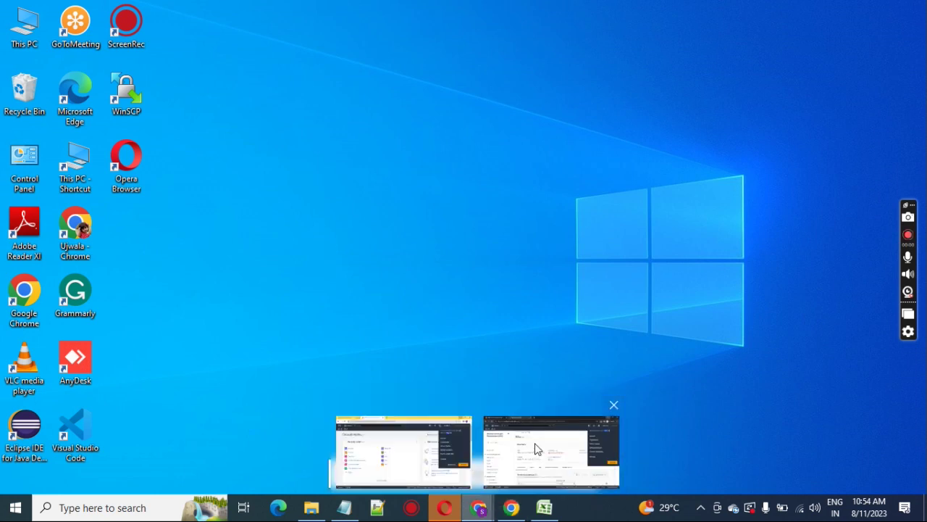
{"action": "left_click", "coordinate": [536, 450]}
{"action": "left_click", "coordinate": [250, 63]}
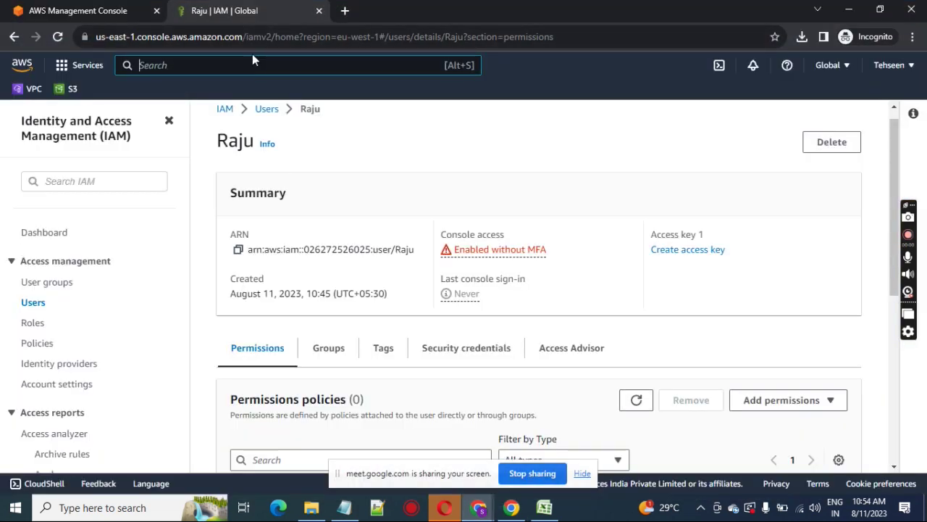
{"action": "type", "text": "ec2"}
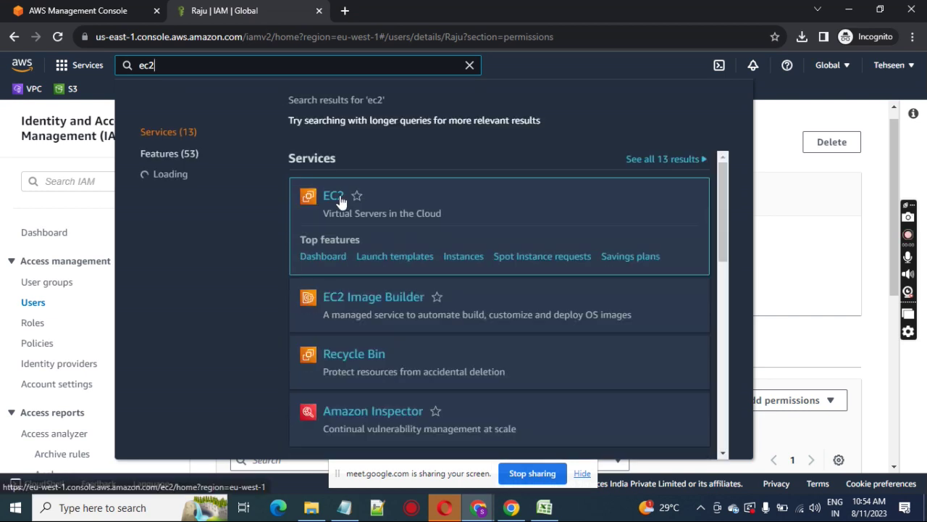
{"action": "right_click", "coordinate": [353, 207]}
{"action": "left_click", "coordinate": [369, 207]}
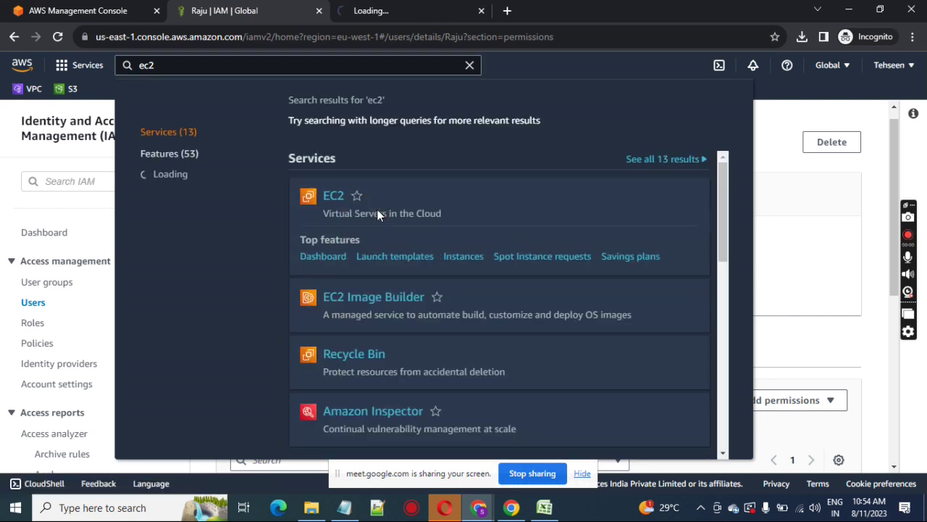
{"action": "left_click", "coordinate": [424, 15]}
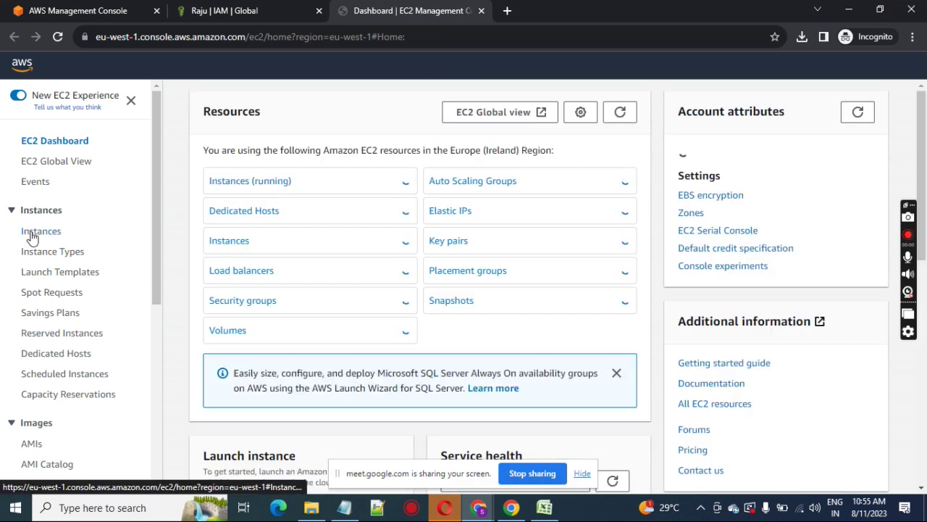
{"action": "left_click", "coordinate": [30, 233]}
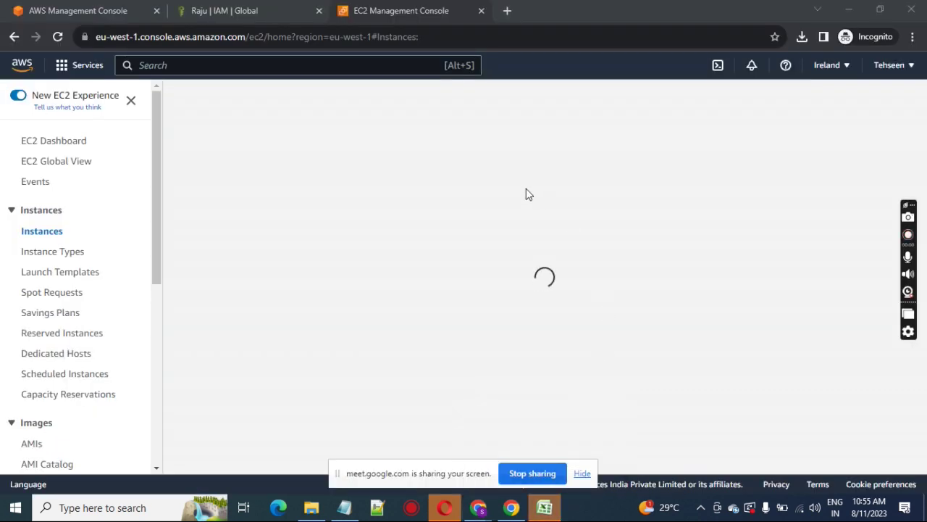
- Bring the credentials spreadsheet in Excel to the front
{"action": "mouse_move", "coordinate": [445, 507]}
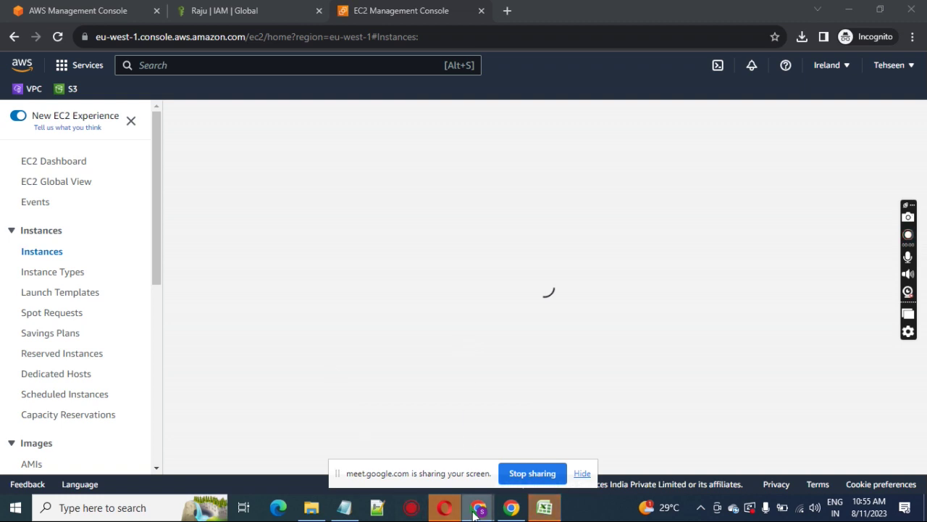
{"action": "mouse_move", "coordinate": [478, 507]}
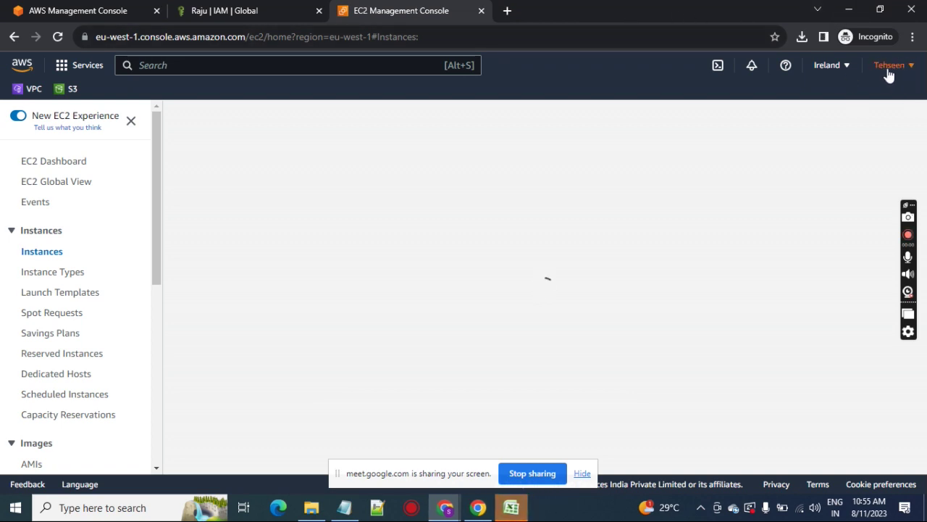
{"action": "mouse_move", "coordinate": [510, 515]}
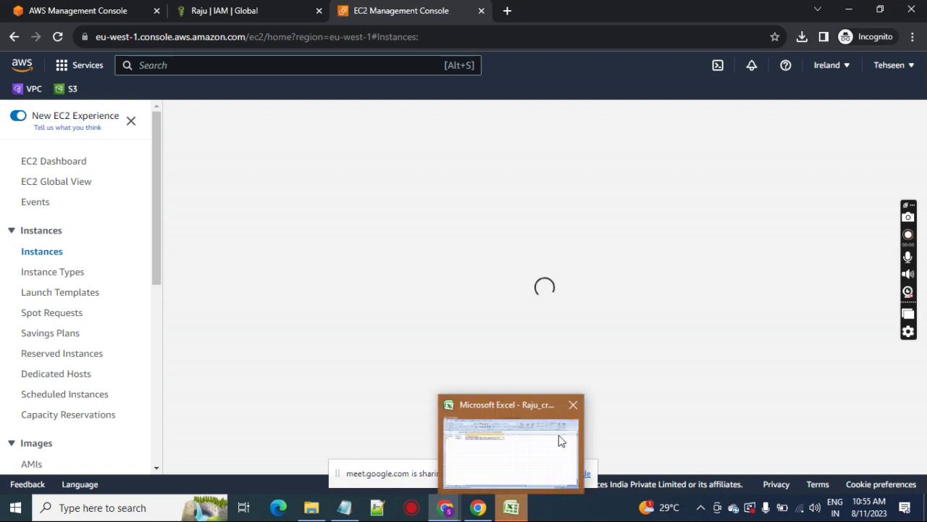
{"action": "left_click", "coordinate": [558, 435]}
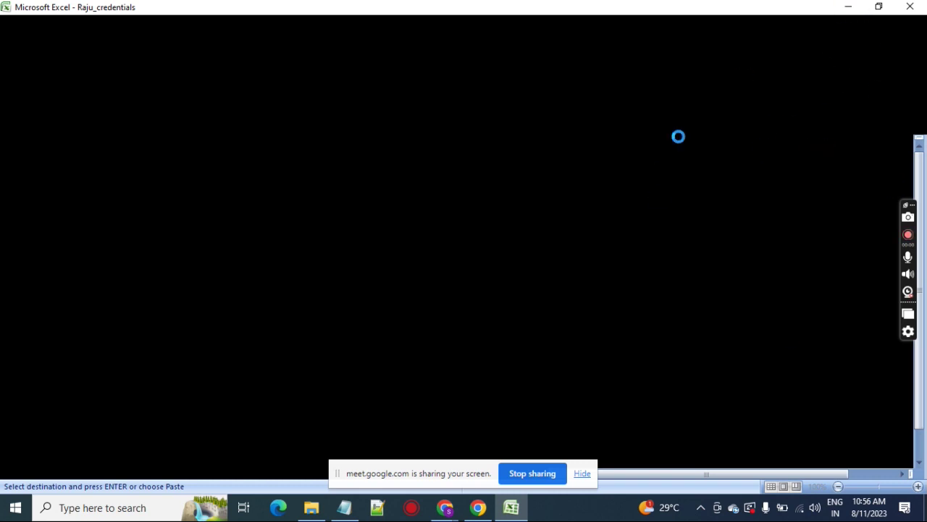
{"action": "left_click", "coordinate": [582, 473]}
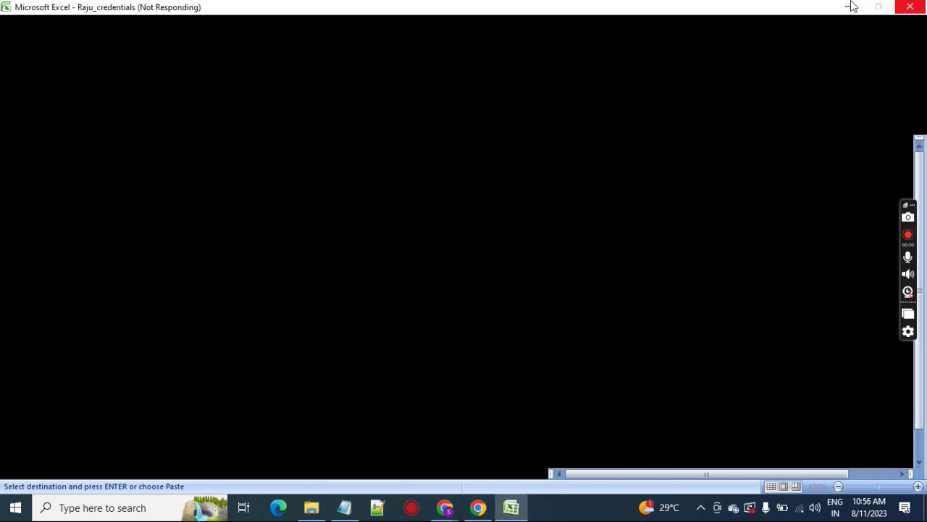
{"action": "left_click", "coordinate": [444, 507]}
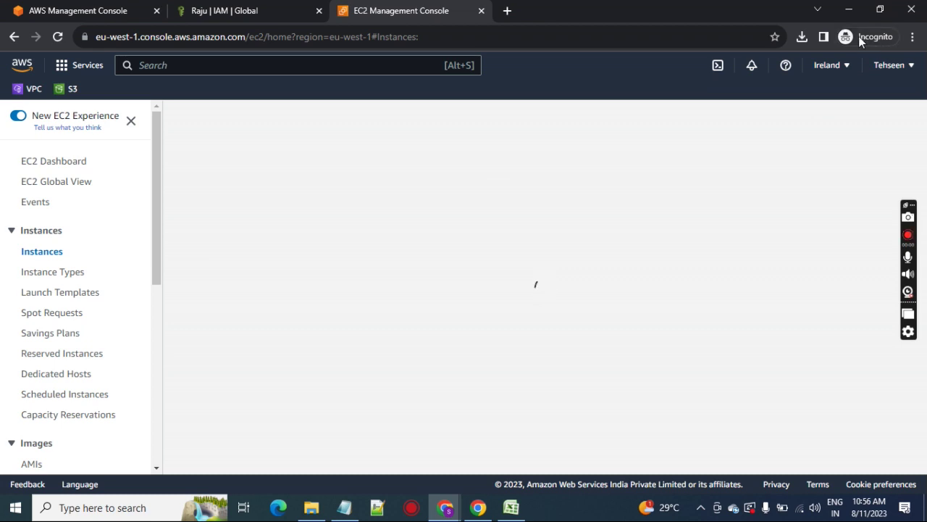
{"action": "left_click", "coordinate": [898, 66]}
{"action": "left_click", "coordinate": [834, 79]}
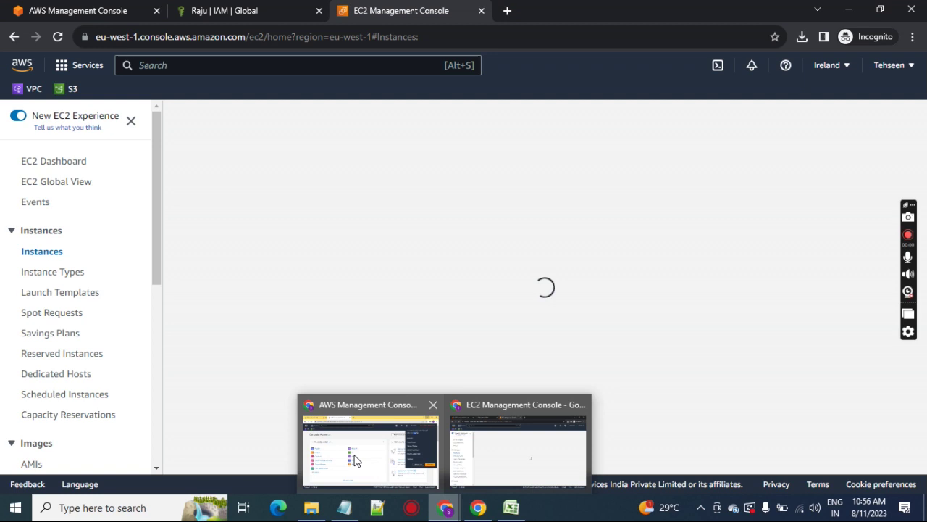
{"action": "left_click", "coordinate": [355, 449]}
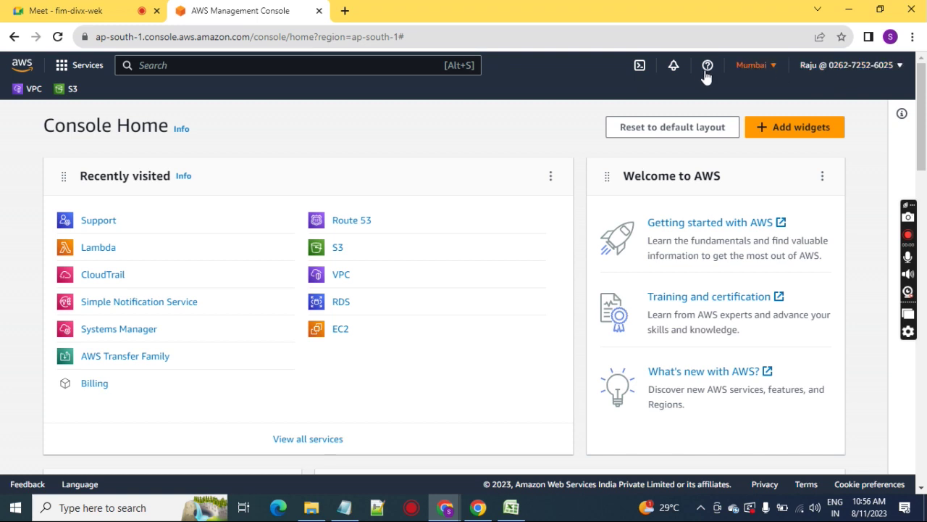
{"action": "left_click", "coordinate": [912, 36]}
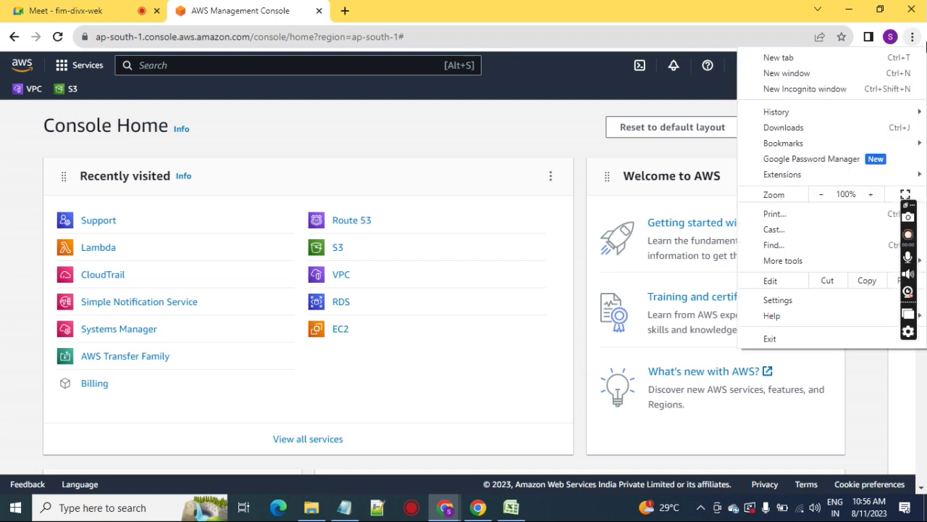
{"action": "left_click", "coordinate": [804, 88]}
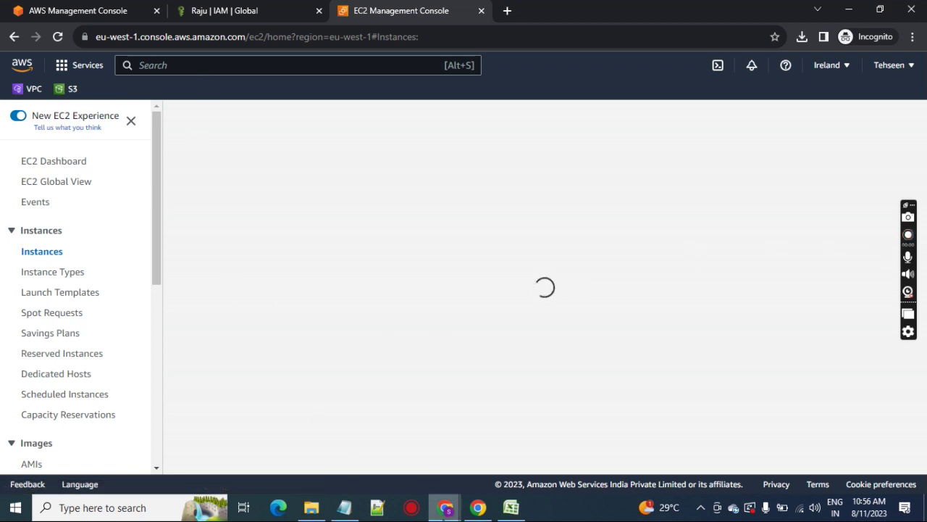
{"action": "mouse_move", "coordinate": [444, 507]}
{"action": "left_click", "coordinate": [395, 456]}
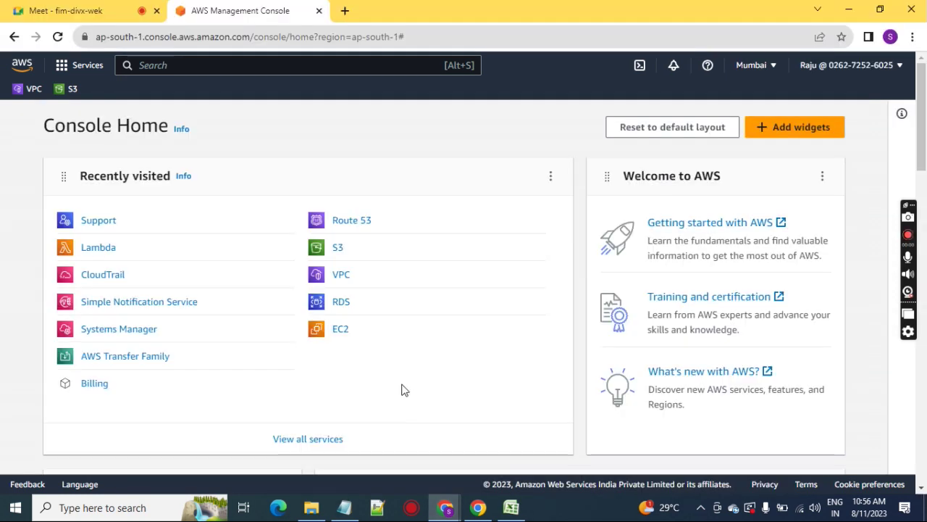
{"action": "scroll", "coordinate": [768, 72], "scroll_direction": "down", "scroll_amount": 3}
{"action": "scroll", "coordinate": [797, 65], "scroll_direction": "up", "scroll_amount": 3}
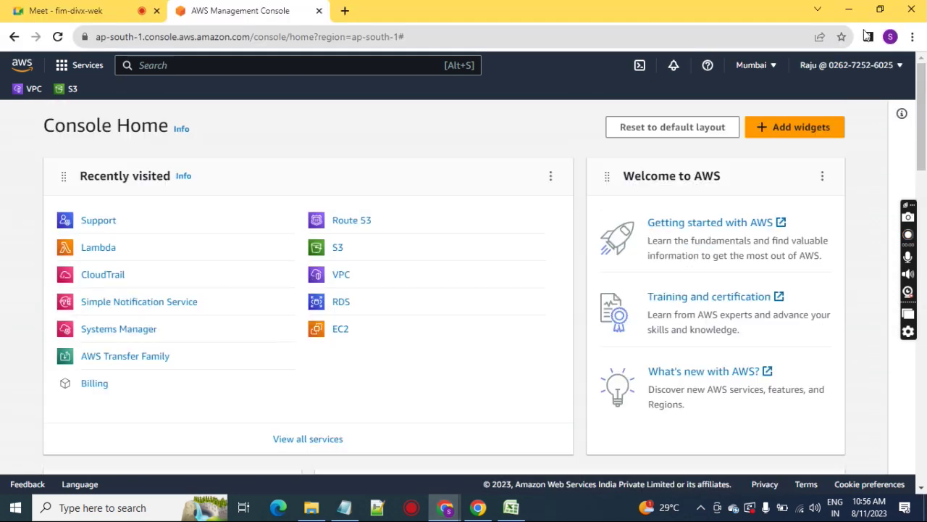
{"action": "left_click", "coordinate": [856, 15]}
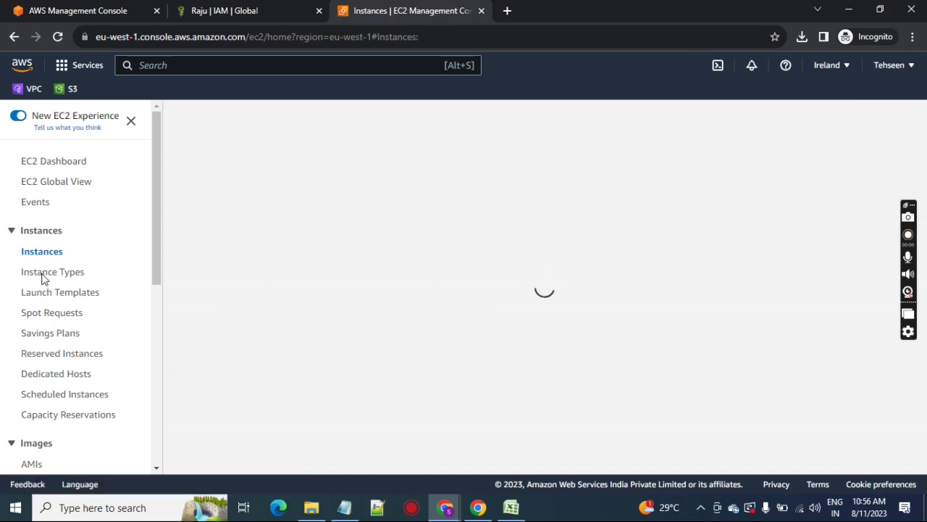
- Open S3 from the bookmark in a new tab, then close that S3 tab
{"action": "left_click", "coordinate": [209, 8]}
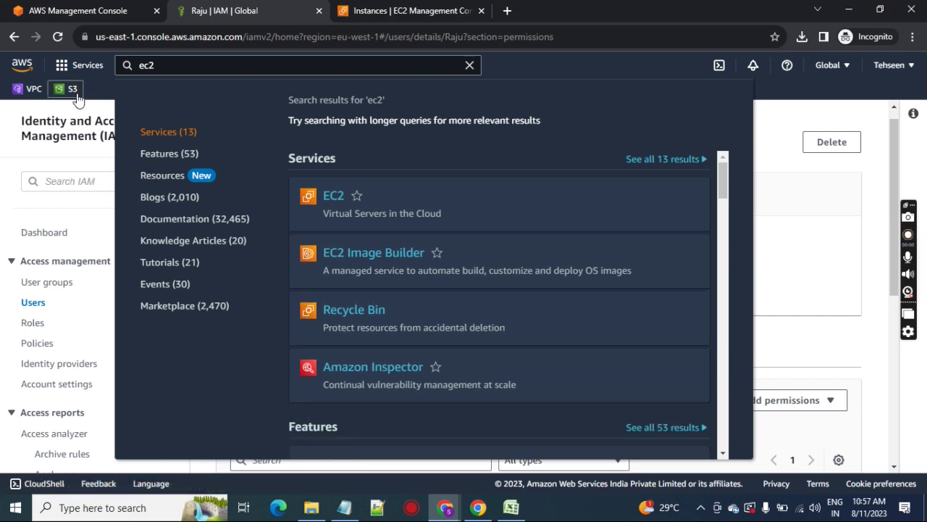
{"action": "right_click", "coordinate": [72, 91]}
{"action": "left_click", "coordinate": [91, 102]}
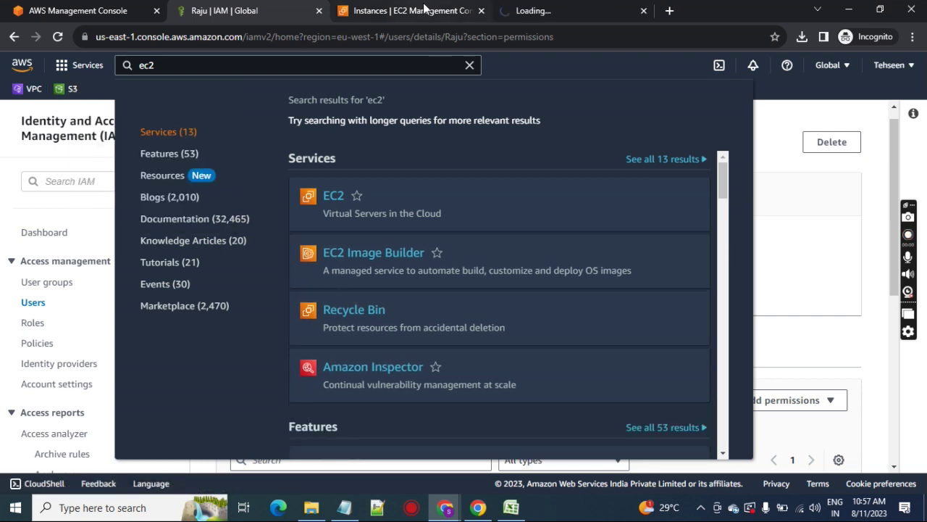
{"action": "left_click", "coordinate": [424, 8]}
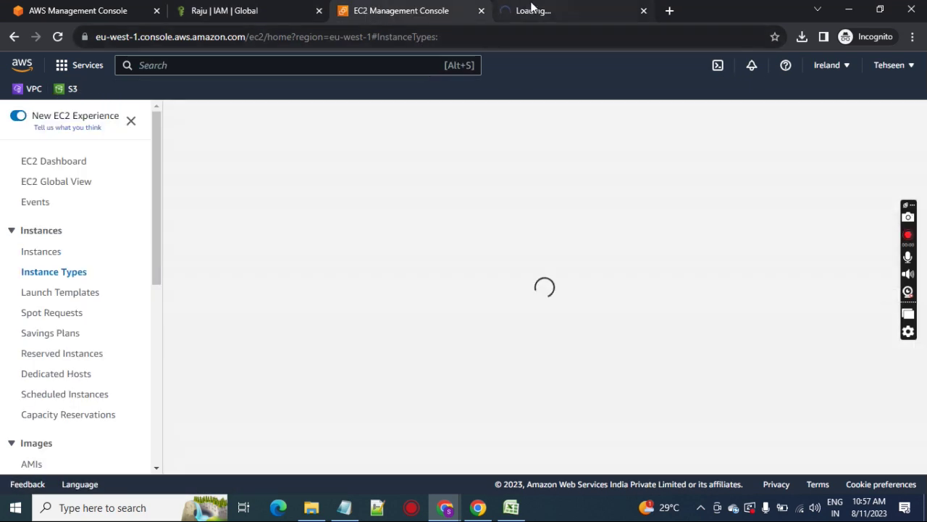
{"action": "left_click", "coordinate": [531, 10]}
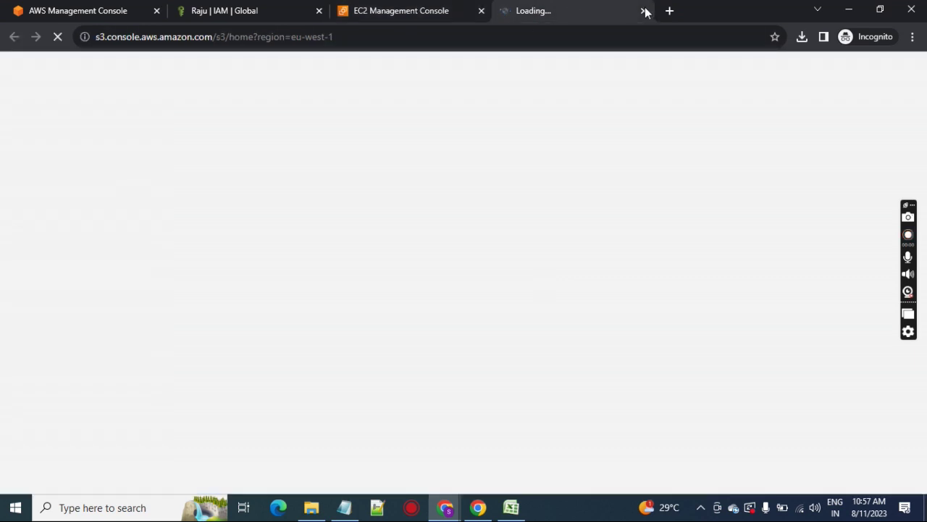
{"action": "left_click", "coordinate": [644, 10]}
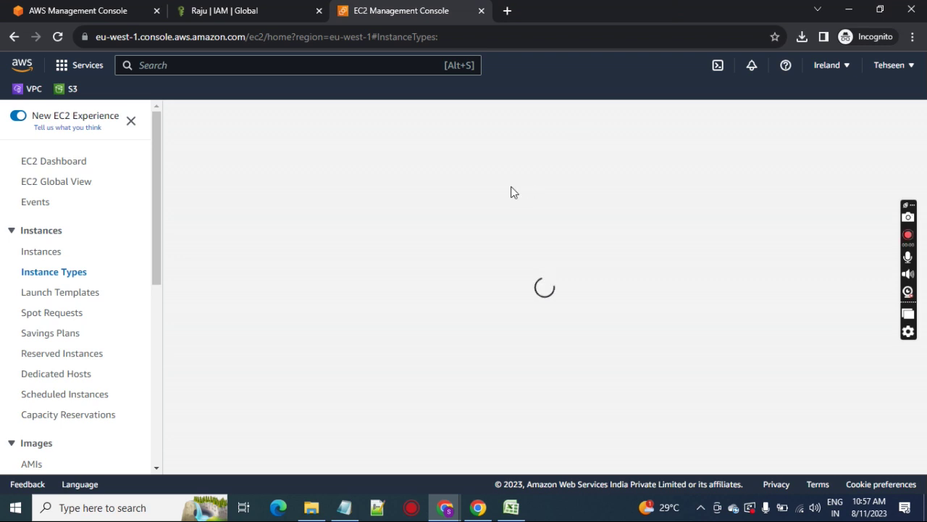
- Return to the EC2 Instances list, which shows no instances in Ireland
{"action": "left_click", "coordinate": [40, 252]}
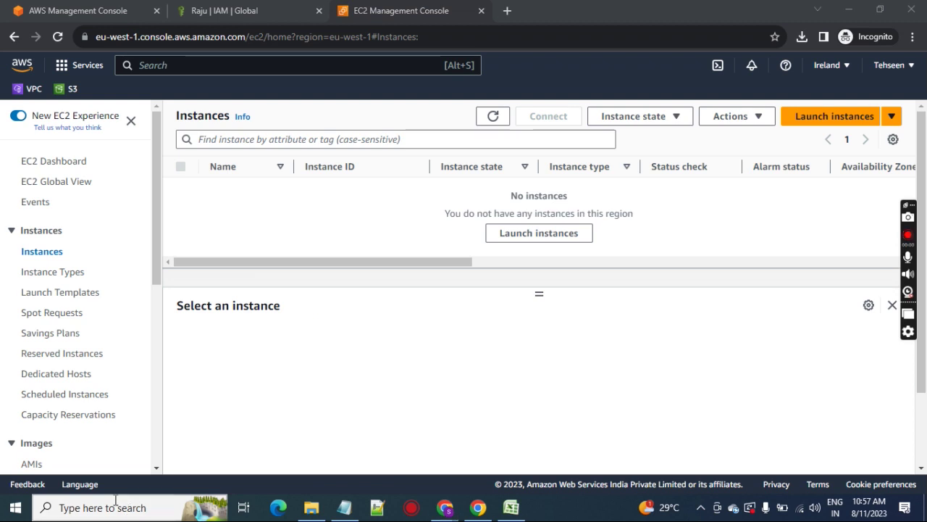
{"action": "left_click", "coordinate": [120, 507]}
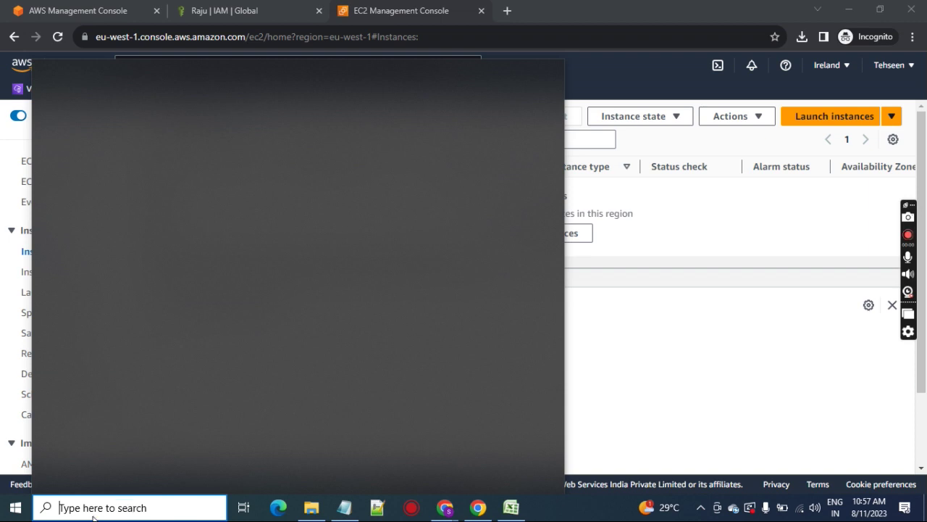
{"action": "left_click", "coordinate": [692, 350]}
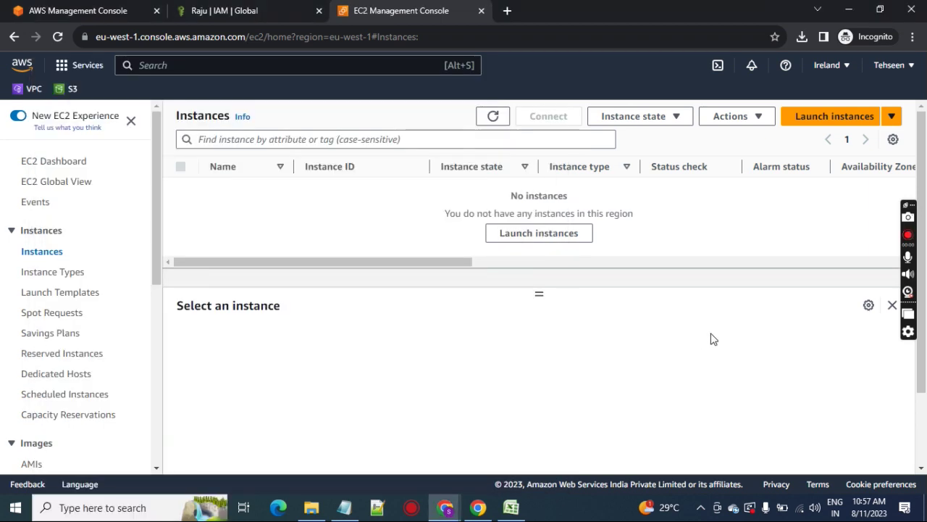
- Start a new instance launch in Ireland and enter the name 'fdddg'
{"action": "left_click", "coordinate": [818, 122]}
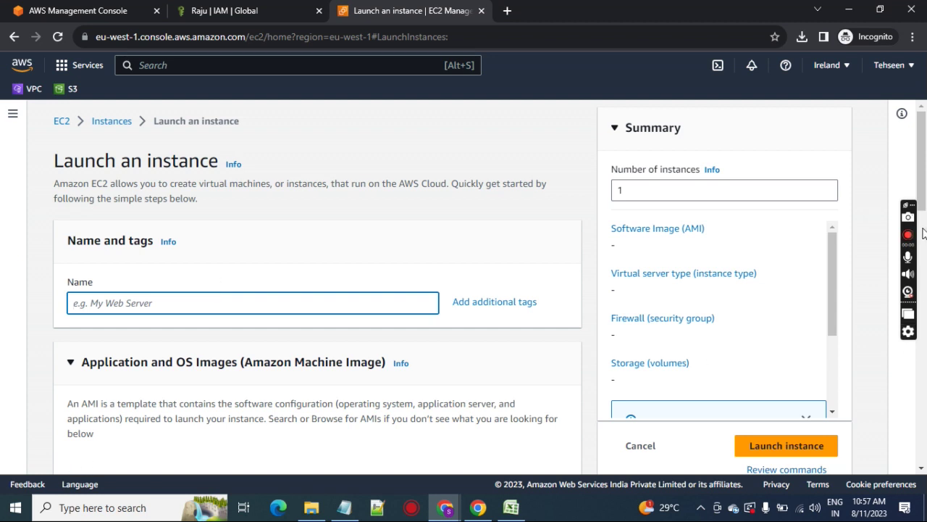
{"action": "type", "text": "fdddg"}
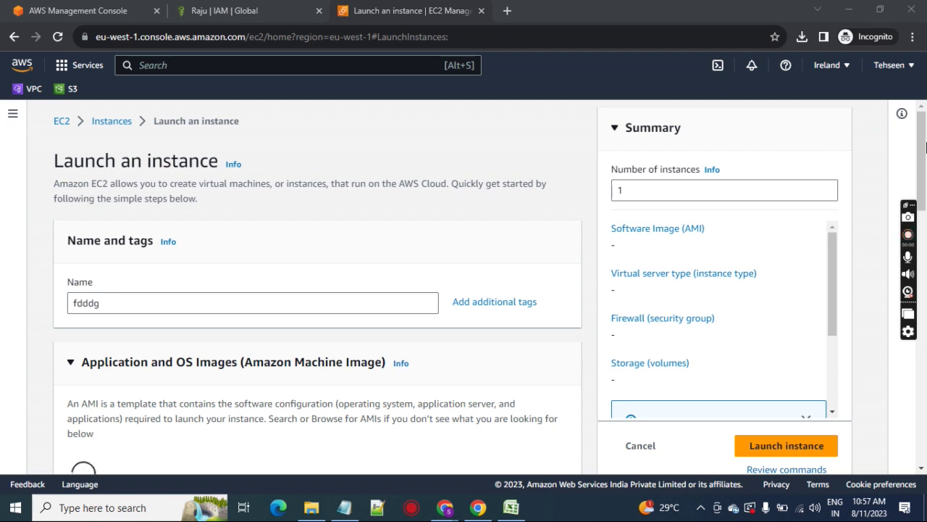
{"action": "left_click", "coordinate": [924, 176]}
- Scroll through the launch form and open the Key pair dropdown
{"action": "scroll", "coordinate": [925, 188], "scroll_direction": "down", "scroll_amount": 3}
{"action": "scroll", "coordinate": [924, 199], "scroll_direction": "down", "scroll_amount": 3}
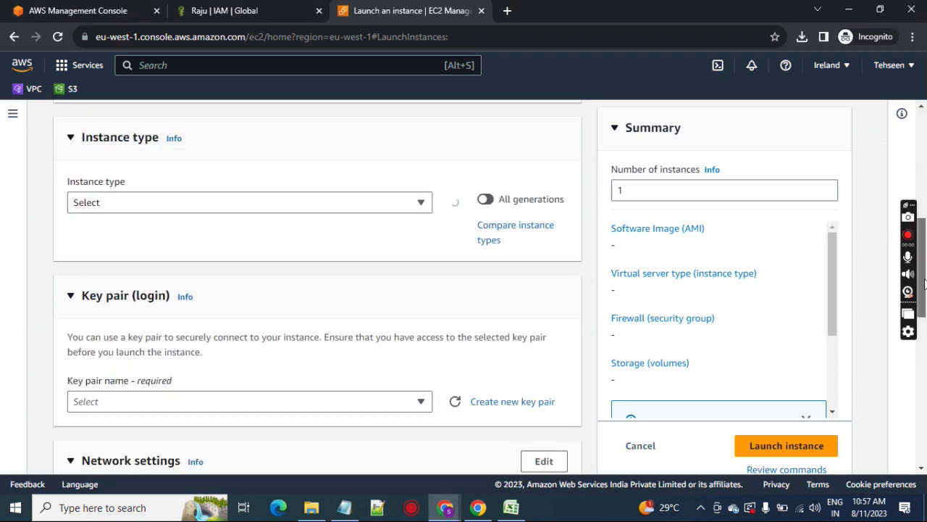
{"action": "scroll", "coordinate": [185, 272], "scroll_direction": "down", "scroll_amount": 1}
{"action": "scroll", "coordinate": [163, 337], "scroll_direction": "down", "scroll_amount": 3}
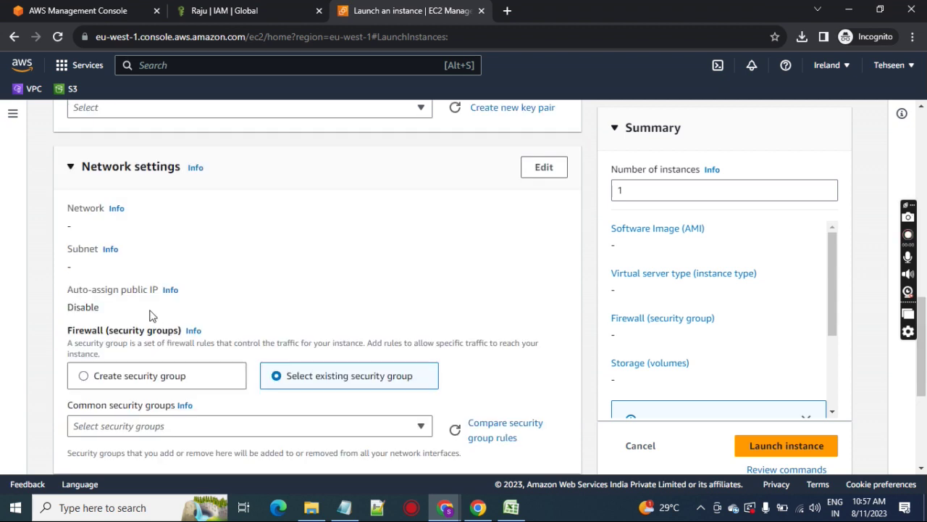
{"action": "scroll", "coordinate": [153, 319], "scroll_direction": "down", "scroll_amount": 1}
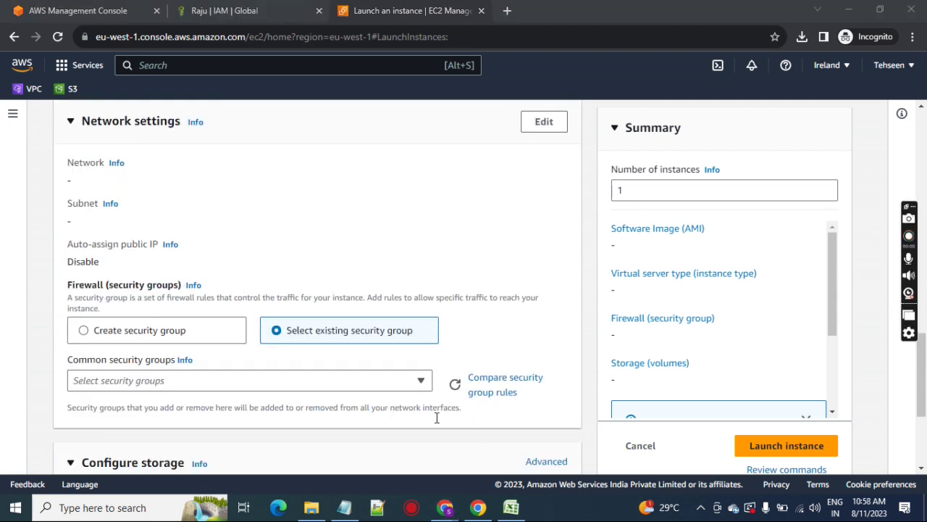
{"action": "left_click", "coordinate": [923, 397]}
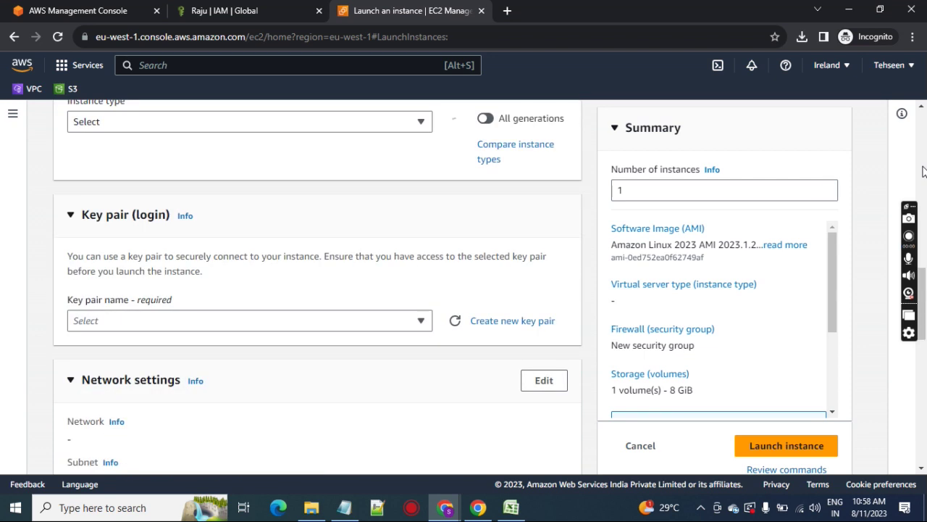
{"action": "scroll", "coordinate": [355, 322], "scroll_direction": "up", "scroll_amount": 5}
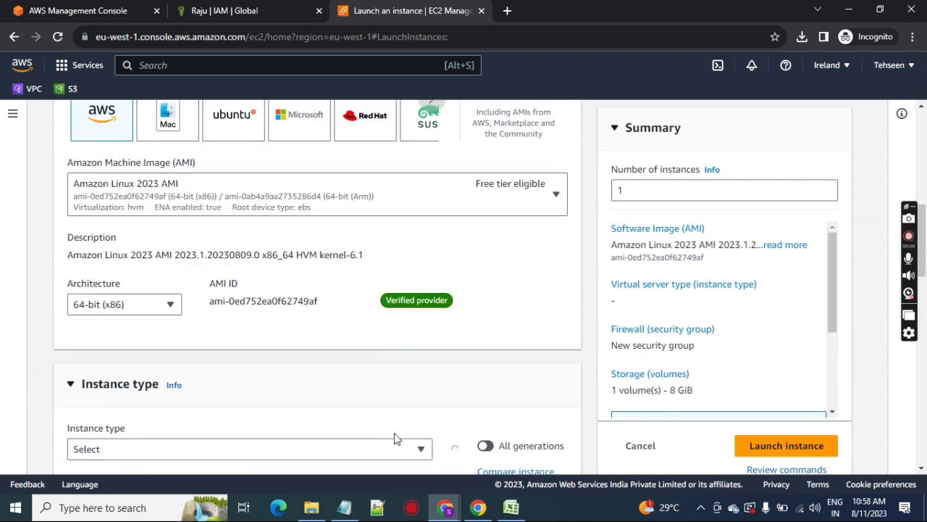
{"action": "scroll", "coordinate": [926, 289], "scroll_direction": "down", "scroll_amount": 5}
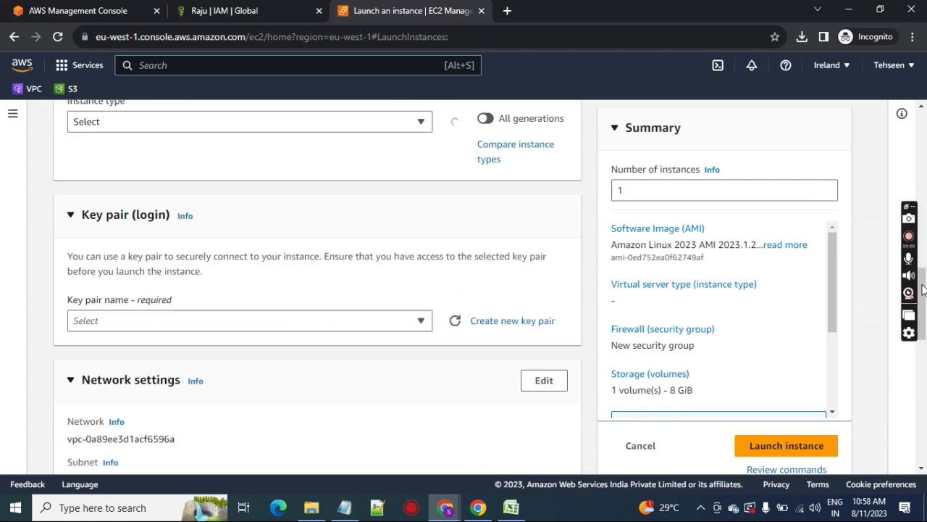
{"action": "left_click", "coordinate": [203, 329]}
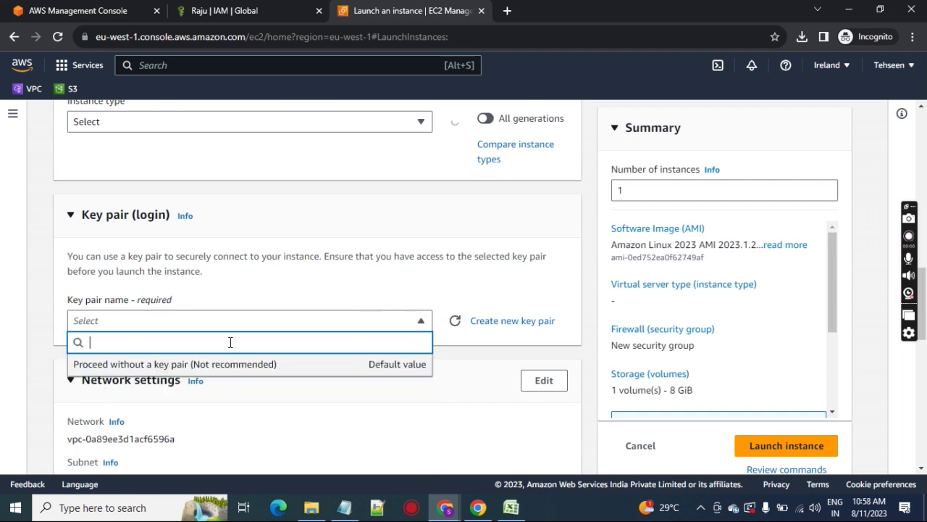
- Switch the launch form's region to Asia Pacific (Mumbai)
{"action": "left_click", "coordinate": [826, 67]}
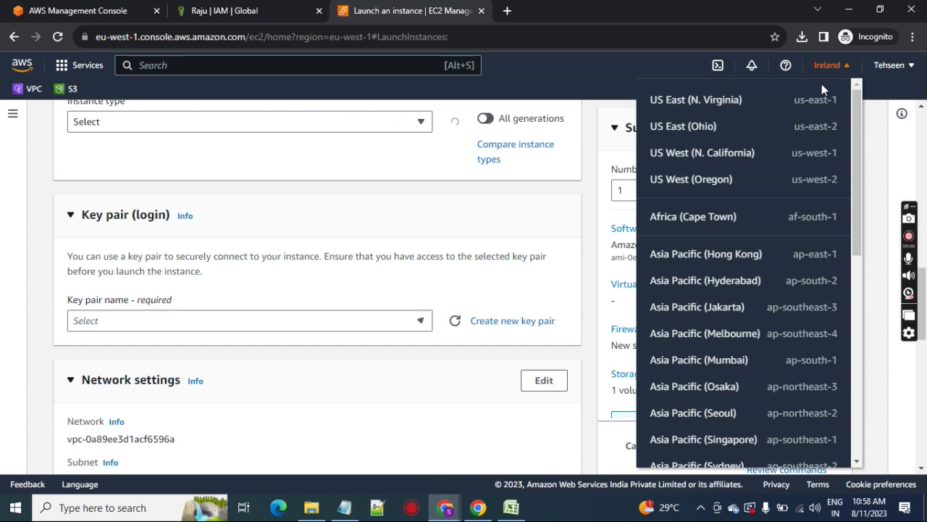
{"action": "left_click", "coordinate": [714, 216]}
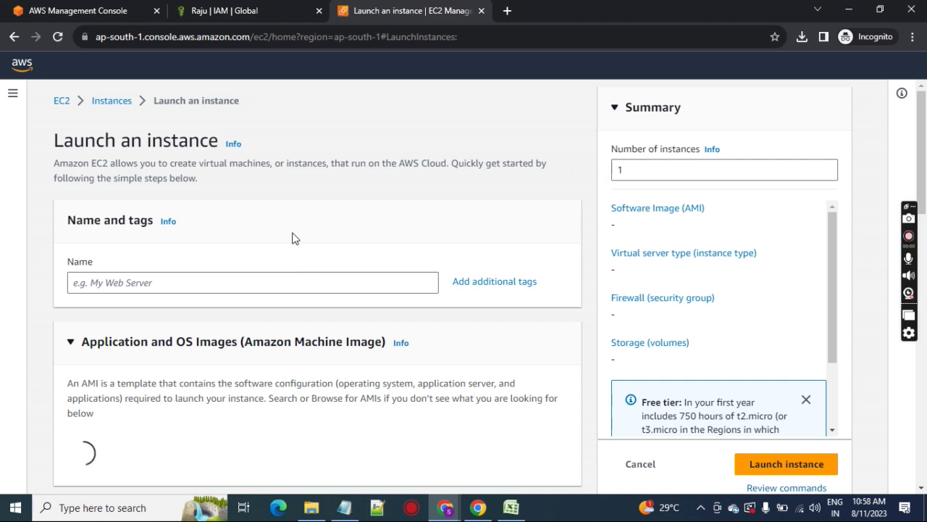
- Name the Mumbai instance 'erte' and select the aws key pair
{"action": "left_click", "coordinate": [288, 277]}
{"action": "type", "text": "erte"}
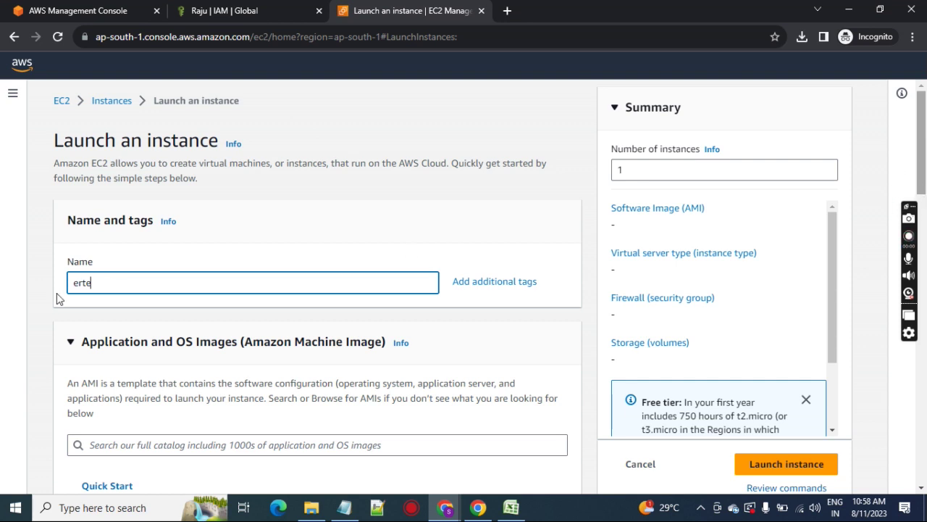
{"action": "scroll", "coordinate": [125, 283], "scroll_direction": "down", "scroll_amount": 8}
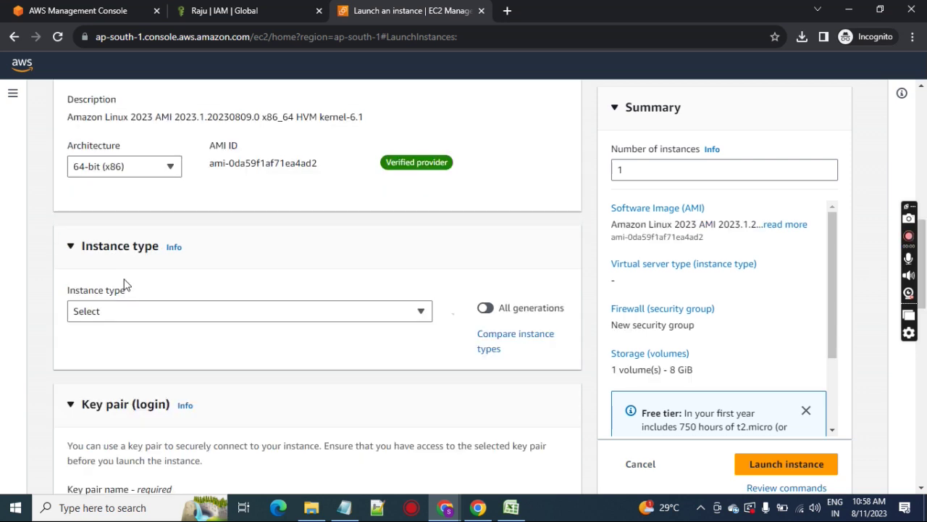
{"action": "scroll", "coordinate": [924, 287], "scroll_direction": "down", "scroll_amount": 2}
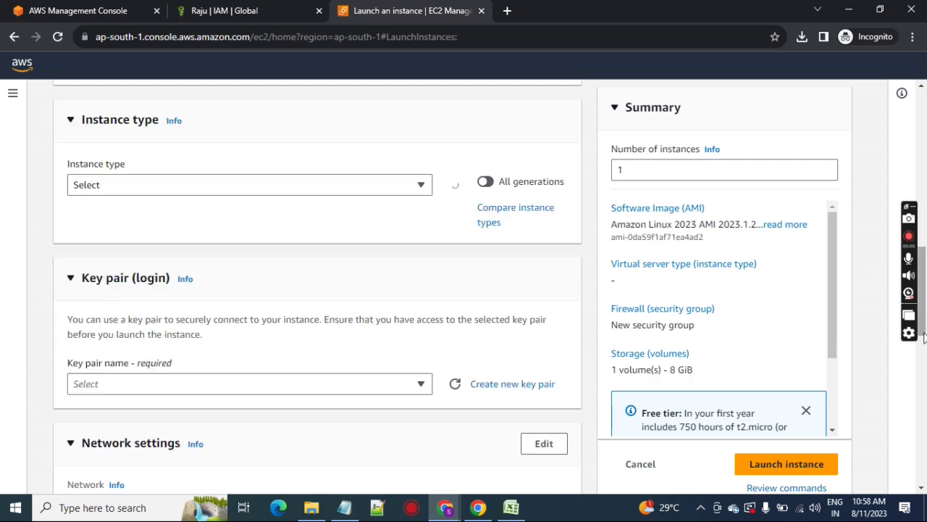
{"action": "left_click", "coordinate": [331, 393]}
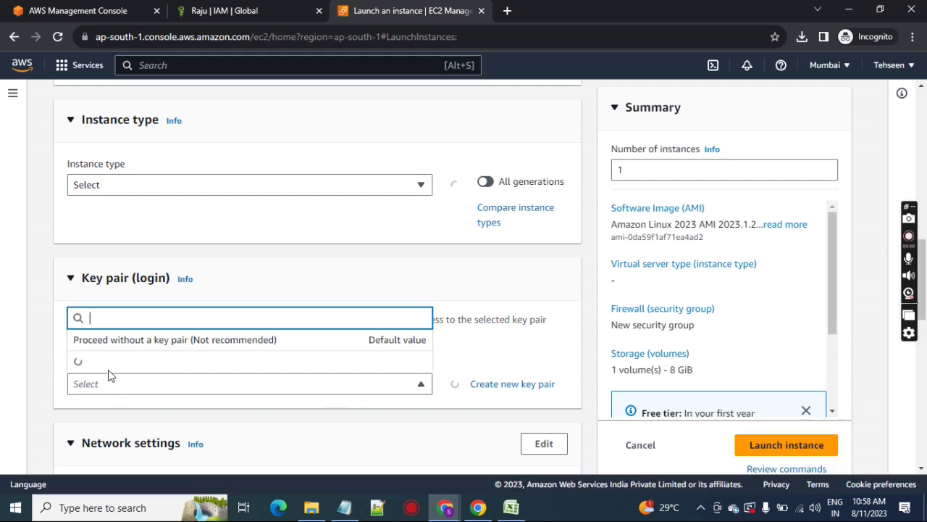
{"action": "left_click", "coordinate": [123, 206]}
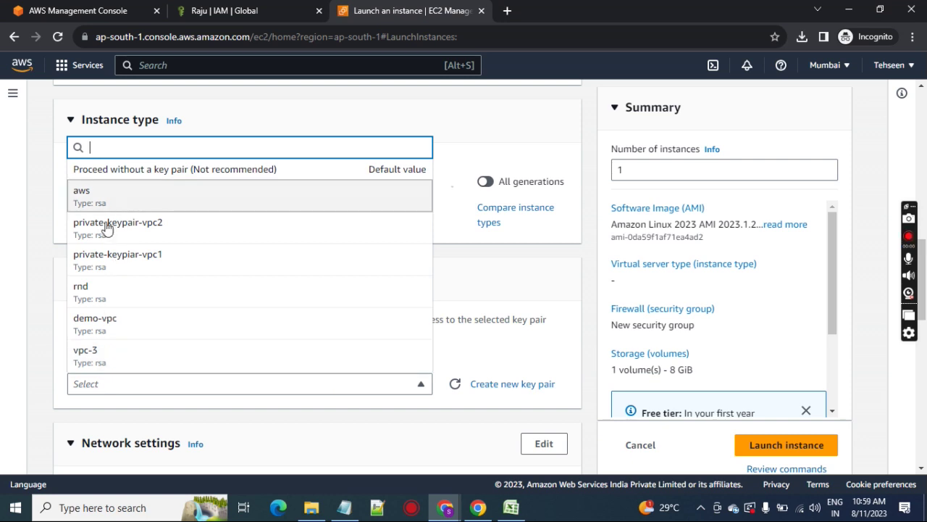
- Bring the network settings into view and show the browser's bookmarks bar
{"action": "left_click", "coordinate": [923, 370]}
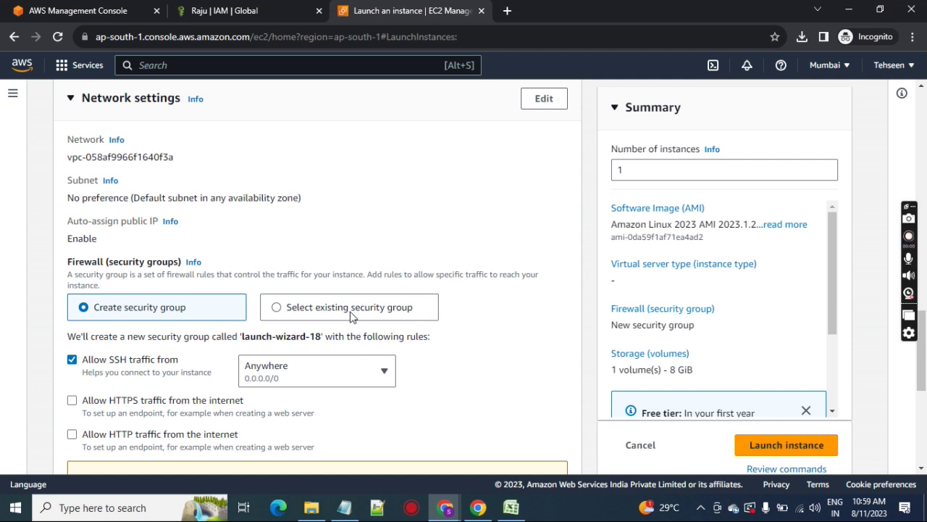
{"action": "scroll", "coordinate": [350, 317], "scroll_direction": "up", "scroll_amount": 4}
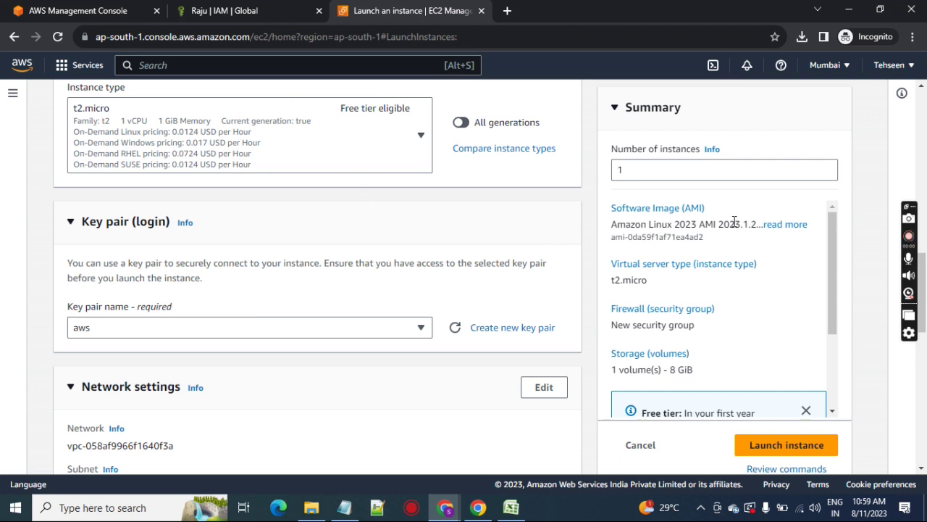
{"action": "key", "text": "ctrl+shift+b"}
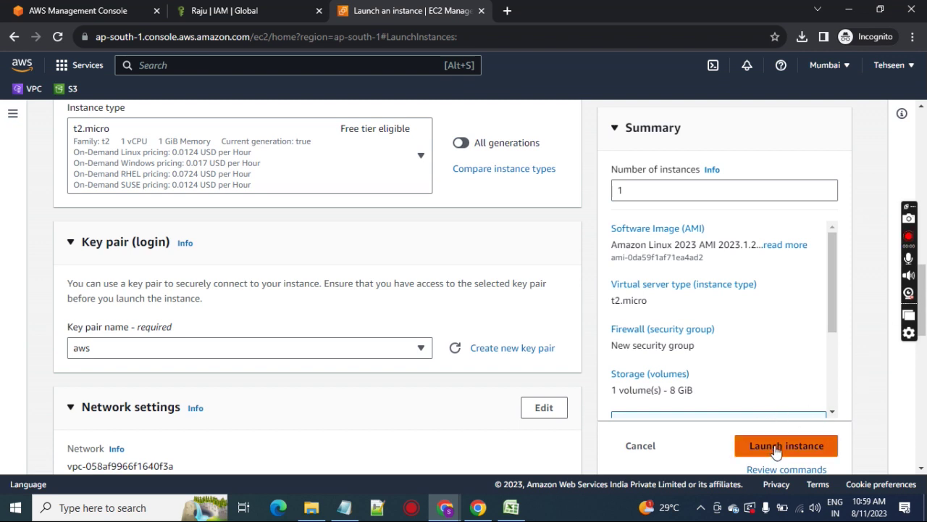
- Launch the Mumbai t2.micro instance and open its instance ID link from the Success banner
{"action": "left_click", "coordinate": [789, 408]}
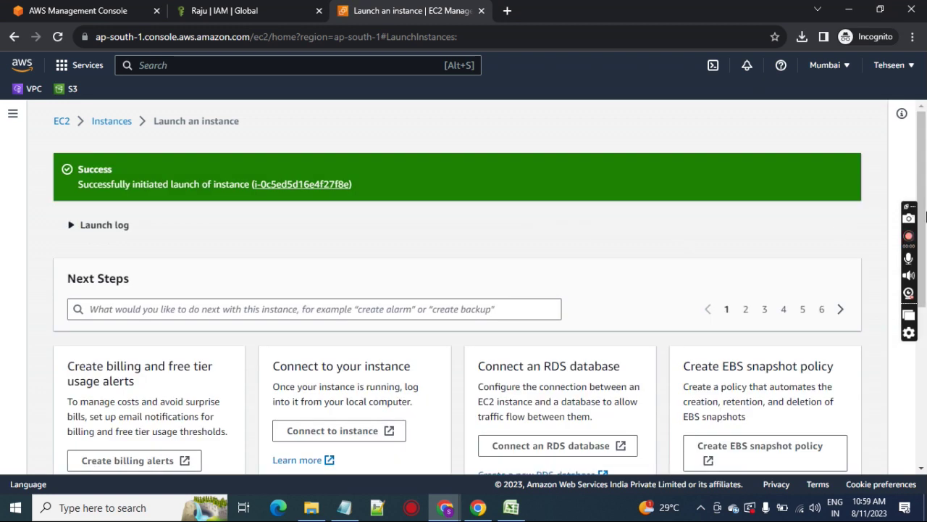
{"action": "scroll", "coordinate": [926, 142], "scroll_direction": "down", "scroll_amount": 3}
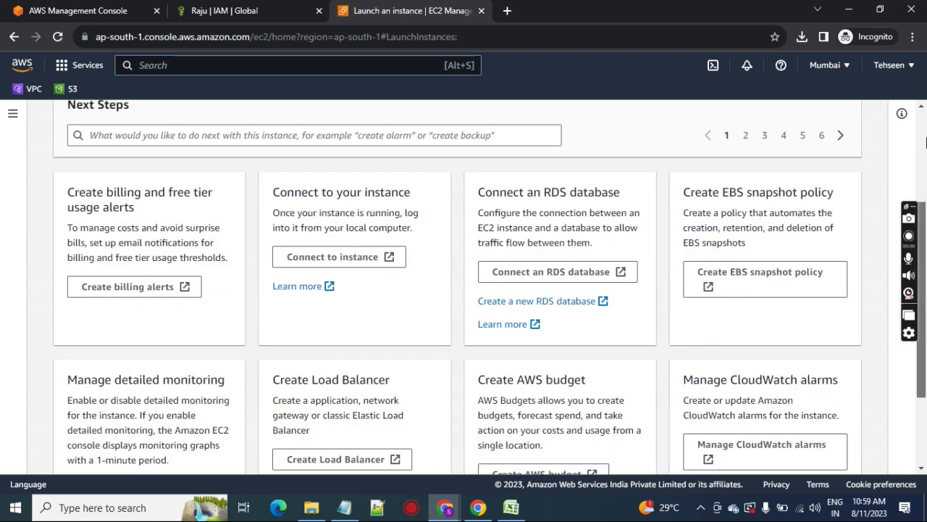
{"action": "scroll", "coordinate": [926, 142], "scroll_direction": "up", "scroll_amount": 3}
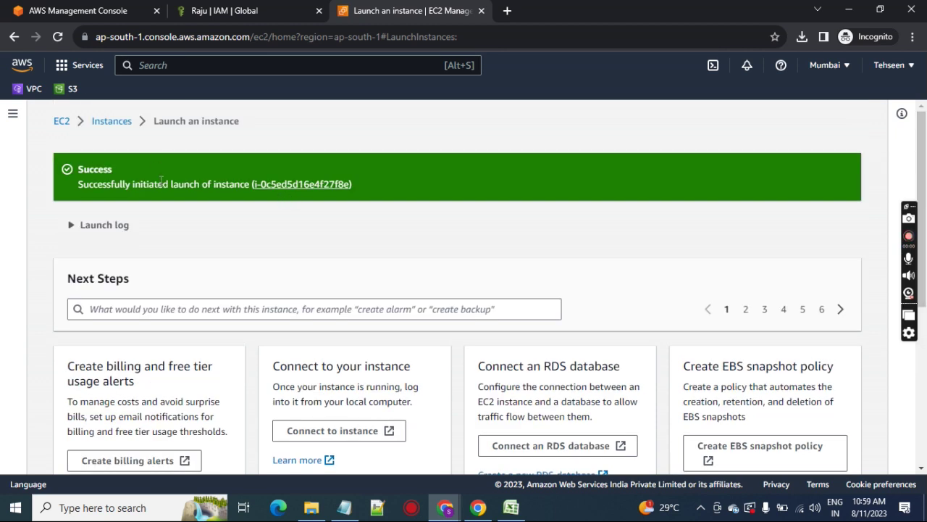
{"action": "left_click", "coordinate": [290, 187]}
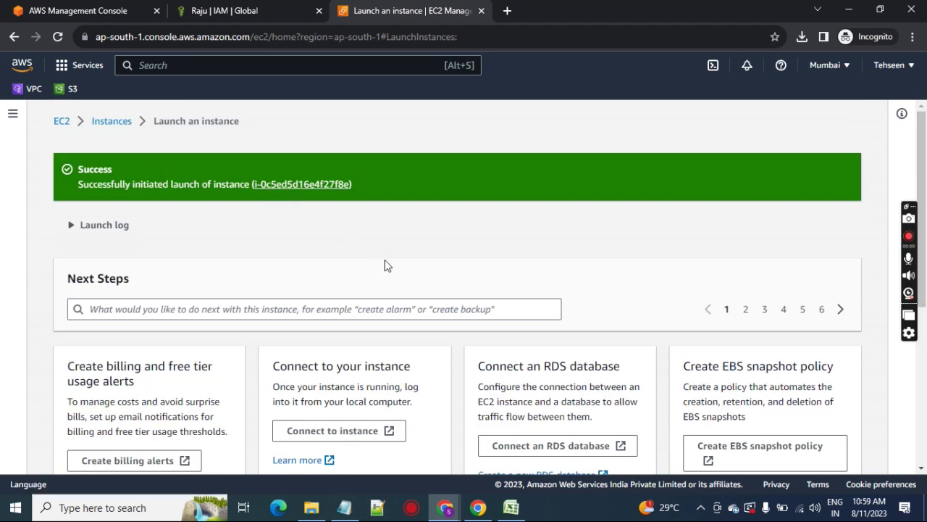
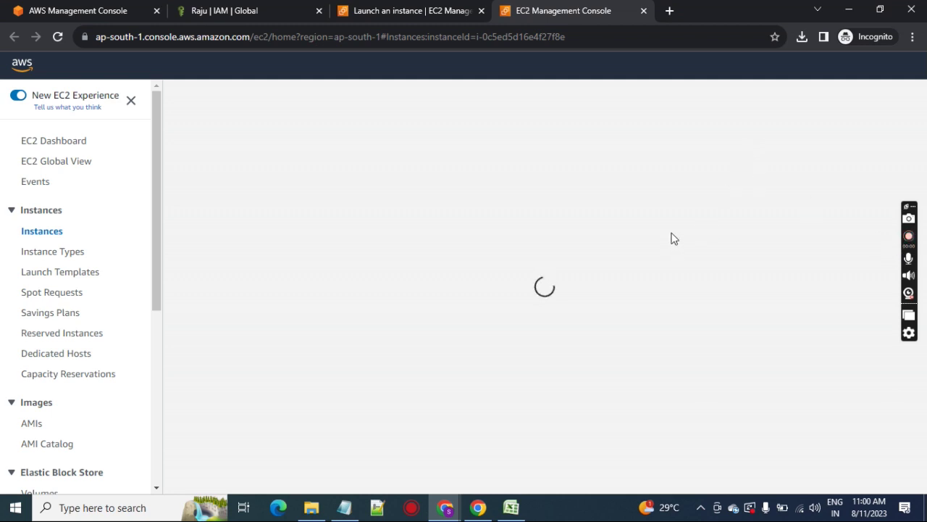
- Close the instance launch-success tab and bring up the EC2 Instances list in the admin's window
{"action": "left_click", "coordinate": [418, 10]}
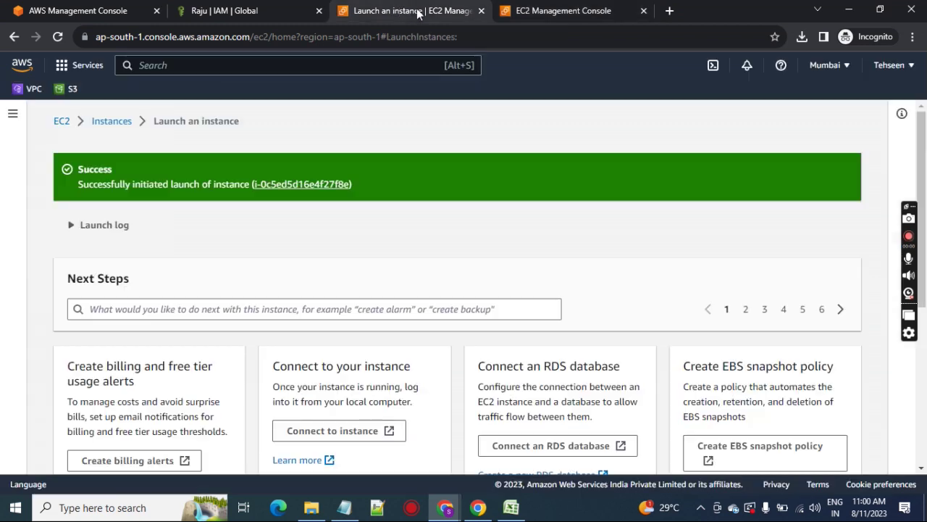
{"action": "left_click", "coordinate": [481, 10]}
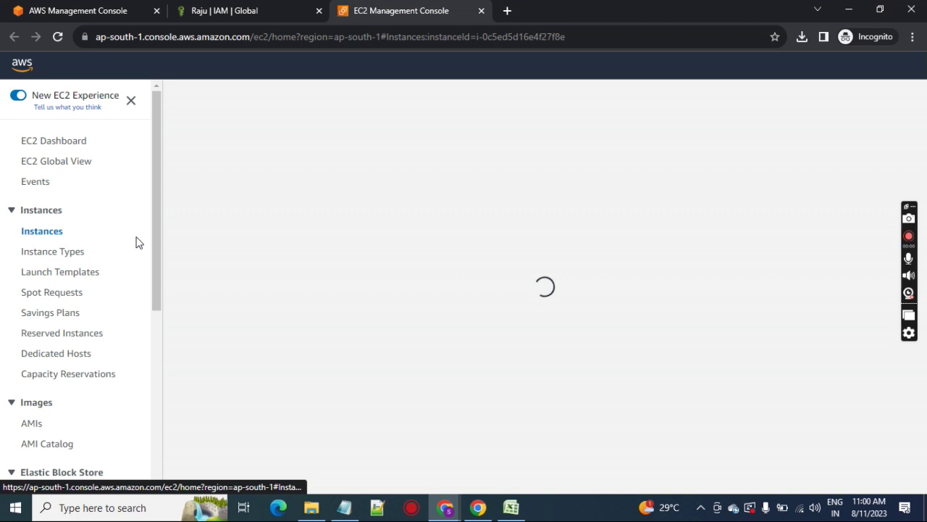
{"action": "left_click", "coordinate": [45, 233]}
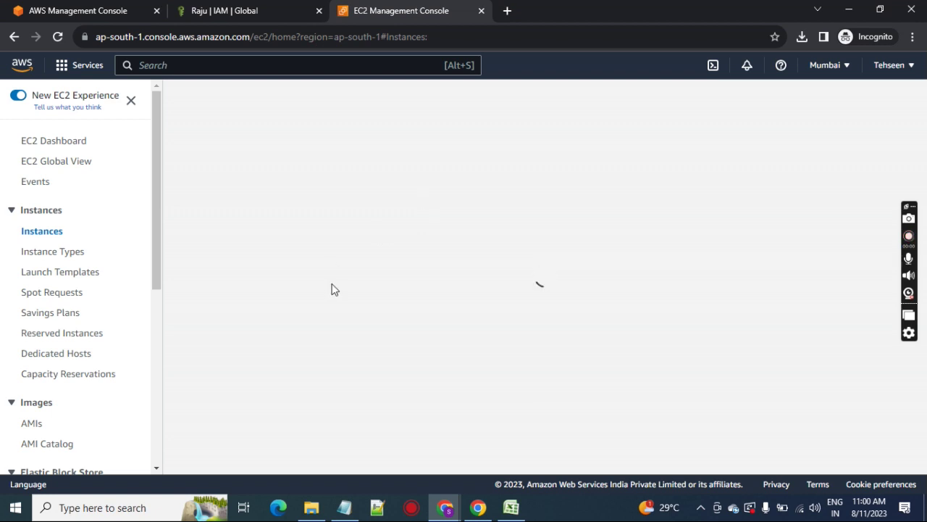
- Bring the Excel credentials spreadsheet forward and close its save prompt without saving
{"action": "mouse_move", "coordinate": [511, 509]}
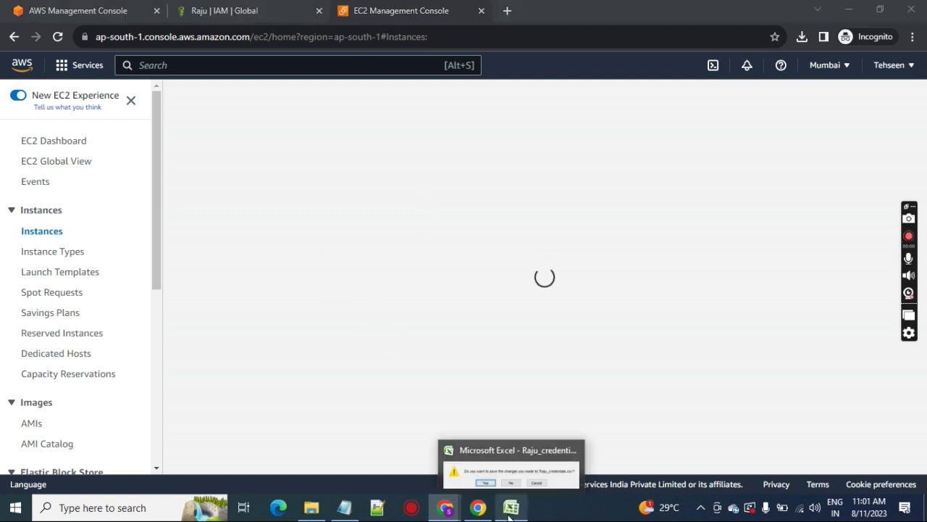
{"action": "left_click", "coordinate": [511, 474]}
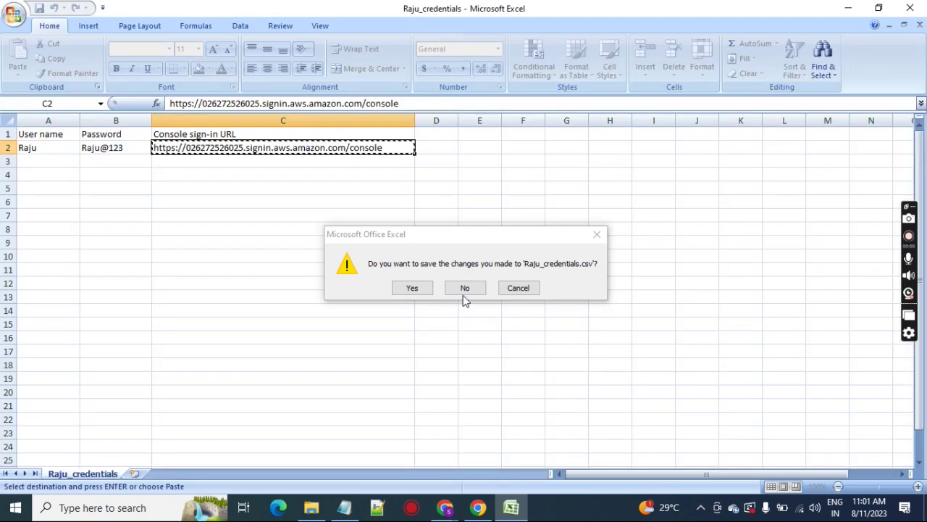
{"action": "left_click", "coordinate": [465, 288]}
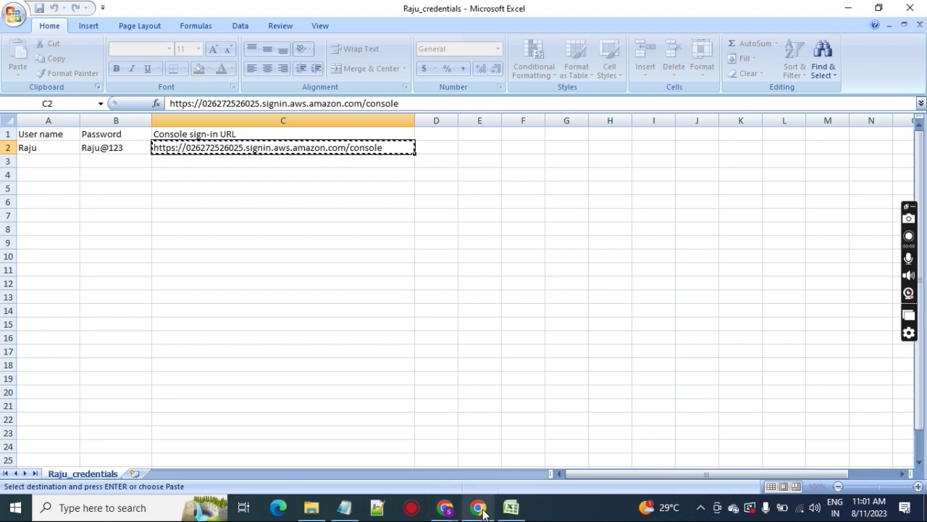
- Back in the EC2 console, remove the Instance ID filter so the running erte instance shows
{"action": "mouse_move", "coordinate": [449, 511]}
{"action": "left_click", "coordinate": [490, 449]}
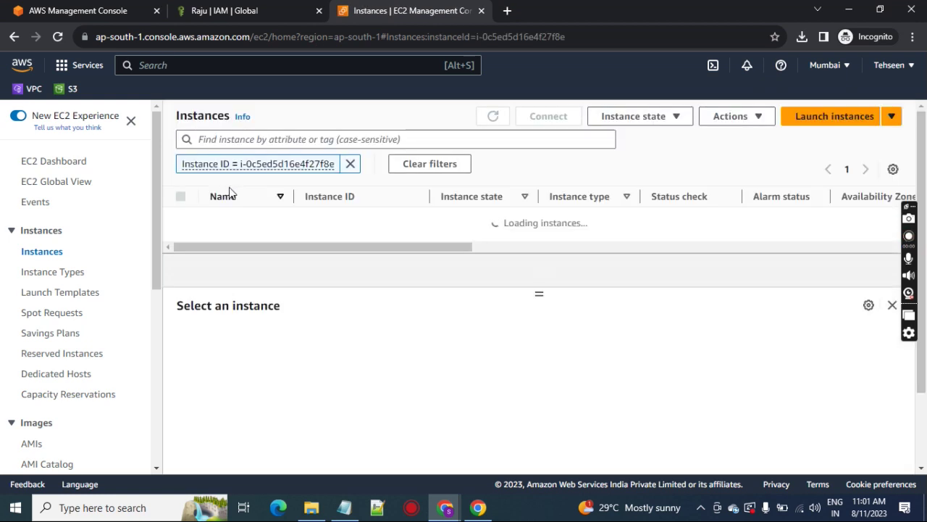
{"action": "left_click", "coordinate": [351, 165]}
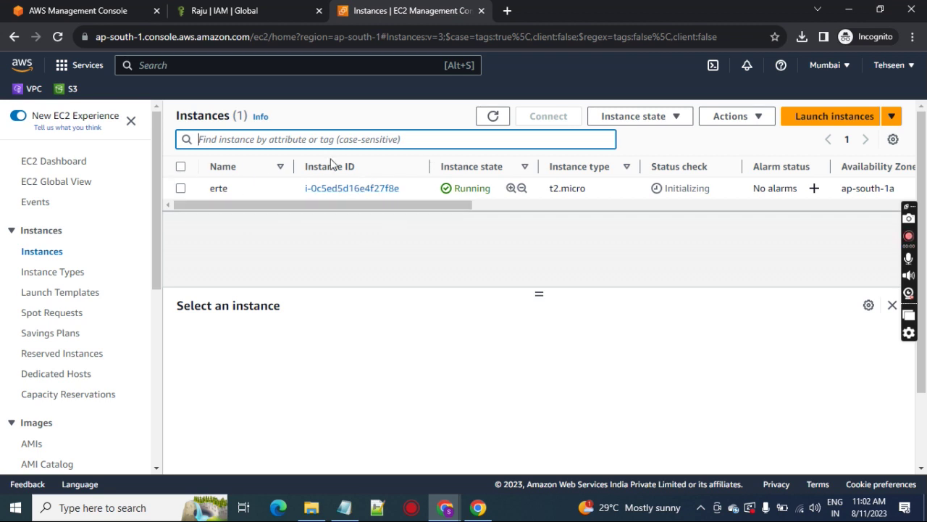
- In the IAM user's console window, open EC2 from Recently visited in a new tab
{"action": "left_click", "coordinate": [852, 9]}
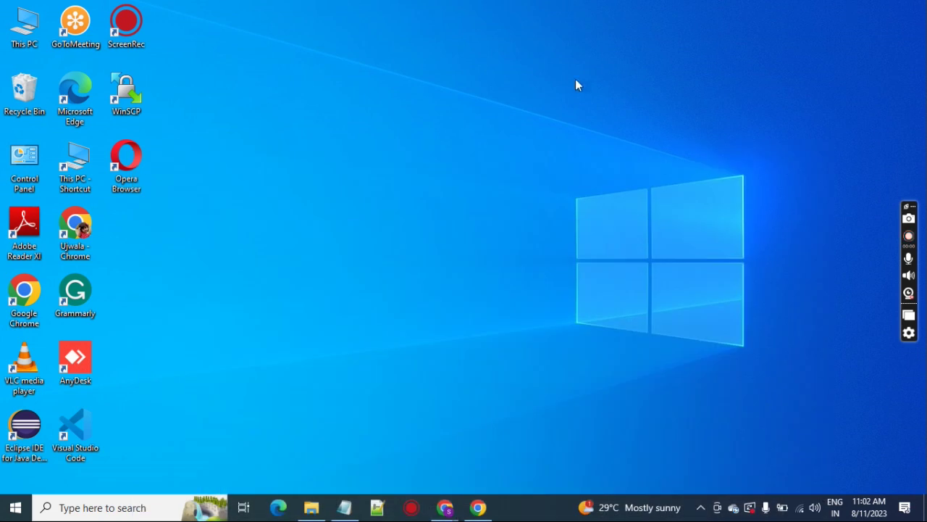
{"action": "mouse_move", "coordinate": [445, 502]}
{"action": "left_click", "coordinate": [395, 452]}
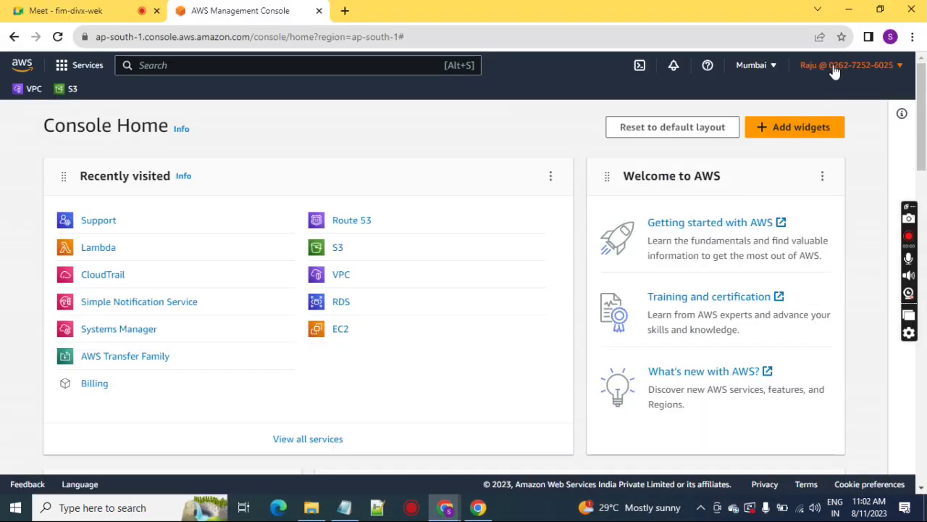
{"action": "right_click", "coordinate": [339, 332]}
{"action": "left_click", "coordinate": [370, 345]}
{"action": "key", "text": "ctrl+Tab"}
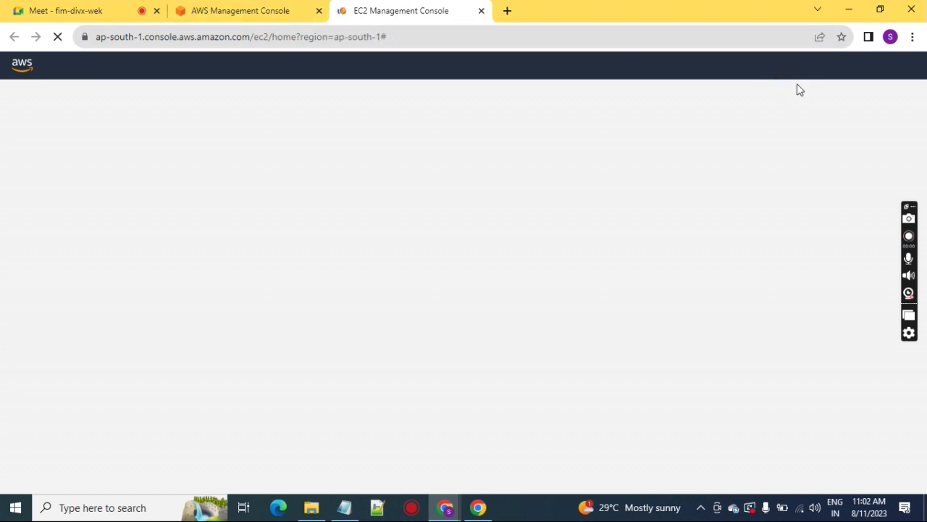
- Switch between the admin's Instances window and the IAM user's EC2 Dashboard
{"action": "mouse_move", "coordinate": [458, 515]}
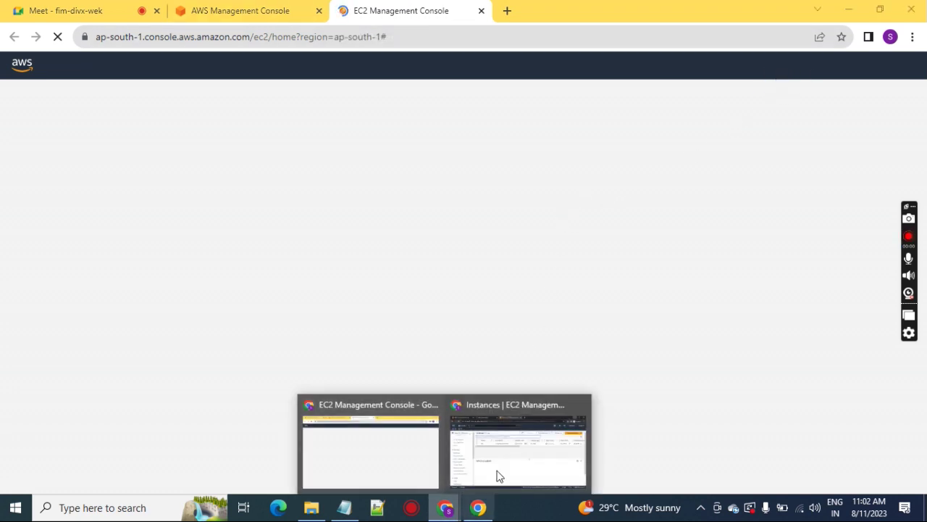
{"action": "left_click", "coordinate": [497, 474]}
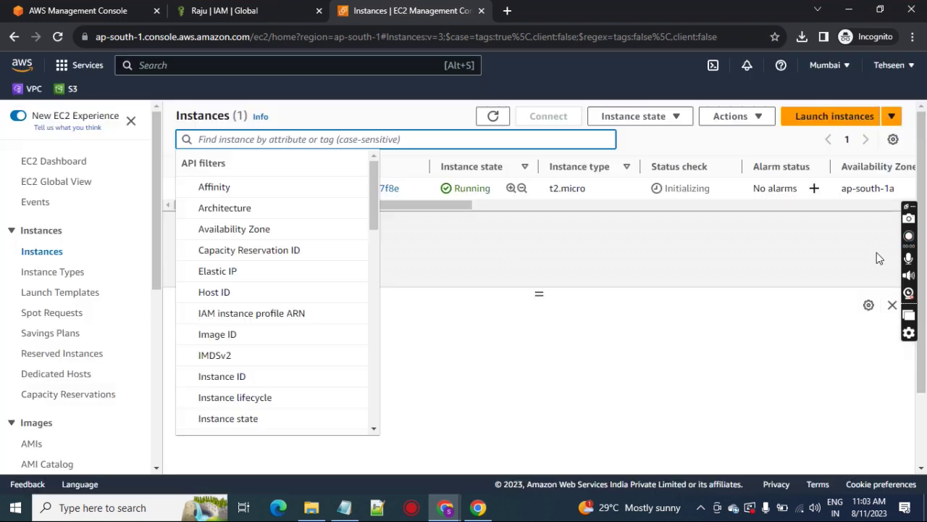
{"action": "left_click", "coordinate": [849, 10]}
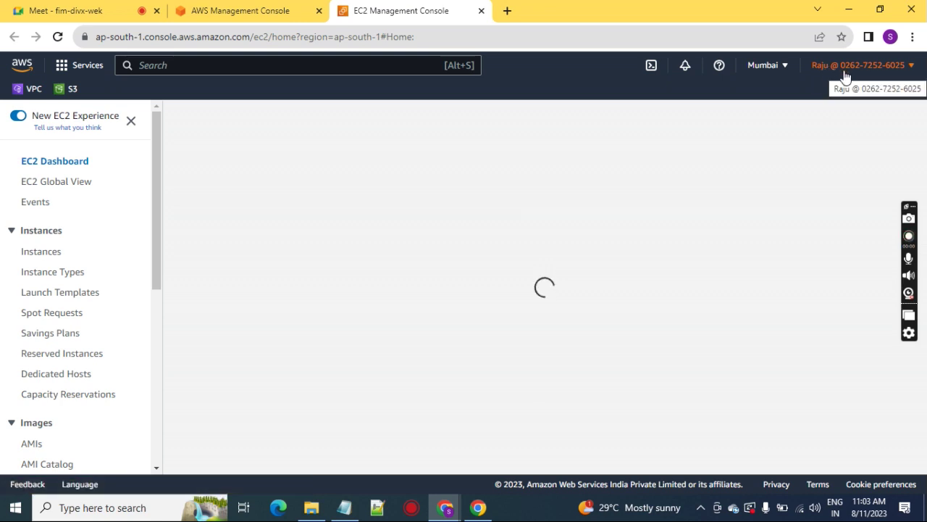
{"action": "mouse_move", "coordinate": [446, 516]}
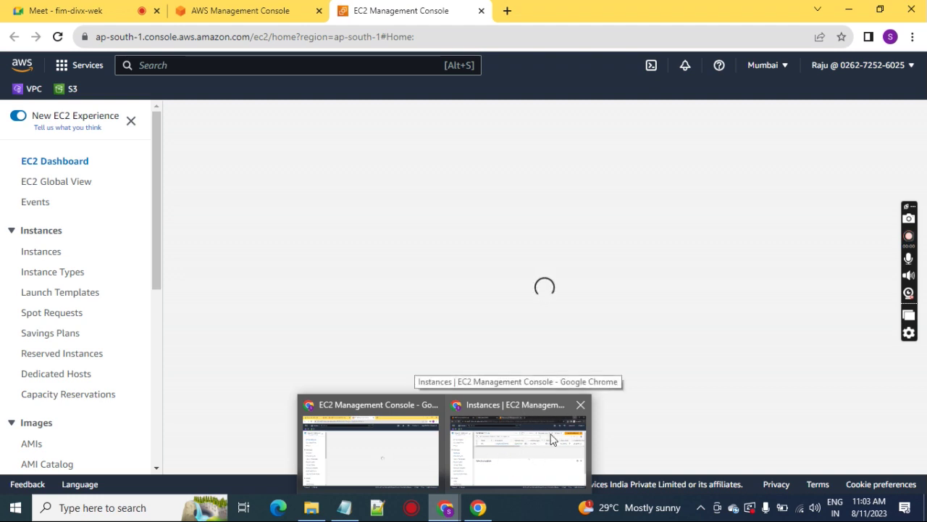
{"action": "left_click", "coordinate": [526, 429]}
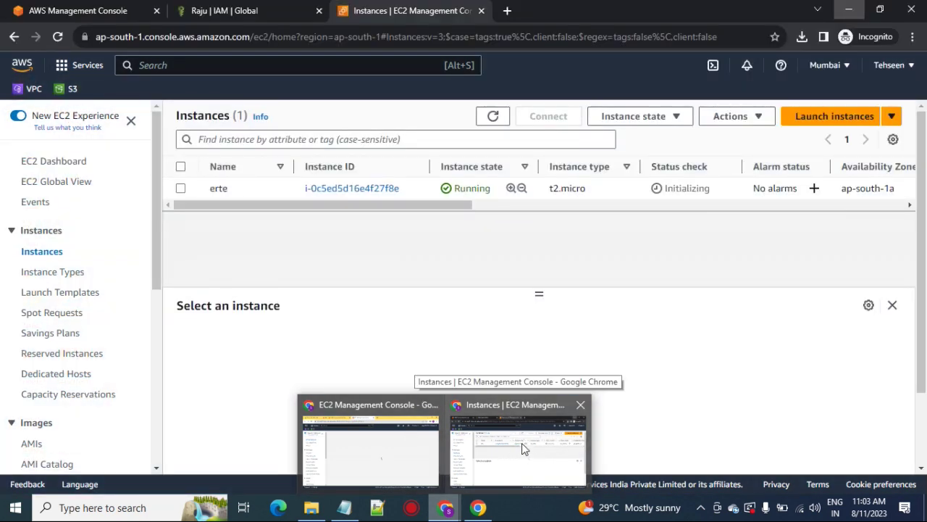
{"action": "left_click", "coordinate": [362, 430]}
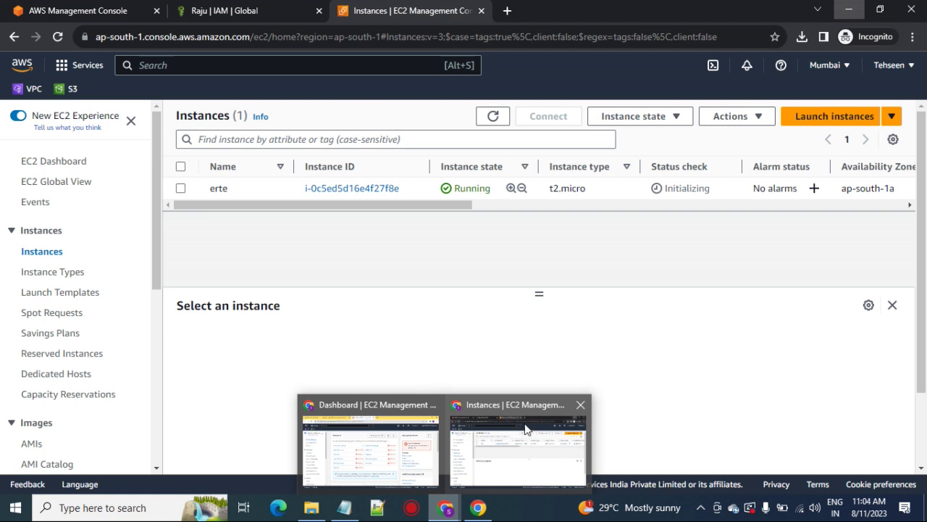
- Open the Instances page from the IAM user's EC2 Dashboard sidebar
{"action": "mouse_move", "coordinate": [357, 435]}
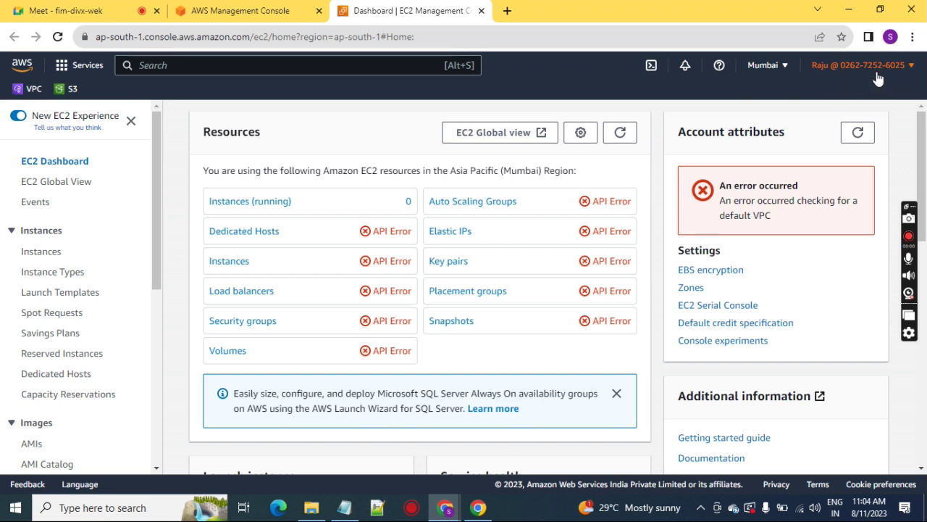
{"action": "left_click", "coordinate": [39, 252]}
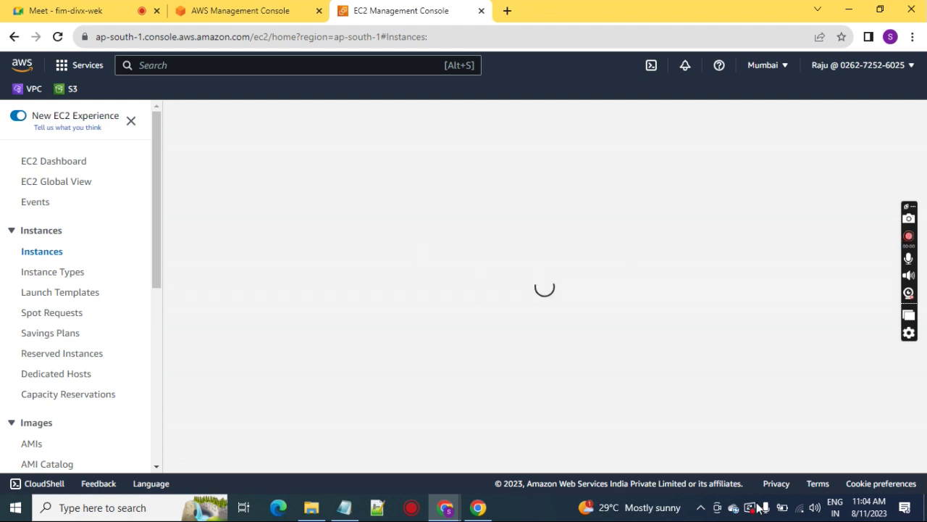
- Connect the computer's Wi‑Fi to the Sunny_4G network and close the network flyout
{"action": "left_click", "coordinate": [800, 509]}
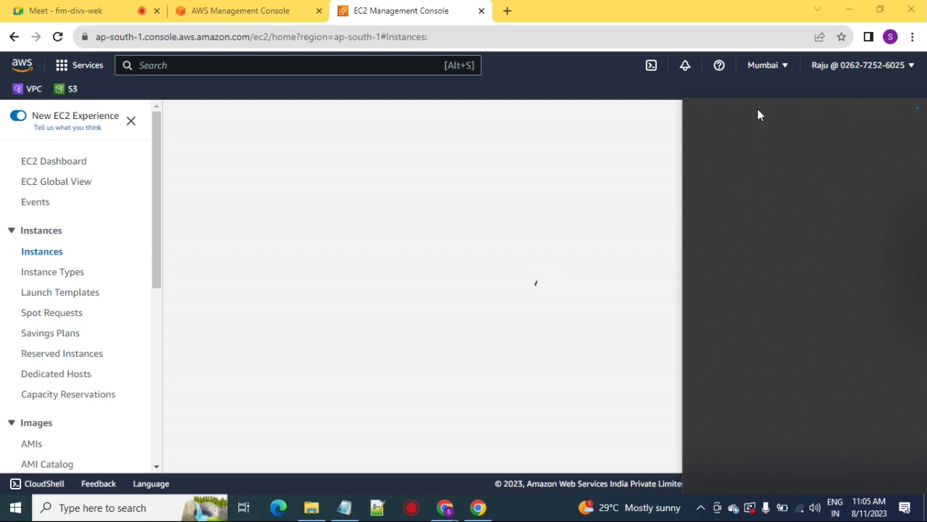
{"action": "left_click", "coordinate": [615, 323]}
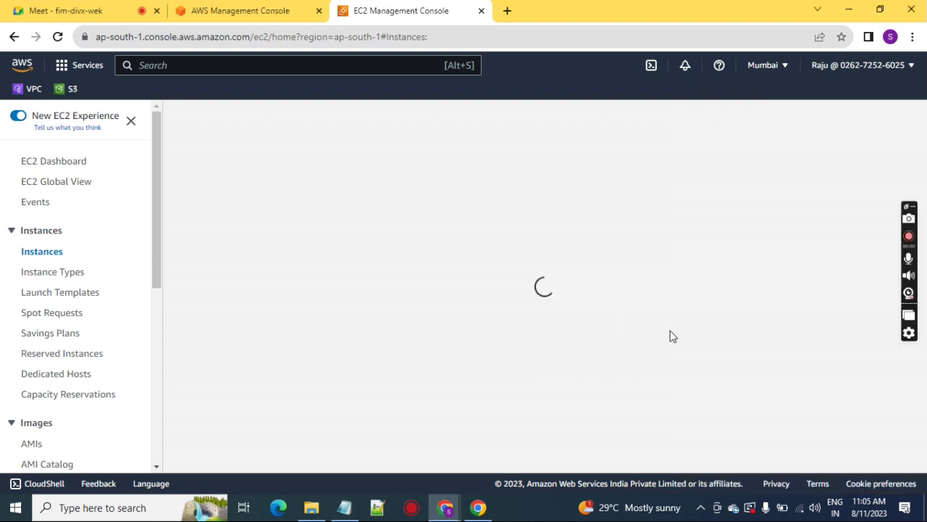
{"action": "left_click", "coordinate": [783, 507]}
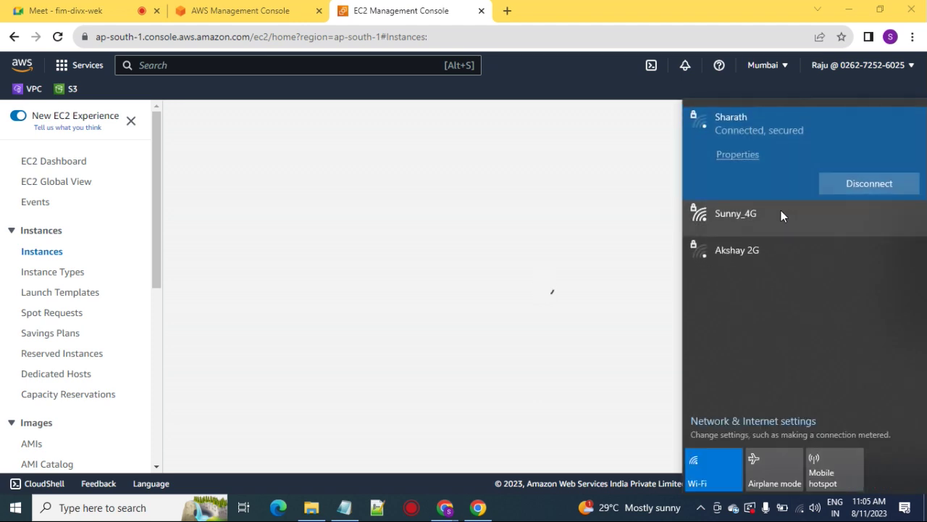
{"action": "left_click", "coordinate": [727, 220]}
{"action": "left_click", "coordinate": [846, 213]}
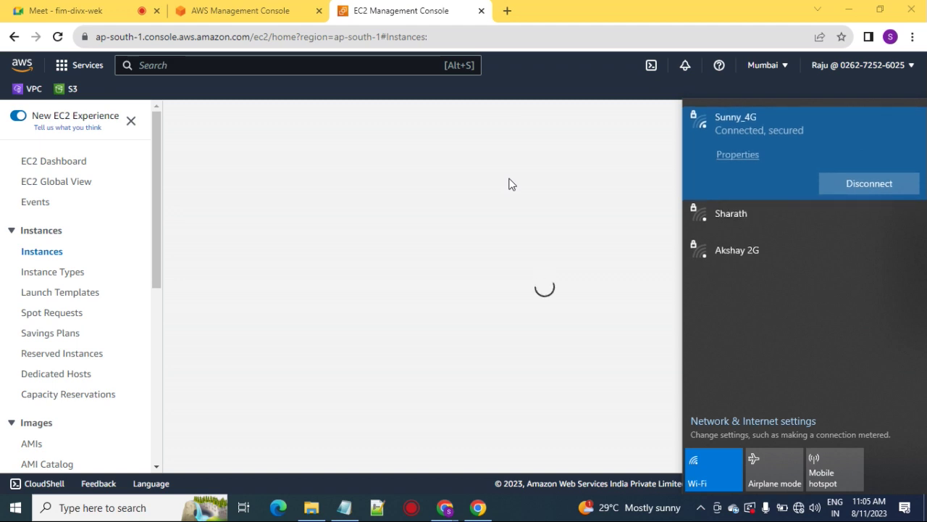
{"action": "left_click", "coordinate": [47, 258]}
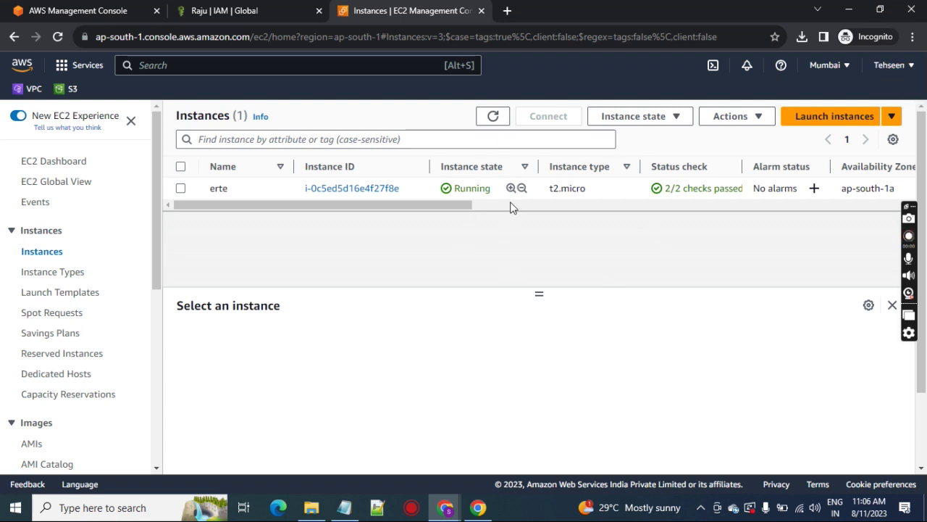
- Compare the account details shown in the IAM user's and the admin's console windows
{"action": "mouse_move", "coordinate": [445, 507]}
{"action": "left_click", "coordinate": [392, 468]}
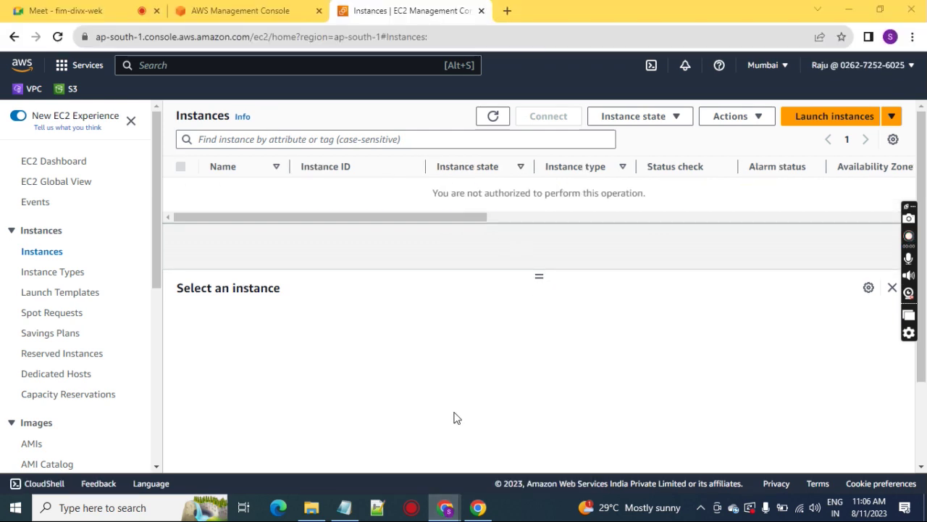
{"action": "left_click", "coordinate": [856, 69]}
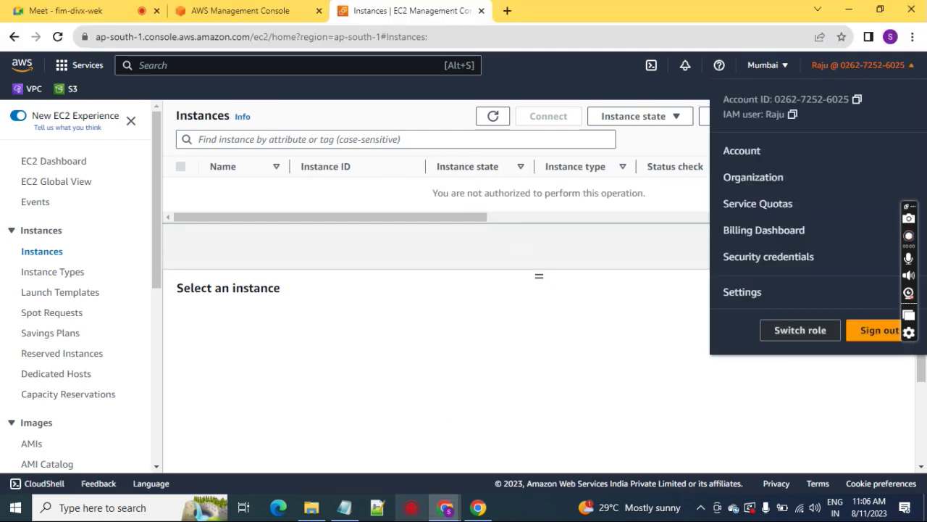
{"action": "mouse_move", "coordinate": [445, 507]}
{"action": "left_click", "coordinate": [543, 441]}
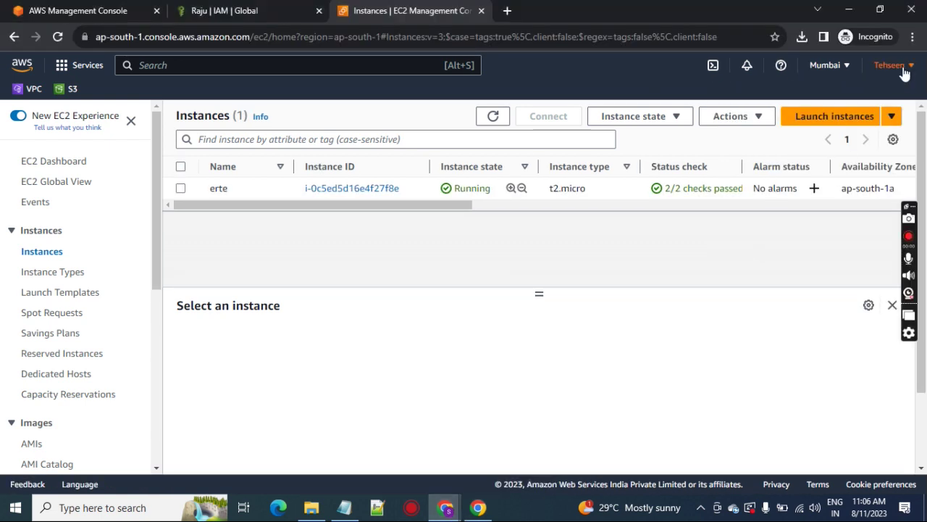
{"action": "left_click", "coordinate": [892, 65]}
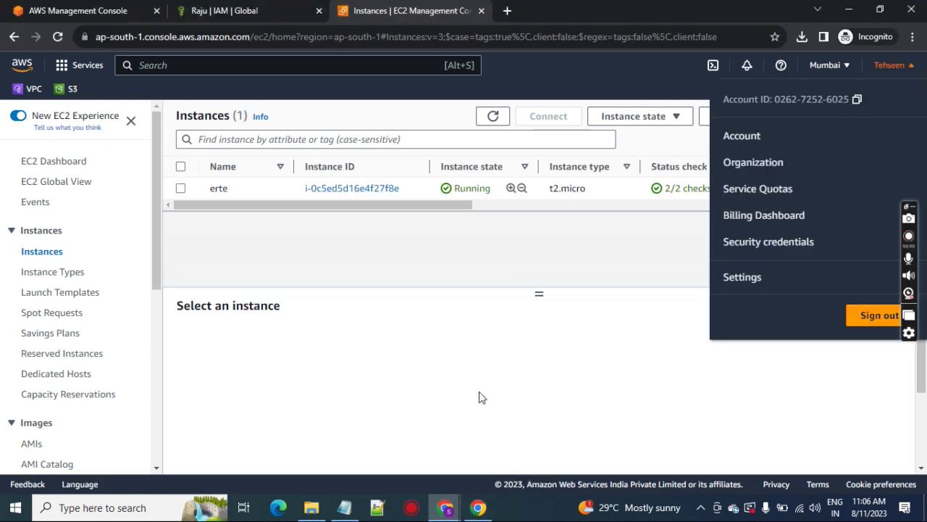
{"action": "left_click", "coordinate": [483, 397]}
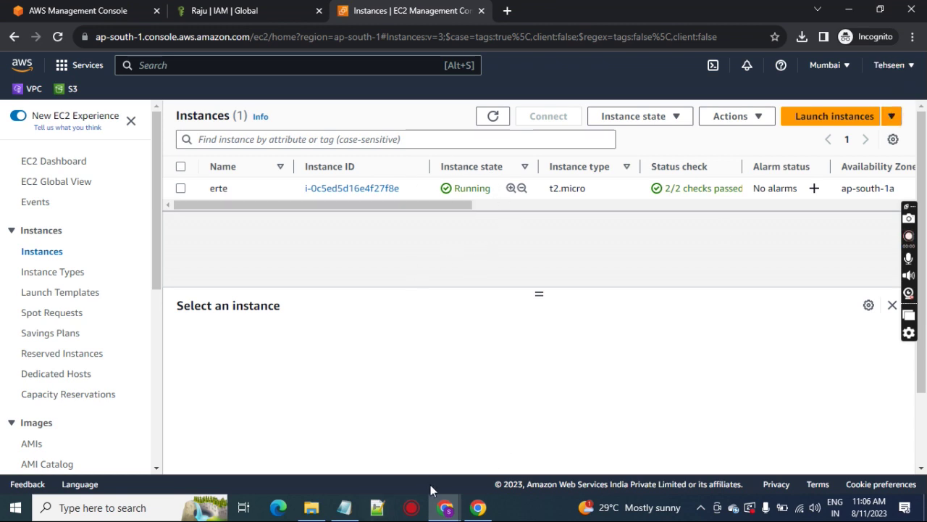
- Show the IAM user's unauthorized Instances page, then return to the IAM notes in Notepad
{"action": "mouse_move", "coordinate": [442, 504]}
{"action": "left_click", "coordinate": [350, 453]}
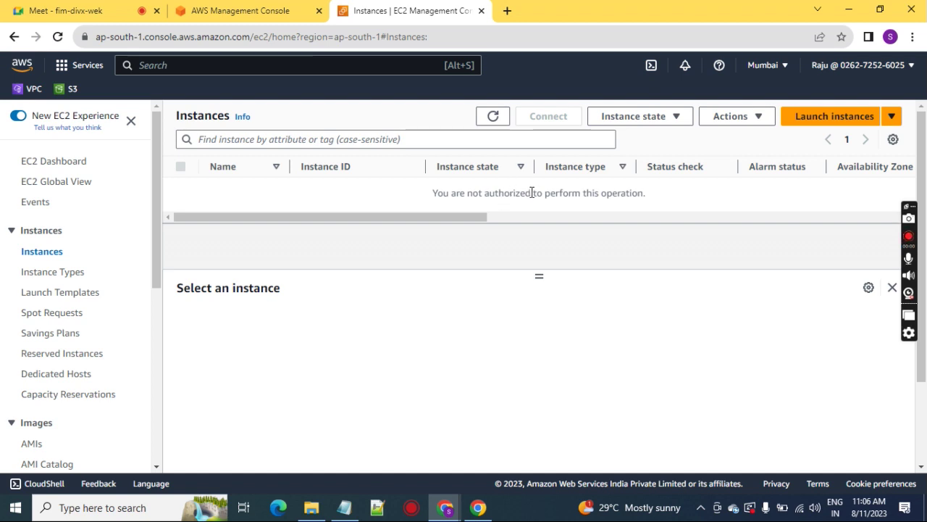
{"action": "left_click", "coordinate": [344, 508]}
{"action": "left_click", "coordinate": [157, 194]}
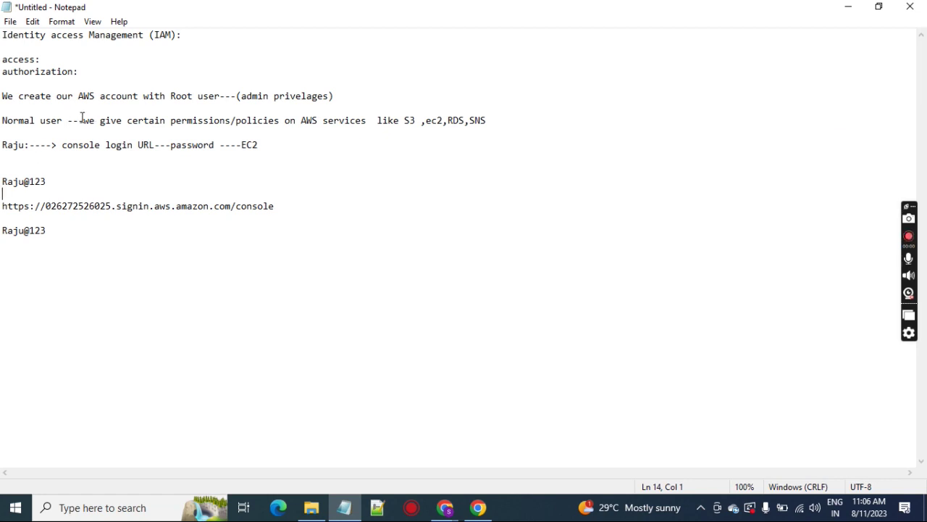
- Add 'then only they can' after SNS on the Normal user line, then minimize Notepad
{"action": "left_click_drag", "start_coordinate": [163, 120], "coordinate": [299, 124]}
{"action": "left_click", "coordinate": [299, 124]}
{"action": "left_click_drag", "start_coordinate": [80, 121], "coordinate": [456, 131]}
{"action": "left_click", "coordinate": [497, 143]}
{"action": "left_click", "coordinate": [510, 126]}
{"action": "type", "text": "then only th"}
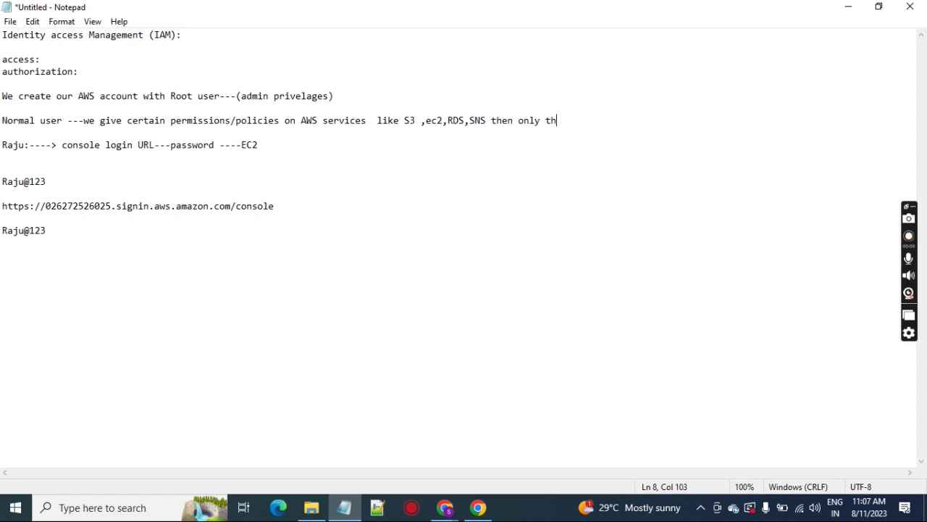
{"action": "type", "text": "ey can able to view the services"}
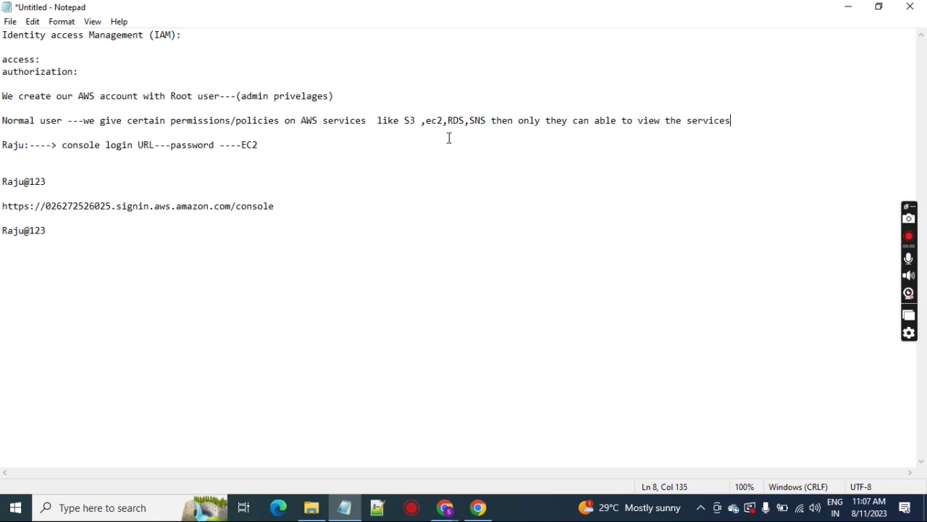
{"action": "left_click", "coordinate": [849, 7]}
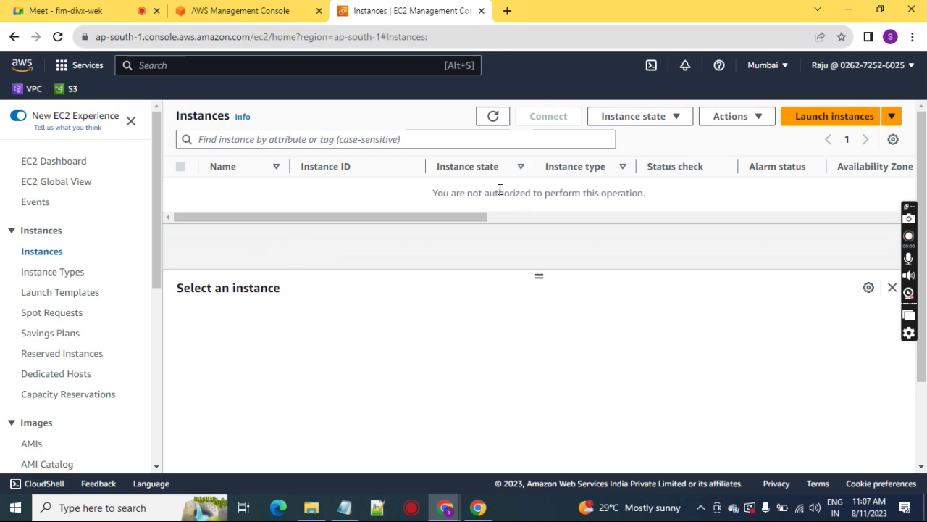
- Switch to the admin's incognito console window and its IAM user details tab
{"action": "mouse_move", "coordinate": [449, 509]}
{"action": "left_click", "coordinate": [518, 460]}
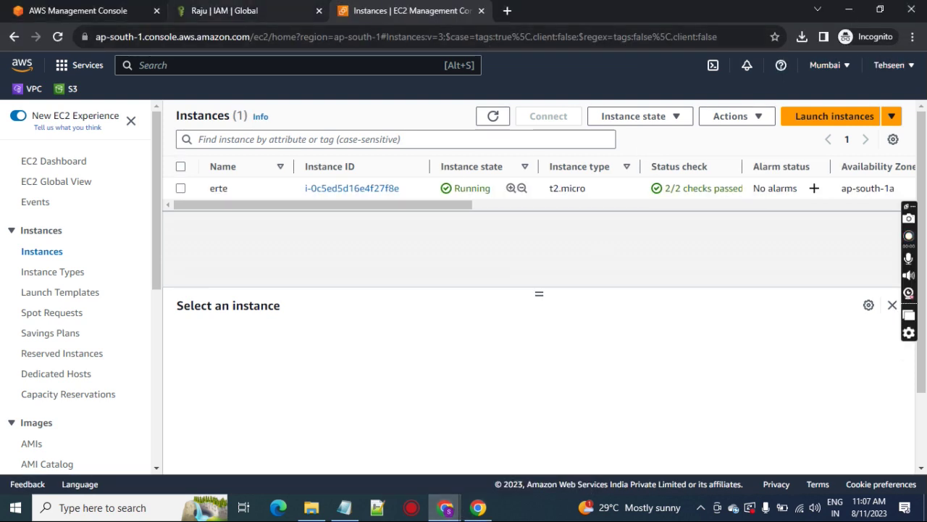
{"action": "left_click", "coordinate": [206, 13]}
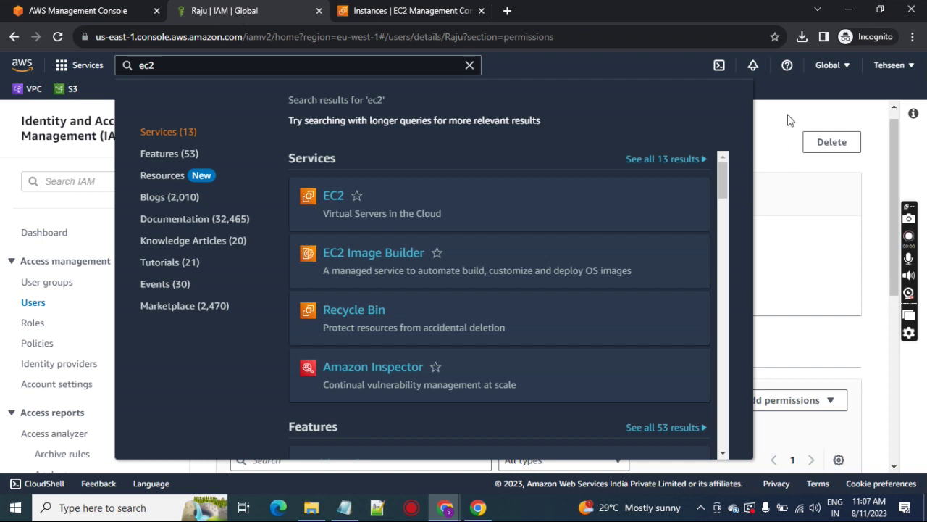
- Confirm the IAM user's Permissions policies show 0 policies, then expand the Add permissions dropdown
{"action": "left_click", "coordinate": [790, 120]}
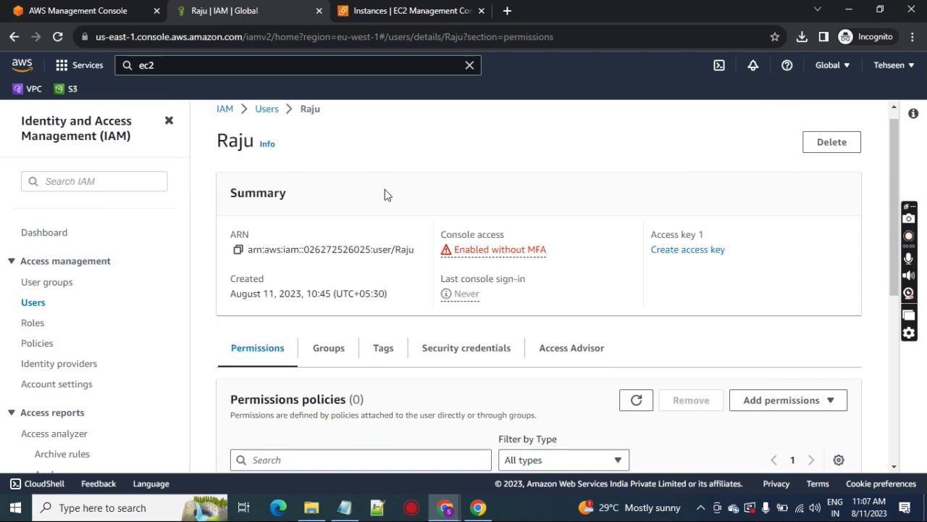
{"action": "scroll", "coordinate": [900, 143], "scroll_direction": "down", "scroll_amount": 2}
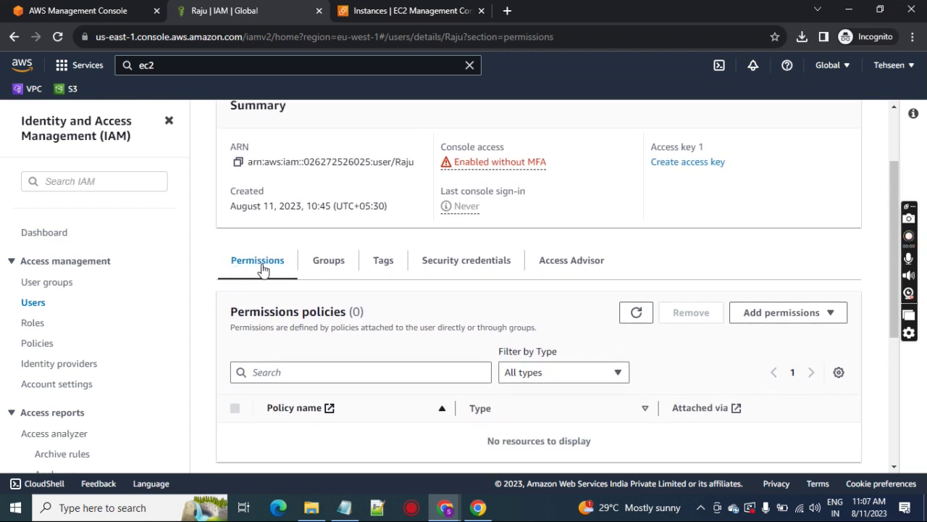
{"action": "left_click_drag", "start_coordinate": [896, 209], "coordinate": [896, 209]}
{"action": "scroll", "coordinate": [368, 417], "scroll_direction": "down", "scroll_amount": 1}
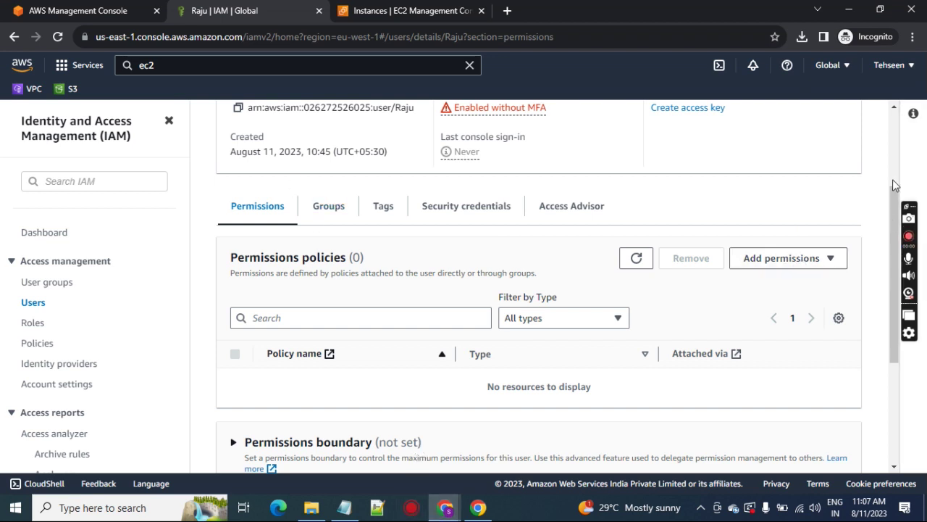
{"action": "scroll", "coordinate": [896, 182], "scroll_direction": "up", "scroll_amount": 3}
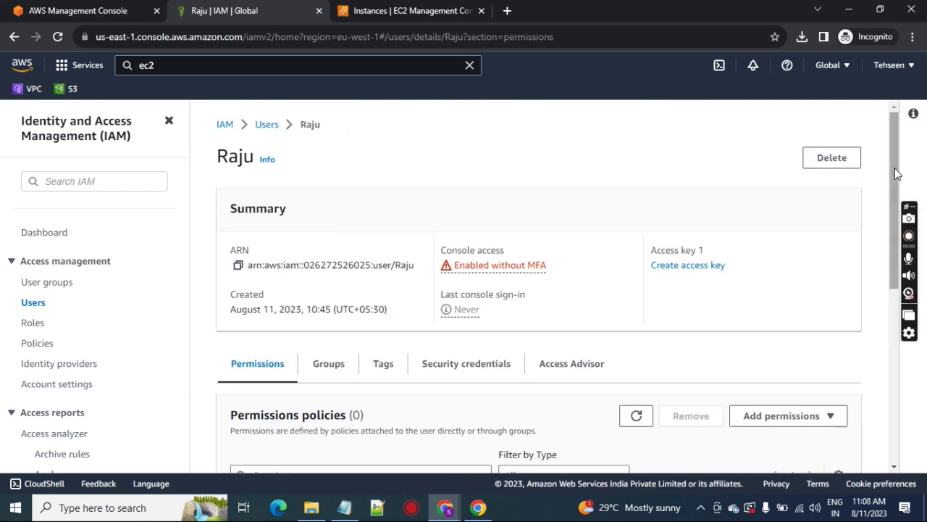
{"action": "scroll", "coordinate": [896, 174], "scroll_direction": "down", "scroll_amount": 3}
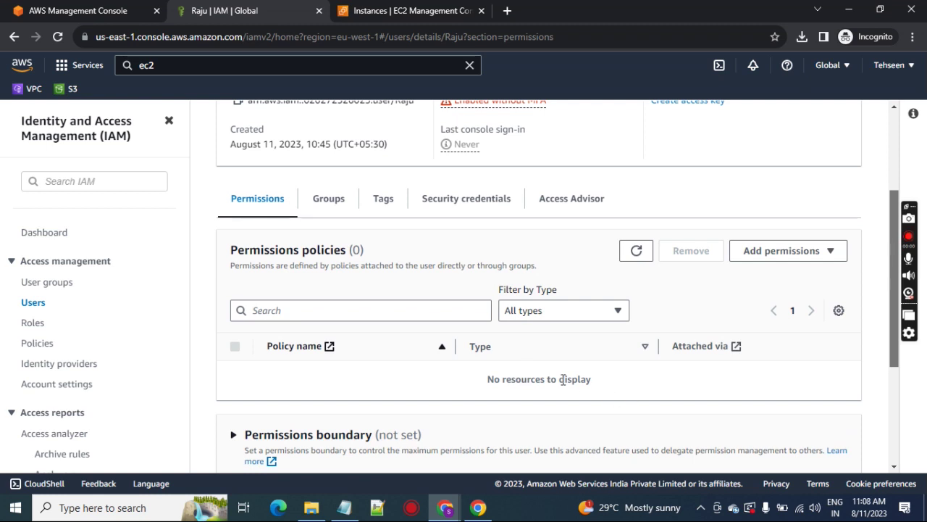
{"action": "left_click_drag", "start_coordinate": [481, 381], "coordinate": [593, 381]}
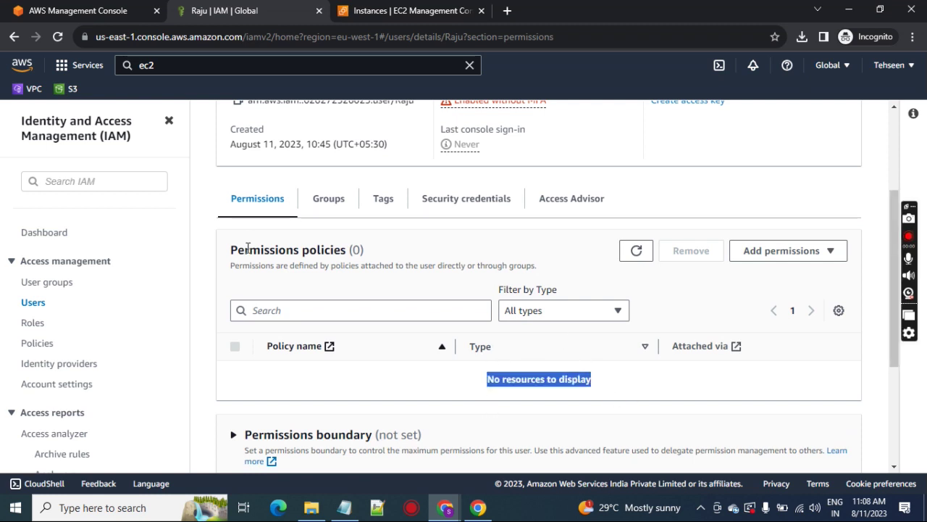
{"action": "left_click_drag", "start_coordinate": [242, 248], "coordinate": [365, 250]}
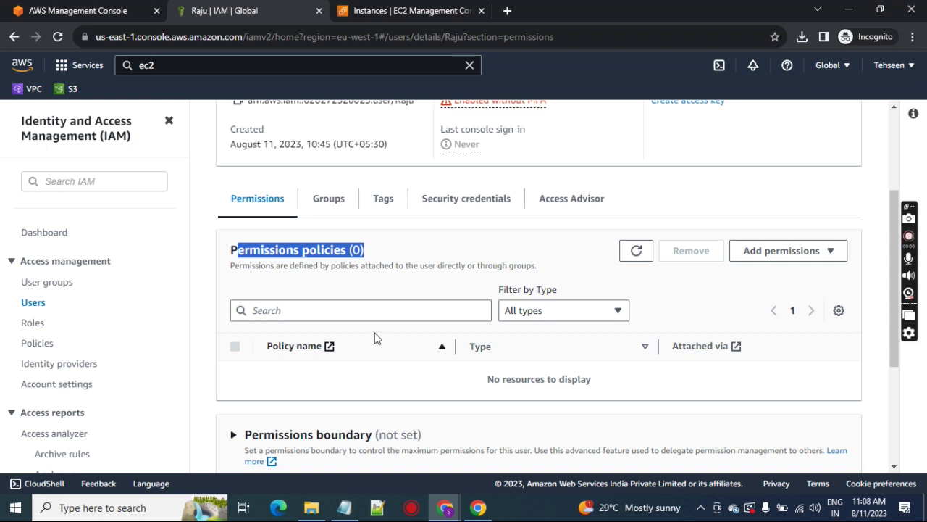
{"action": "left_click", "coordinate": [802, 259]}
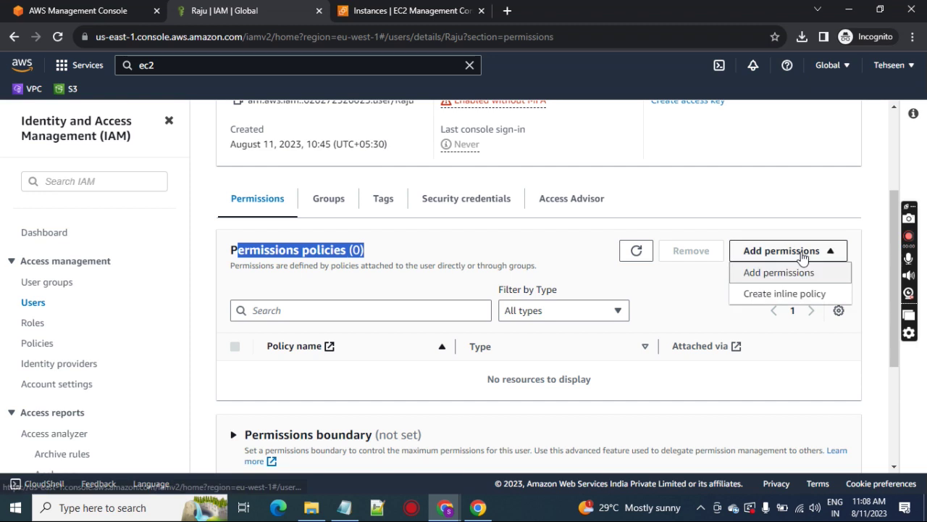
- Open the user's Add permissions page, where 'Add user to group' is preselected
{"action": "left_click", "coordinate": [779, 275]}
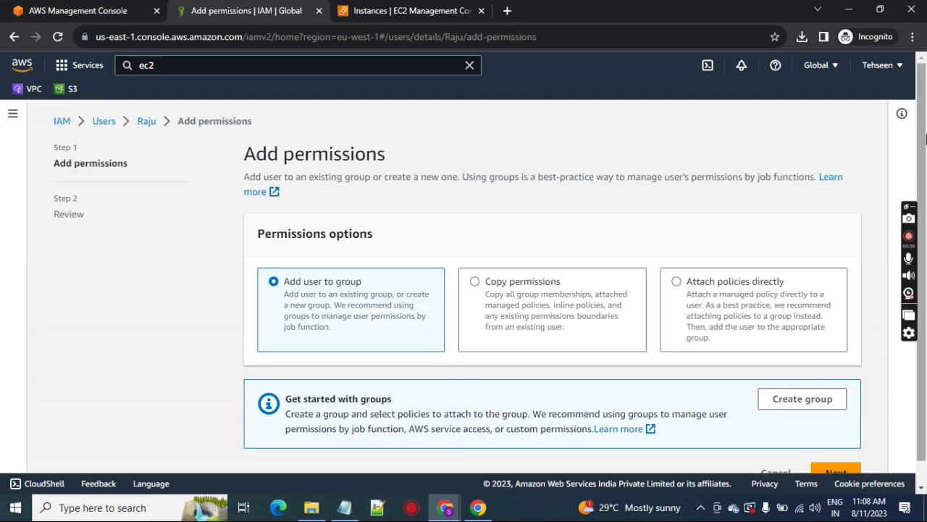
{"action": "scroll", "coordinate": [926, 138], "scroll_direction": "down", "scroll_amount": 1}
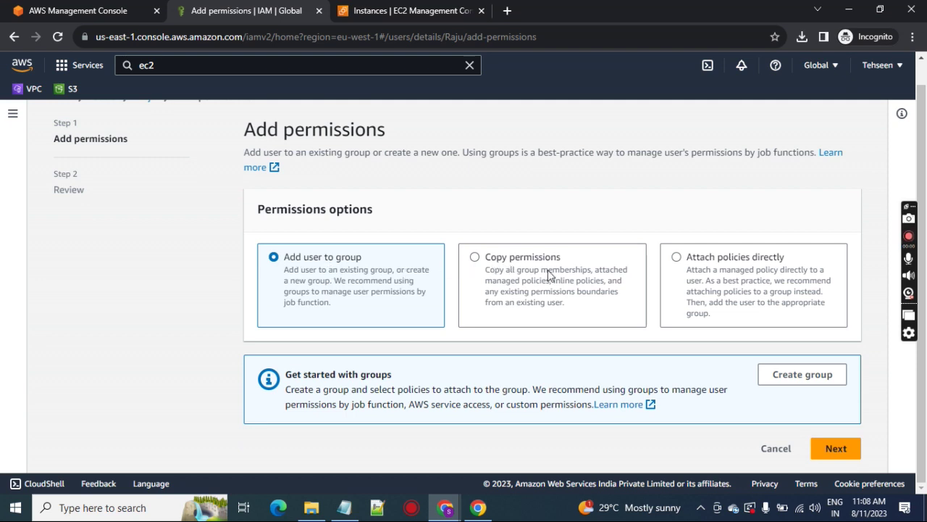
- Choose 'Attach policies directly', browse the 1118 policies, and focus the policy search box
{"action": "left_click", "coordinate": [677, 259]}
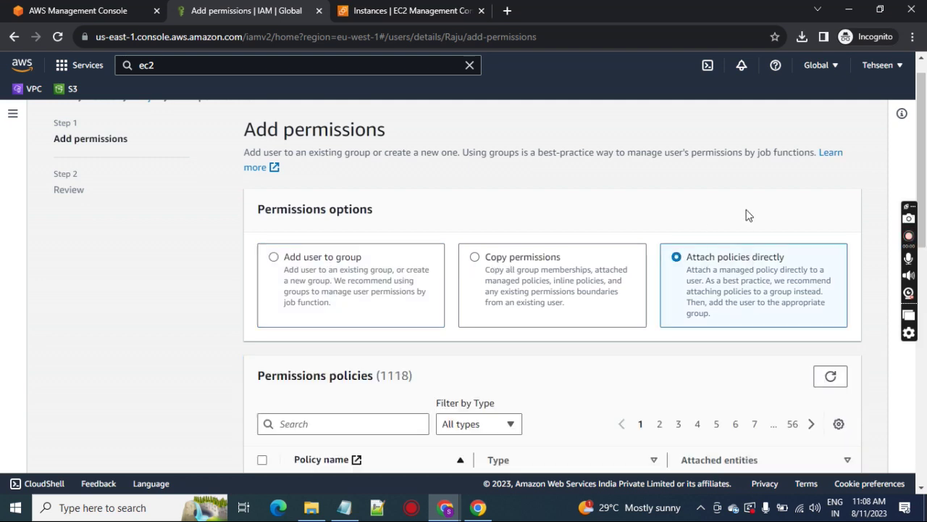
{"action": "scroll", "coordinate": [926, 180], "scroll_direction": "down", "scroll_amount": 1}
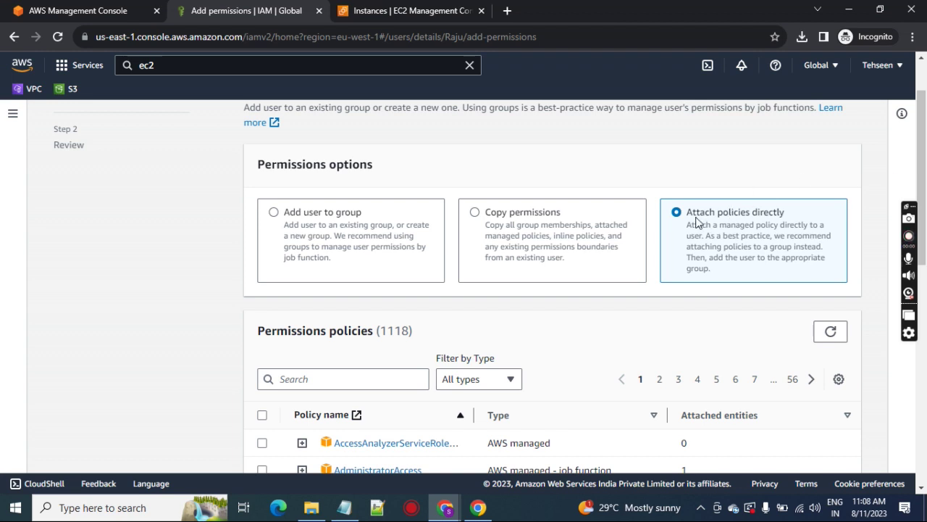
{"action": "scroll", "coordinate": [921, 174], "scroll_direction": "up", "scroll_amount": 1}
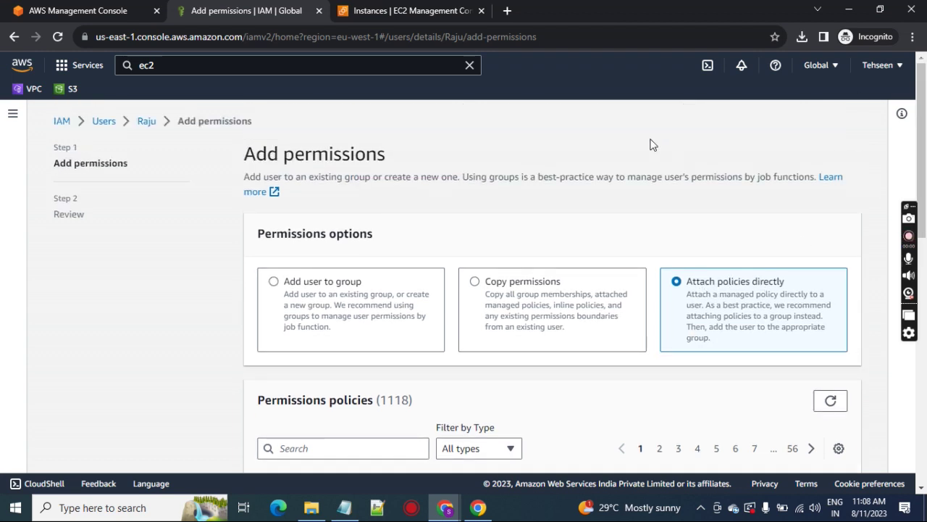
{"action": "scroll", "coordinate": [926, 199], "scroll_direction": "down", "scroll_amount": 2}
{"action": "scroll", "coordinate": [926, 199], "scroll_direction": "down", "scroll_amount": 2}
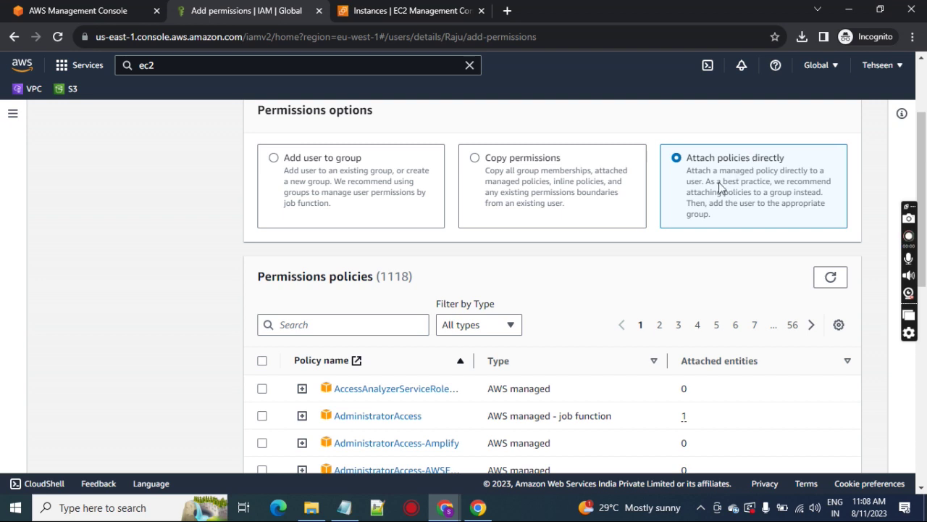
{"action": "scroll", "coordinate": [313, 414], "scroll_direction": "down", "scroll_amount": 1}
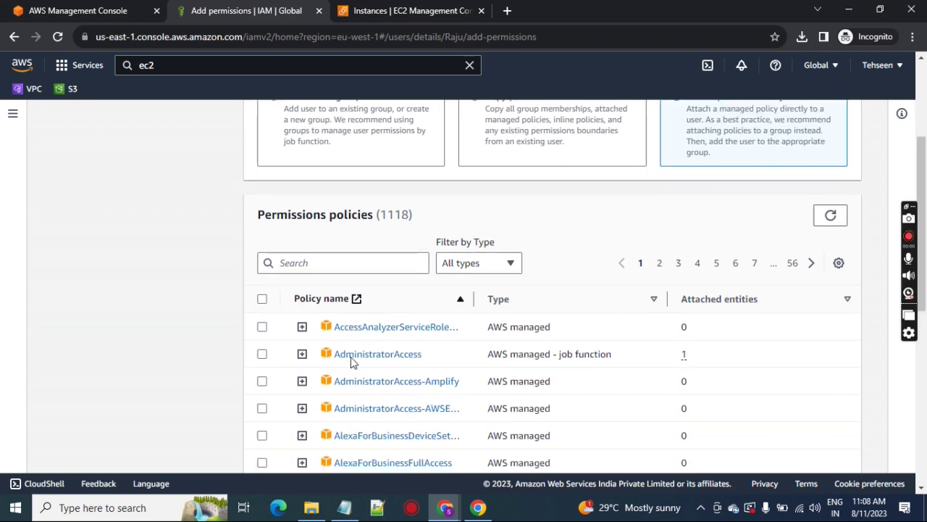
{"action": "scroll", "coordinate": [311, 361], "scroll_direction": "down", "scroll_amount": 2}
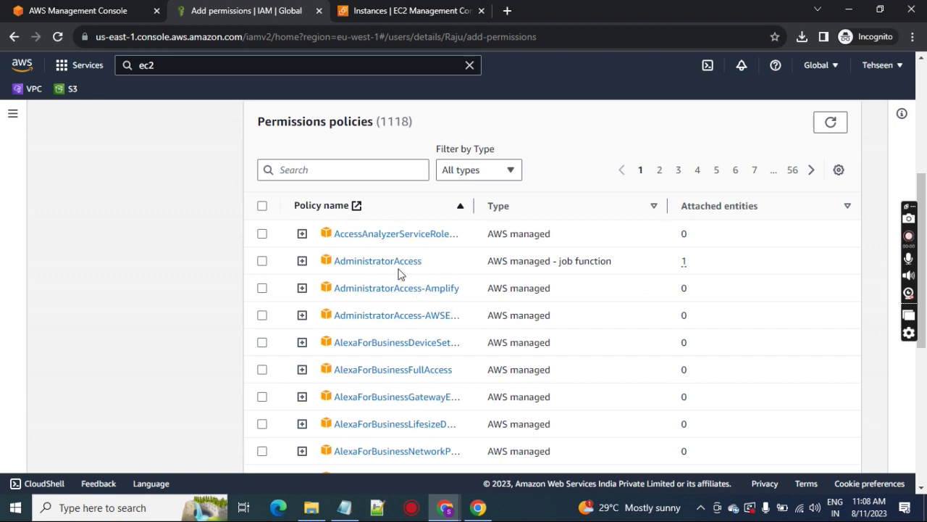
{"action": "left_click_drag", "start_coordinate": [925, 225], "coordinate": [925, 144]}
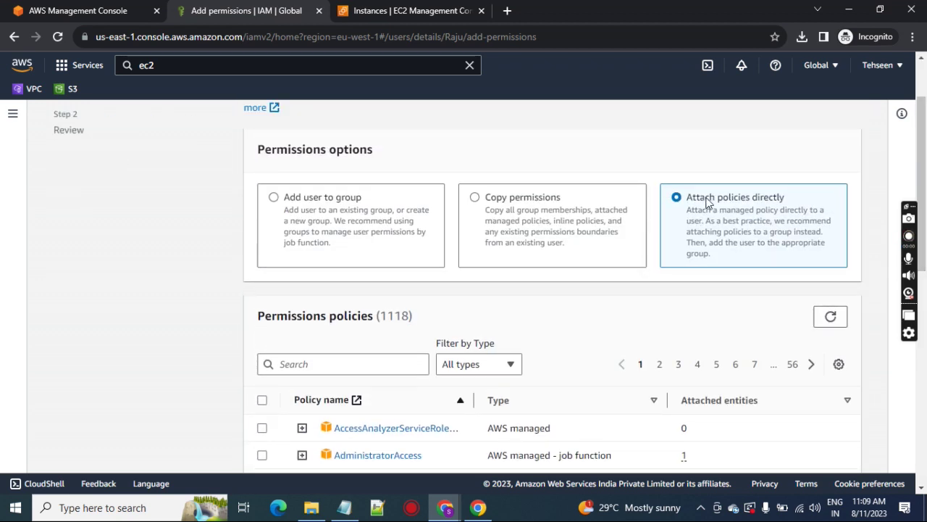
{"action": "scroll", "coordinate": [772, 188], "scroll_direction": "down", "scroll_amount": 1}
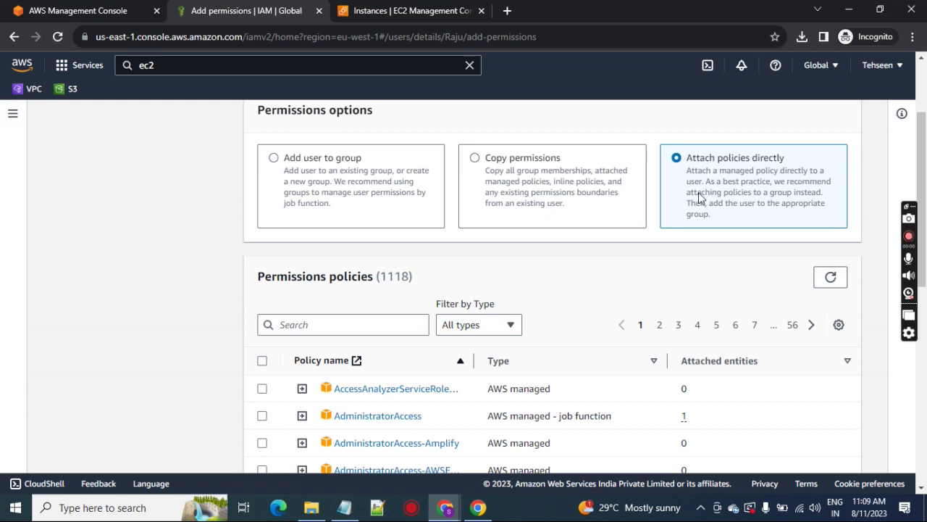
{"action": "scroll", "coordinate": [926, 149], "scroll_direction": "down", "scroll_amount": 1}
{"action": "left_click", "coordinate": [330, 318]}
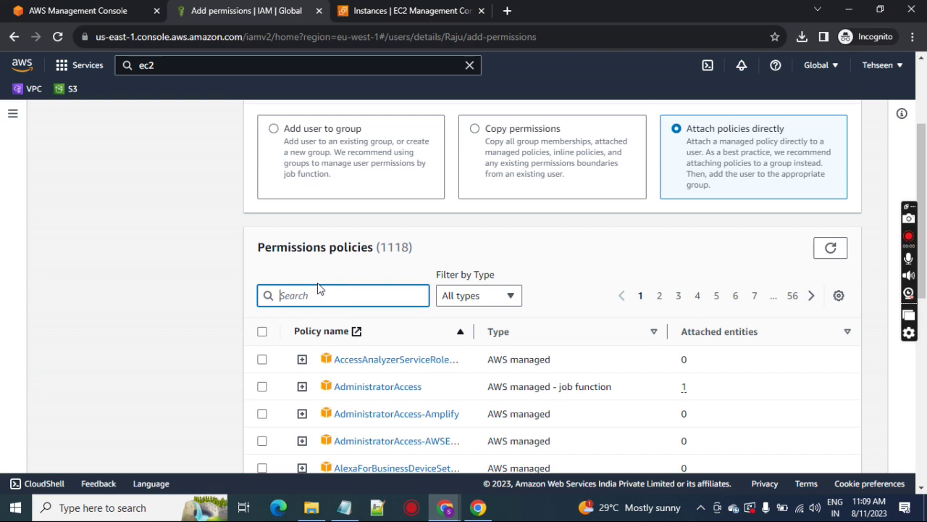
{"action": "scroll", "coordinate": [884, 224], "scroll_direction": "down", "scroll_amount": 2}
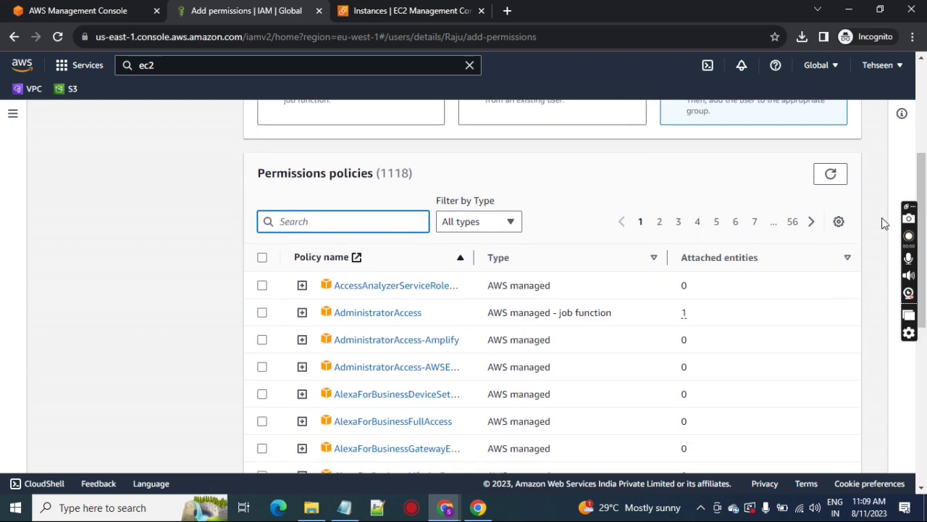
- Filter the policies by 'ec2', widen the Policy name column, and tick AmazonEC2ReadOnlyAccess
{"action": "type", "text": "ec2"}
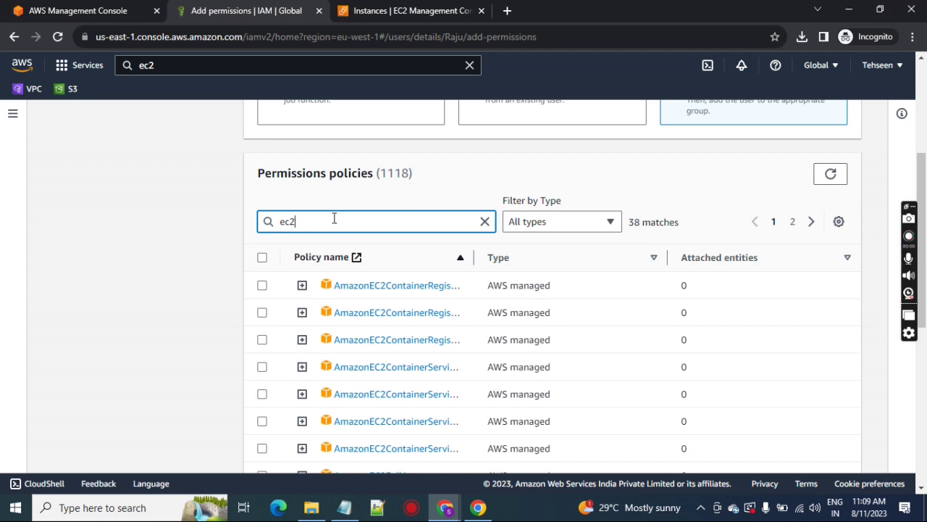
{"action": "left_click_drag", "start_coordinate": [473, 258], "coordinate": [544, 260]}
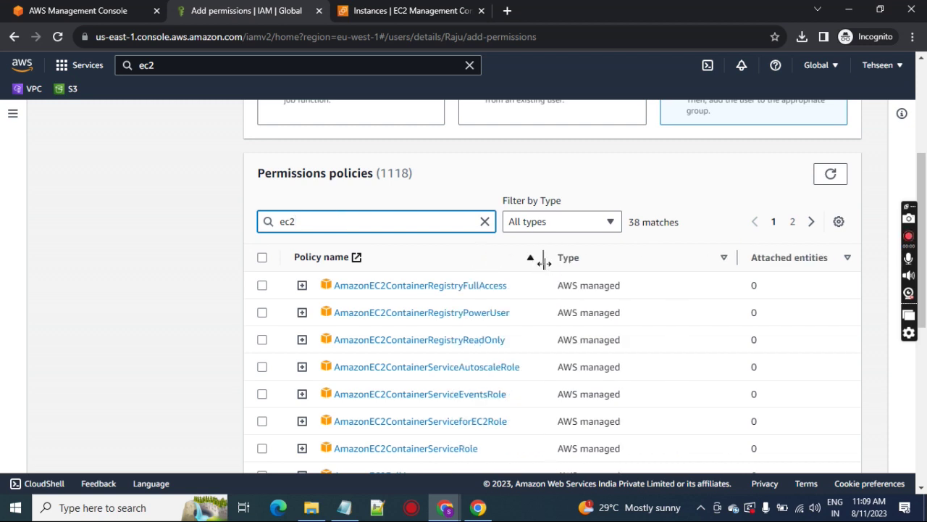
{"action": "scroll", "coordinate": [925, 229], "scroll_direction": "down", "scroll_amount": 1}
{"action": "scroll", "coordinate": [926, 229], "scroll_direction": "down", "scroll_amount": 1}
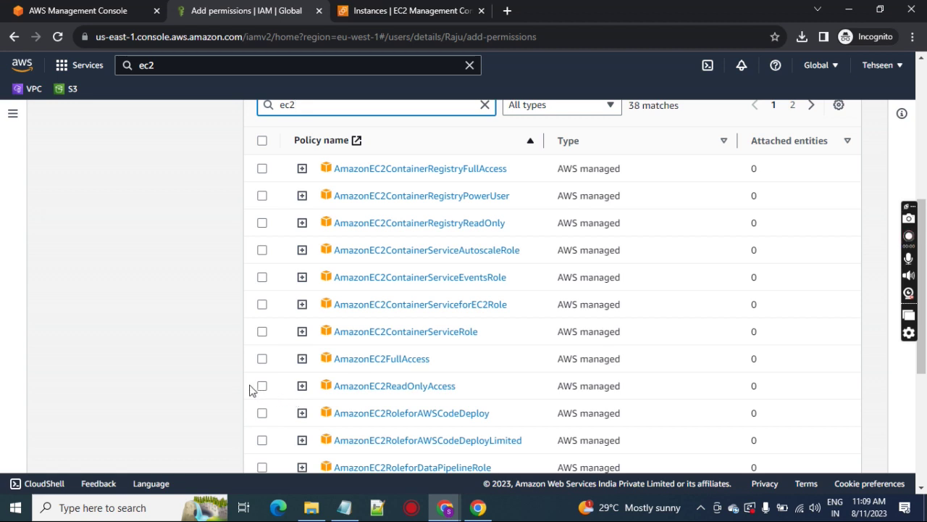
{"action": "left_click", "coordinate": [262, 386]}
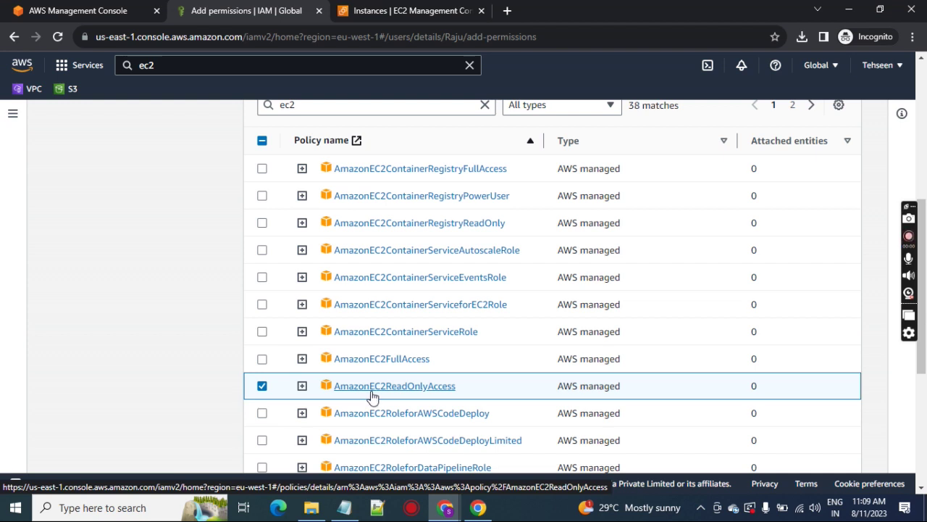
{"action": "left_click", "coordinate": [445, 507]}
{"action": "left_click", "coordinate": [372, 450]}
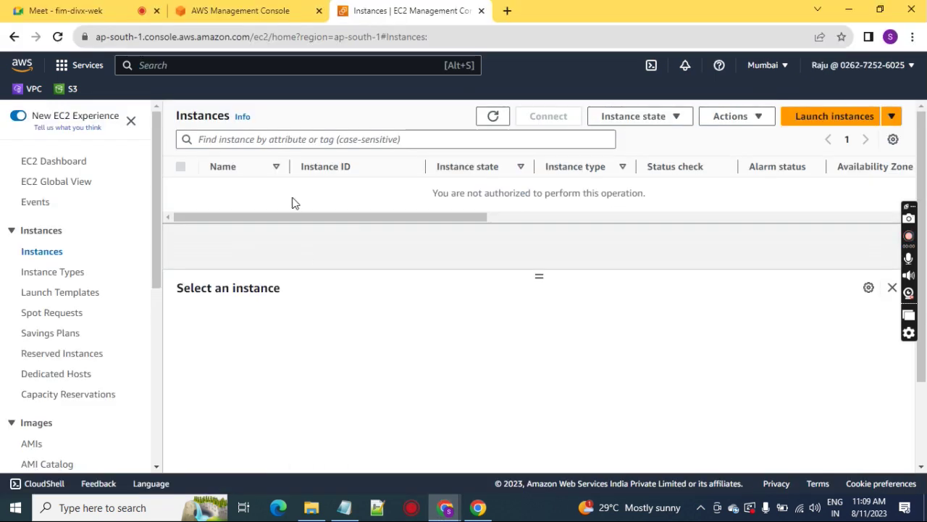
{"action": "left_click", "coordinate": [493, 117]}
{"action": "mouse_move", "coordinate": [455, 508]}
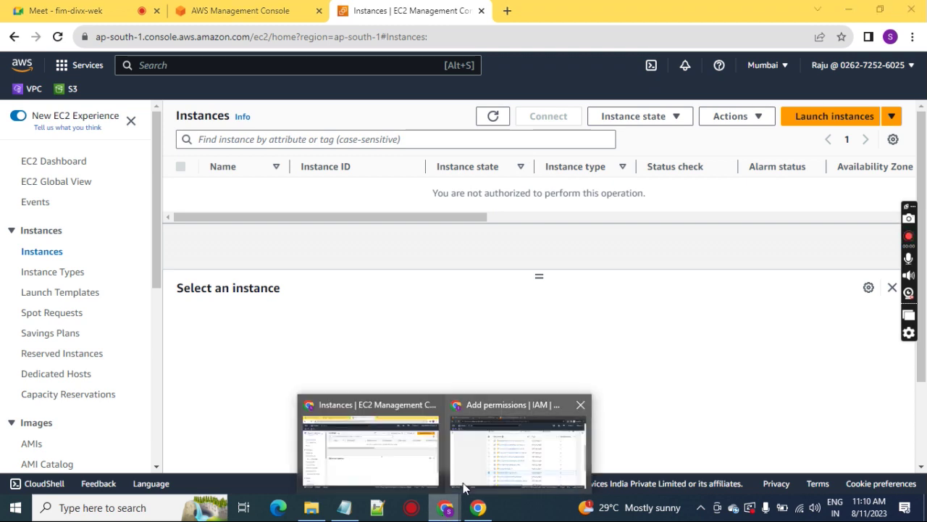
{"action": "left_click", "coordinate": [489, 438]}
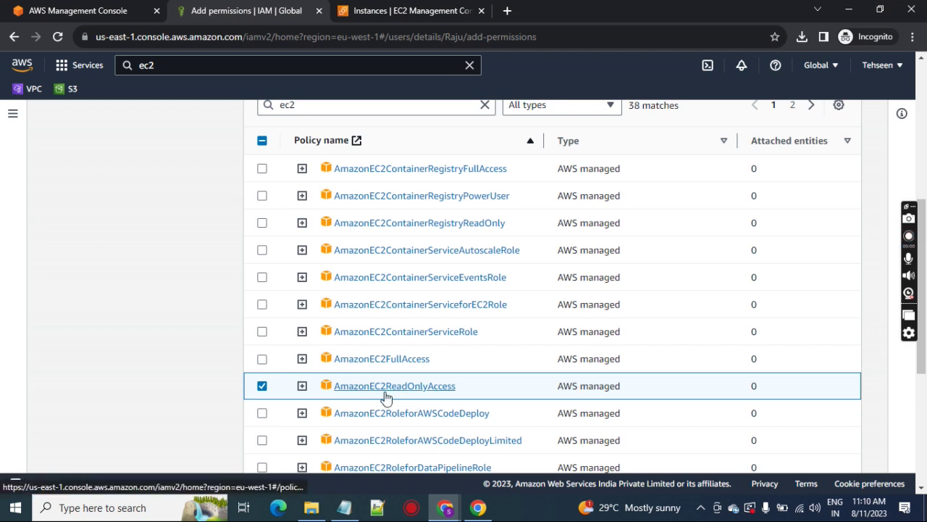
{"action": "left_click_drag", "start_coordinate": [923, 231], "coordinate": [926, 354]}
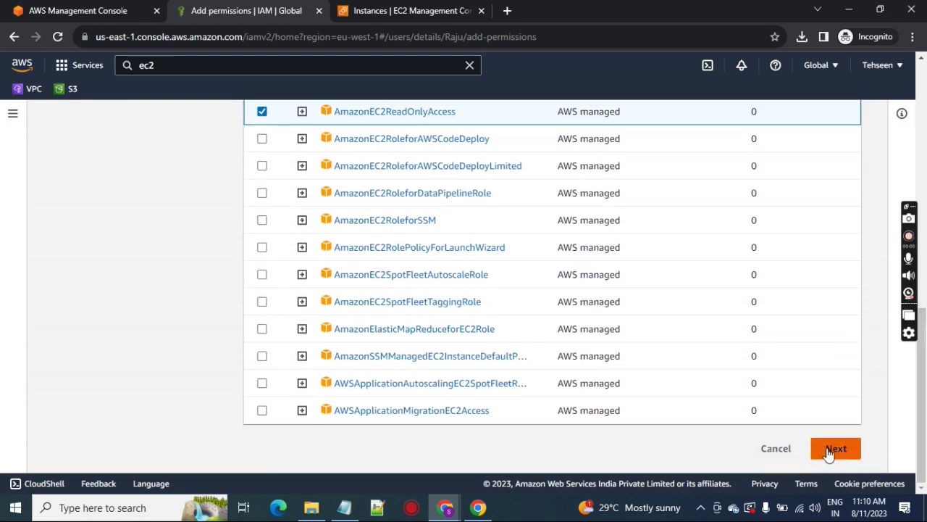
- Review and attach the AmazonEC2ReadOnlyAccess policy to the user
{"action": "left_click", "coordinate": [833, 450]}
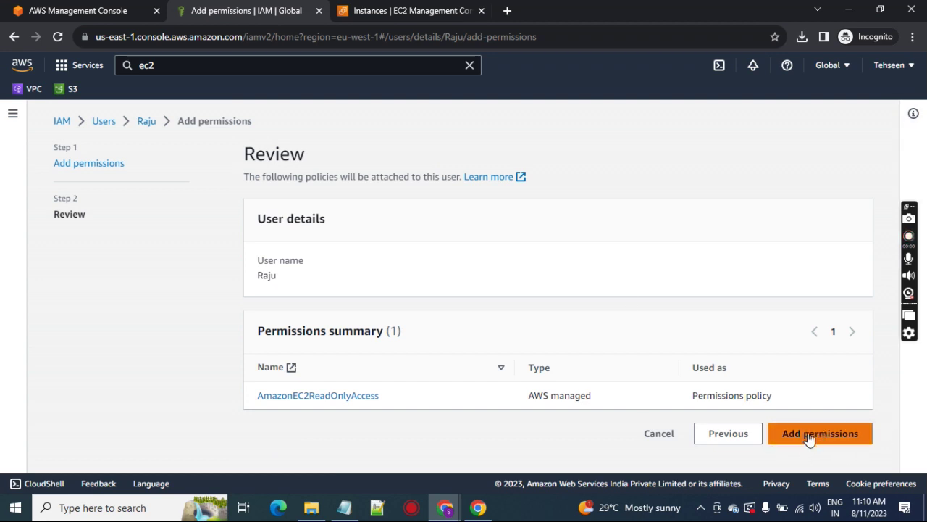
{"action": "left_click_drag", "start_coordinate": [255, 395], "coordinate": [384, 398]}
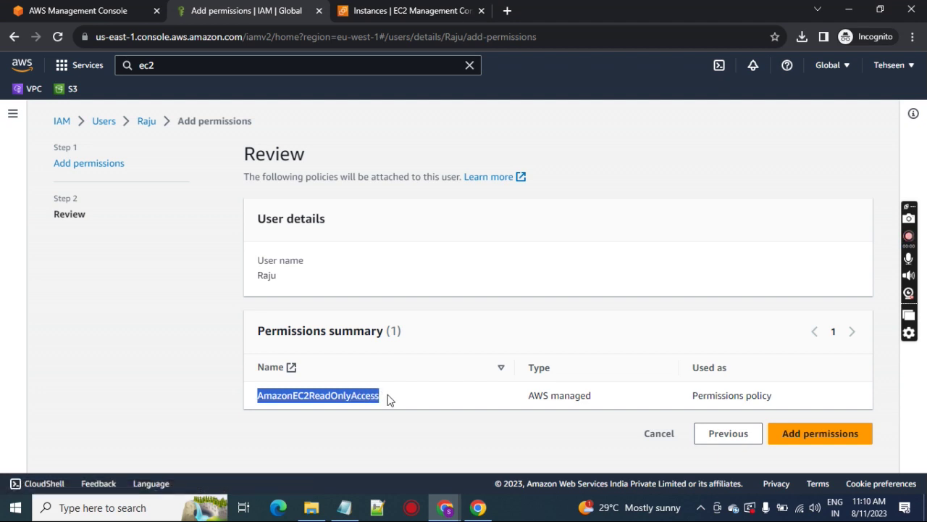
{"action": "left_click", "coordinate": [818, 433]}
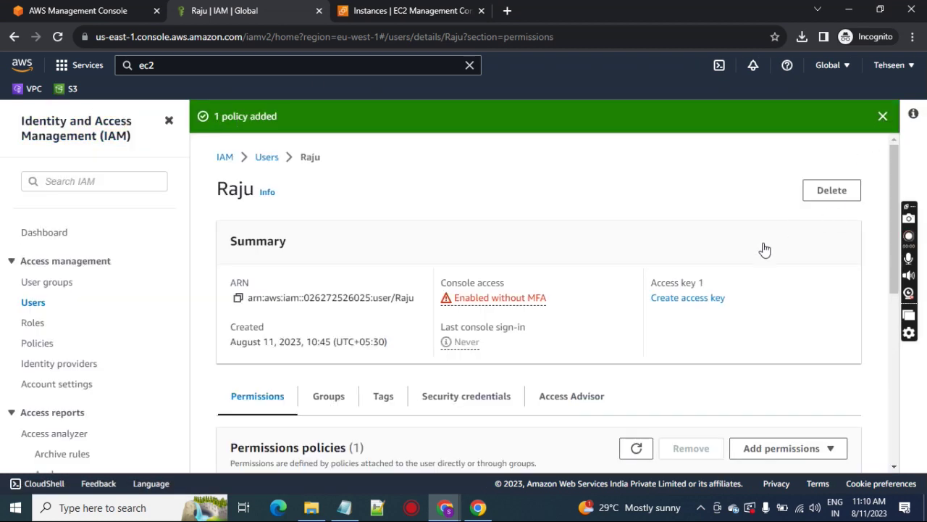
- Expand the Permissions boundary section, then switch to the user's Instances | EC2 window
{"action": "scroll", "coordinate": [524, 317], "scroll_direction": "down", "scroll_amount": 3}
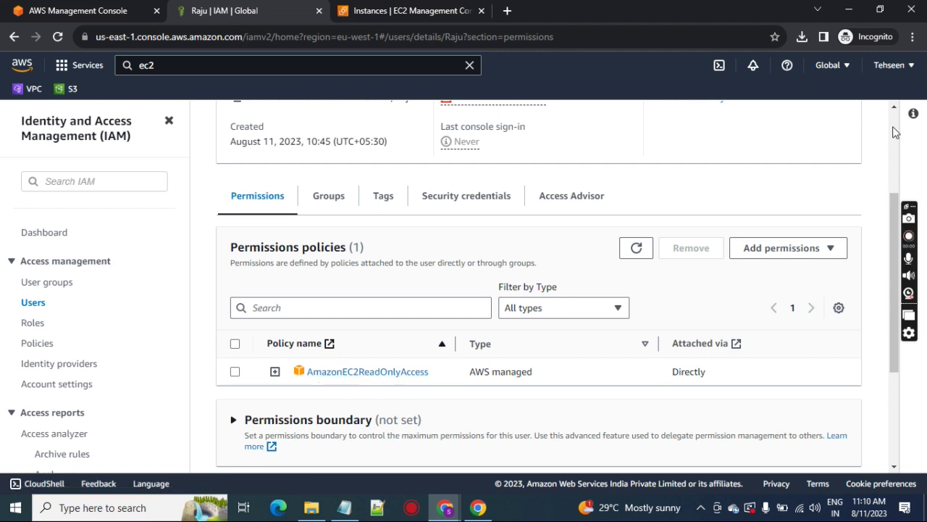
{"action": "scroll", "coordinate": [253, 186], "scroll_direction": "up", "scroll_amount": 3}
{"action": "left_click_drag", "start_coordinate": [231, 155], "coordinate": [893, 273]}
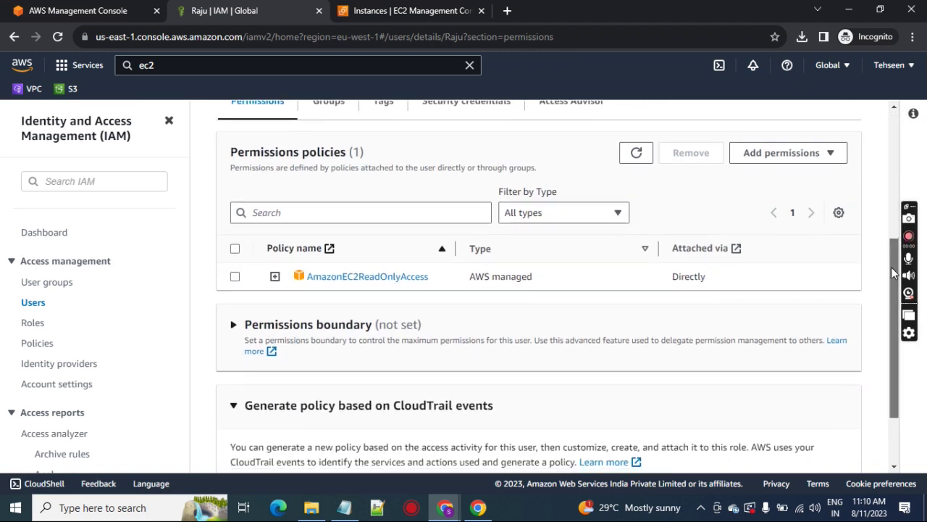
{"action": "left_click", "coordinate": [599, 313]}
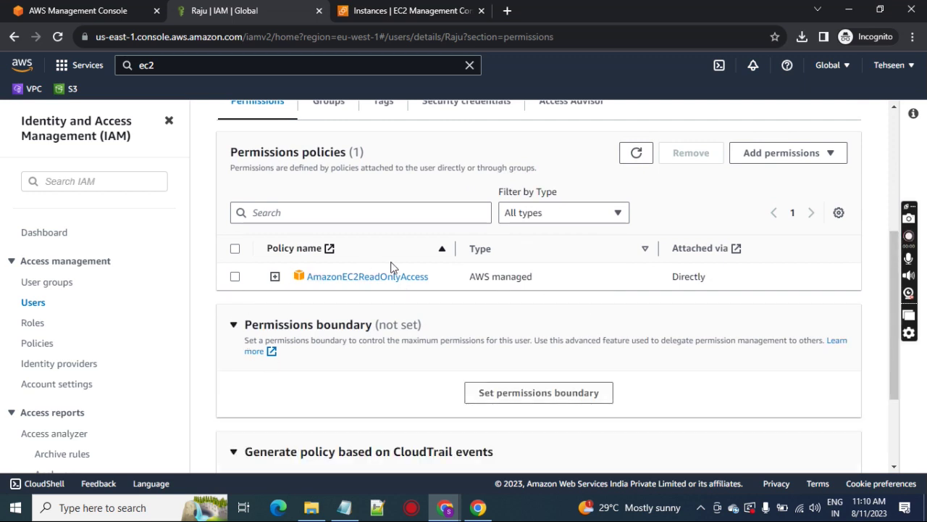
{"action": "mouse_move", "coordinate": [444, 509]}
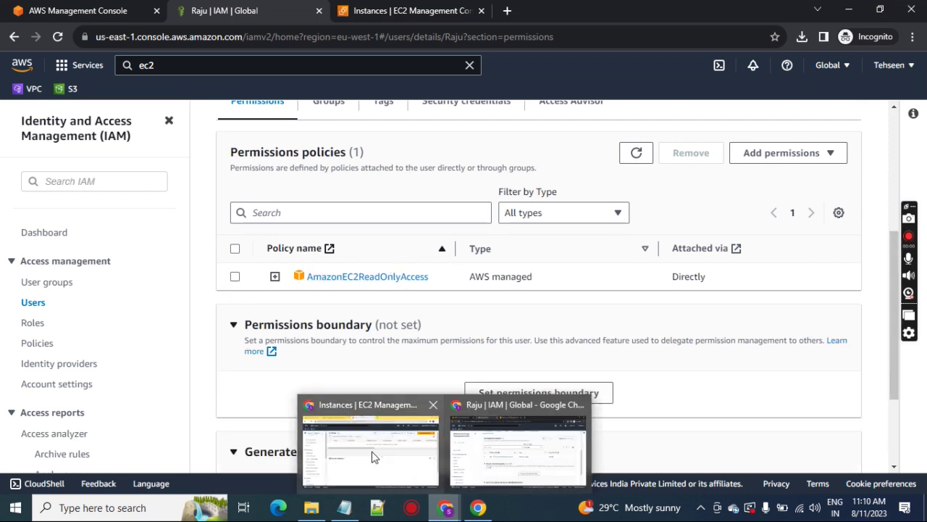
{"action": "left_click", "coordinate": [332, 456]}
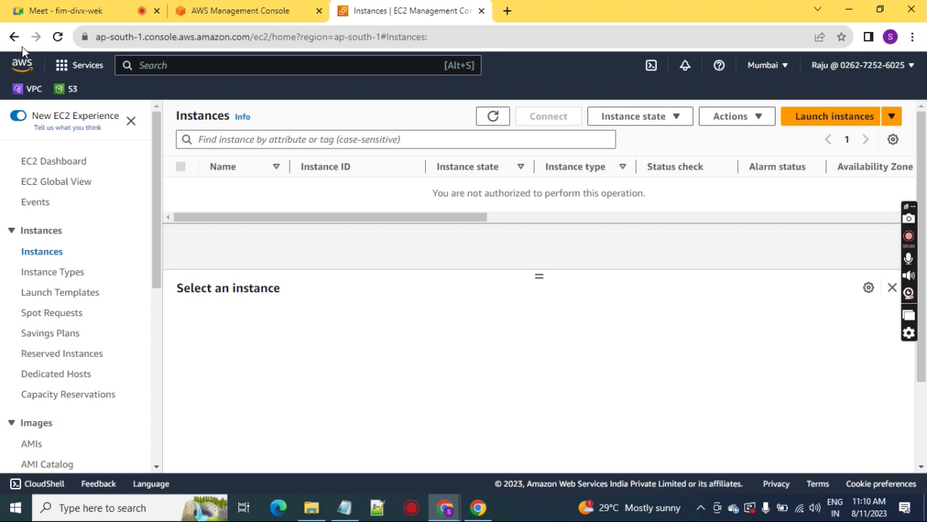
- Reload the user's EC2 Instances page to show erte running, then bring the IAM user window back
{"action": "left_click", "coordinate": [58, 37]}
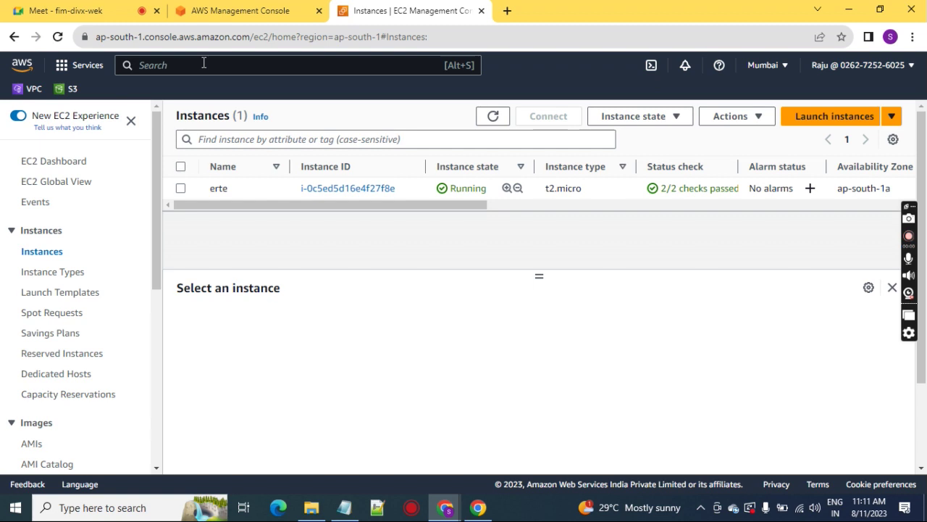
{"action": "mouse_move", "coordinate": [445, 507]}
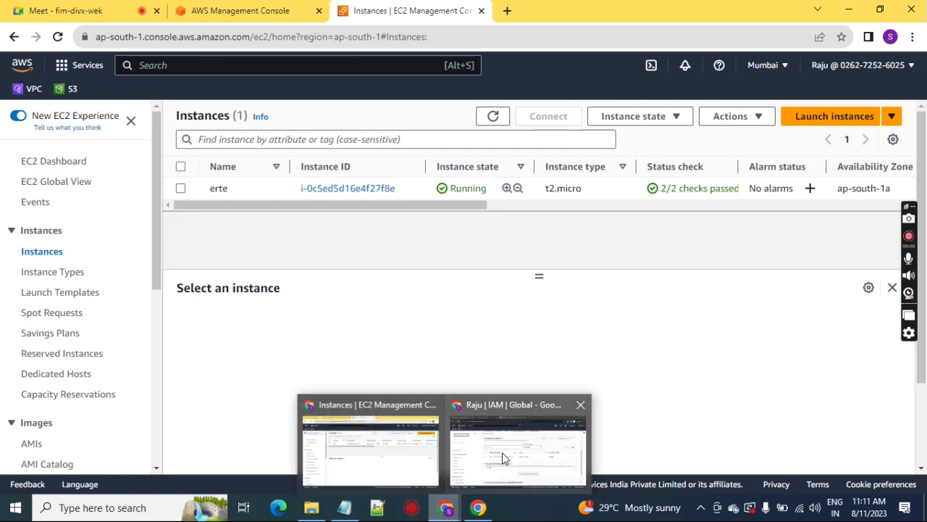
{"action": "left_click", "coordinate": [503, 456]}
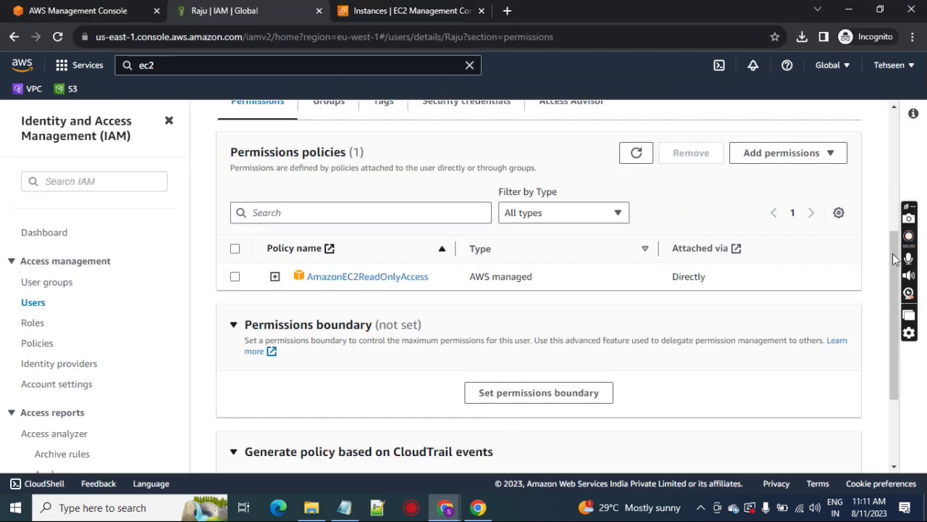
- From the EC2 tab, open S3 in a new tab listing two buckets, then return to the user's EC2 window
{"action": "scroll", "coordinate": [896, 248], "scroll_direction": "up", "scroll_amount": 1}
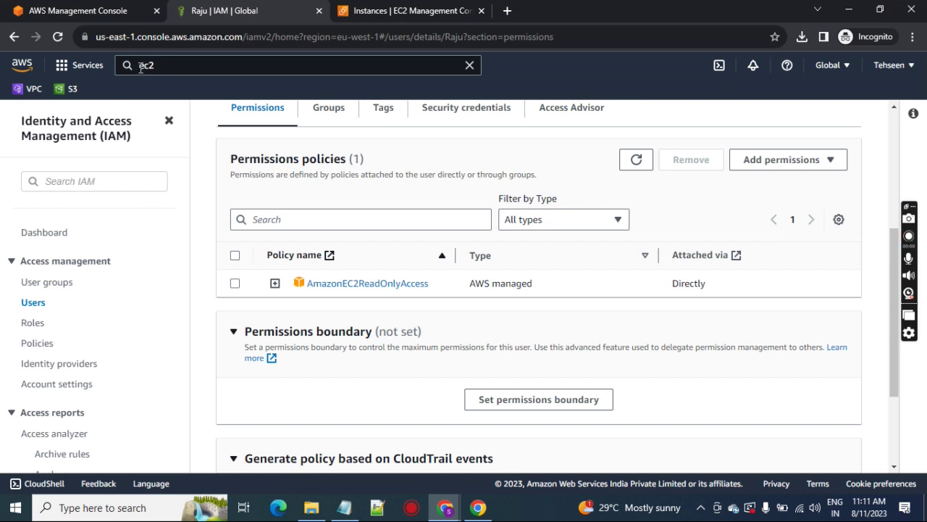
{"action": "left_click", "coordinate": [289, 65]}
{"action": "left_click", "coordinate": [406, 10]}
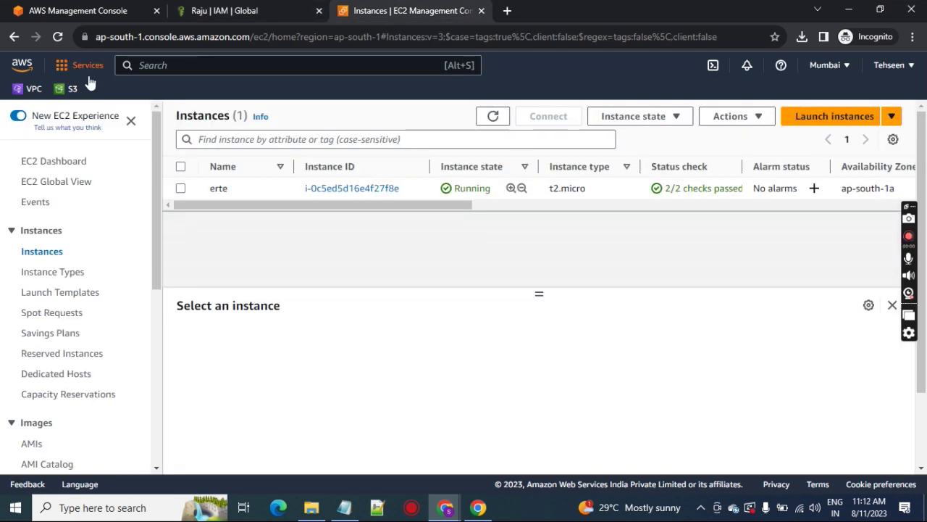
{"action": "right_click", "coordinate": [79, 90]}
{"action": "left_click", "coordinate": [123, 95]}
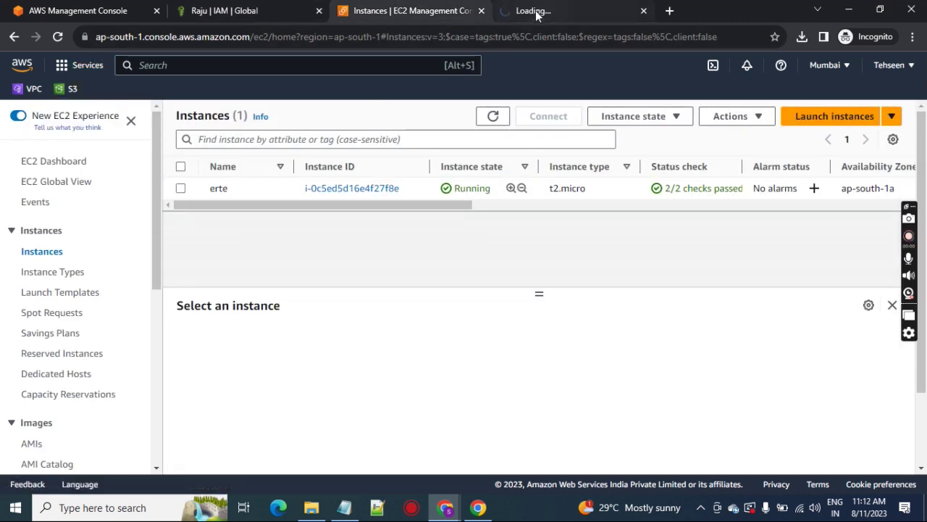
{"action": "left_click", "coordinate": [534, 11]}
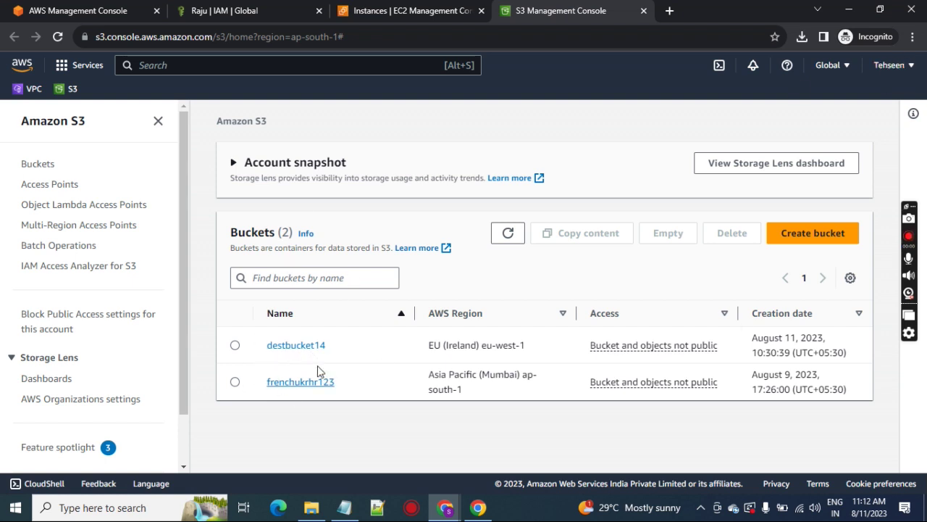
{"action": "left_click", "coordinate": [444, 512]}
{"action": "left_click", "coordinate": [373, 451]}
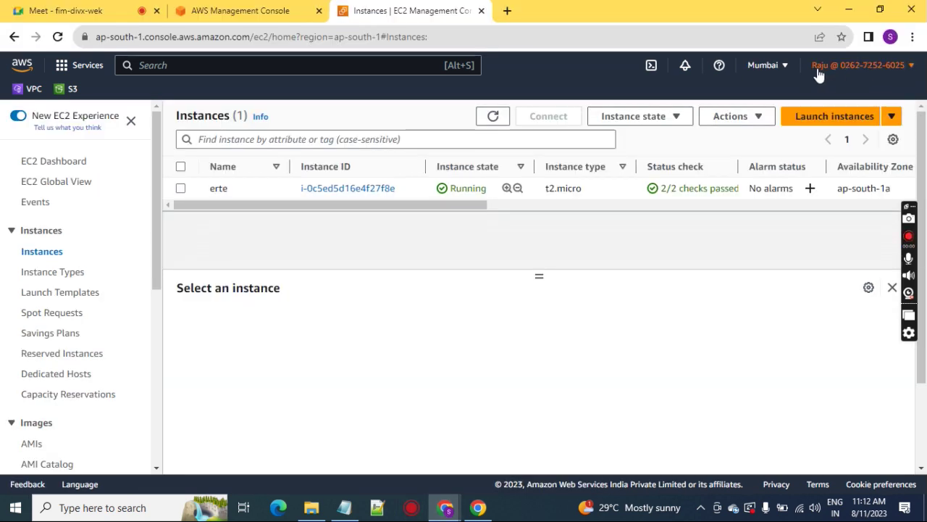
- Open S3 in a new tab in the user's window and go to the Buckets list
{"action": "right_click", "coordinate": [73, 88]}
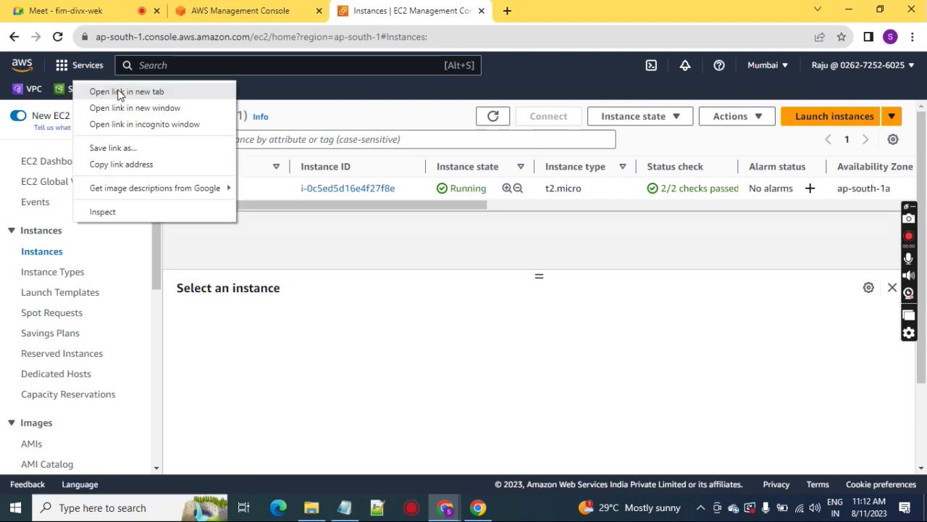
{"action": "left_click", "coordinate": [120, 91]}
{"action": "left_click", "coordinate": [568, 4]}
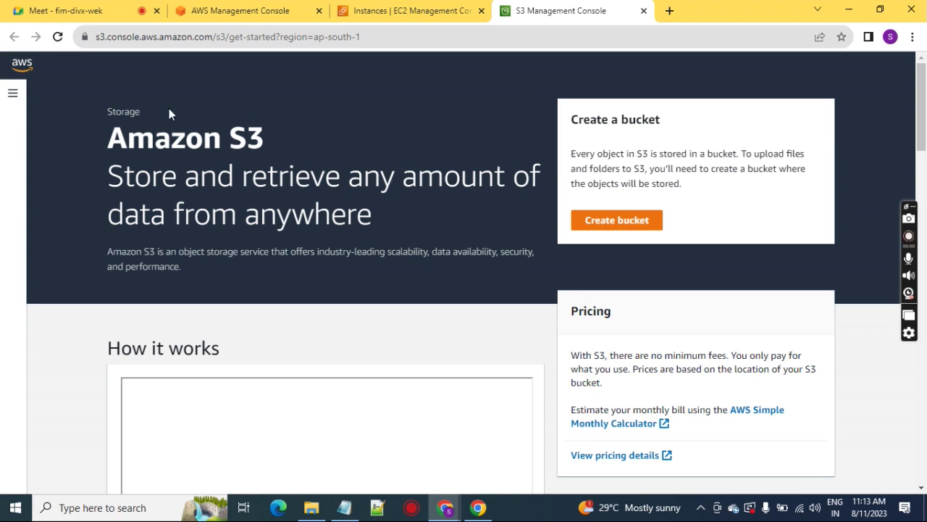
{"action": "left_click", "coordinate": [12, 93]}
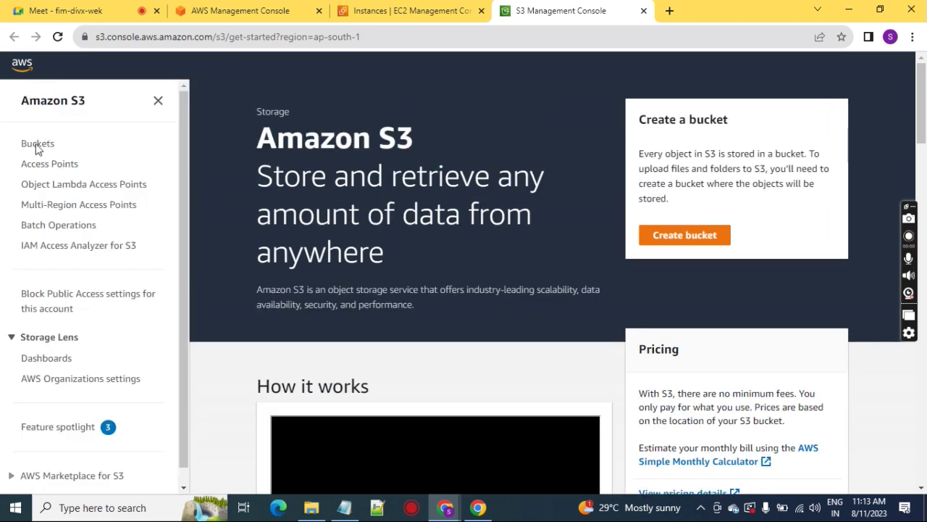
{"action": "left_click", "coordinate": [37, 144]}
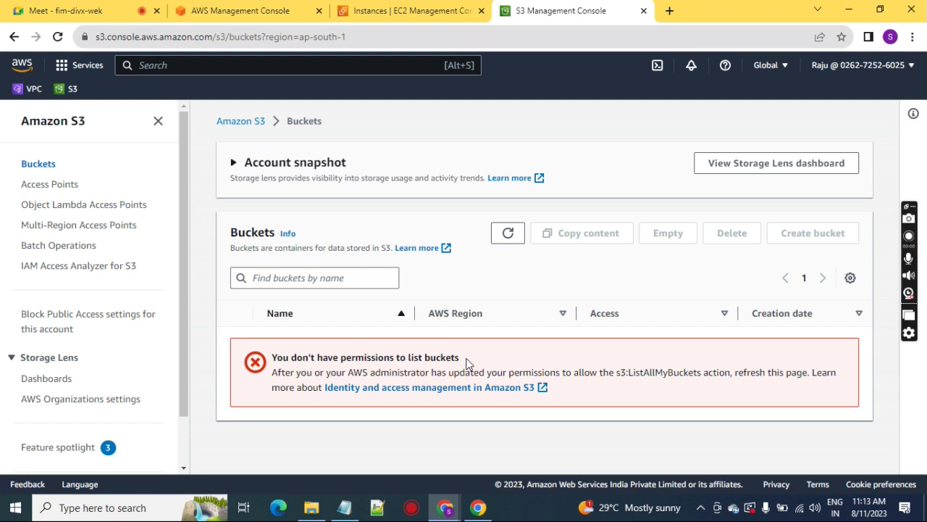
- Compare the account IDs shown in the user's and the admin's S3 windows
{"action": "left_click", "coordinate": [445, 508]}
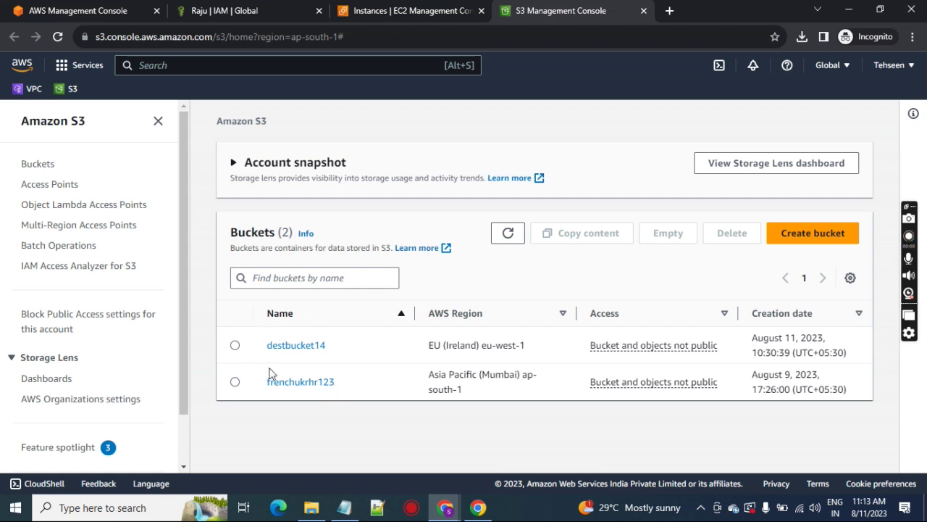
{"action": "left_click", "coordinate": [444, 511]}
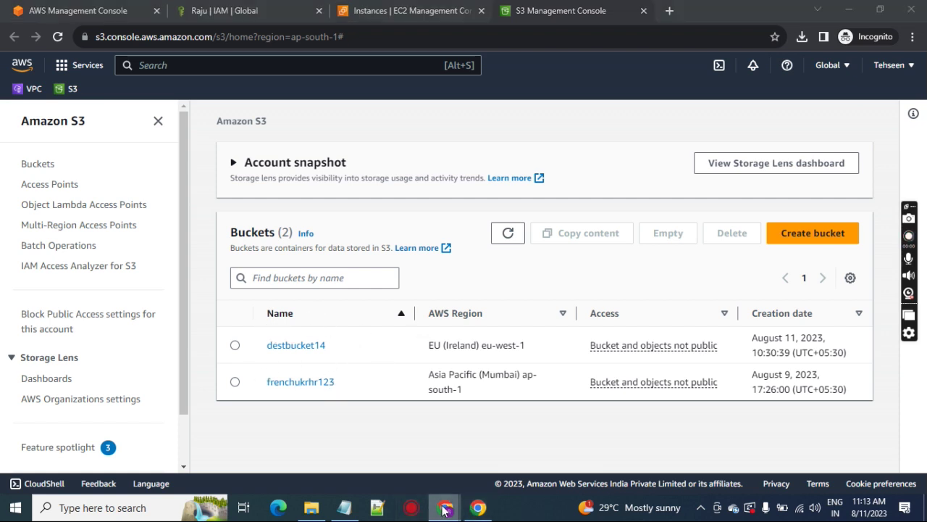
{"action": "left_click", "coordinate": [453, 435]}
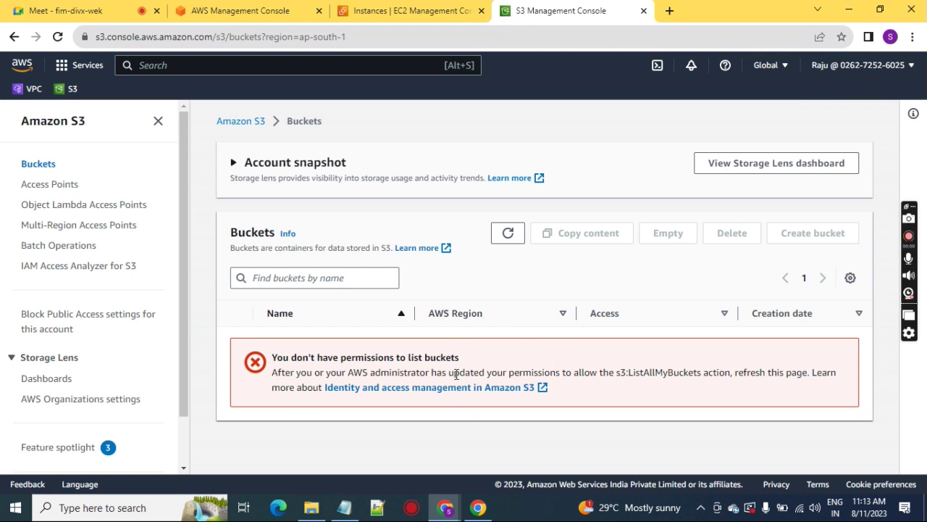
{"action": "left_click", "coordinate": [891, 67]}
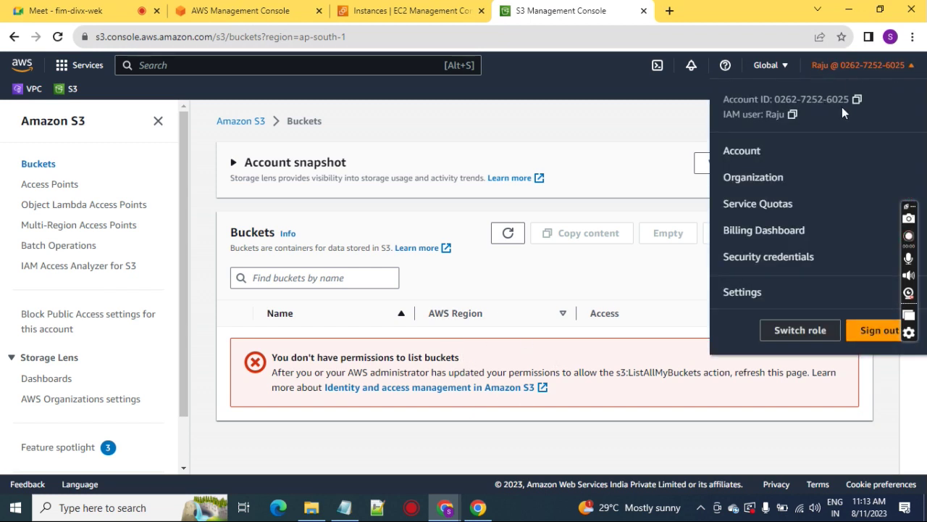
{"action": "left_click_drag", "start_coordinate": [827, 99], "coordinate": [864, 106]}
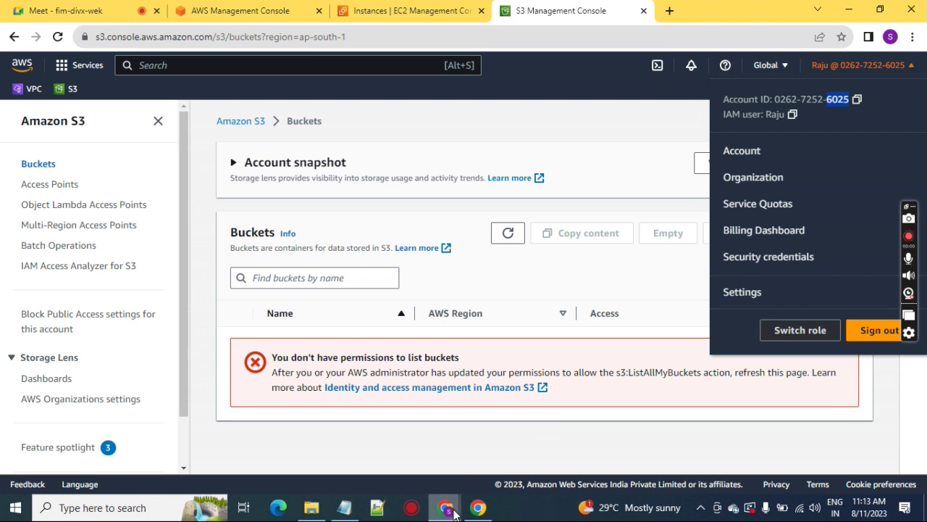
{"action": "left_click", "coordinate": [445, 507]}
{"action": "left_click", "coordinate": [521, 440]}
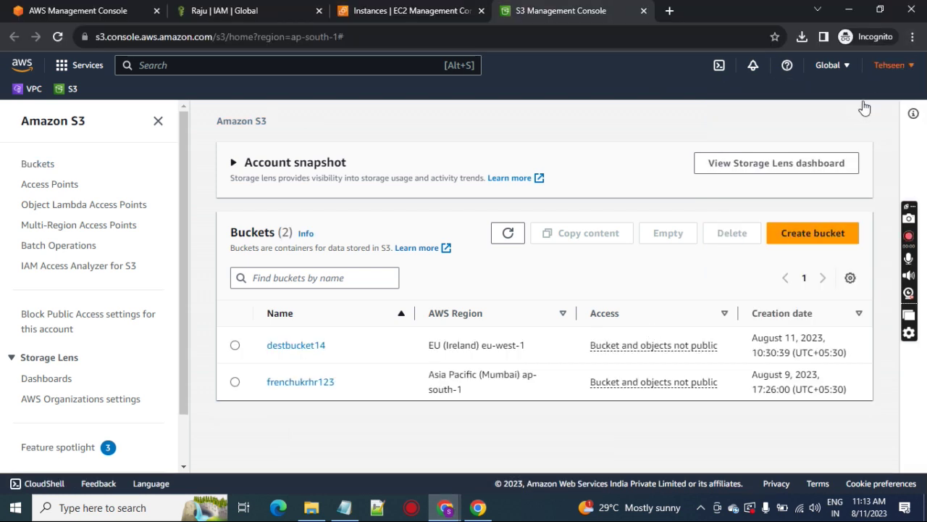
{"action": "left_click", "coordinate": [890, 66]}
{"action": "left_click_drag", "start_coordinate": [826, 99], "coordinate": [857, 102]}
{"action": "left_click", "coordinate": [606, 135]}
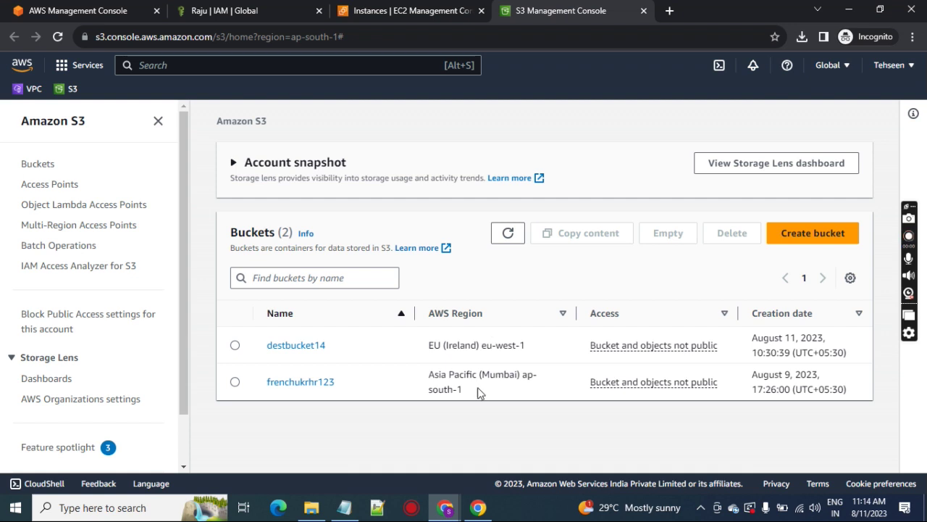
- Switch between the user's and admin's S3 windows, ending in the administrator's browser window
{"action": "left_click", "coordinate": [447, 513]}
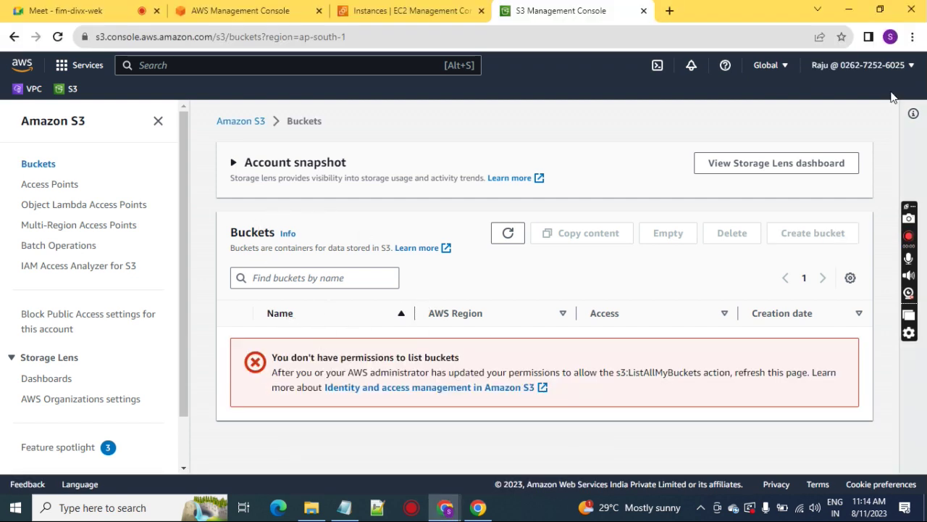
{"action": "mouse_move", "coordinate": [445, 502]}
{"action": "left_click", "coordinate": [499, 434]}
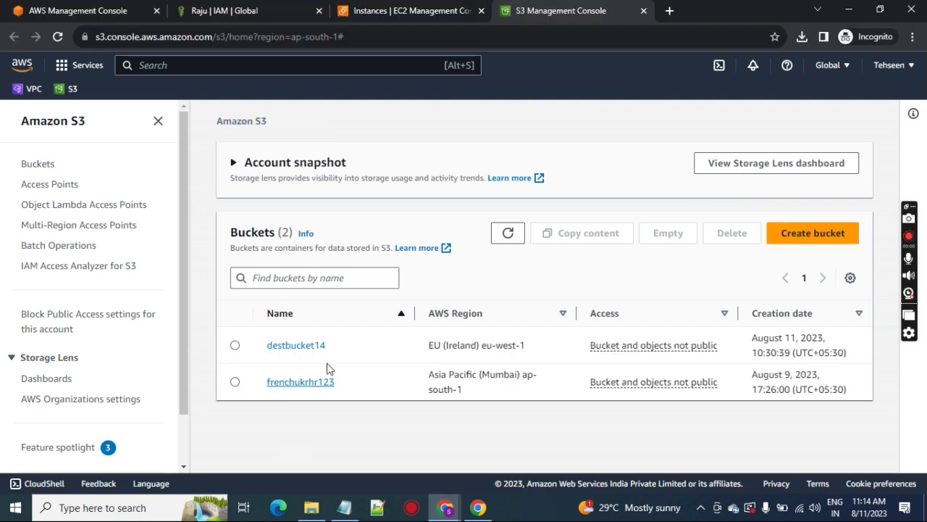
{"action": "left_click", "coordinate": [445, 507]}
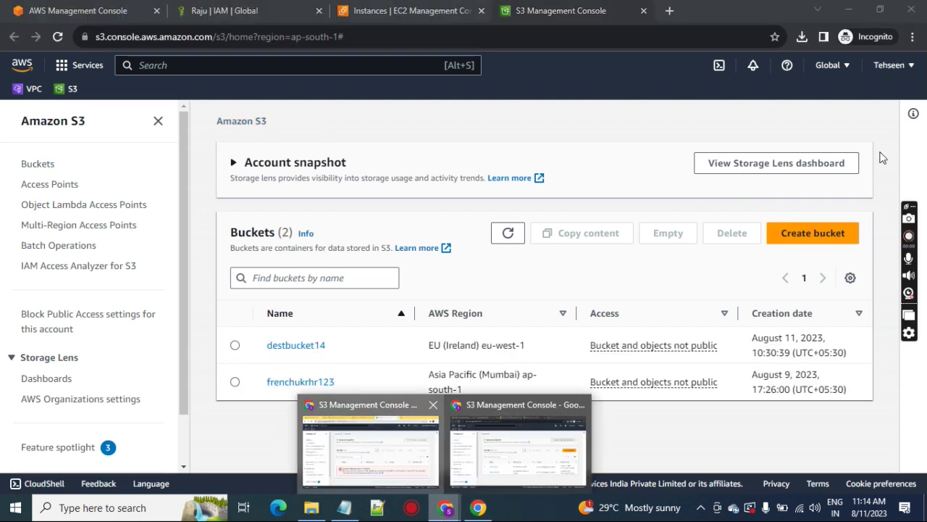
{"action": "key", "text": "alt+Tab"}
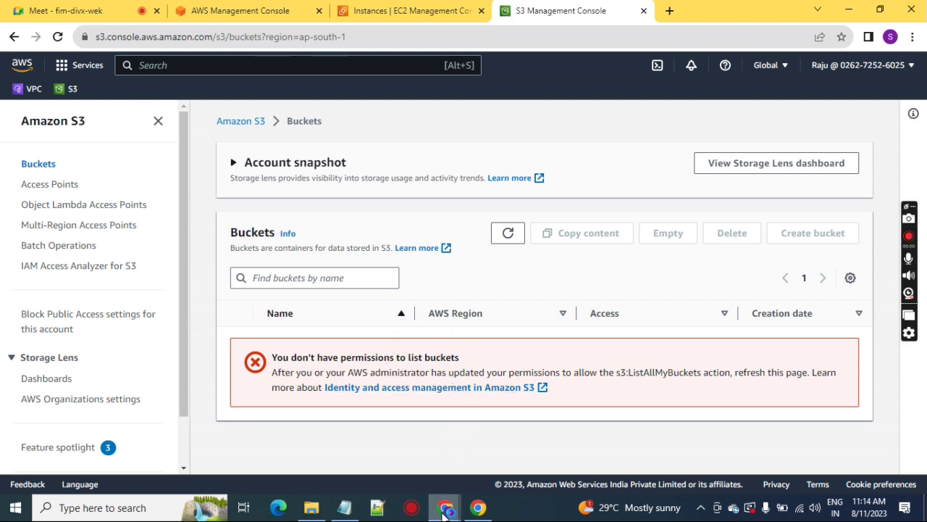
{"action": "mouse_move", "coordinate": [443, 505]}
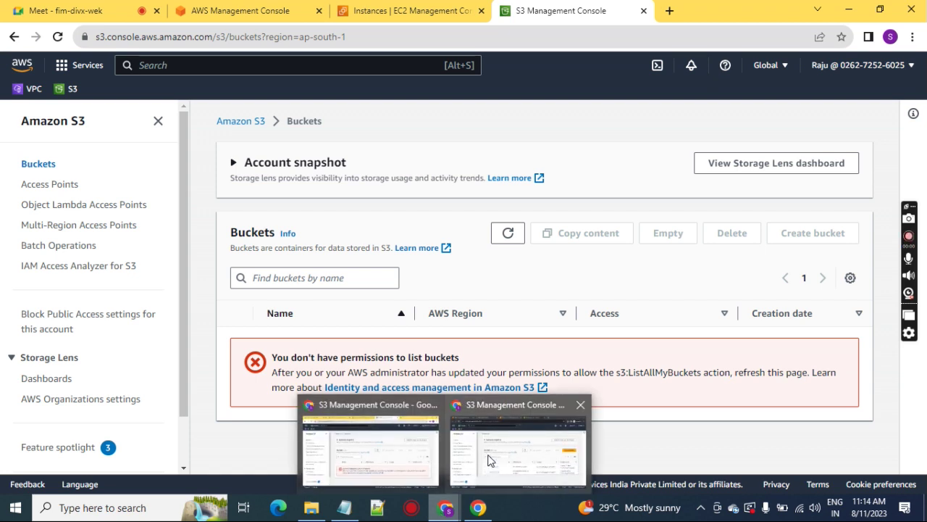
{"action": "left_click", "coordinate": [491, 461]}
- From IAM Users, open the first user and start Add permissions with 'Attach policies directly'
{"action": "key", "text": "ctrl+2"}
{"action": "left_click", "coordinate": [594, 313]}
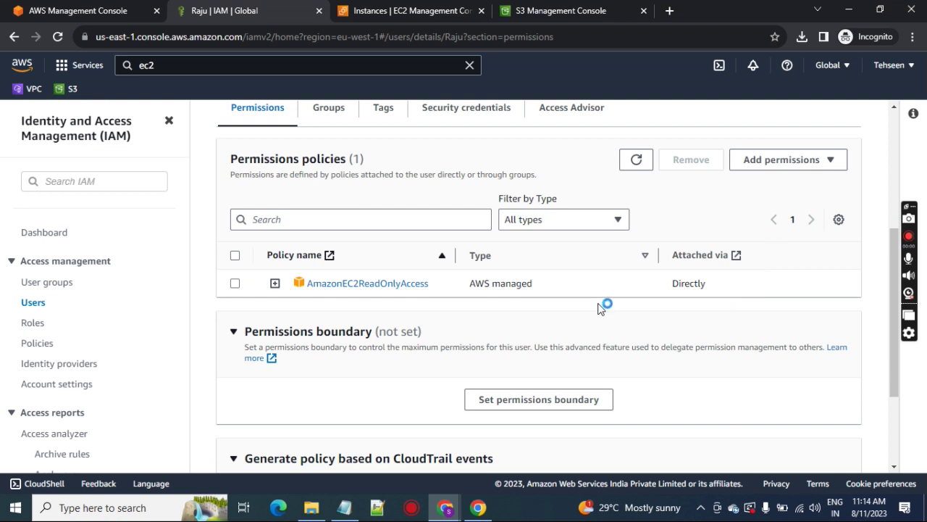
{"action": "left_click", "coordinate": [895, 152]}
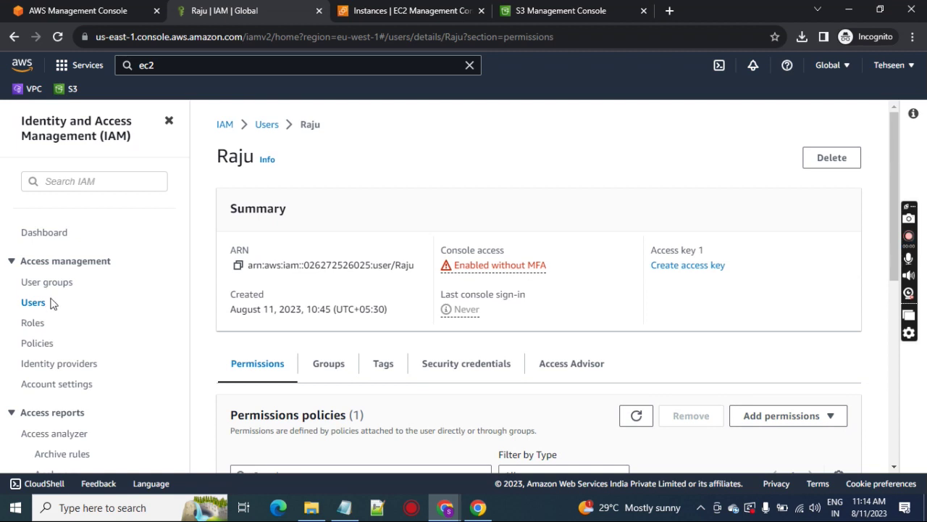
{"action": "left_click", "coordinate": [29, 306]}
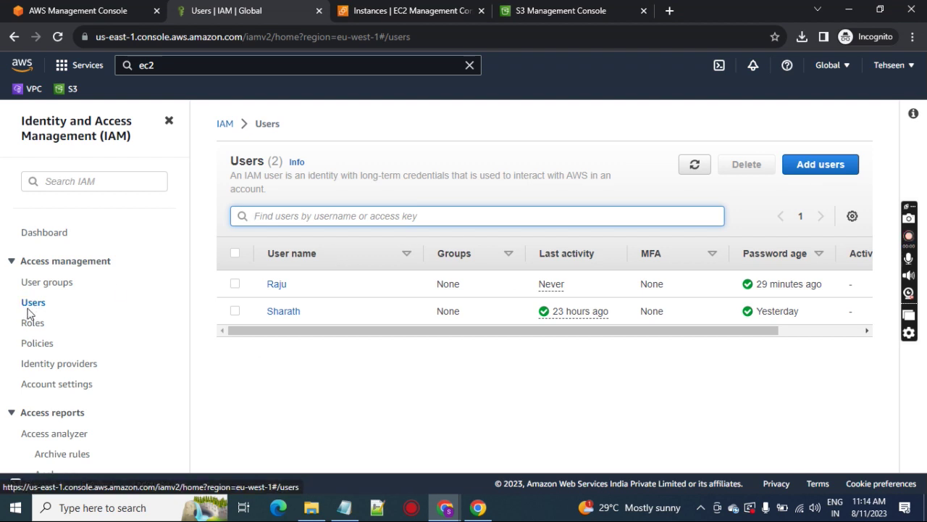
{"action": "left_click", "coordinate": [278, 290]}
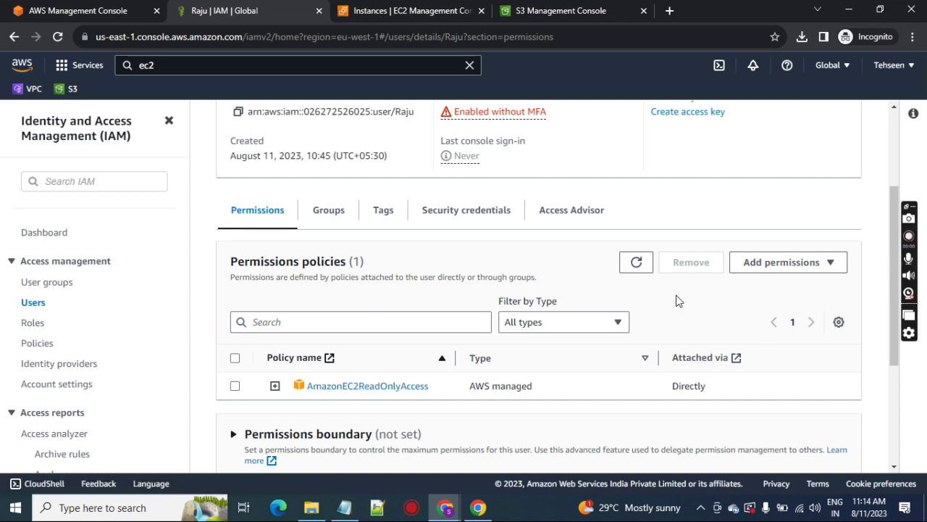
{"action": "left_click", "coordinate": [766, 267]}
{"action": "left_click", "coordinate": [762, 287]}
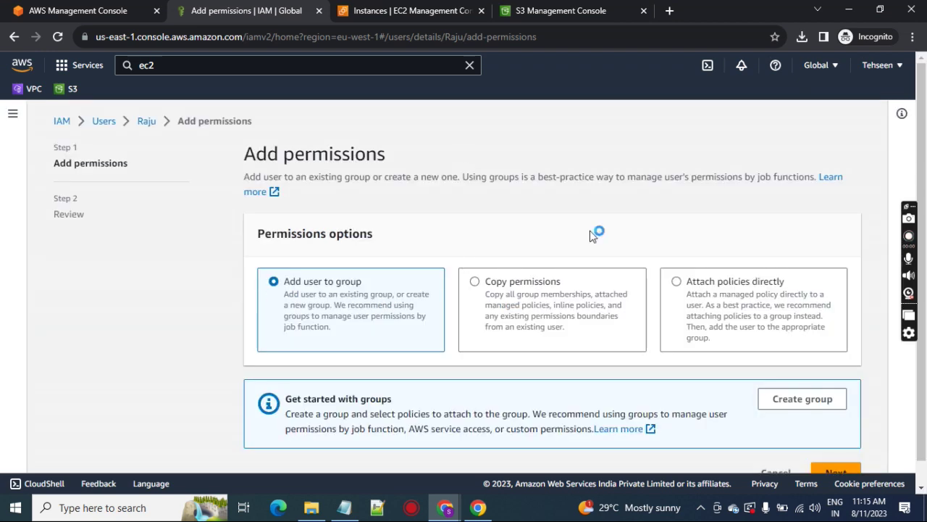
{"action": "left_click", "coordinate": [810, 298]}
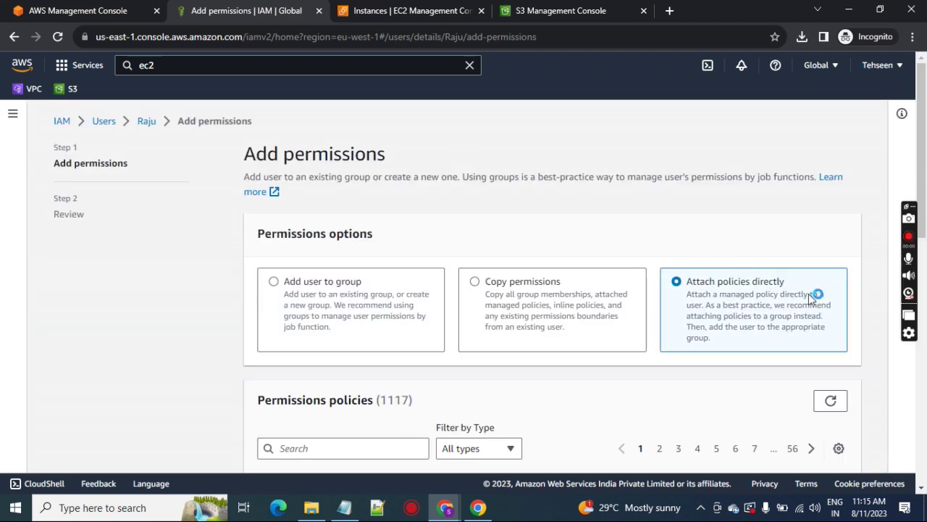
- Search the policies for 's3' and tick AmazonS3ReadOnlyAccess
{"action": "scroll", "coordinate": [926, 163], "scroll_direction": "down", "scroll_amount": 1}
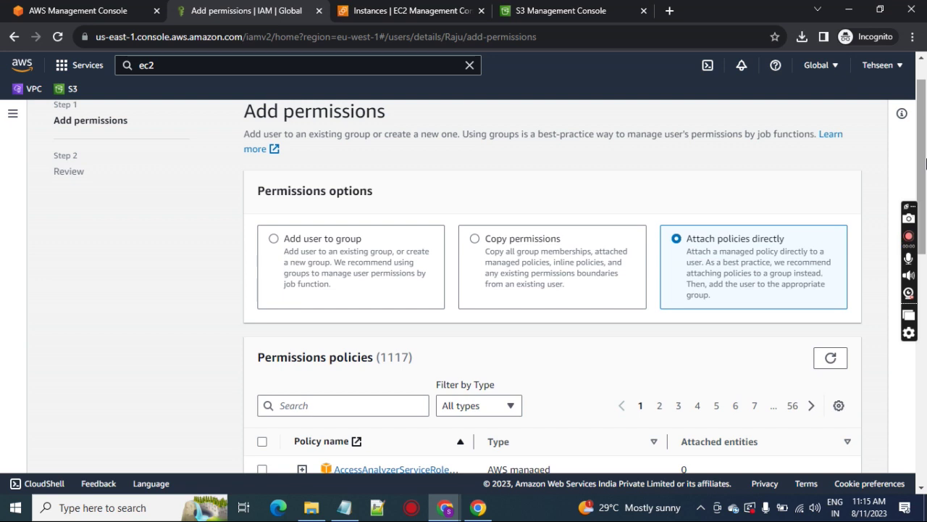
{"action": "scroll", "coordinate": [926, 164], "scroll_direction": "down", "scroll_amount": 1}
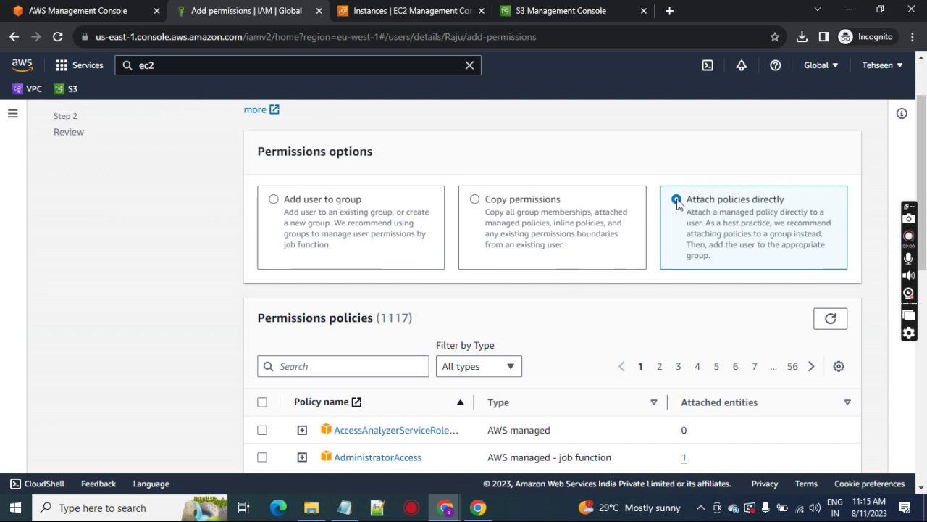
{"action": "scroll", "coordinate": [352, 256], "scroll_direction": "down", "scroll_amount": 3}
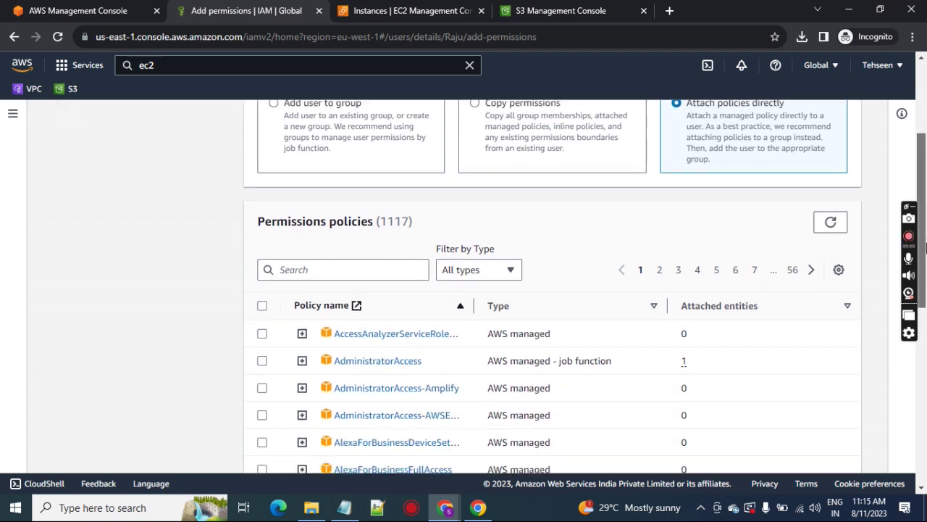
{"action": "scroll", "coordinate": [352, 256], "scroll_direction": "down", "scroll_amount": 3}
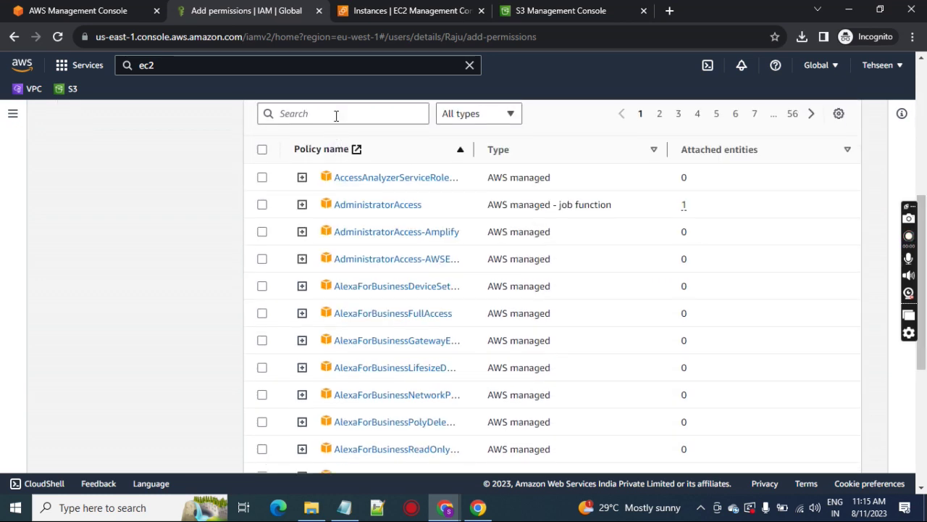
{"action": "scroll", "coordinate": [926, 245], "scroll_direction": "up", "scroll_amount": 2}
{"action": "left_click", "coordinate": [346, 170]}
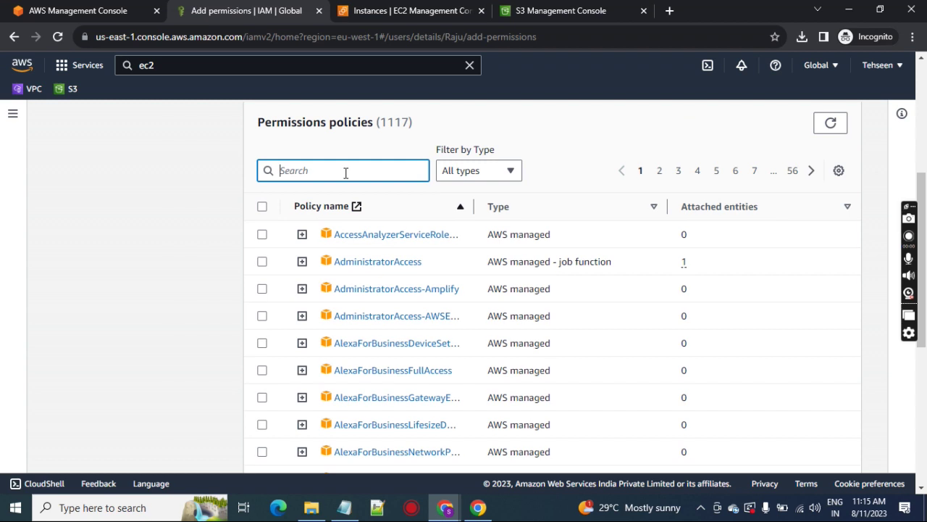
{"action": "type", "text": "s3"}
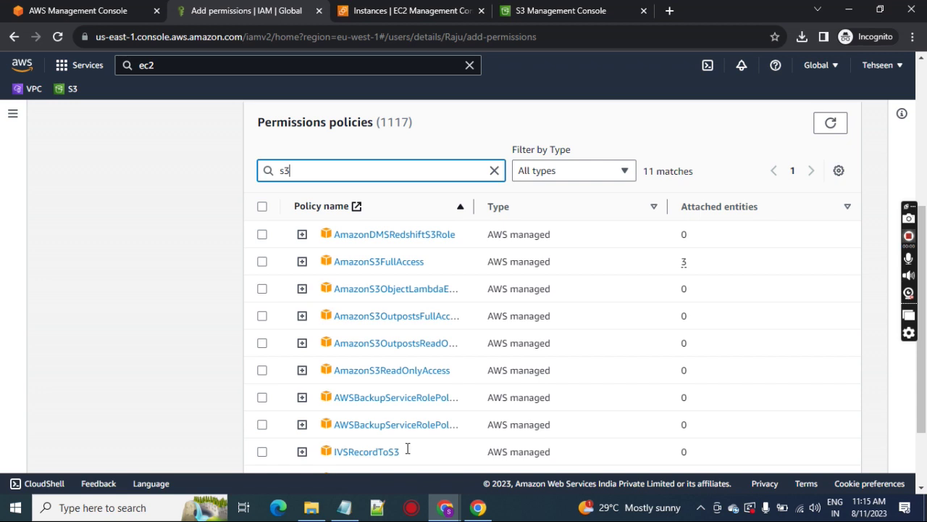
{"action": "scroll", "coordinate": [408, 448], "scroll_direction": "down", "scroll_amount": 1}
{"action": "left_click_drag", "start_coordinate": [474, 178], "coordinate": [675, 181]}
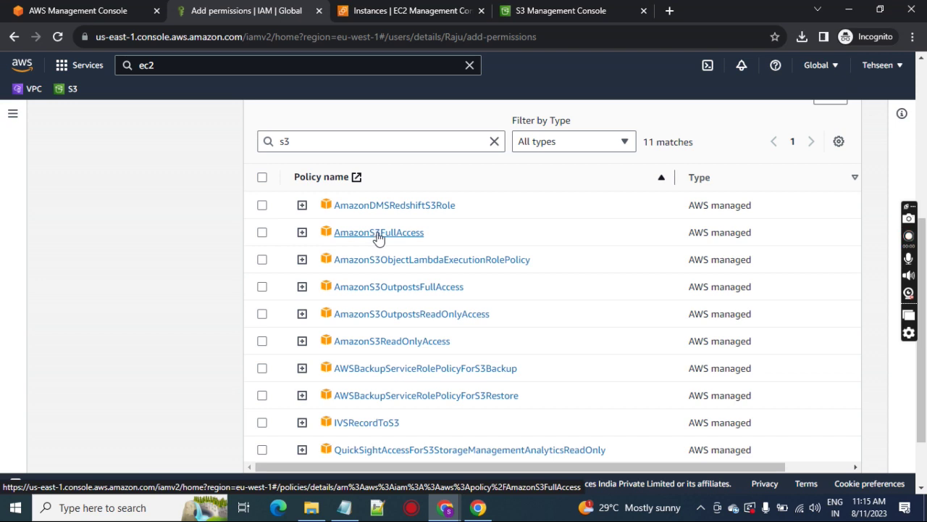
{"action": "left_click", "coordinate": [262, 341]}
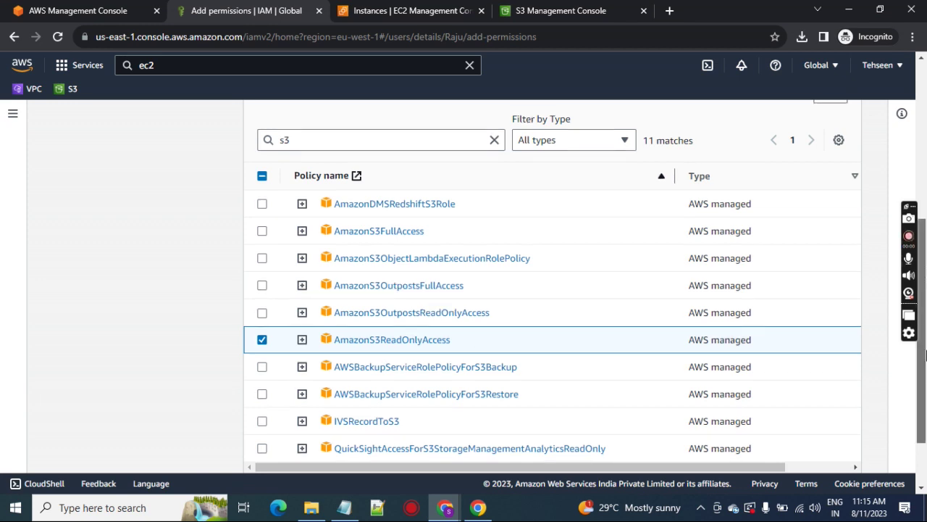
- Go through the review step and add the policy, getting '1 policy added'
{"action": "scroll", "coordinate": [849, 459], "scroll_direction": "down", "scroll_amount": 2}
{"action": "left_click", "coordinate": [841, 451]}
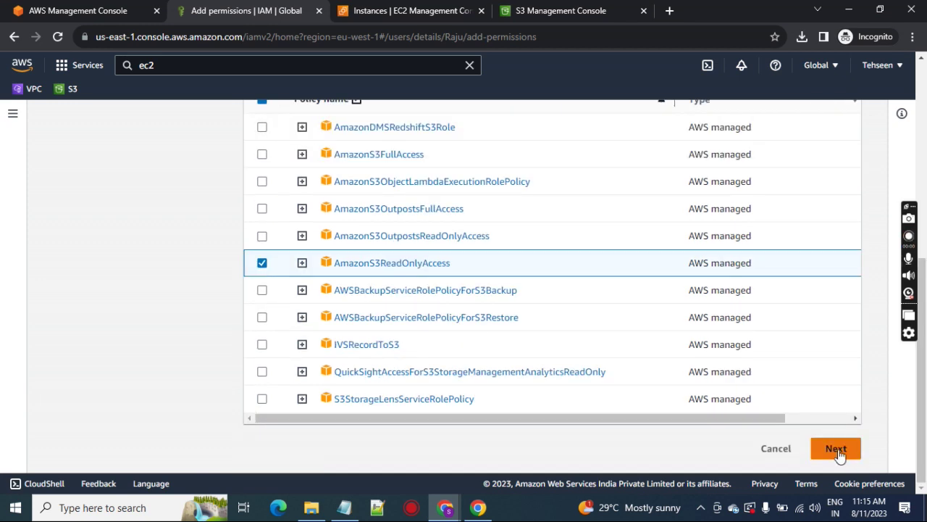
{"action": "left_click", "coordinate": [826, 435]}
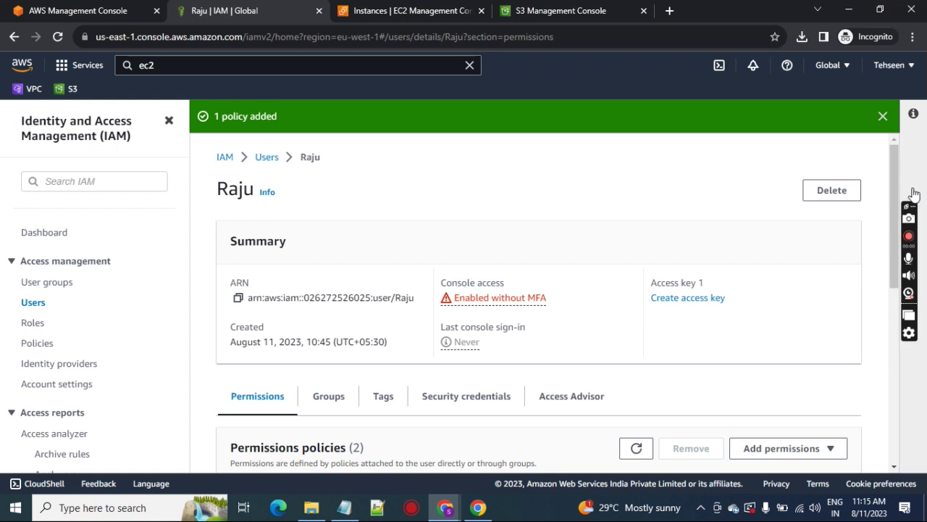
- Dismiss the '1 policy added' banner, check both attached policies, then bring the user's S3 window forward
{"action": "left_click_drag", "start_coordinate": [895, 192], "coordinate": [894, 293]}
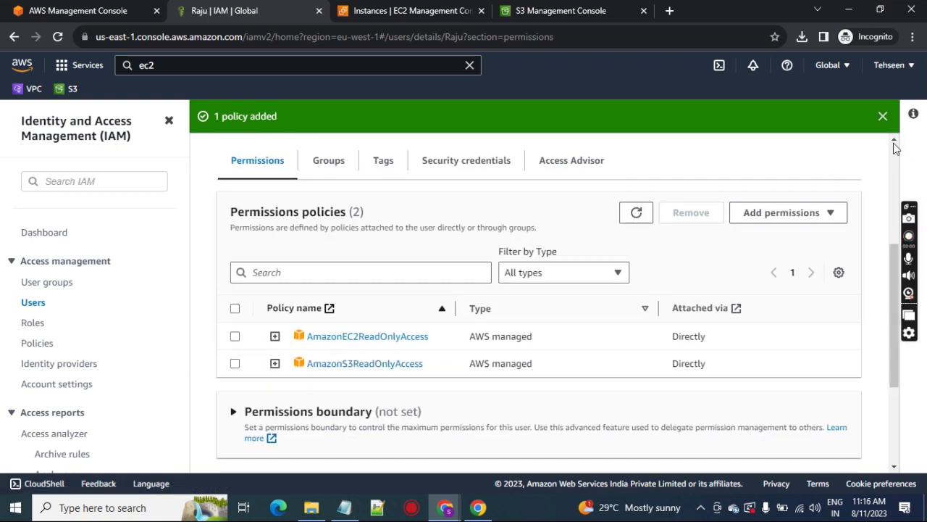
{"action": "left_click", "coordinate": [883, 117]}
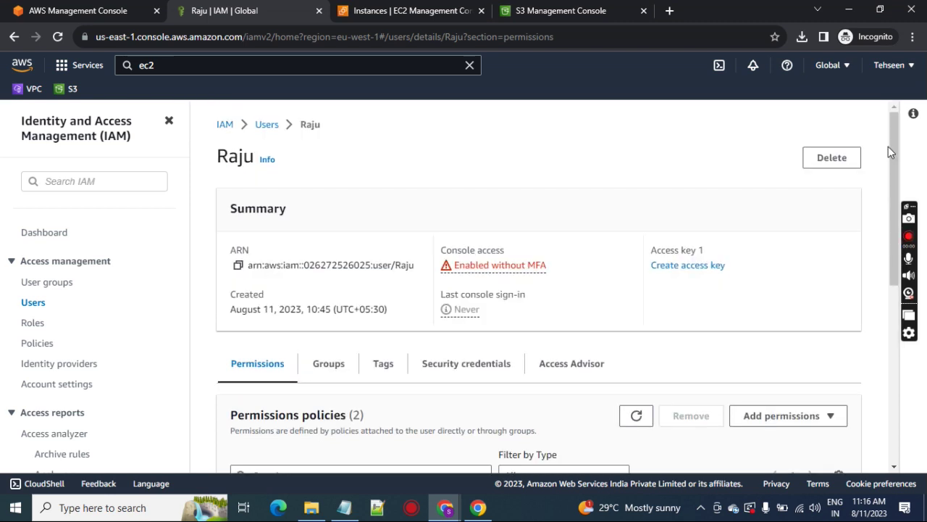
{"action": "left_click_drag", "start_coordinate": [895, 154], "coordinate": [865, 267]}
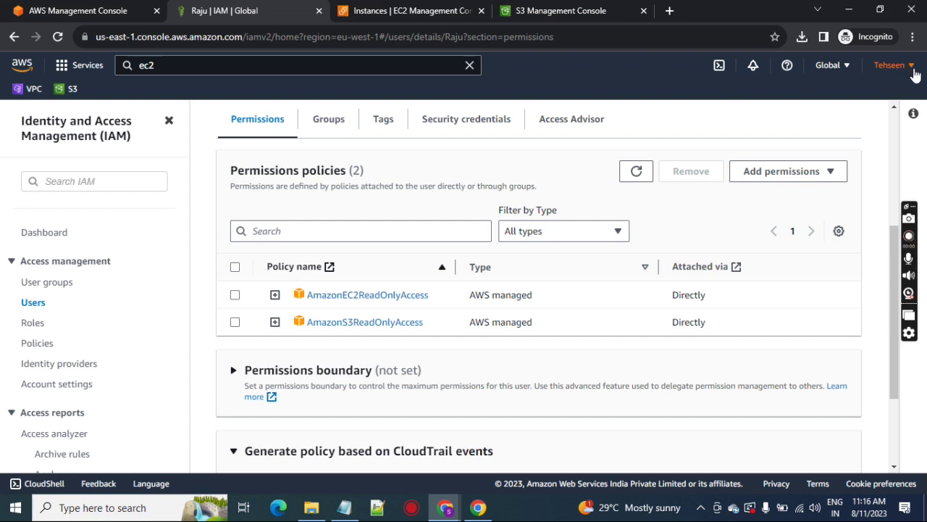
{"action": "mouse_move", "coordinate": [446, 503]}
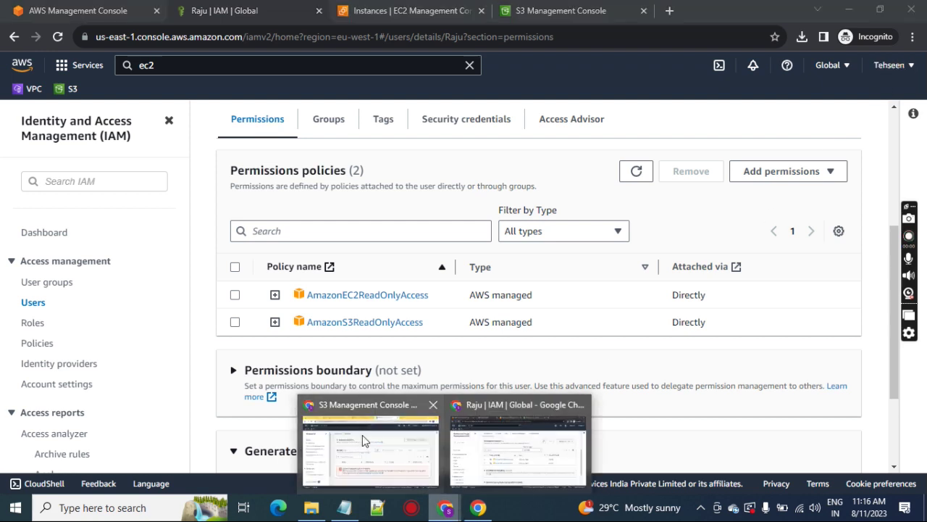
{"action": "left_click", "coordinate": [363, 439]}
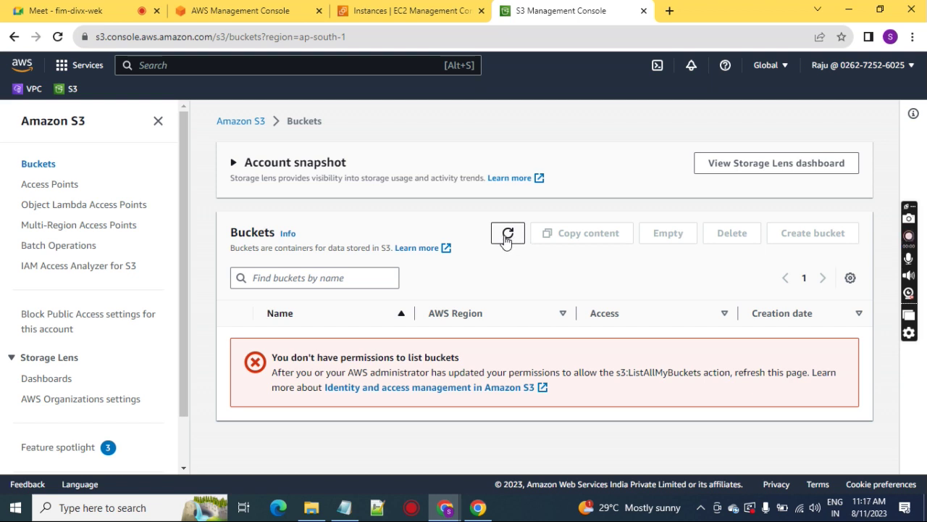
- Reload the Buckets list, select frenchukrhr123 instead of destbucket14, and open its Delete bucket page
{"action": "left_click", "coordinate": [57, 36]}
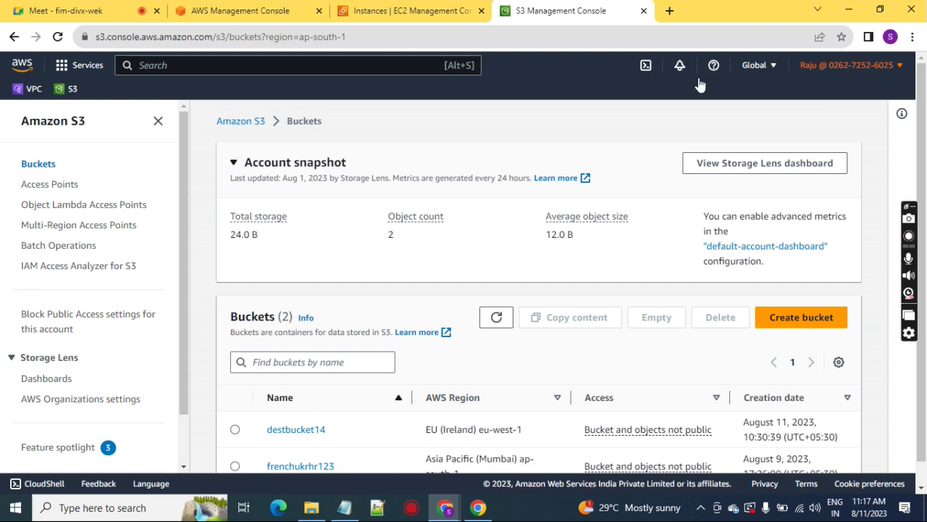
{"action": "scroll", "coordinate": [223, 411], "scroll_direction": "down", "scroll_amount": 1}
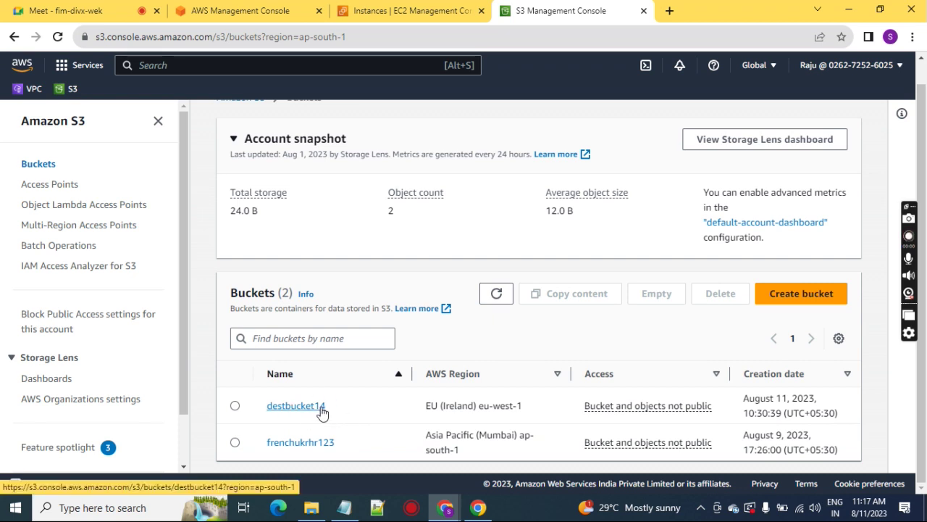
{"action": "left_click", "coordinate": [235, 407]}
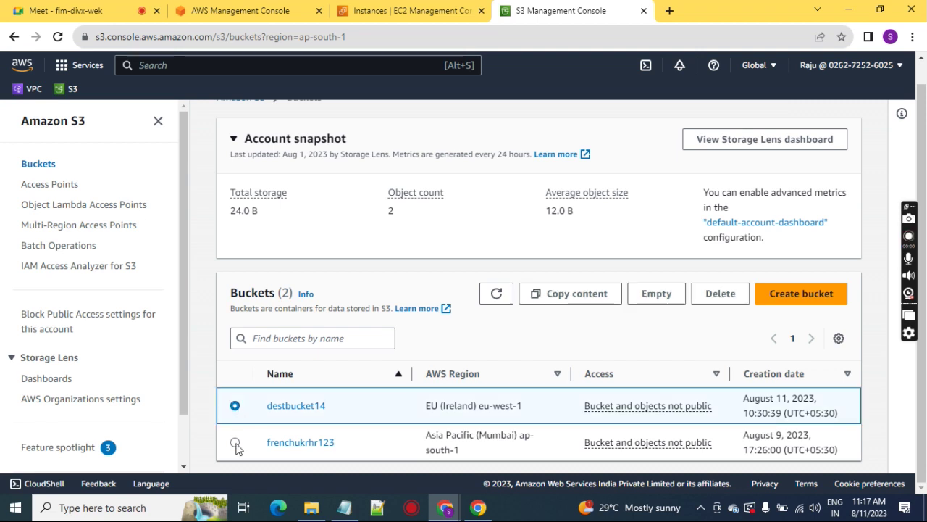
{"action": "left_click", "coordinate": [236, 443]}
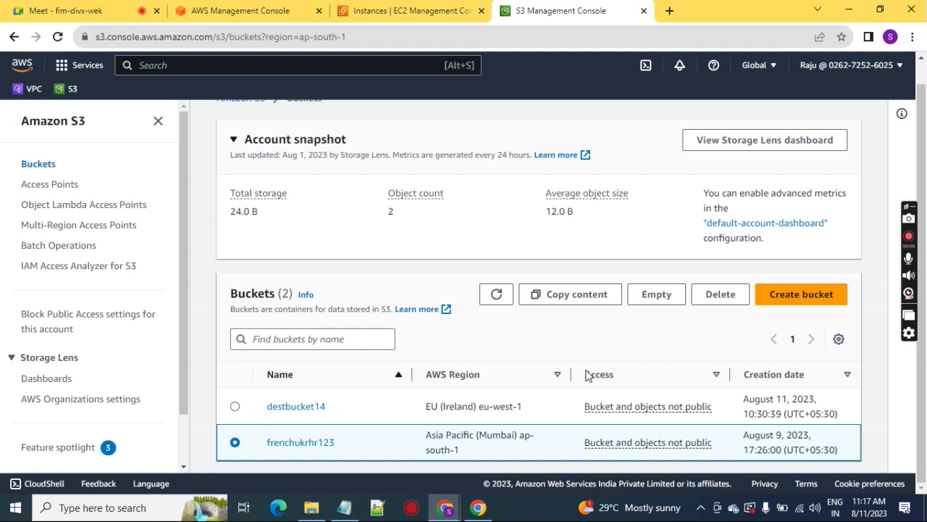
{"action": "left_click", "coordinate": [726, 297]}
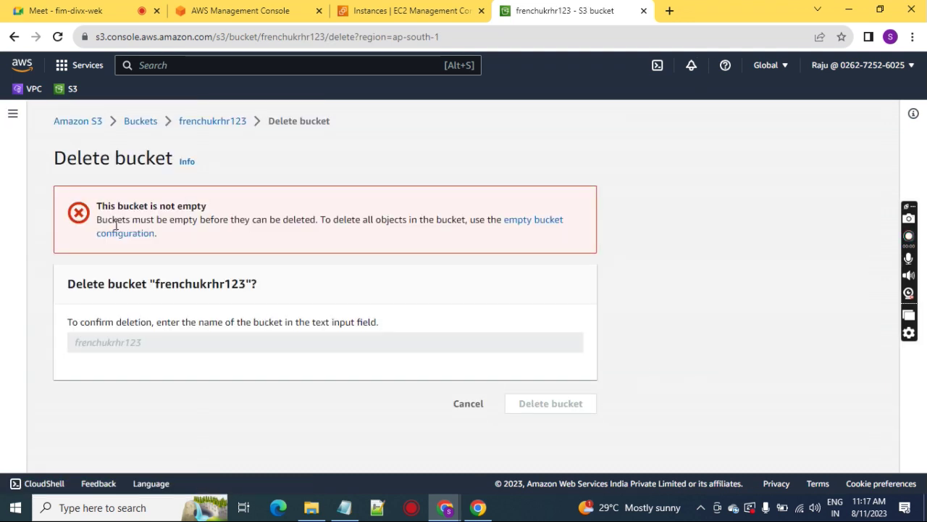
- Highlight the 'bucket not empty' warning, cancel deleting frenchukrhr123, and start a new bucket
{"action": "left_click_drag", "start_coordinate": [98, 204], "coordinate": [342, 233]}
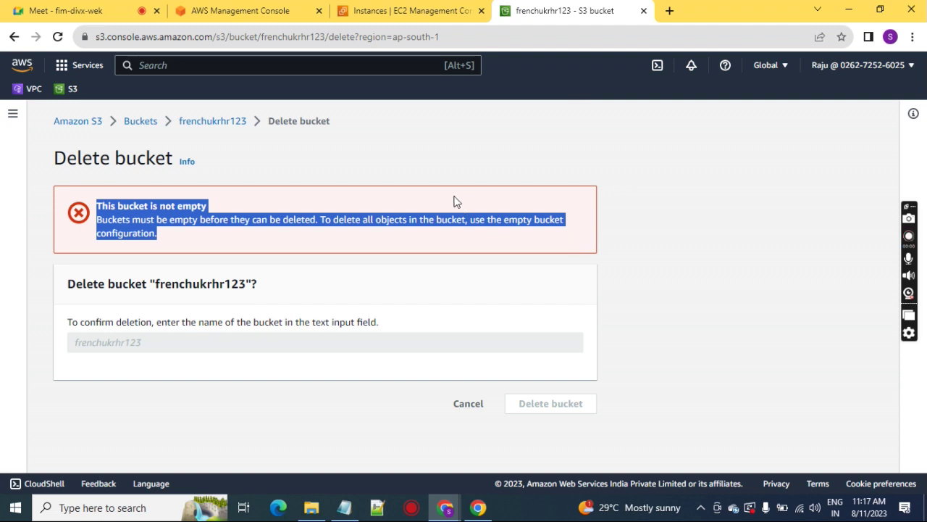
{"action": "left_click", "coordinate": [449, 250]}
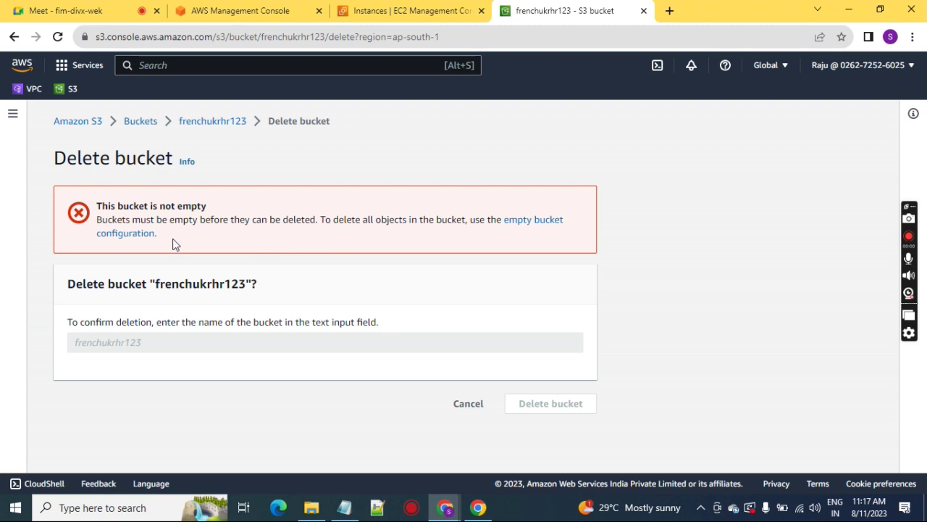
{"action": "left_click_drag", "start_coordinate": [97, 205], "coordinate": [186, 229]}
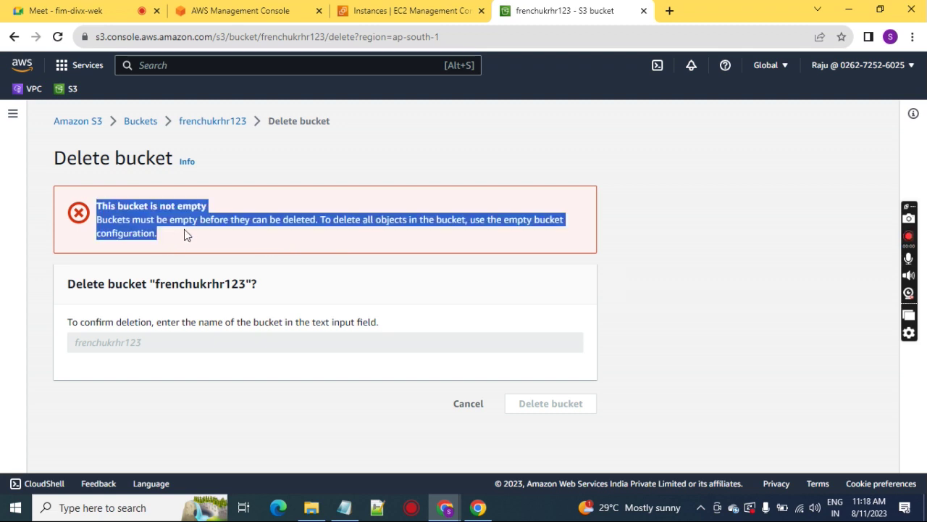
{"action": "left_click", "coordinate": [468, 405]}
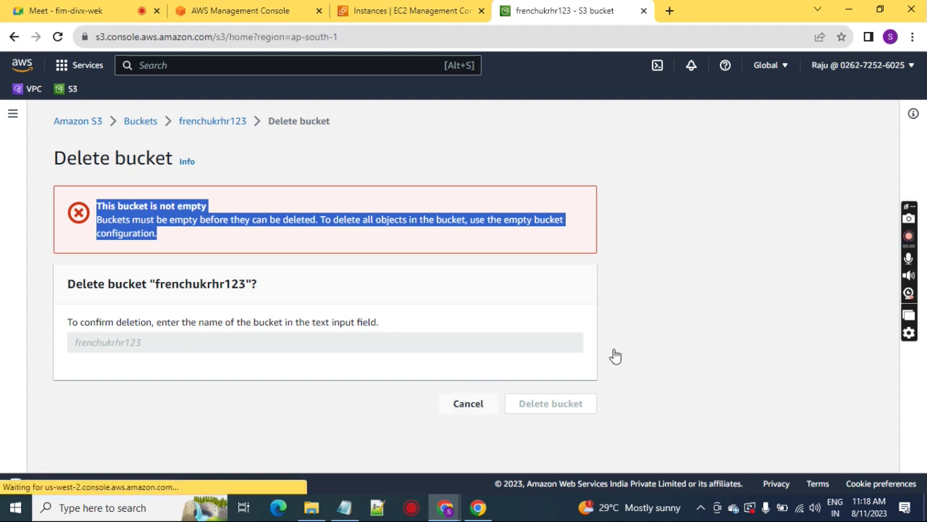
{"action": "left_click", "coordinate": [817, 244]}
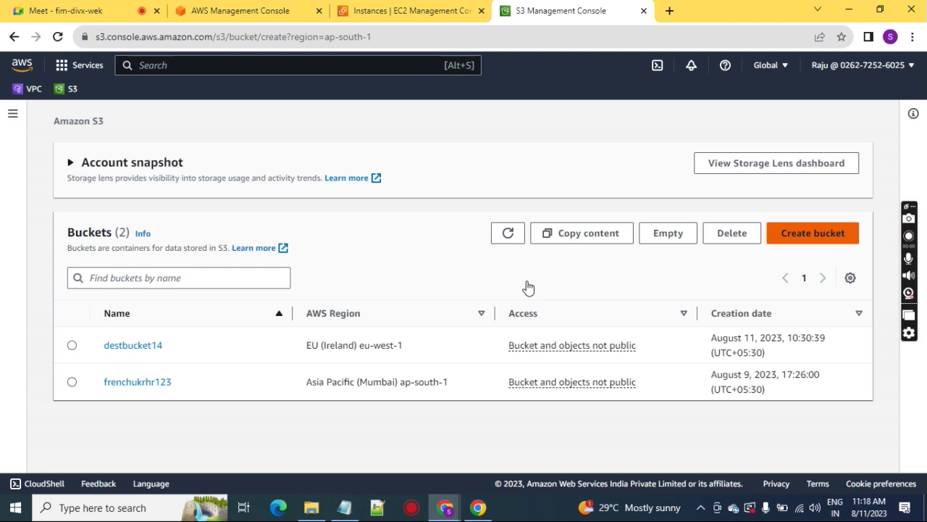
- Name the new bucket 'ghgfhththrturturtur' and submit it for creation
{"action": "left_click", "coordinate": [176, 284]}
{"action": "type", "text": "ghgfhththrturturtur"}
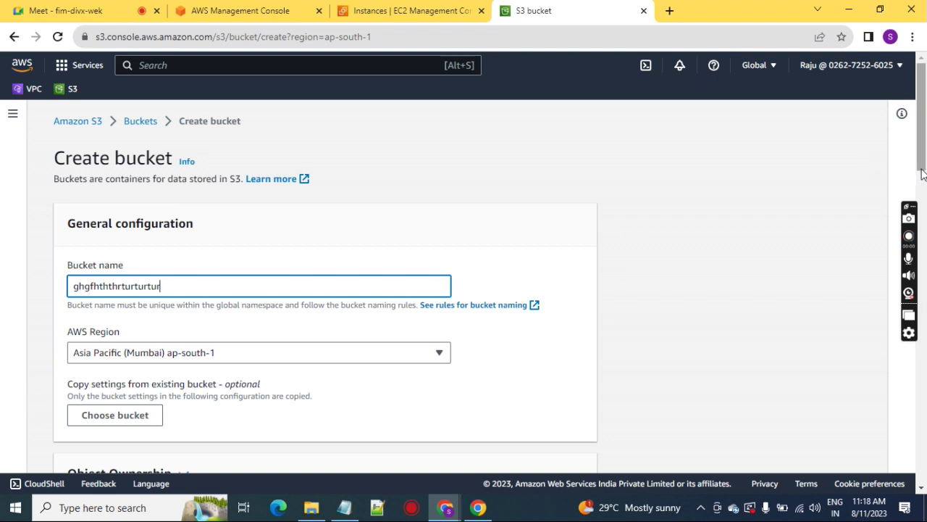
{"action": "left_click_drag", "start_coordinate": [923, 174], "coordinate": [923, 449]}
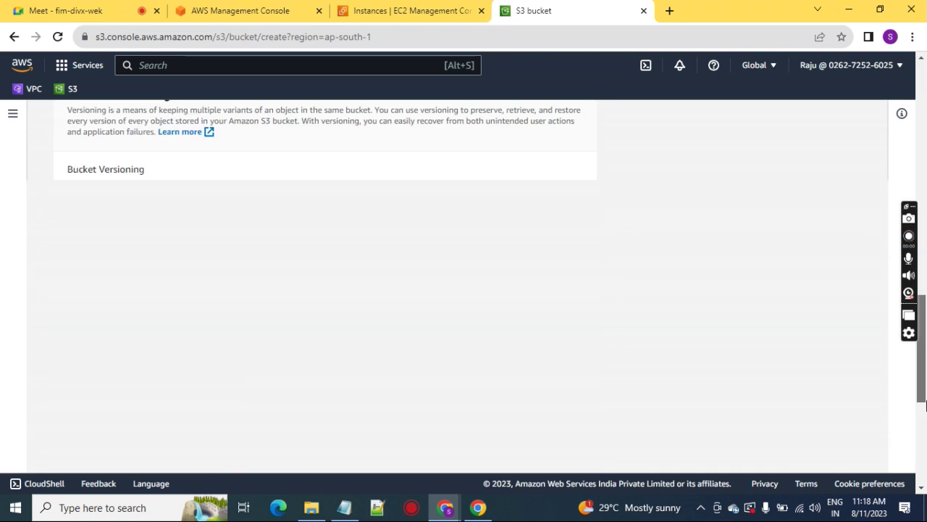
{"action": "scroll", "coordinate": [901, 428], "scroll_direction": "down", "scroll_amount": 3}
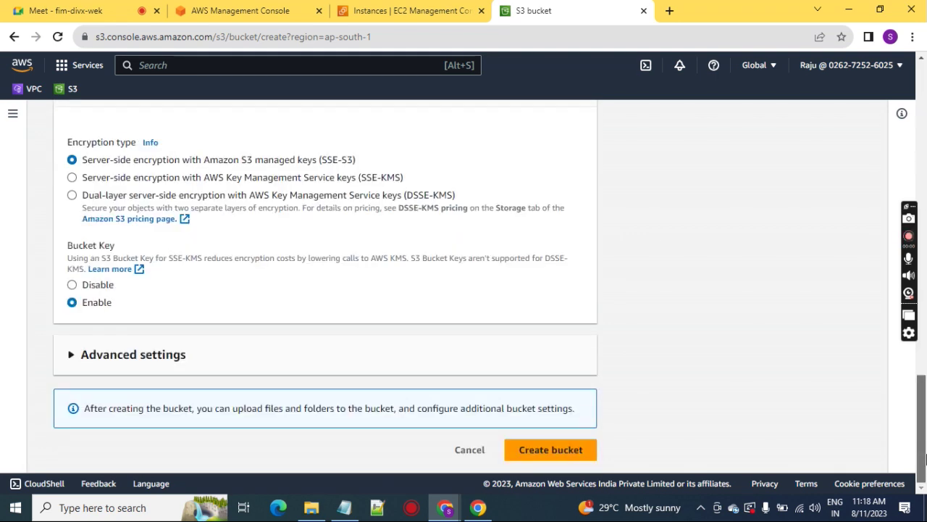
{"action": "left_click", "coordinate": [565, 457]}
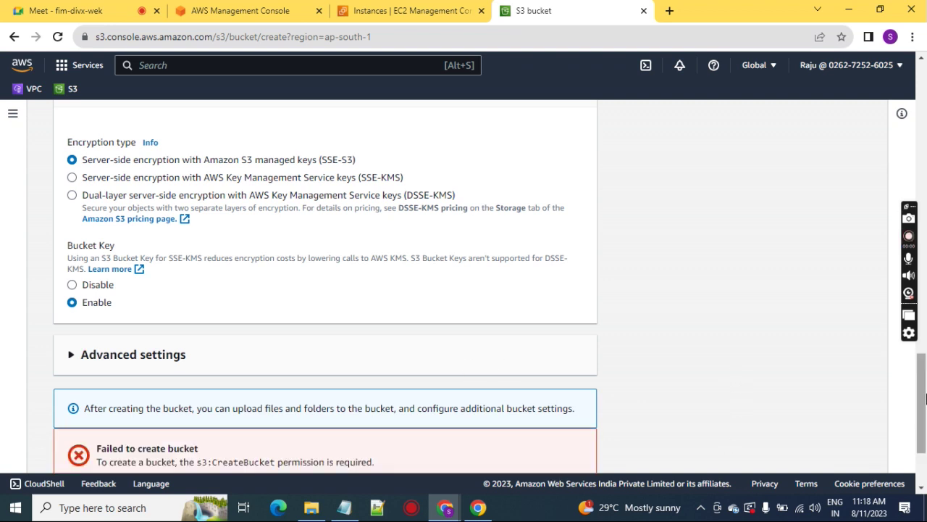
- Highlight the 'Failed to create bucket' error and missing s3:CreateBucket permission, then cancel creation
{"action": "left_click_drag", "start_coordinate": [99, 324], "coordinate": [203, 325]}
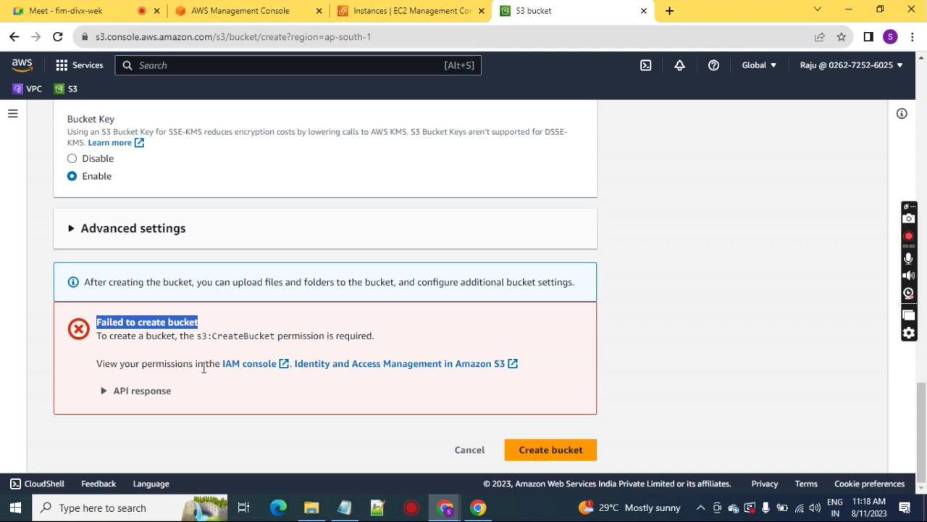
{"action": "left_click_drag", "start_coordinate": [87, 341], "coordinate": [385, 337]}
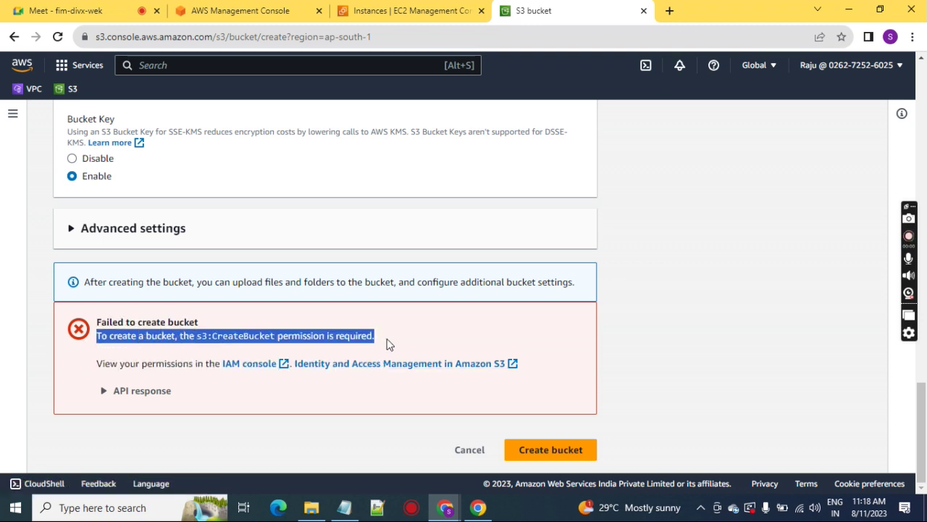
{"action": "left_click", "coordinate": [387, 328]}
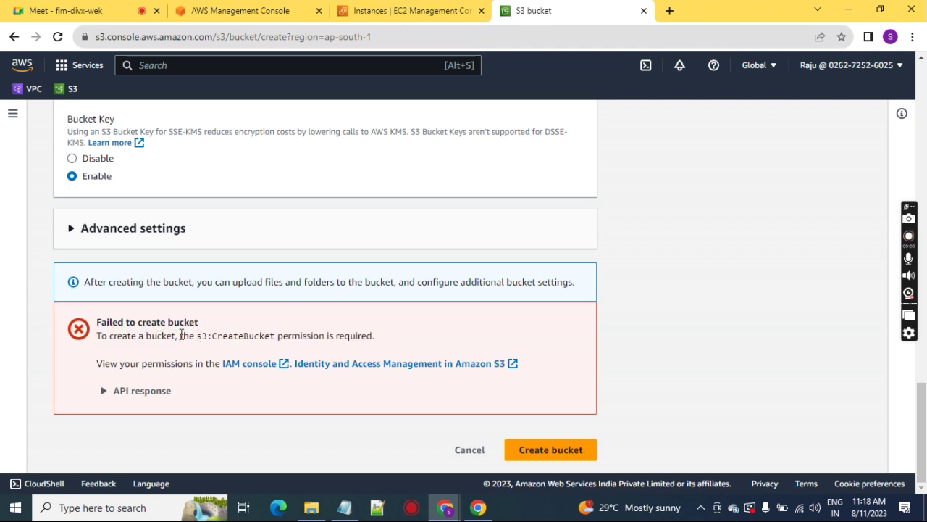
{"action": "left_click_drag", "start_coordinate": [100, 334], "coordinate": [388, 344]}
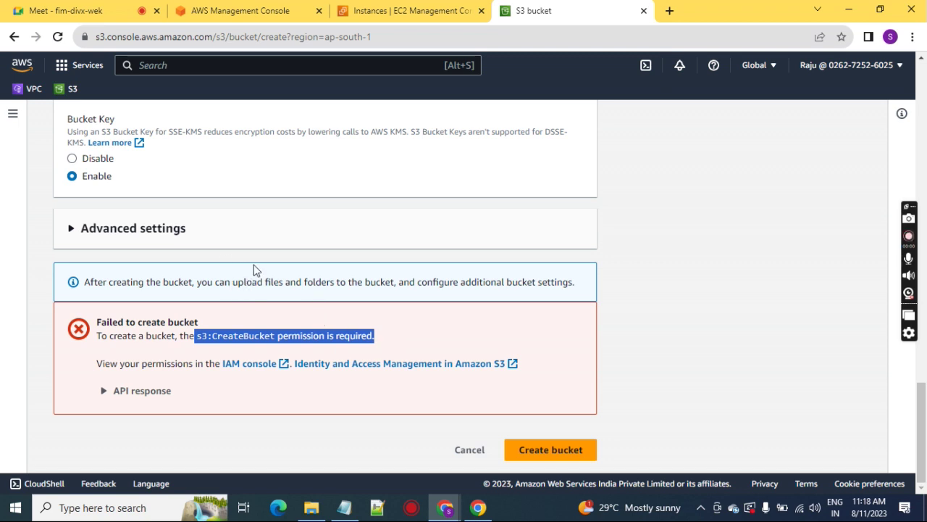
{"action": "left_click", "coordinate": [459, 447]}
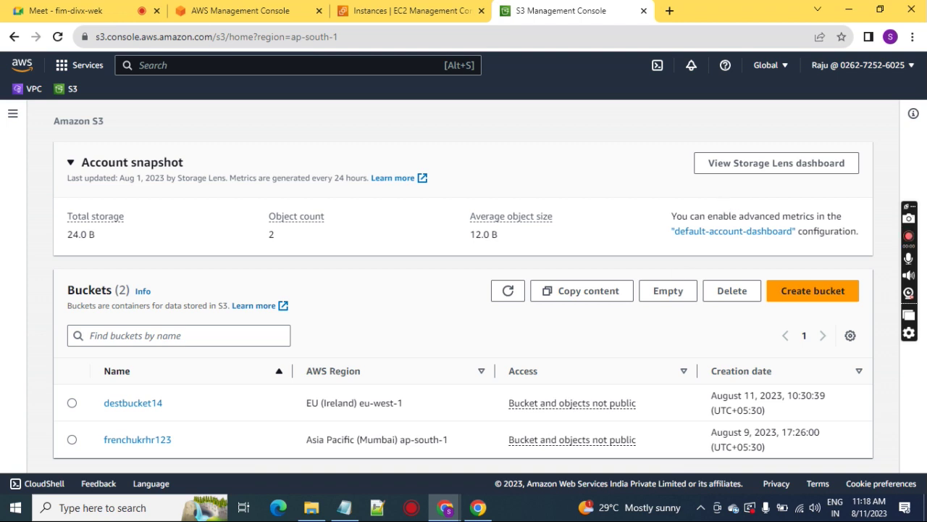
- In the admin window, check the EC2 and S3 tabs, close the S3 tab, and return to the IAM user page
{"action": "mouse_move", "coordinate": [445, 507]}
{"action": "left_click", "coordinate": [518, 449]}
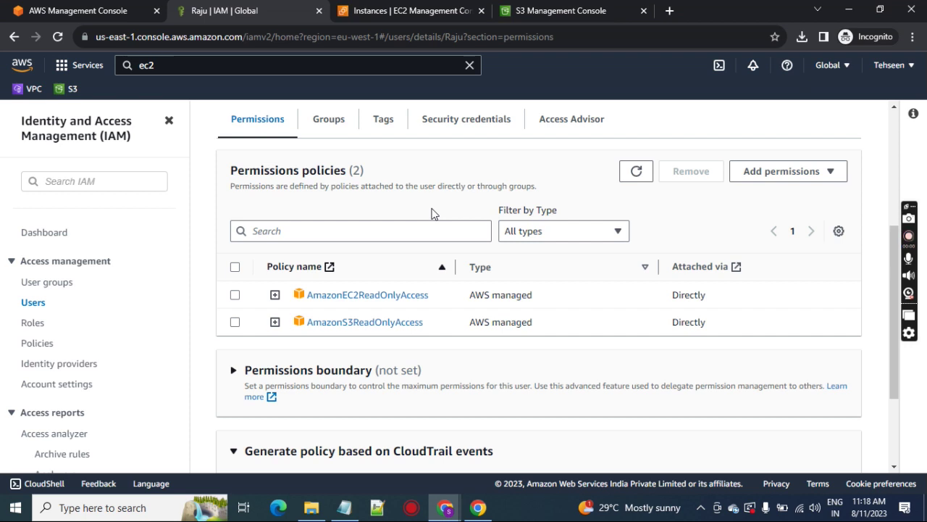
{"action": "left_click", "coordinate": [894, 186]}
{"action": "left_click_drag", "start_coordinate": [897, 169], "coordinate": [873, 303]}
{"action": "left_click", "coordinate": [895, 167]}
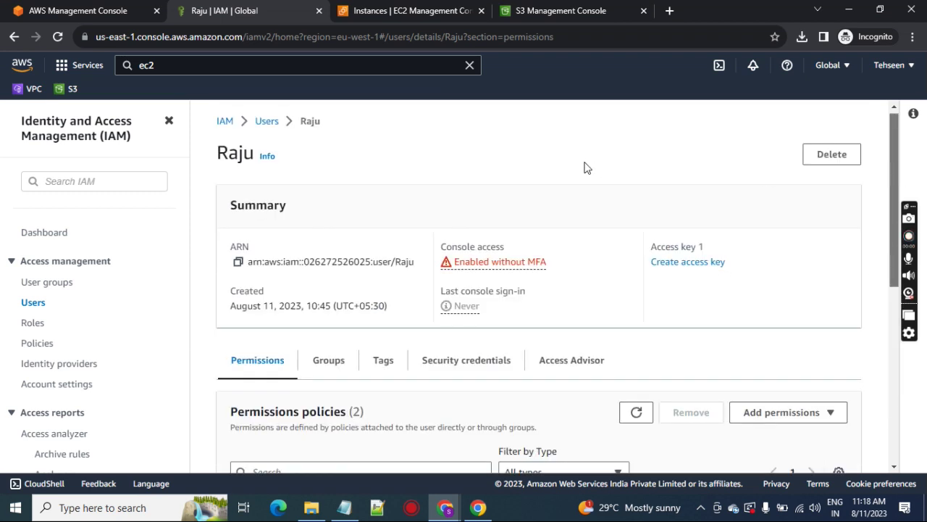
{"action": "left_click", "coordinate": [436, 17]}
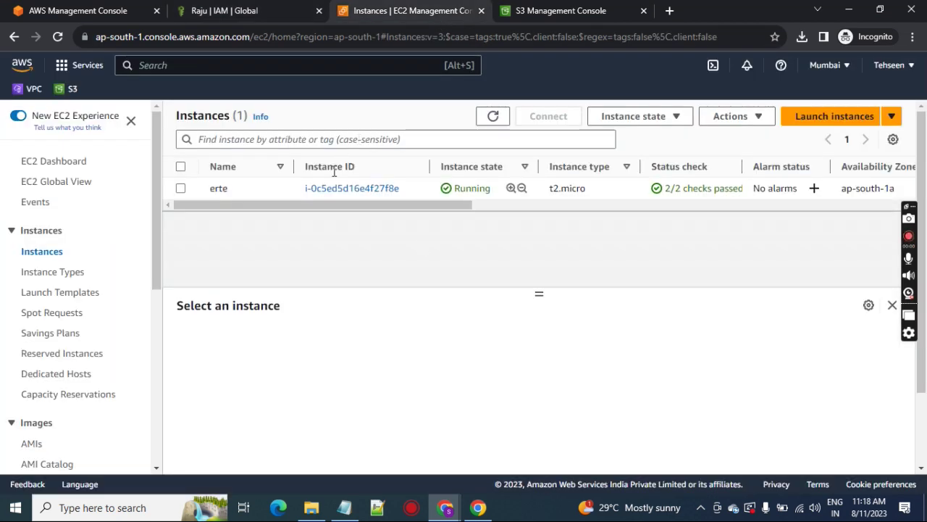
{"action": "left_click", "coordinate": [542, 13]}
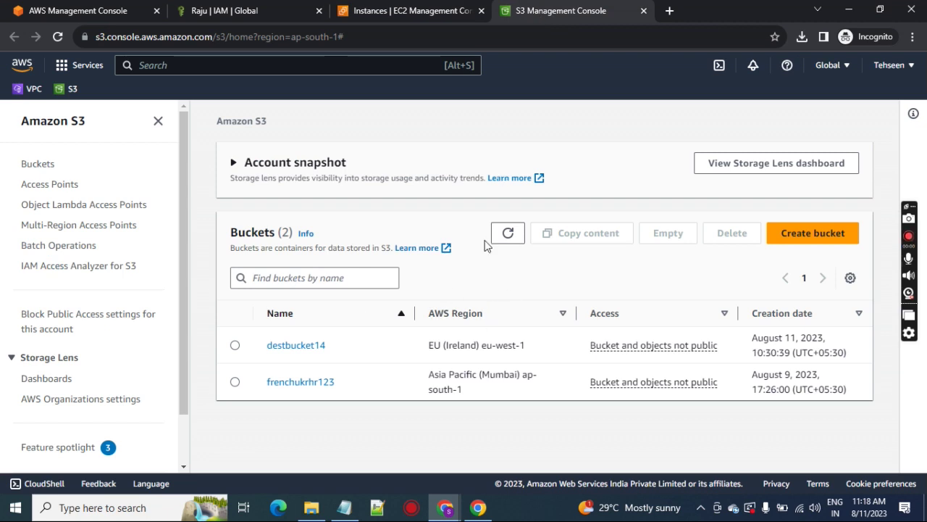
{"action": "left_click", "coordinate": [429, 10]}
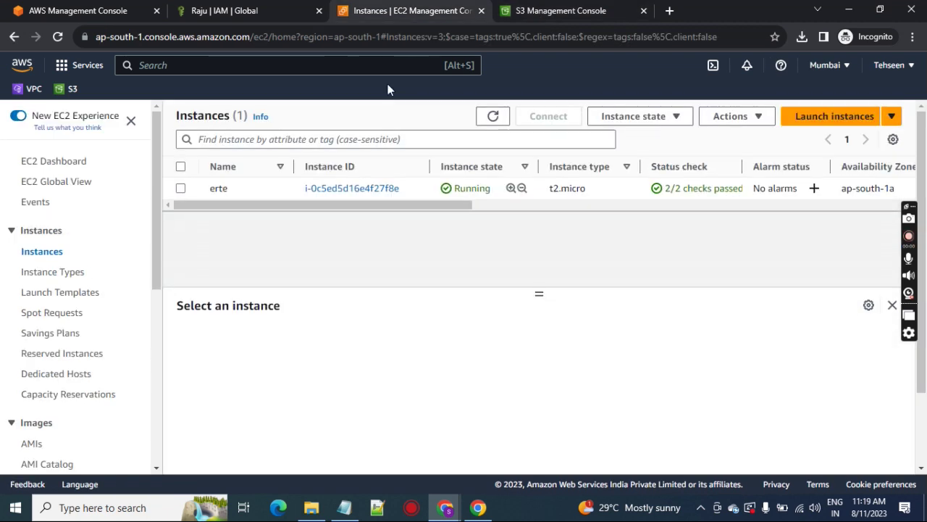
{"action": "left_click", "coordinate": [640, 12]}
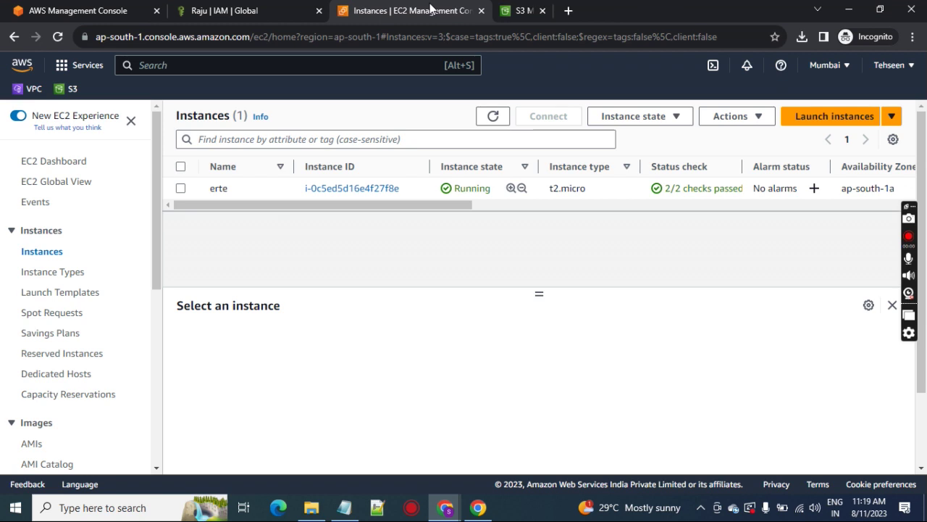
{"action": "left_click", "coordinate": [275, 12]}
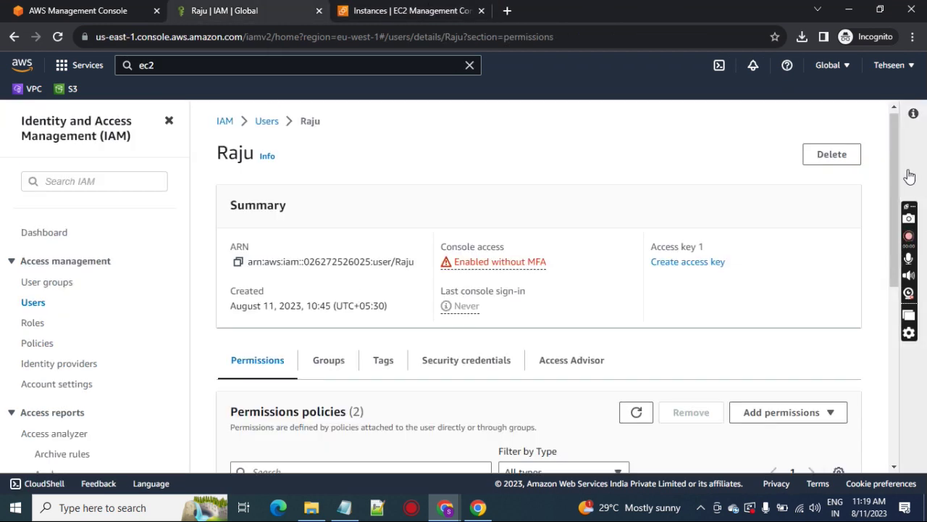
- Open the user's Add permissions page, then cancel back to the user details
{"action": "mouse_move", "coordinate": [896, 166]}
{"action": "left_mouse_down"}
{"action": "mouse_move", "coordinate": [902, 226]}
{"action": "mouse_move", "coordinate": [902, 175]}
{"action": "left_mouse_up"}
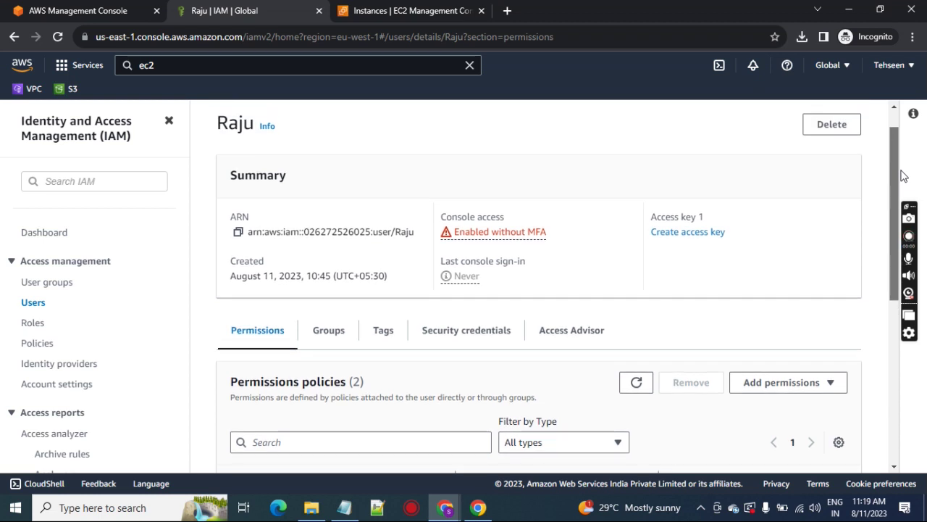
{"action": "left_click", "coordinate": [786, 384]}
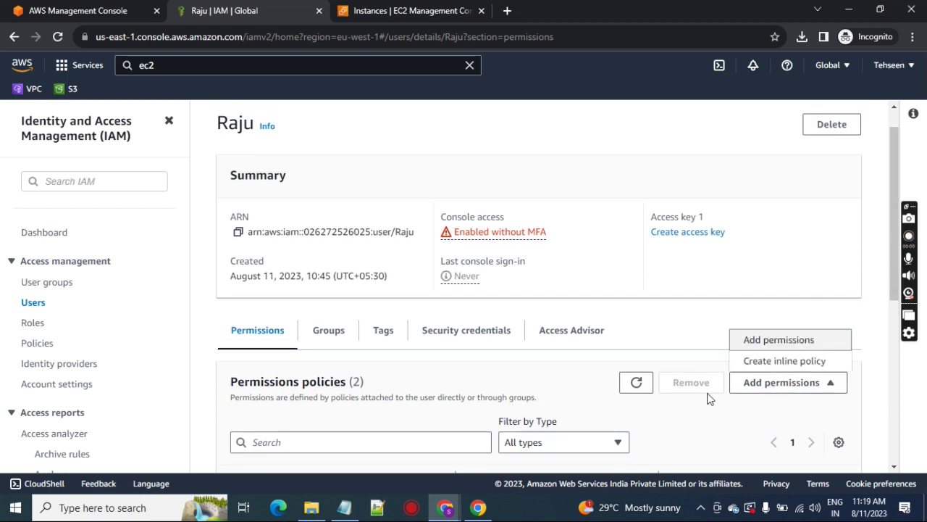
{"action": "left_click", "coordinate": [750, 339]}
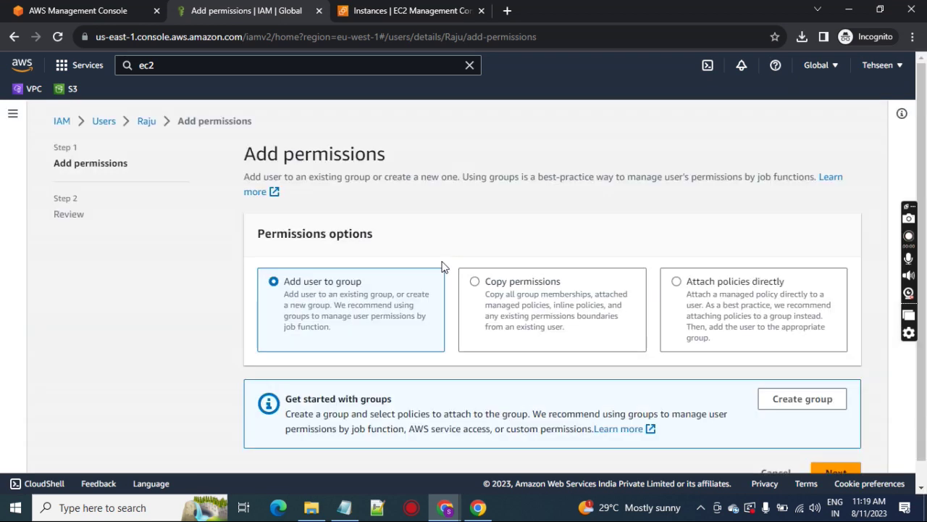
{"action": "scroll", "coordinate": [925, 183], "scroll_direction": "down", "scroll_amount": 1}
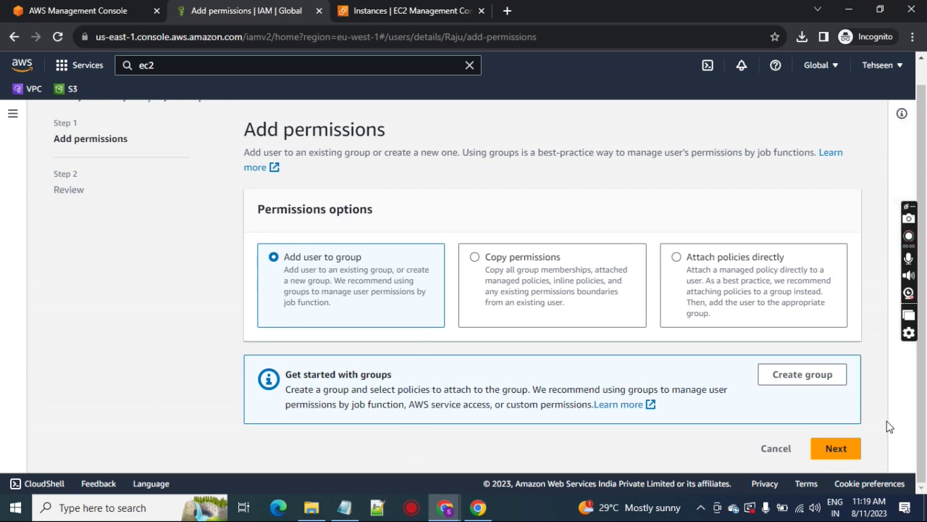
{"action": "left_click", "coordinate": [776, 449]}
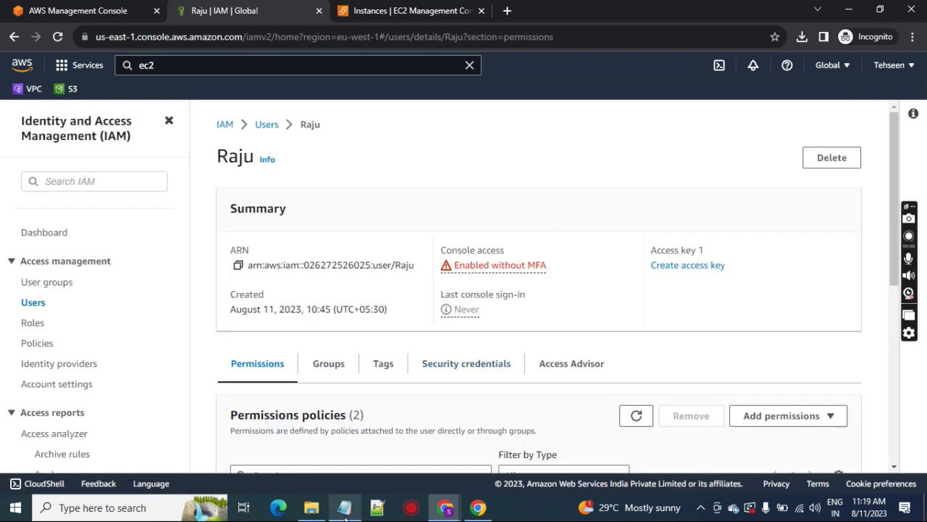
- Add 'how to create a user' and 'how give a permission policy to user on paricular service' to the Notepad notes
{"action": "left_click", "coordinate": [344, 507]}
{"action": "left_click", "coordinate": [4, 120]}
{"action": "left_click", "coordinate": [69, 139]}
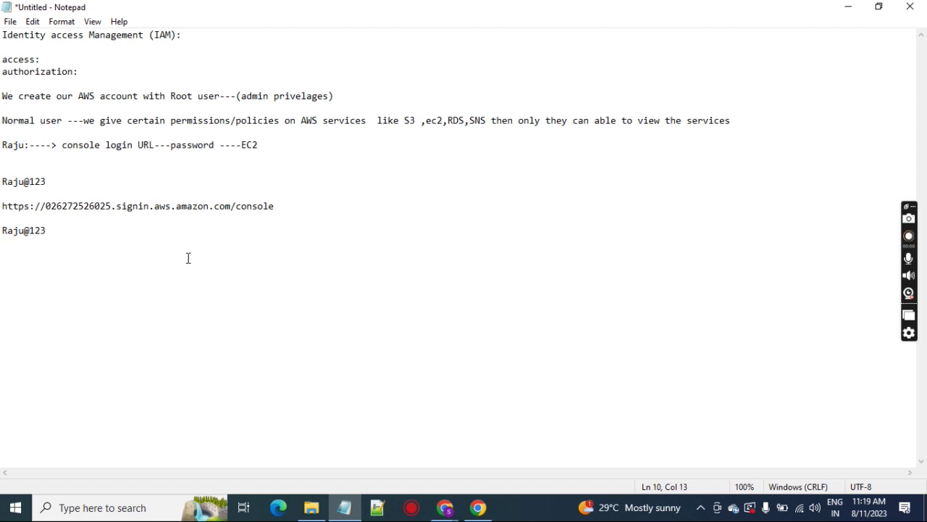
{"action": "key", "text": "Return"}
{"action": "key", "text": "Return"}
{"action": "type", "text": "how to create"}
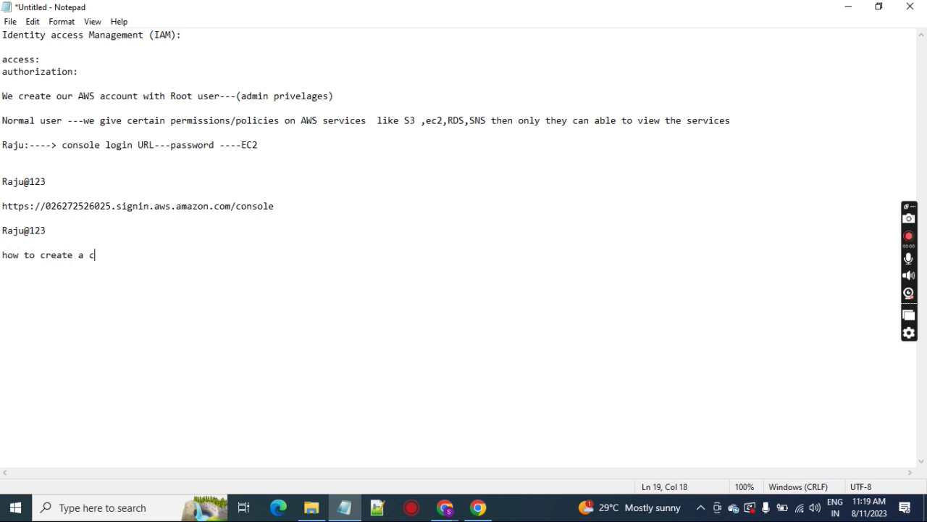
{"action": "type", "text": " a user"}
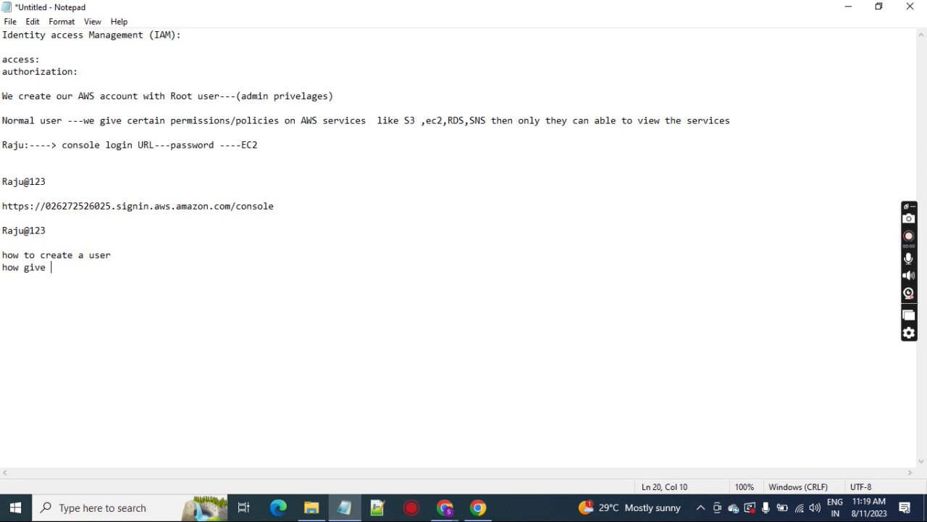
{"action": "type", "text": "rmission polic"}
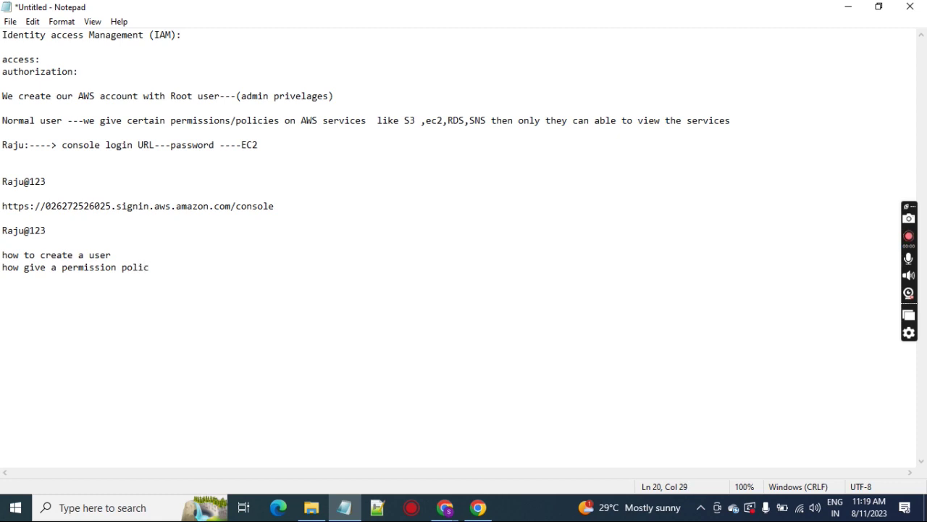
{"action": "type", "text": "y to user on paricular service"}
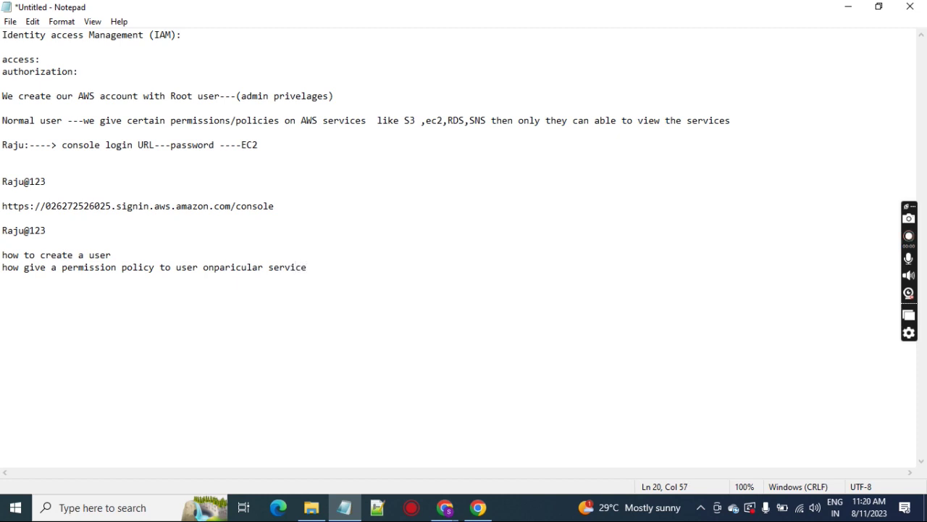
{"action": "left_click", "coordinate": [319, 272]}
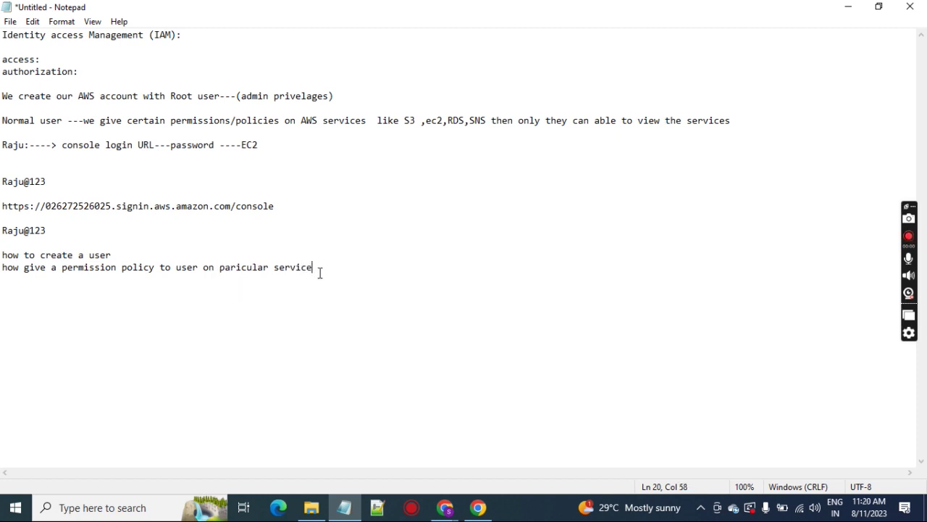
{"action": "left_click", "coordinate": [849, 7]}
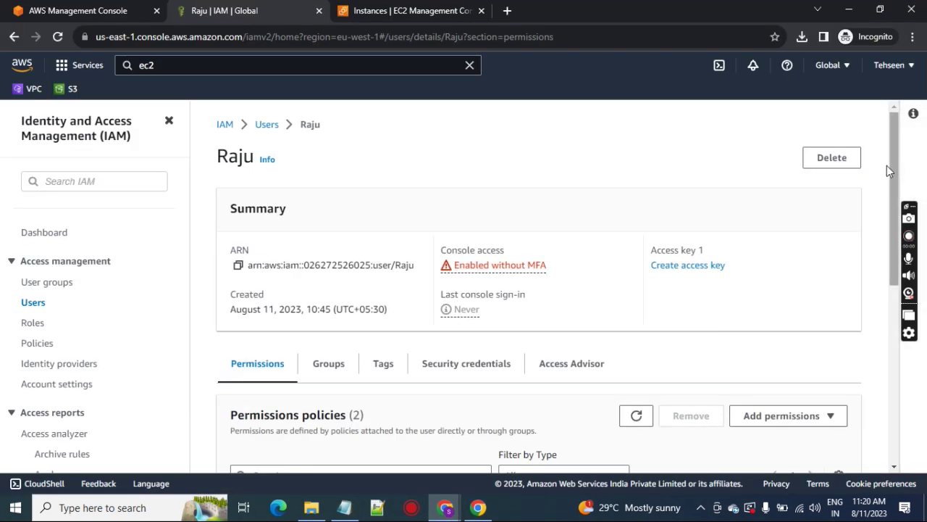
- Open the user's Add permissions page, choose attaching policies directly, and tick AdministratorAccess
{"action": "left_click_drag", "start_coordinate": [896, 168], "coordinate": [890, 233]}
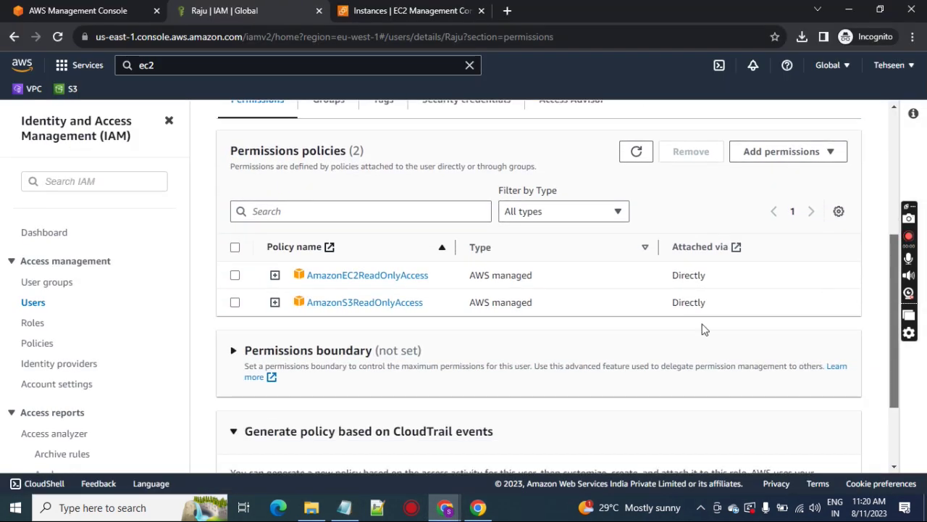
{"action": "left_click", "coordinate": [784, 151]}
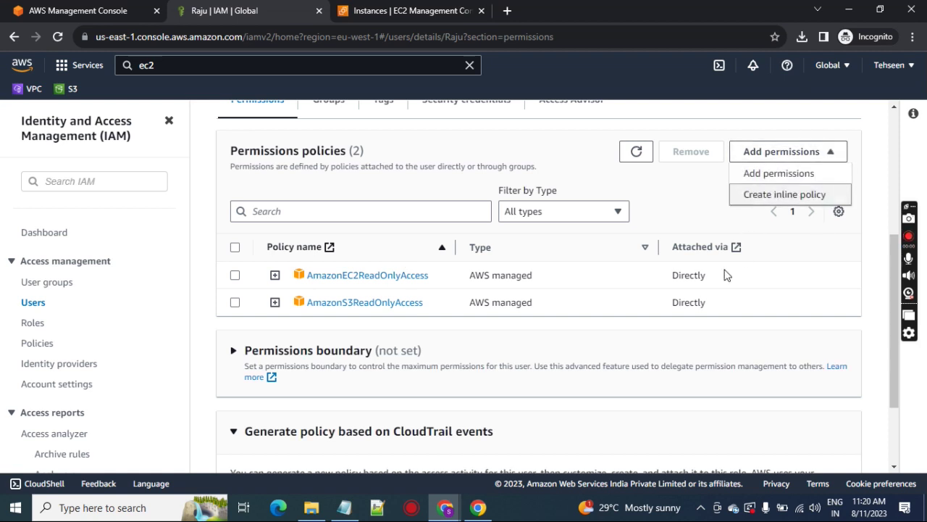
{"action": "left_click", "coordinate": [781, 181]}
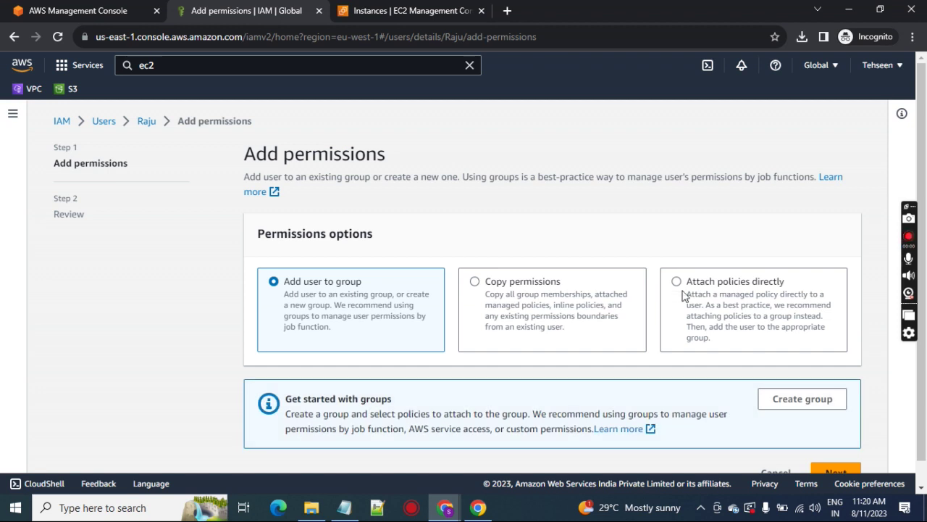
{"action": "left_click", "coordinate": [688, 328]}
{"action": "scroll", "coordinate": [689, 327], "scroll_direction": "down", "scroll_amount": 4}
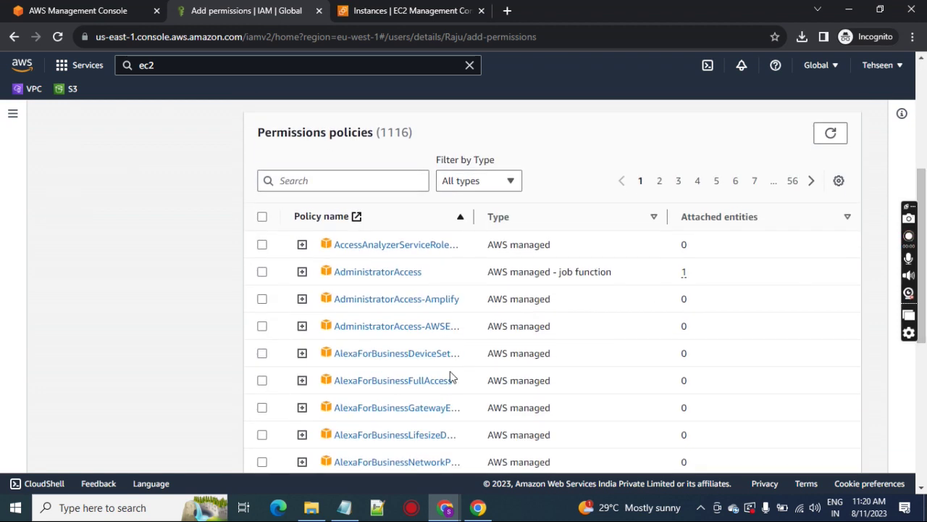
{"action": "left_click", "coordinate": [262, 272]}
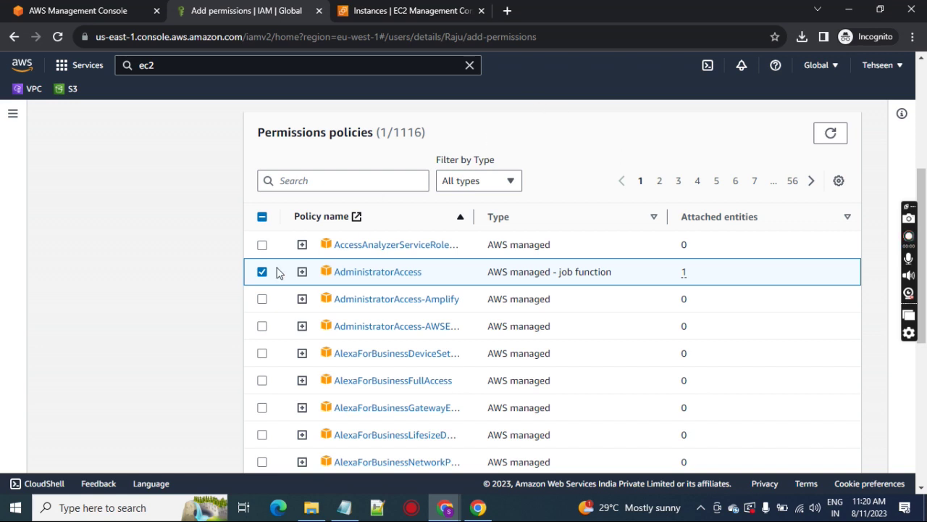
- Filter policies by 'ec2' then 's3', and attach AmazonS3FullAccess to the user
{"action": "left_click", "coordinate": [339, 181]}
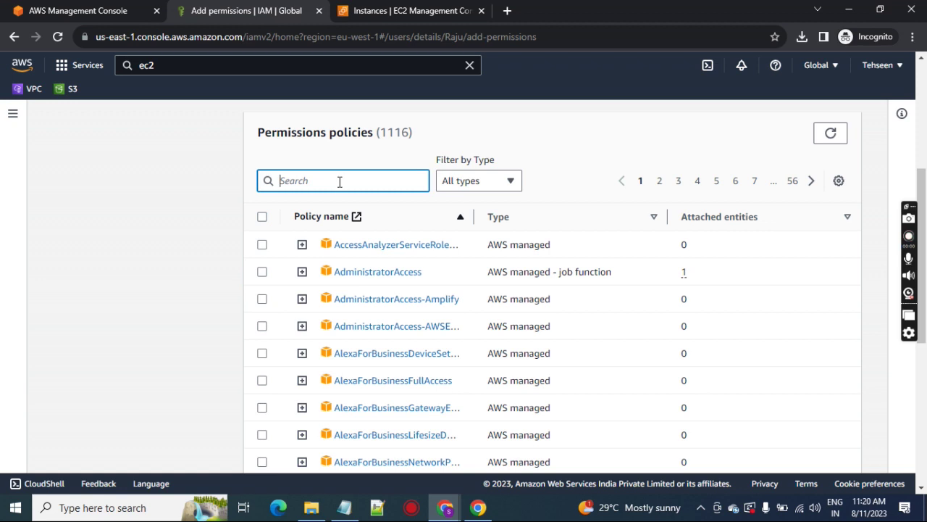
{"action": "type", "text": "ec2"}
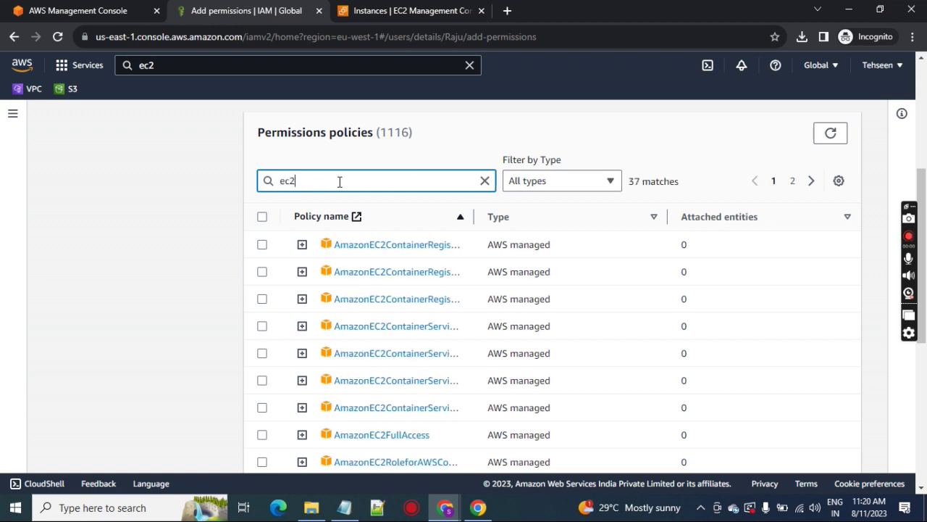
{"action": "scroll", "coordinate": [406, 411], "scroll_direction": "down", "scroll_amount": 1}
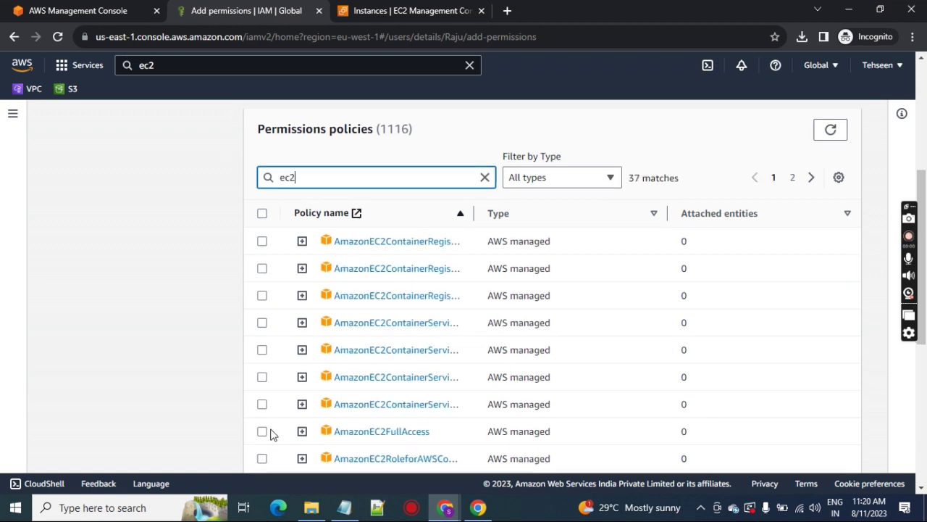
{"action": "scroll", "coordinate": [323, 282], "scroll_direction": "down", "scroll_amount": 2}
{"action": "left_click_drag", "start_coordinate": [304, 164], "coordinate": [255, 161]}
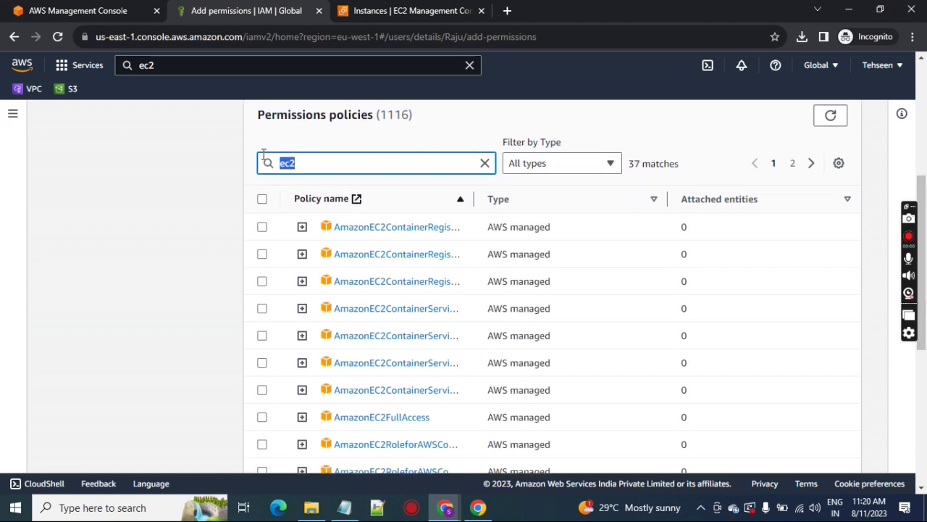
{"action": "type", "text": "s3"}
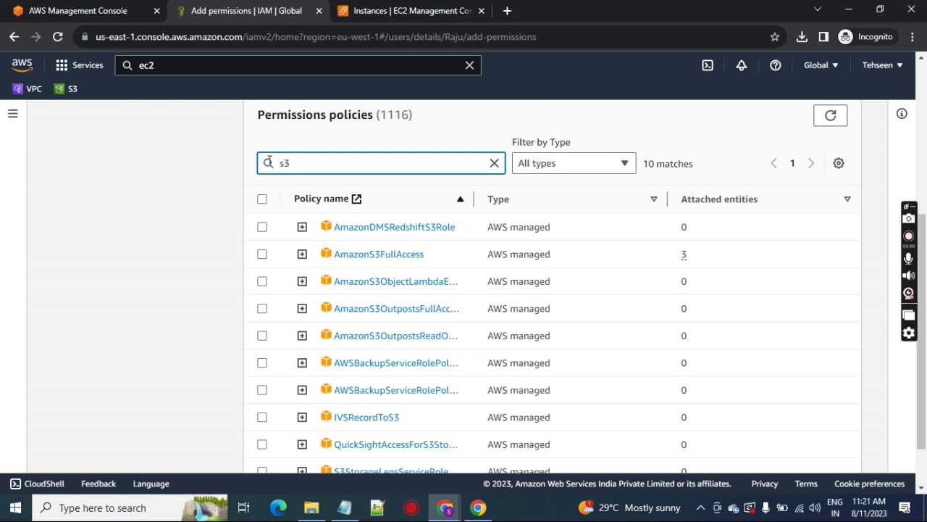
{"action": "left_click", "coordinate": [262, 254]}
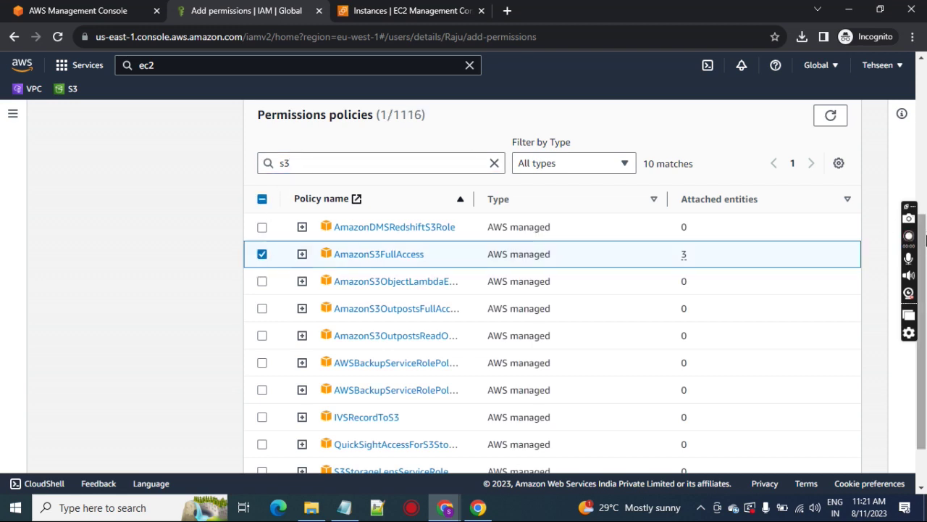
{"action": "scroll", "coordinate": [891, 224], "scroll_direction": "down", "scroll_amount": 2}
{"action": "left_click", "coordinate": [843, 448]}
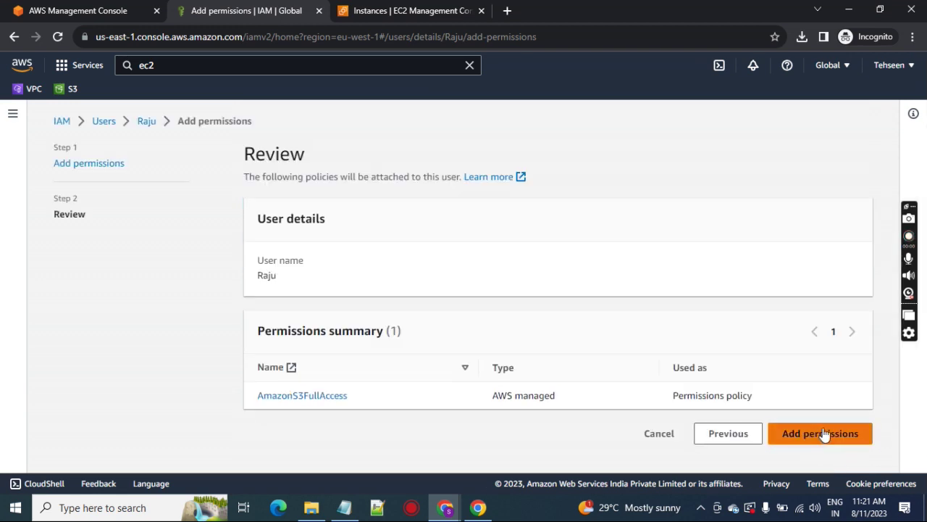
{"action": "left_click", "coordinate": [825, 435]}
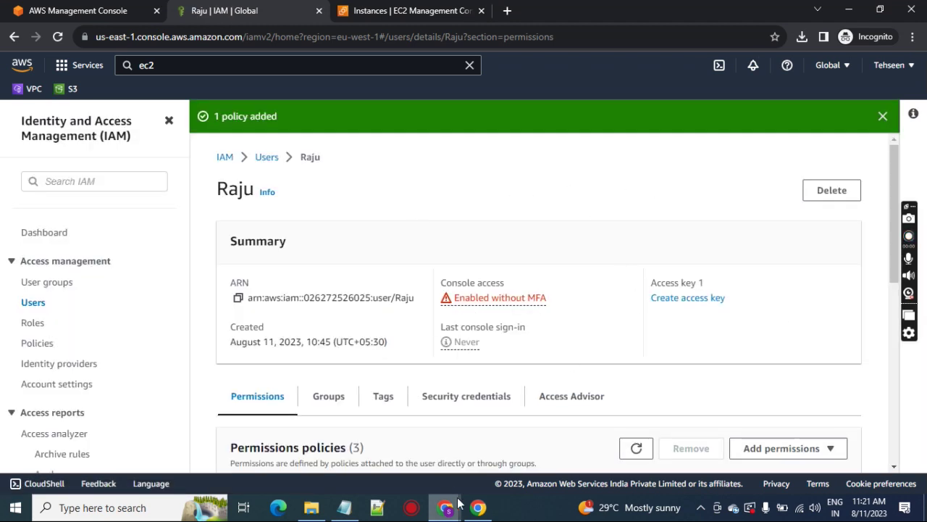
- Switch to the browser window signed in as the IAM user, showing its S3 buckets
{"action": "left_click_drag", "start_coordinate": [895, 210], "coordinate": [895, 326]}
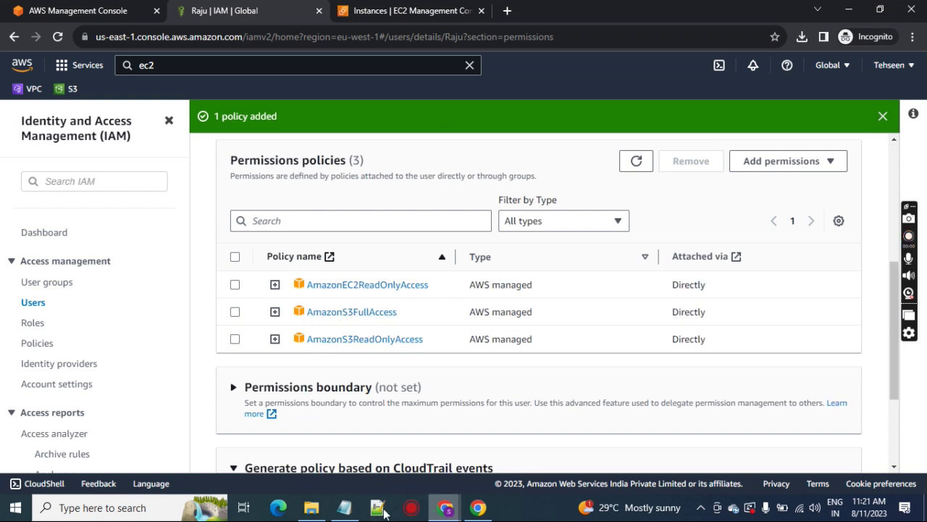
{"action": "mouse_move", "coordinate": [445, 507]}
{"action": "left_click", "coordinate": [369, 469]}
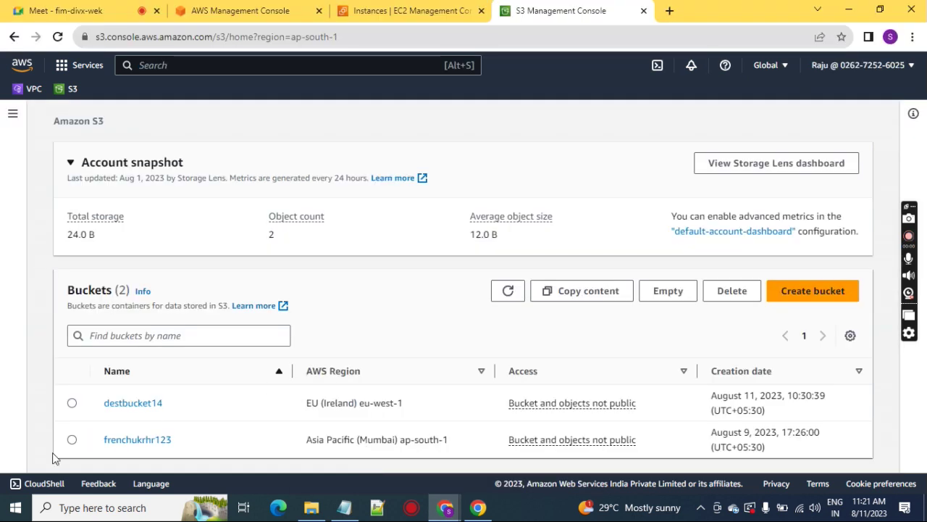
- Try deleting bucket frenchukrhr123 twice, backing out each time because it isn't empty
{"action": "left_click", "coordinate": [72, 440]}
{"action": "left_click", "coordinate": [729, 296]}
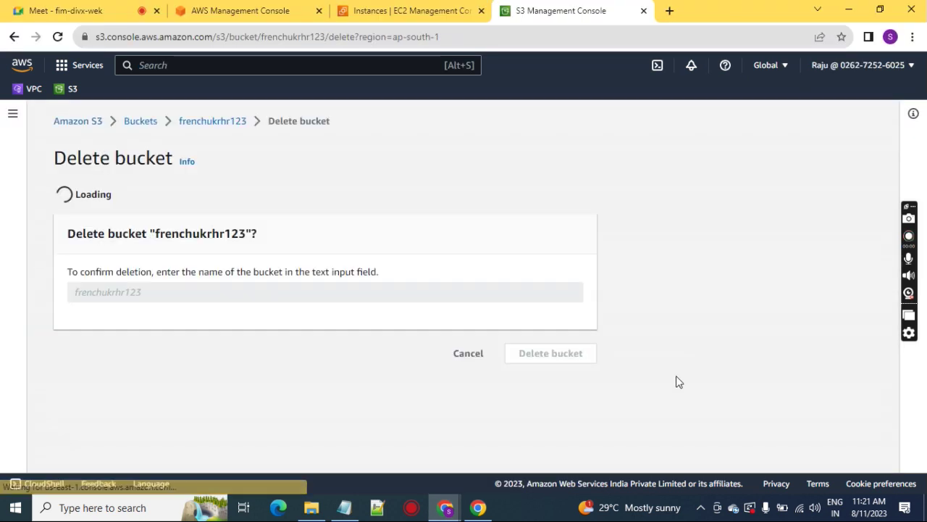
{"action": "left_click", "coordinate": [473, 406]}
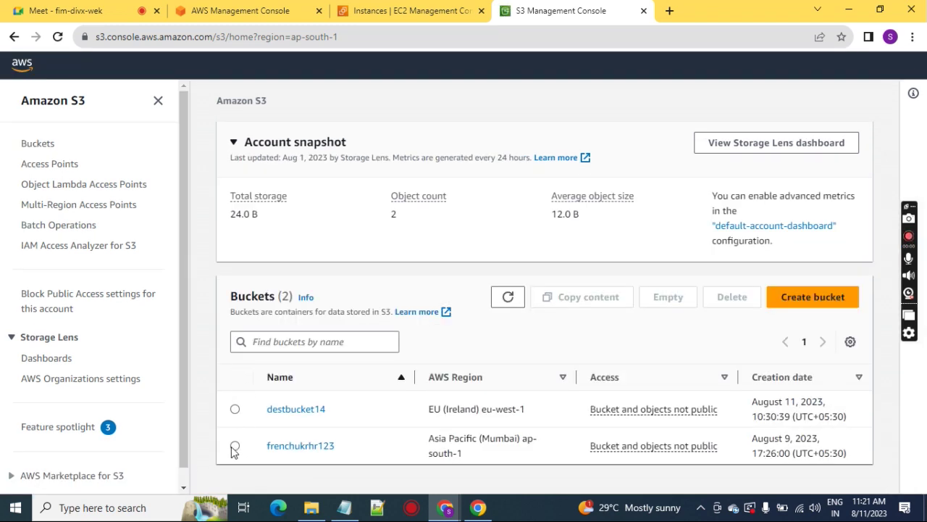
{"action": "left_click", "coordinate": [234, 448]}
{"action": "left_click", "coordinate": [724, 301]}
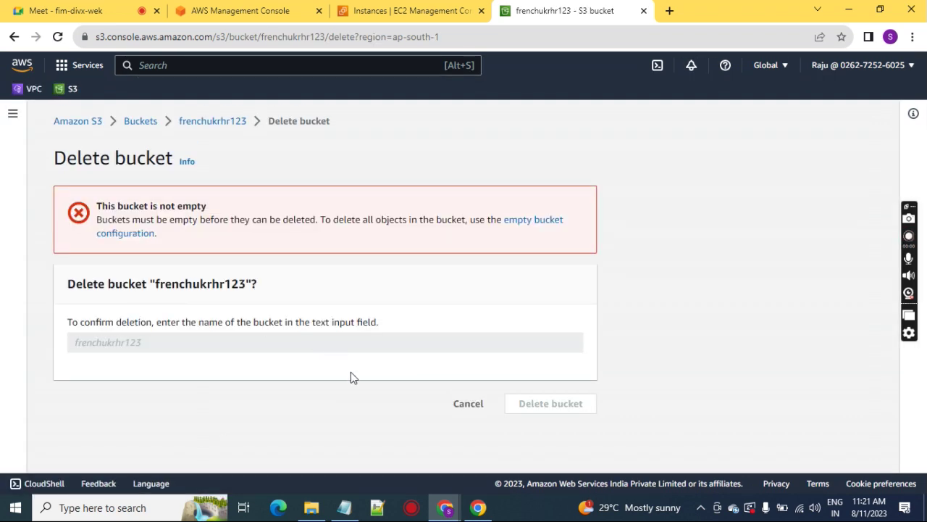
{"action": "left_click", "coordinate": [460, 406]}
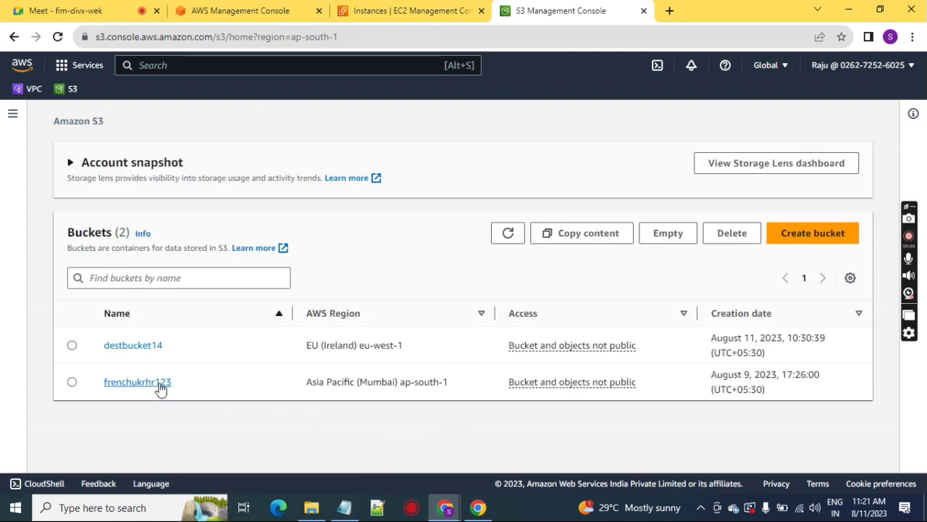
- Open frenchukrhr123 and tick its inbound/ and outbound/ folders
{"action": "left_click", "coordinate": [134, 383]}
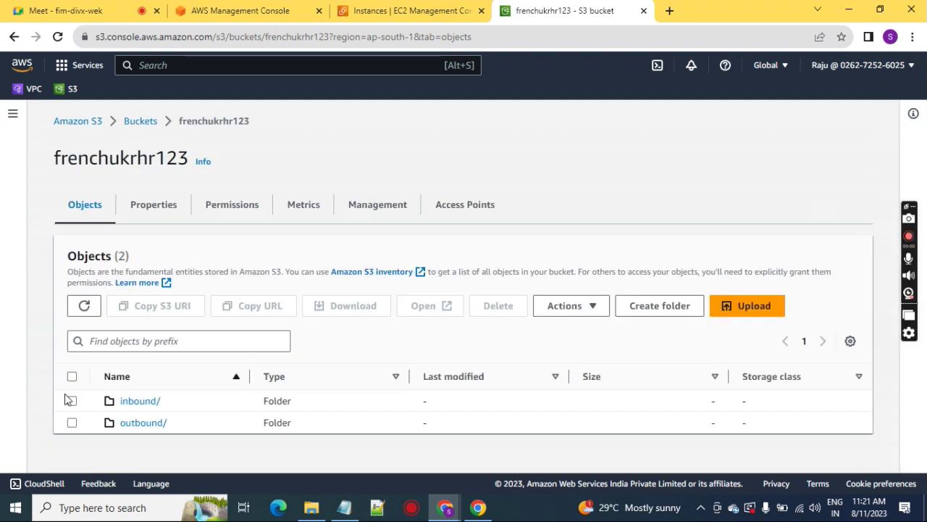
{"action": "left_click", "coordinate": [72, 401]}
{"action": "left_click", "coordinate": [72, 422]}
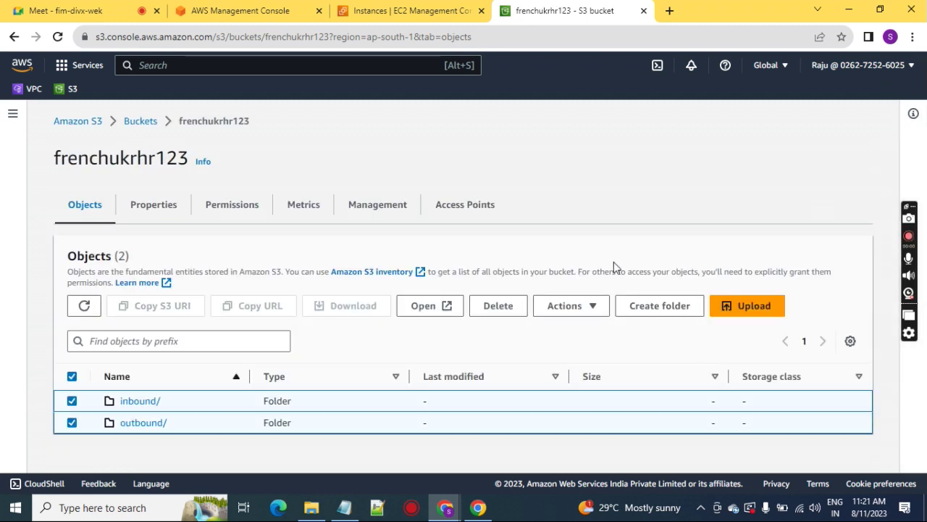
- Permanently delete the inbound/ and outbound/ folders by pasting 'permanently delete' to confirm
{"action": "left_click", "coordinate": [492, 307]}
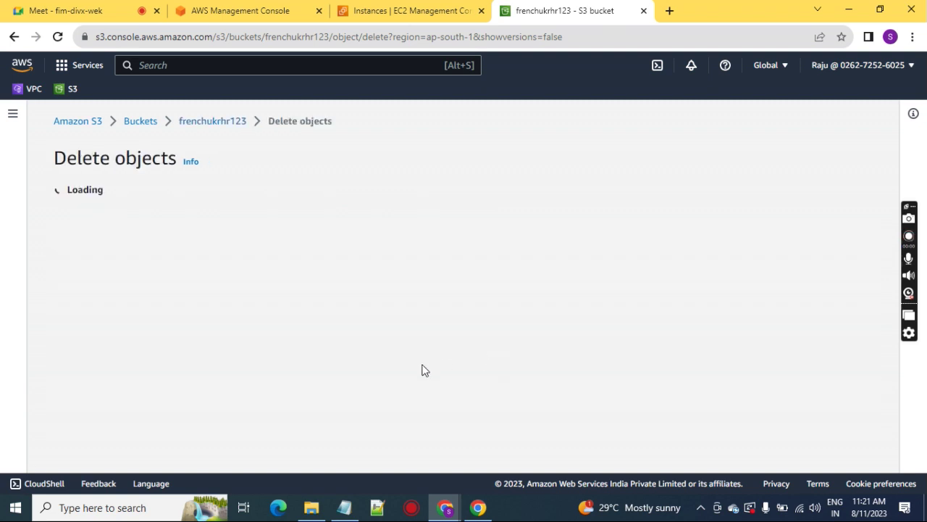
{"action": "scroll", "coordinate": [123, 395], "scroll_direction": "down", "scroll_amount": 2}
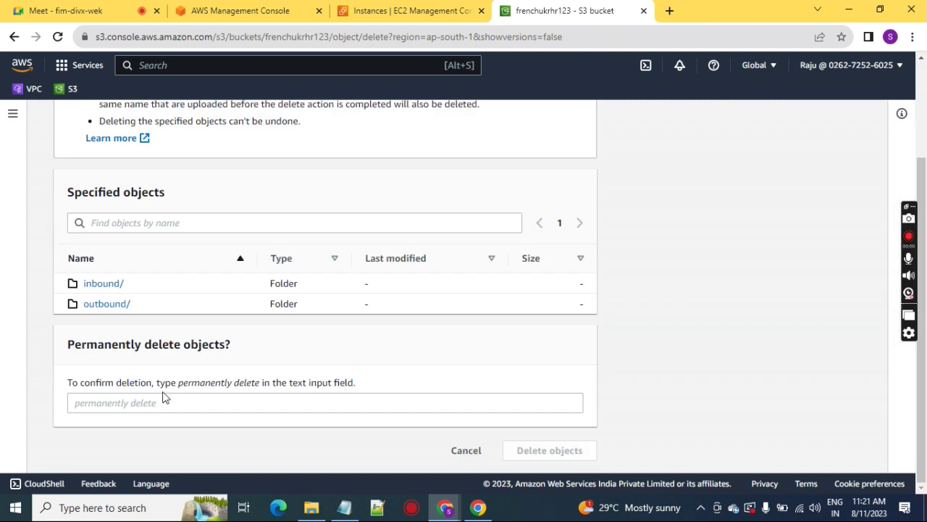
{"action": "left_click_drag", "start_coordinate": [180, 384], "coordinate": [262, 385]}
{"action": "key", "text": "ctrl+c"}
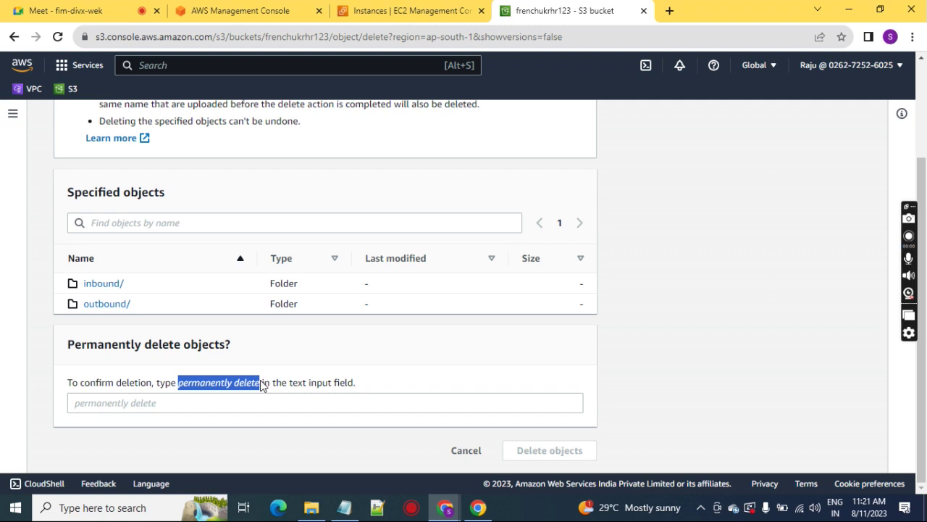
{"action": "left_click", "coordinate": [224, 407]}
{"action": "key", "text": "ctrl+v"}
{"action": "left_click", "coordinate": [527, 457]}
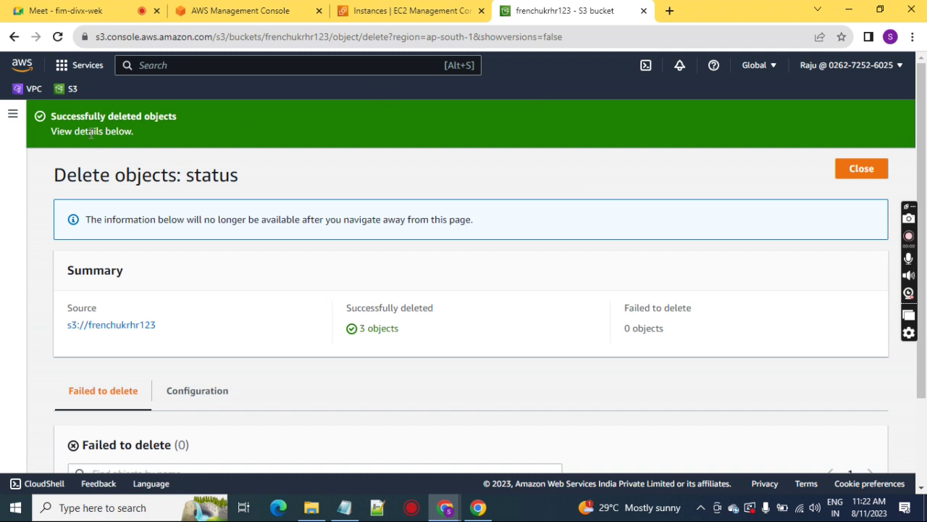
{"action": "left_click", "coordinate": [860, 168]}
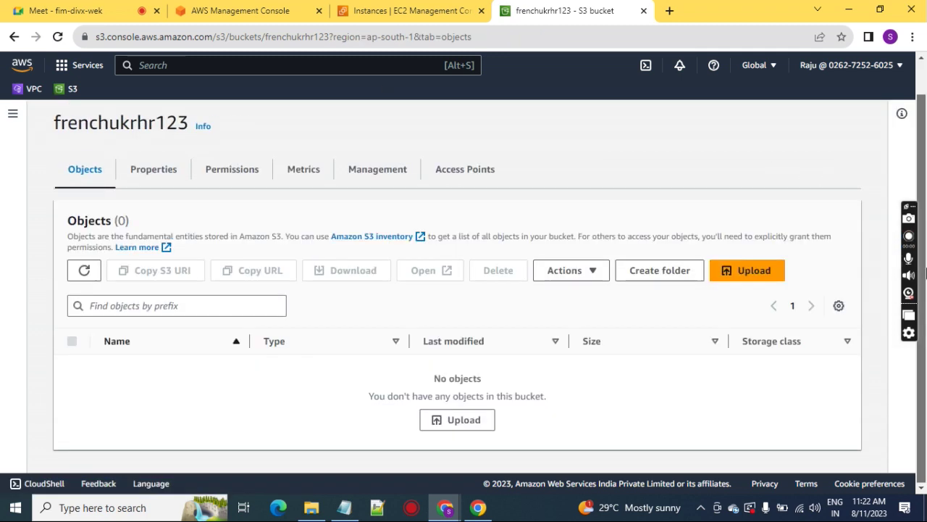
- Back on Buckets, open deletion for frenchukrhr123, paste its name to confirm, then return to the list
{"action": "scroll", "coordinate": [514, 159], "scroll_direction": "up", "scroll_amount": 1}
{"action": "left_click", "coordinate": [145, 126]}
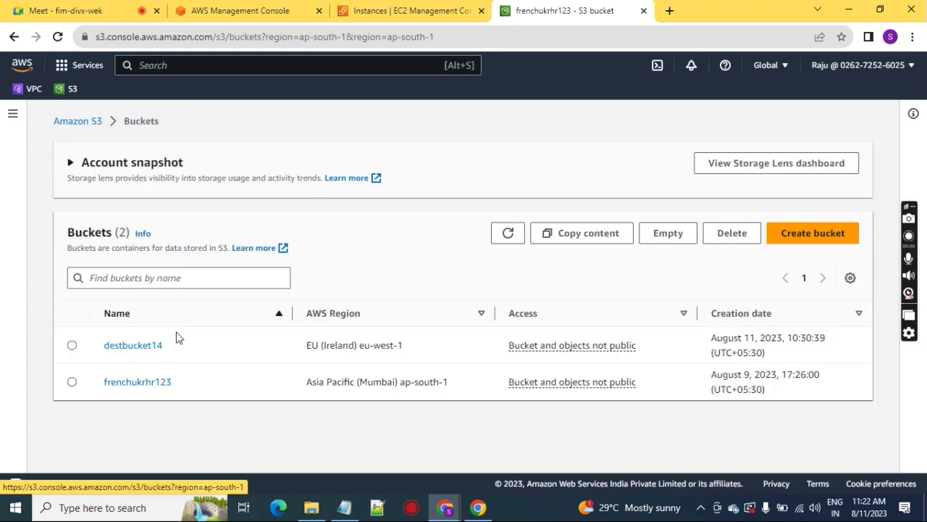
{"action": "left_click", "coordinate": [72, 381]}
{"action": "left_click", "coordinate": [729, 232]}
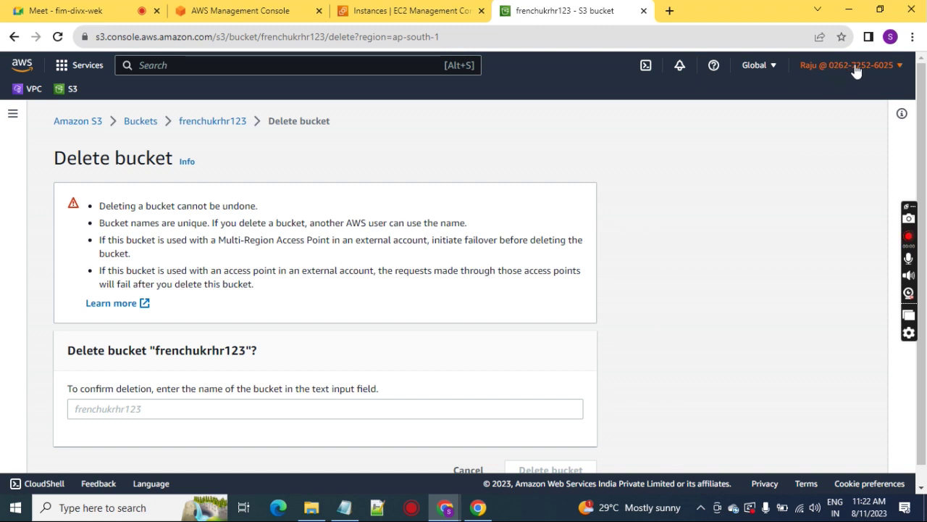
{"action": "left_click", "coordinate": [156, 410]}
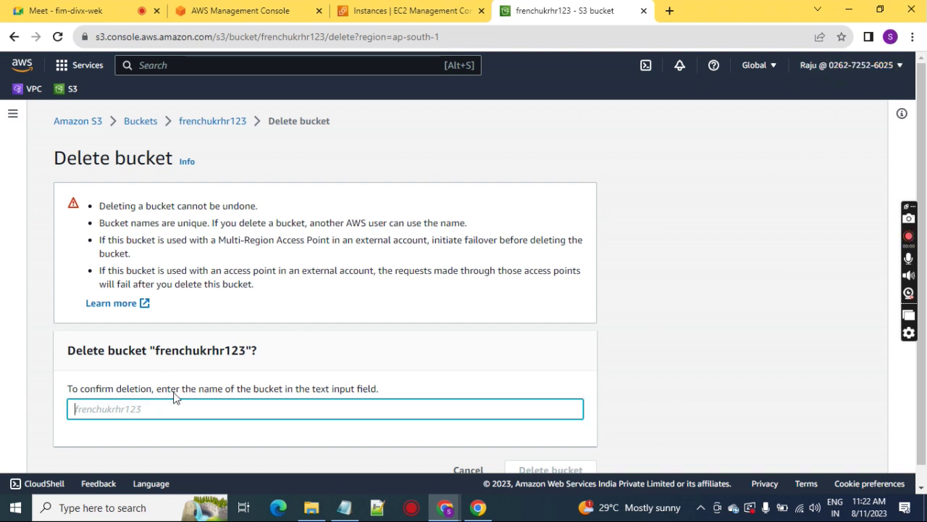
{"action": "double_click", "coordinate": [168, 349]}
{"action": "key", "text": "ctrl+c"}
{"action": "left_click", "coordinate": [140, 408]}
{"action": "key", "text": "ctrl+v"}
{"action": "scroll", "coordinate": [545, 455], "scroll_direction": "down", "scroll_amount": 1}
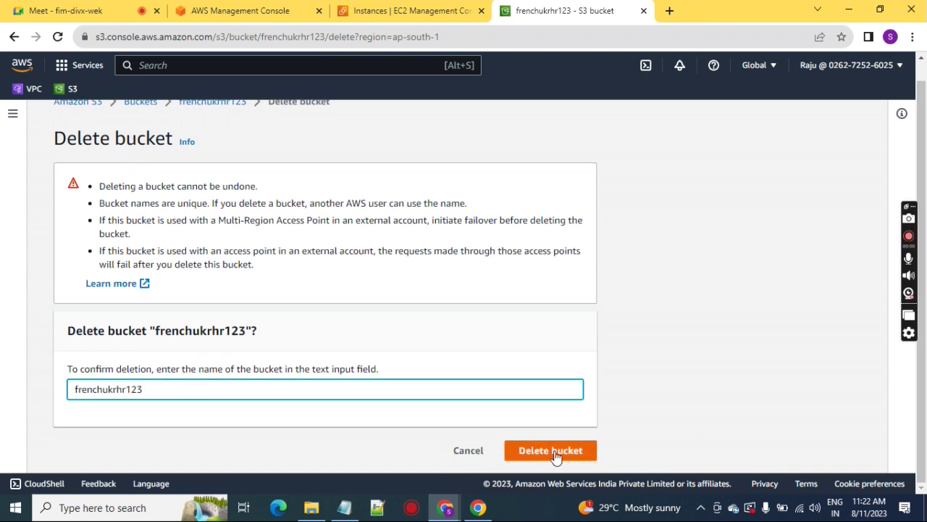
{"action": "left_click", "coordinate": [476, 457]}
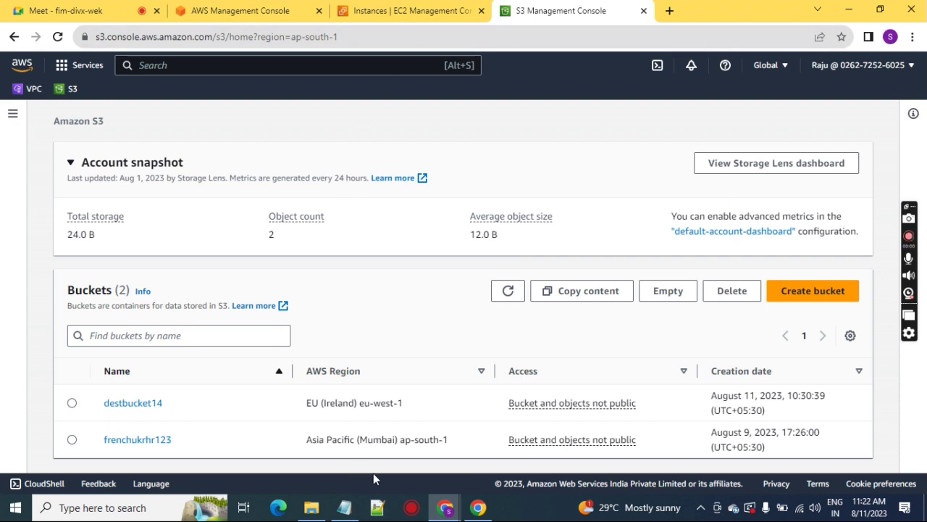
{"action": "mouse_move", "coordinate": [447, 509]}
{"action": "left_click", "coordinate": [507, 442]}
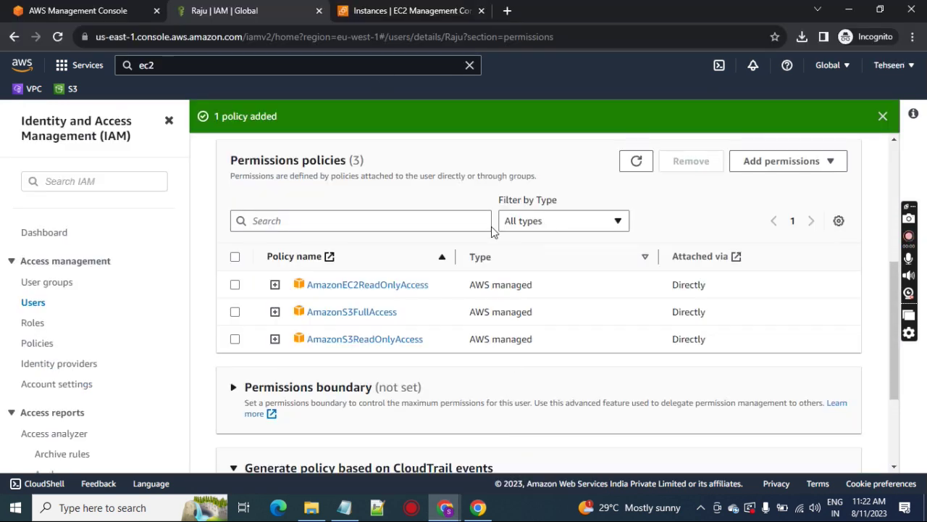
{"action": "left_click", "coordinate": [894, 174]}
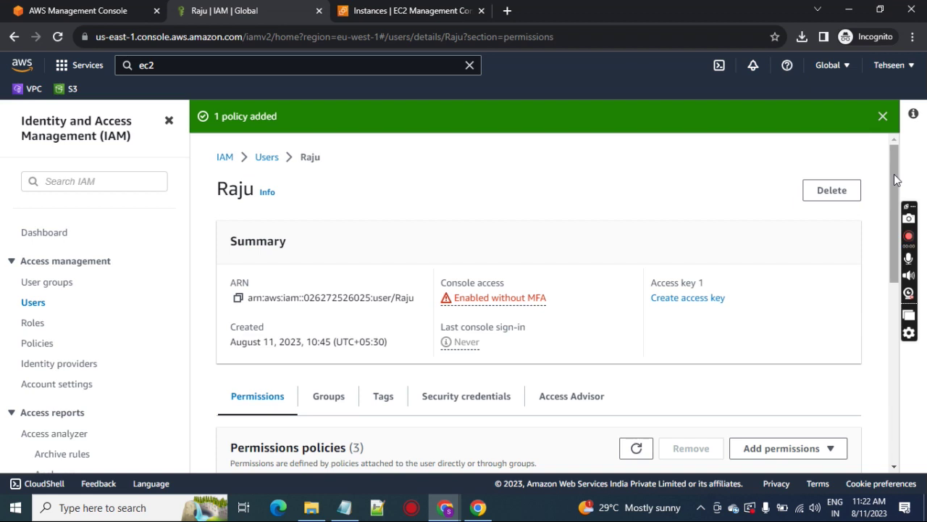
{"action": "left_click_drag", "start_coordinate": [895, 173], "coordinate": [889, 280]}
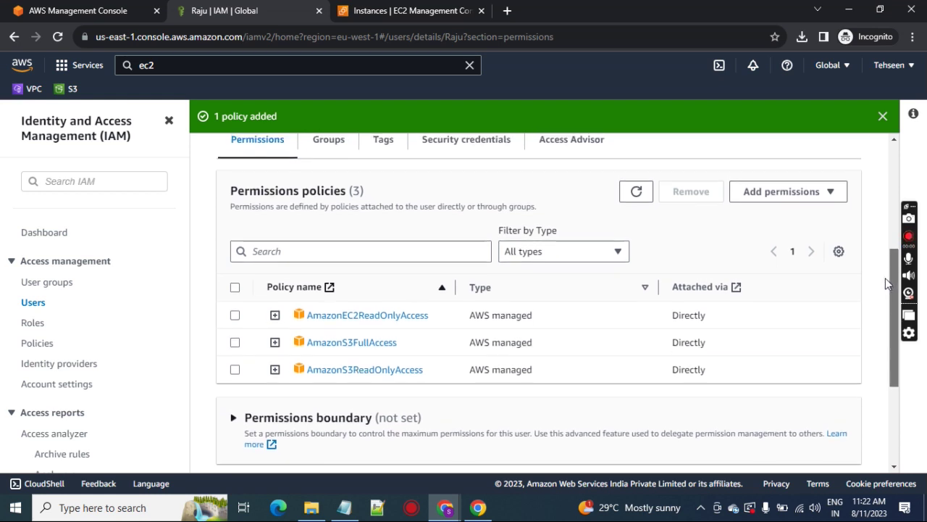
{"action": "scroll", "coordinate": [885, 278], "scroll_direction": "up", "scroll_amount": 1}
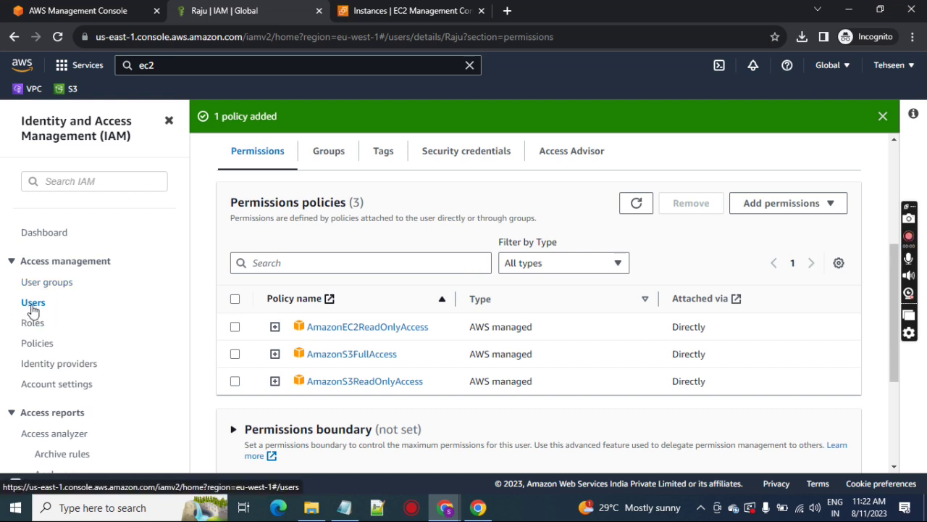
{"action": "left_click", "coordinate": [40, 347]}
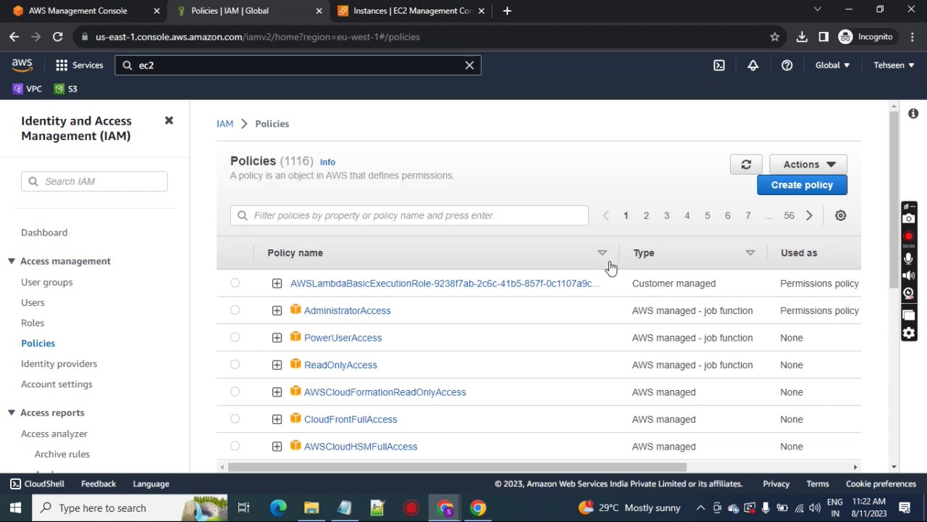
{"action": "left_click_drag", "start_coordinate": [893, 169], "coordinate": [895, 195]}
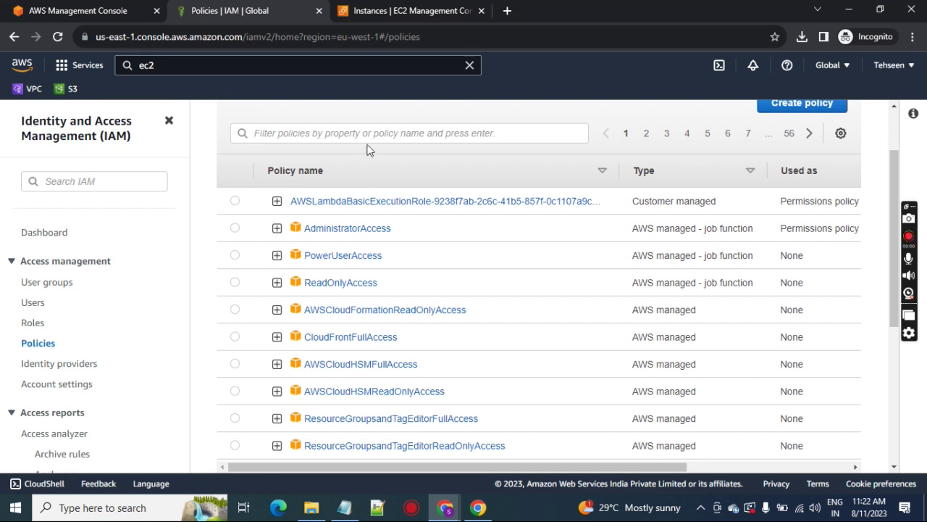
{"action": "left_click", "coordinate": [365, 137]}
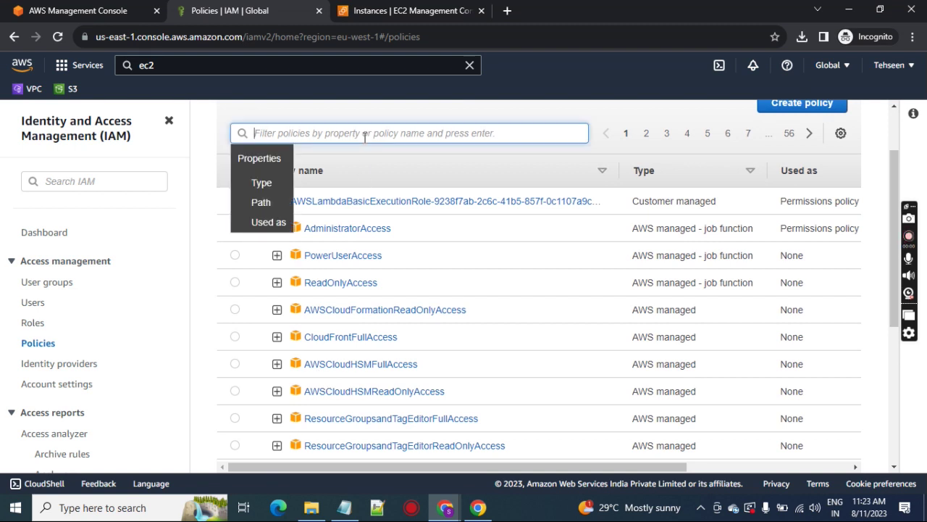
{"action": "type", "text": "ec2"}
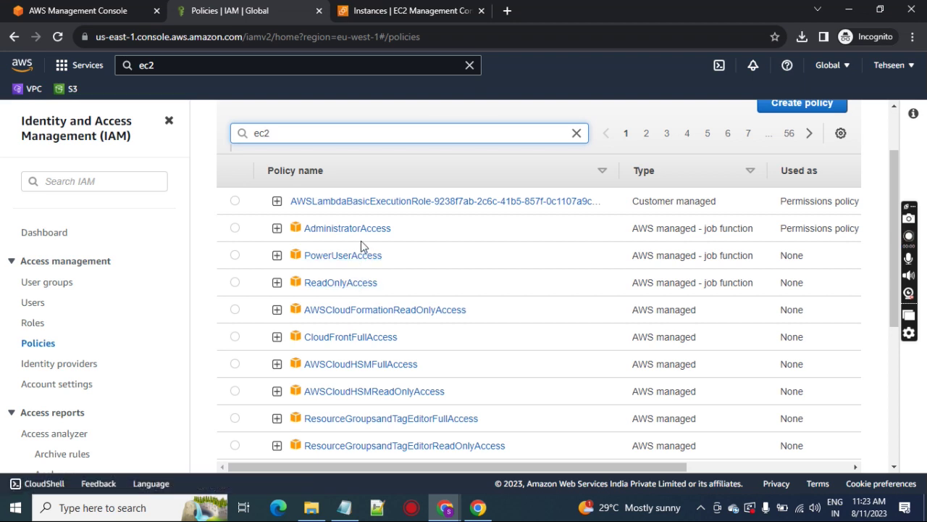
{"action": "key", "text": "Return"}
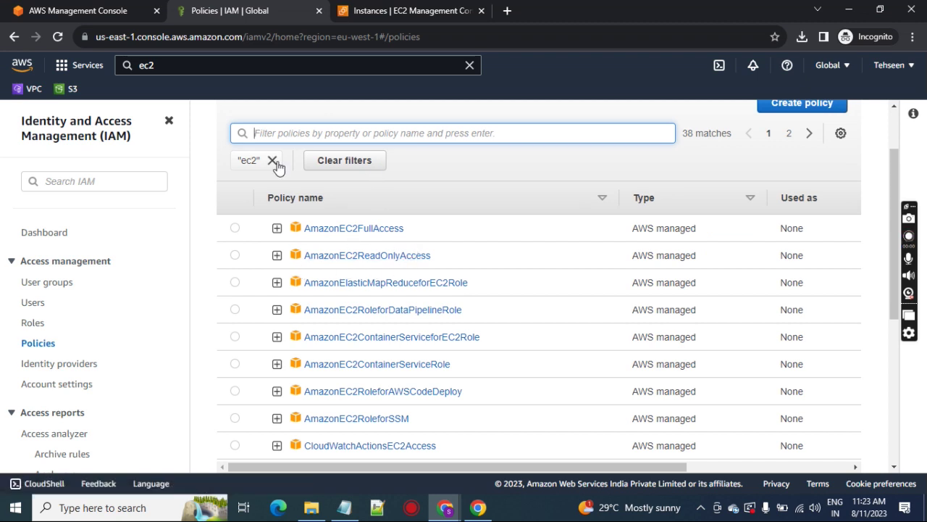
{"action": "left_click", "coordinate": [830, 109]}
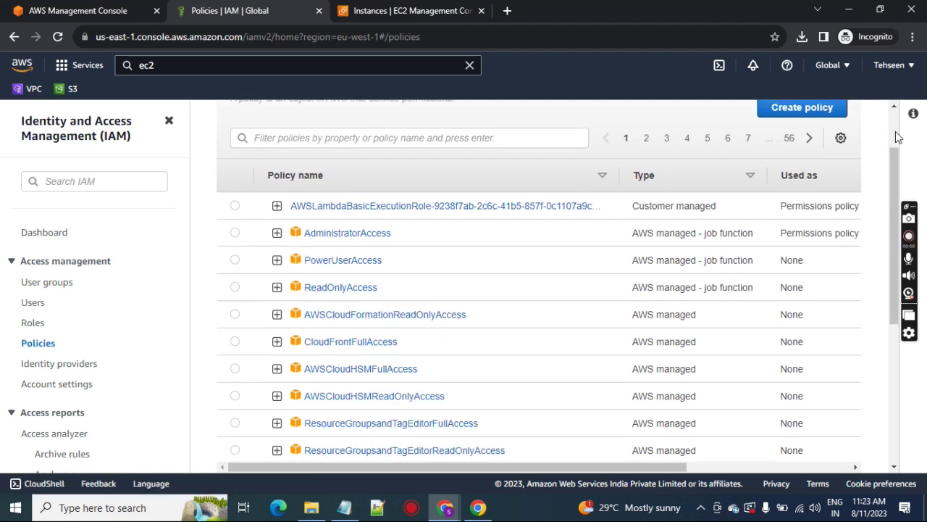
{"action": "left_click", "coordinate": [822, 191]}
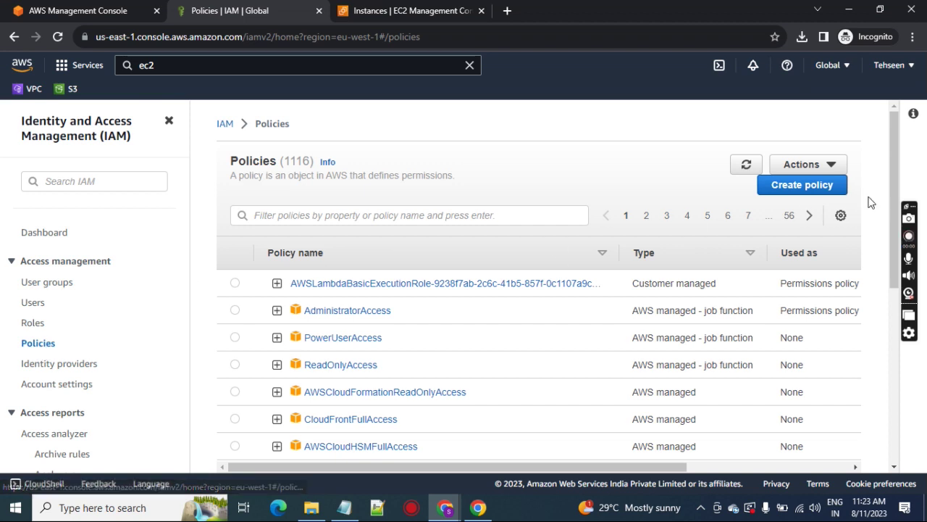
- Create a new policy, view it as JSON, and point out its Sid, Effect Allow, Action and Resource fields
{"action": "left_click", "coordinate": [815, 190]}
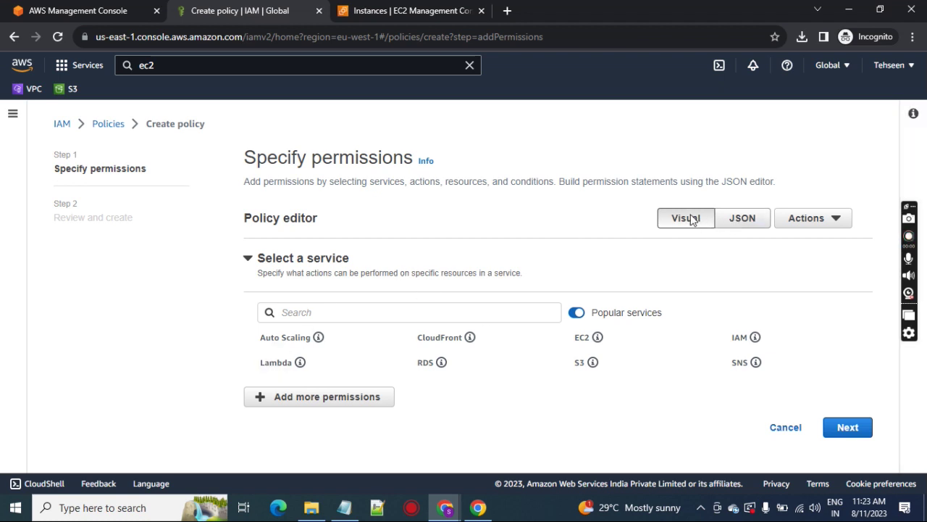
{"action": "left_click", "coordinate": [744, 220]}
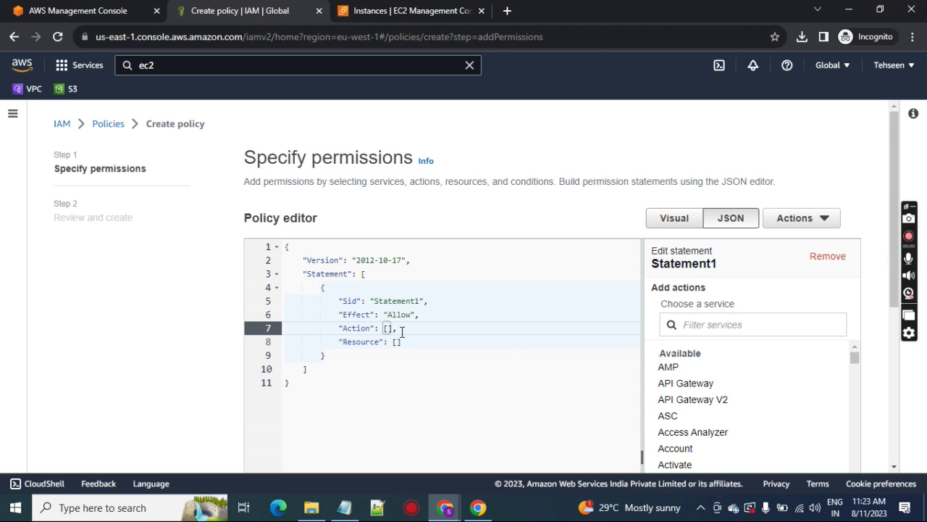
{"action": "left_click_drag", "start_coordinate": [348, 300], "coordinate": [393, 341]}
{"action": "left_click", "coordinate": [433, 342]}
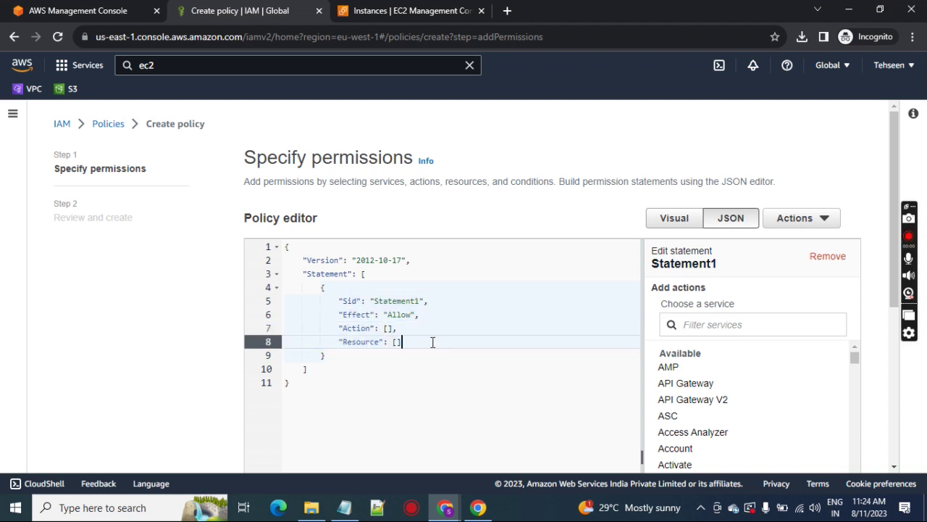
{"action": "double_click", "coordinate": [362, 344]}
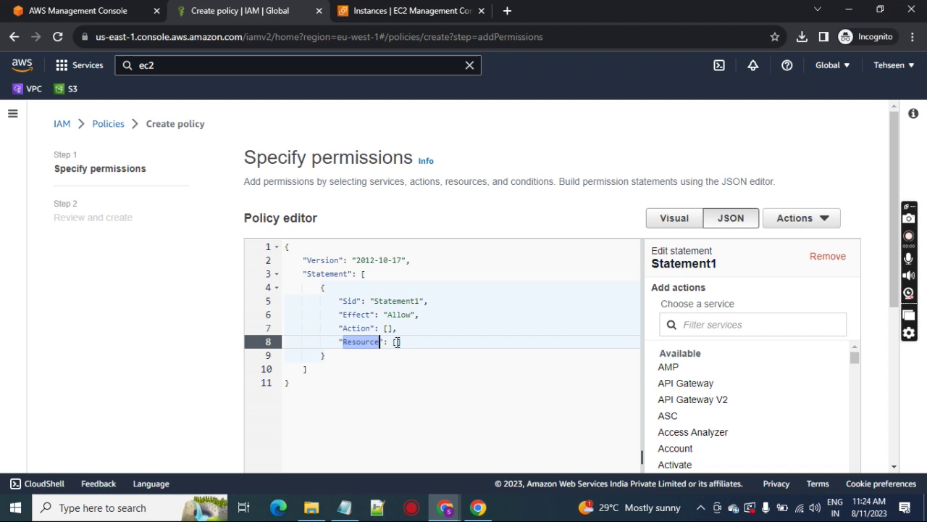
{"action": "double_click", "coordinate": [357, 328]}
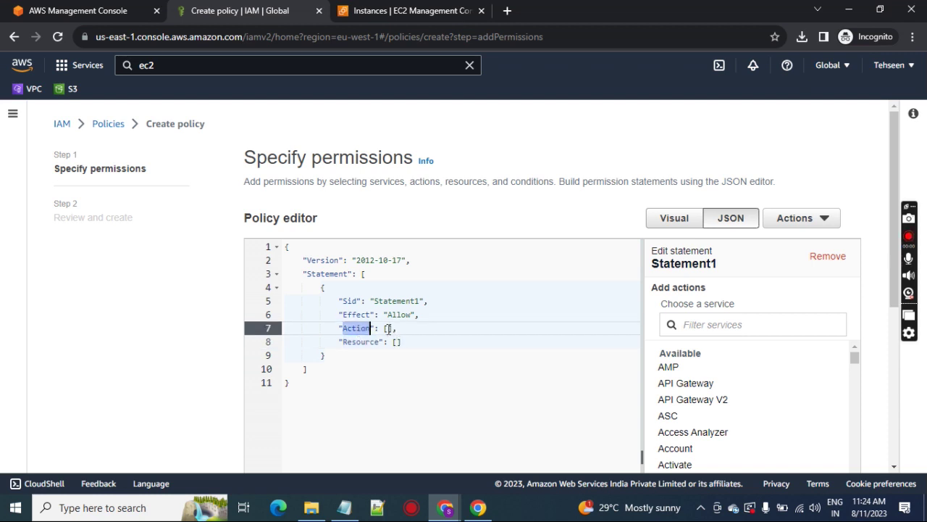
{"action": "left_click", "coordinate": [387, 328]}
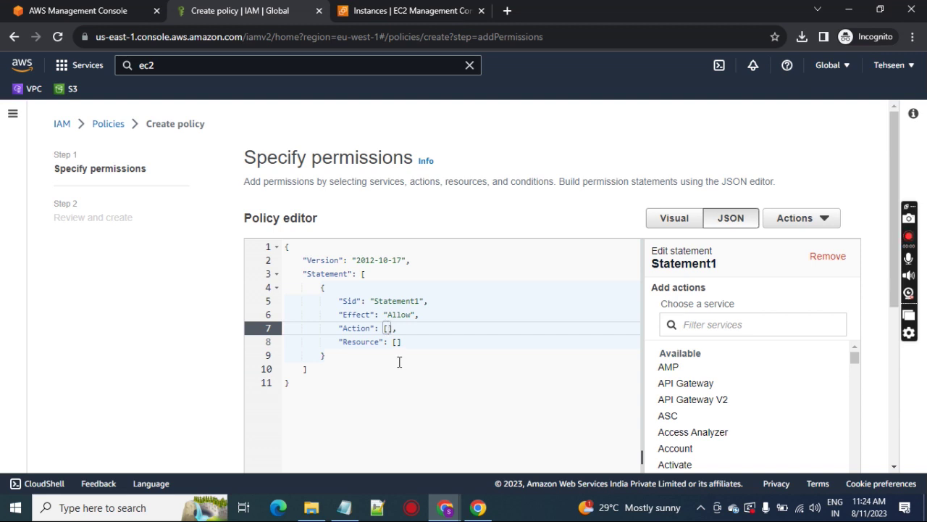
{"action": "double_click", "coordinate": [355, 314]}
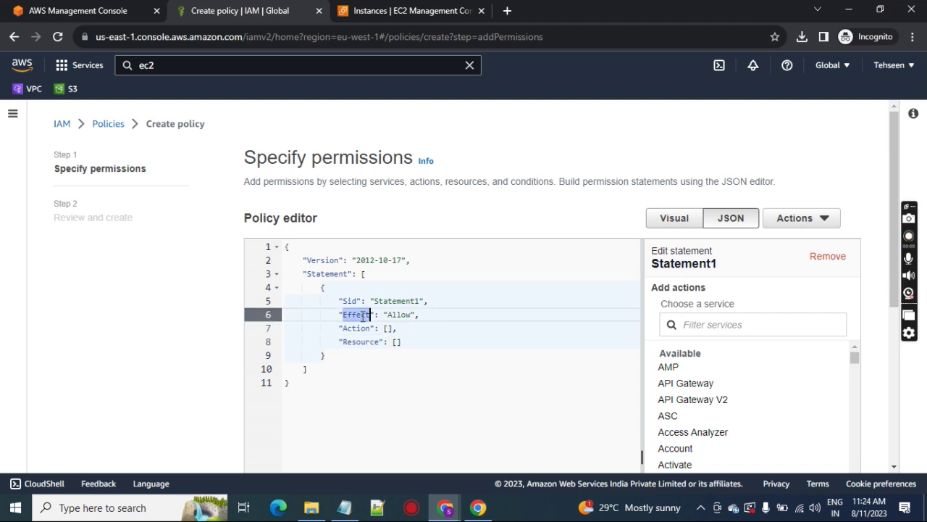
{"action": "double_click", "coordinate": [401, 315]}
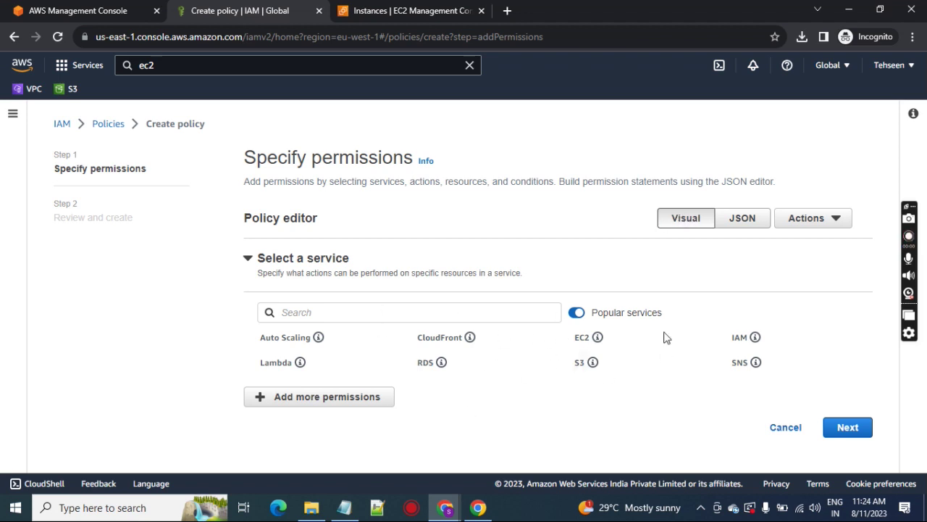
- Pick S3 as the service, allow ListBucket and ListAllMyBuckets, then cancel the new policy
{"action": "left_click", "coordinate": [581, 366]}
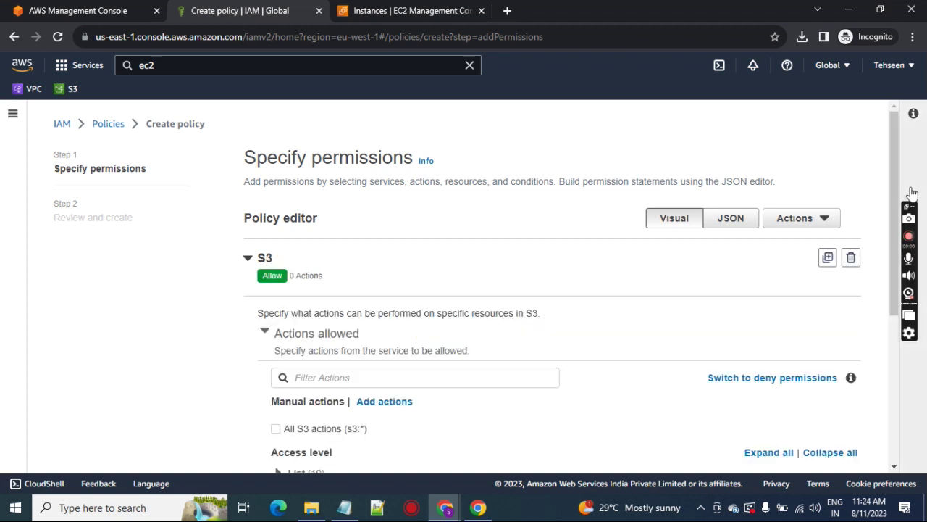
{"action": "left_click_drag", "start_coordinate": [893, 178], "coordinate": [878, 270]}
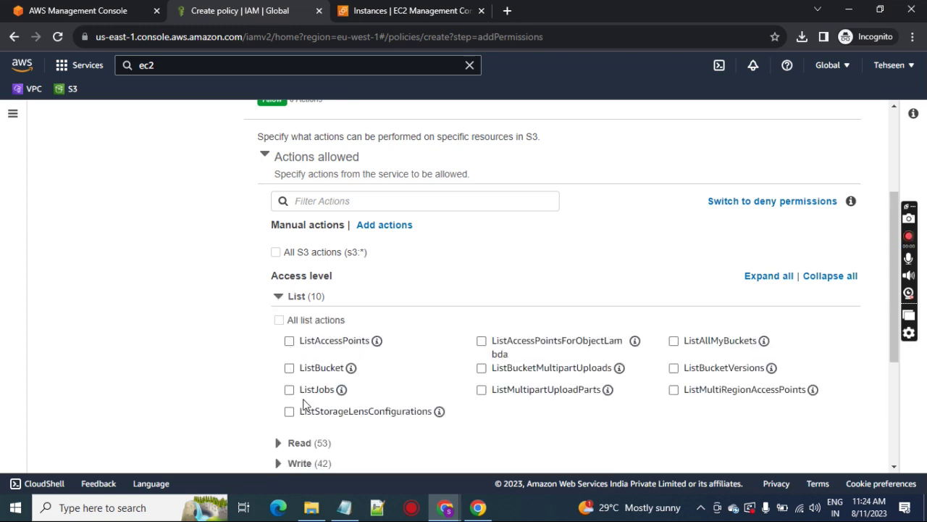
{"action": "left_click", "coordinate": [289, 368]}
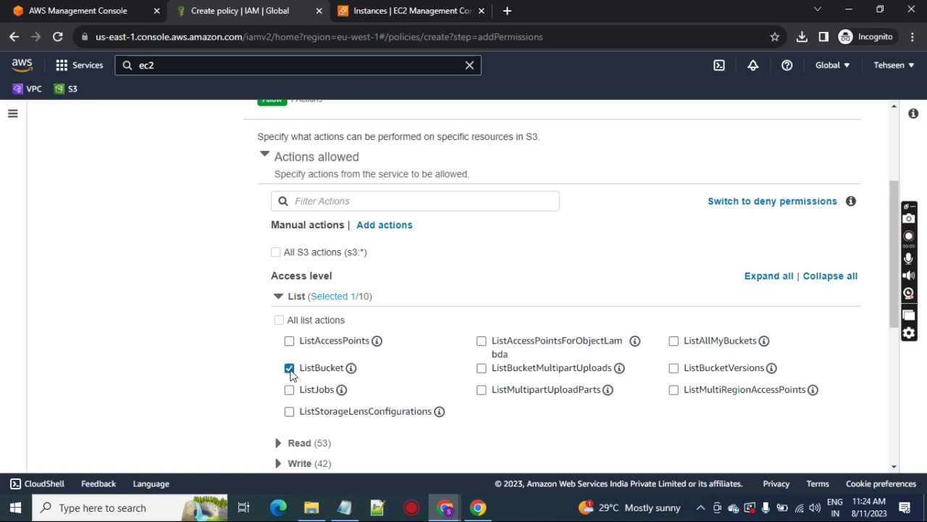
{"action": "left_click", "coordinate": [674, 341]}
{"action": "left_click_drag", "start_coordinate": [894, 275], "coordinate": [895, 446]}
{"action": "left_click", "coordinate": [773, 449]}
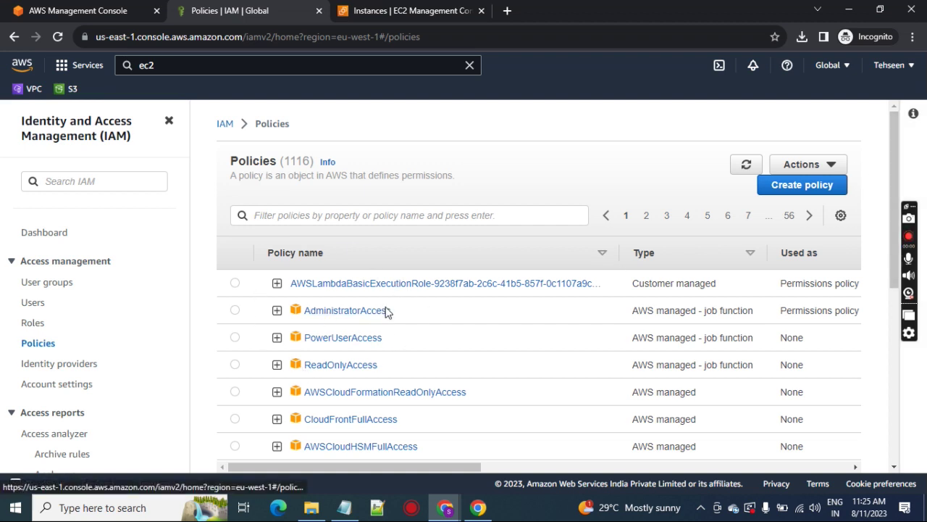
- Select the AdministratorAccess policy, then browse Users and the empty IAM User groups list
{"action": "left_click", "coordinate": [235, 310]}
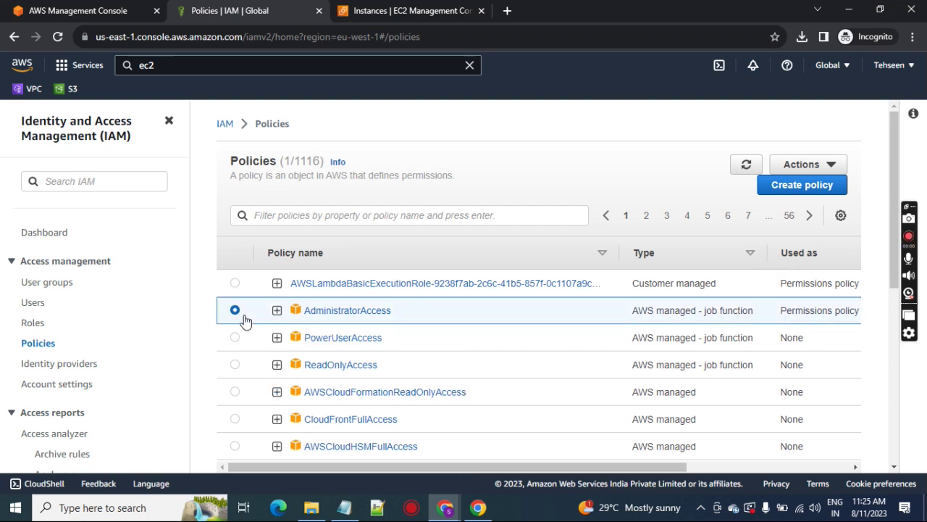
{"action": "left_click", "coordinate": [32, 304]}
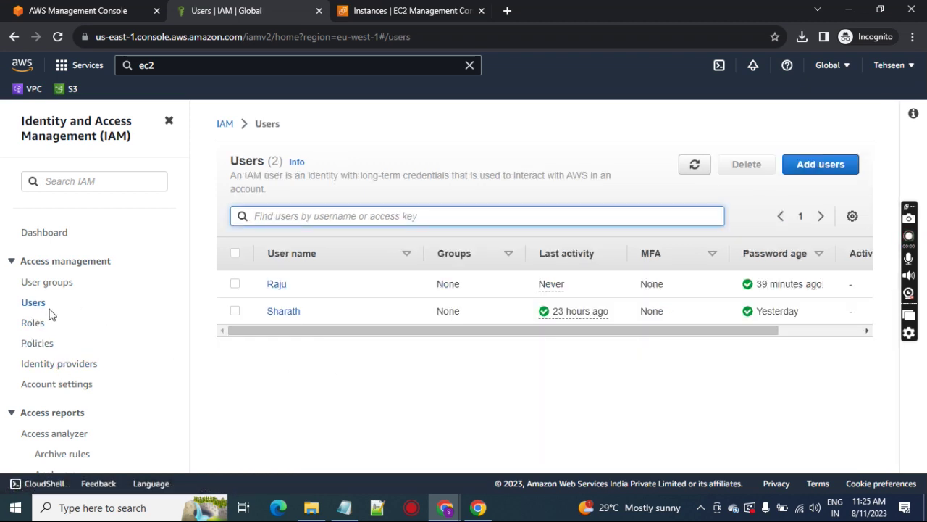
{"action": "left_click", "coordinate": [45, 286]}
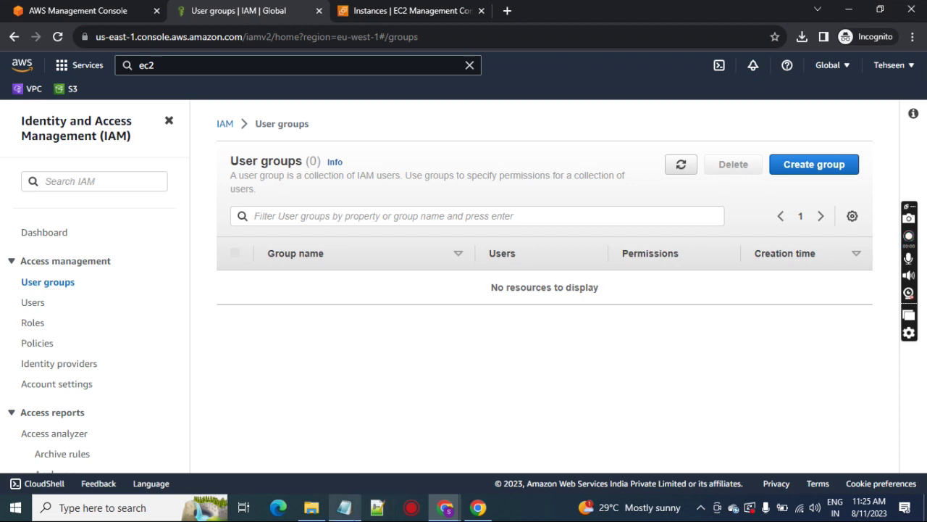
- Bring the Notepad IAM notes to the front and start a new line
{"action": "mouse_move", "coordinate": [355, 511]}
{"action": "left_click", "coordinate": [374, 445]}
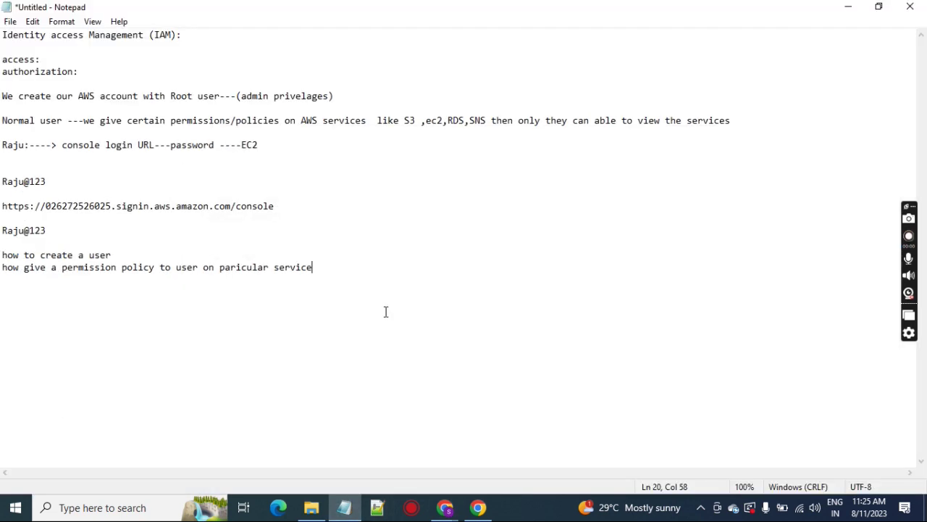
{"action": "key", "text": "Return"}
- Search Windows from the taskbar for 'pain' to find Paint
{"action": "left_click", "coordinate": [105, 505]}
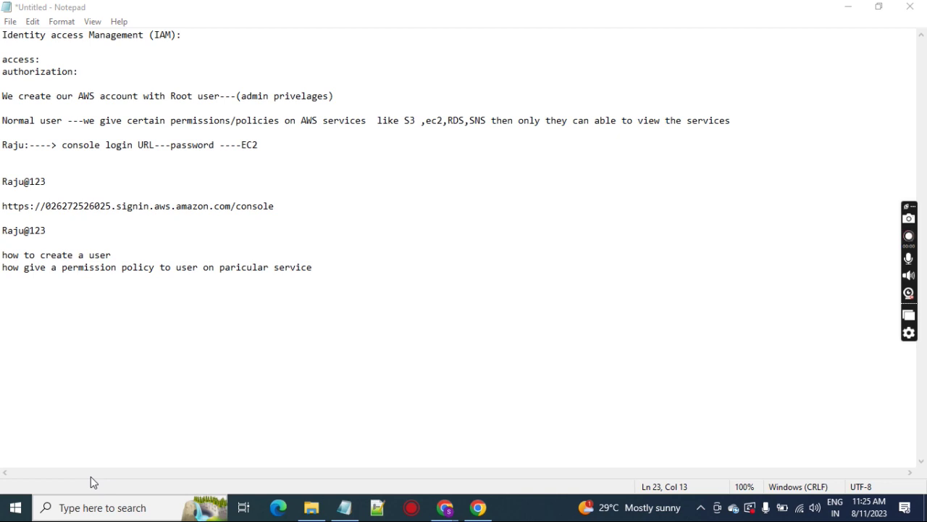
{"action": "left_click", "coordinate": [113, 505]}
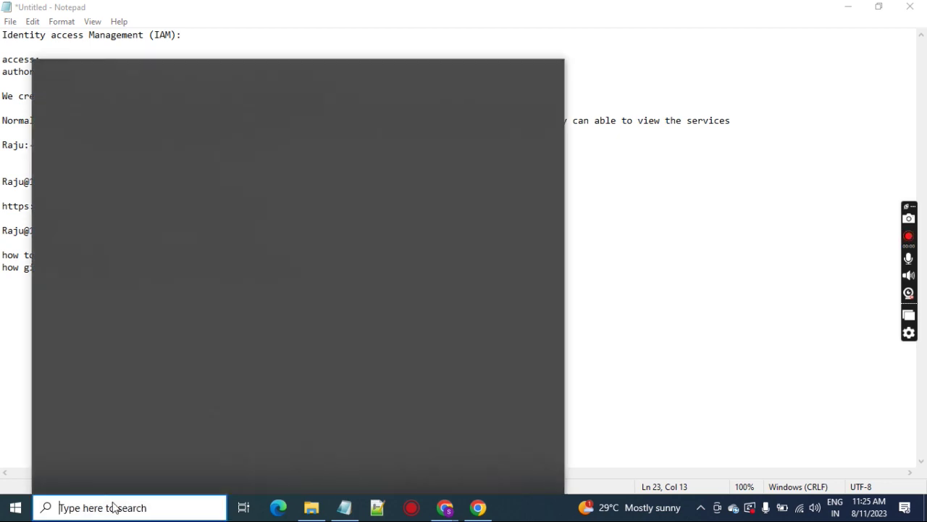
{"action": "type", "text": "paint"}
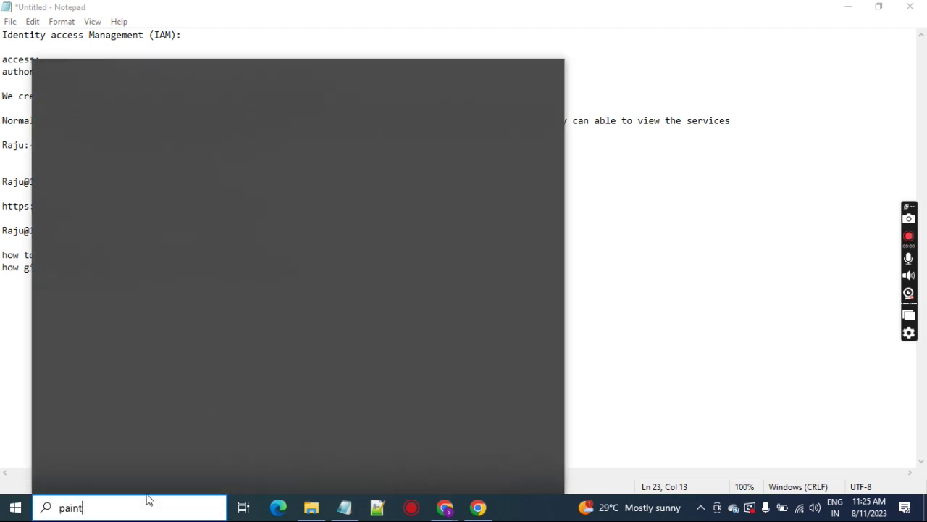
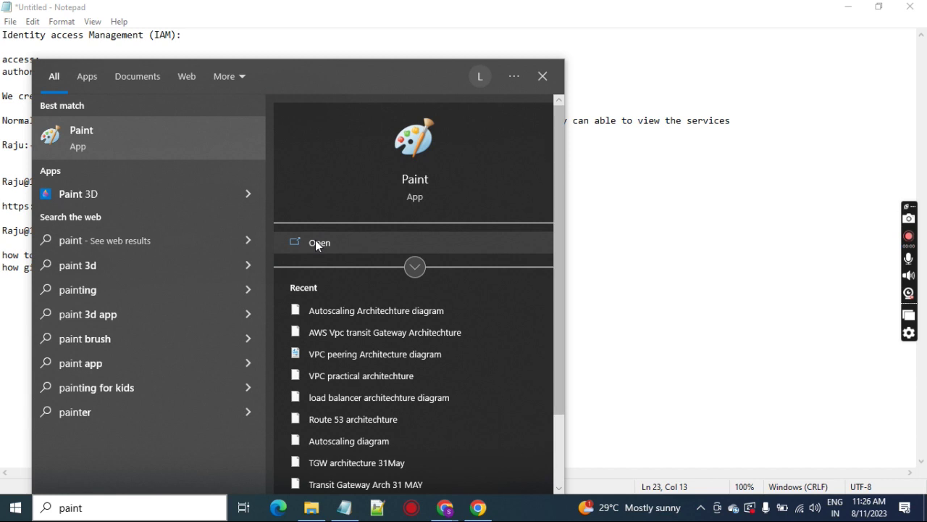
- Add a sketch below the notes: 'aws' on one line, with 'raju' and 'sharath' beneath it
{"action": "left_click", "coordinate": [700, 179]}
{"action": "left_click", "coordinate": [363, 272]}
{"action": "key", "text": "Return"}
{"action": "key", "text": "Return"}
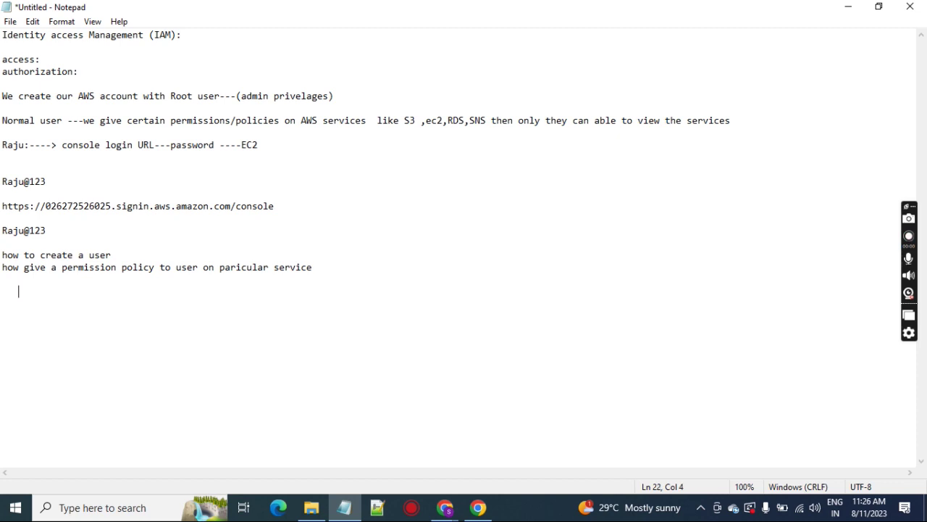
{"action": "type", "text": "aws"}
{"action": "key", "text": "Return"}
{"action": "type", "text": "raju"}
{"action": "type", "text": "sharath"}
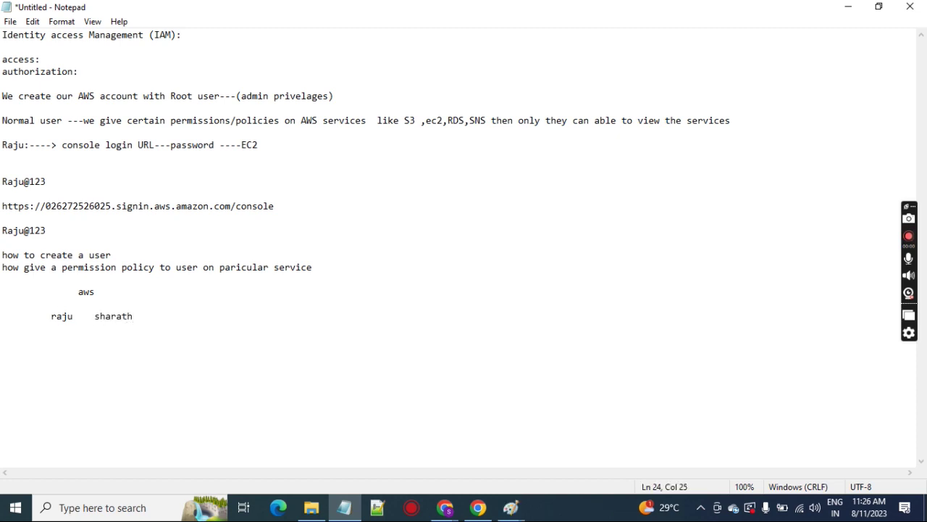
{"action": "key", "text": "Return"}
- Highlight the group name 'aws' and the user names 'raju' and 'sharath' in the notes
{"action": "left_click", "coordinate": [111, 317]}
{"action": "left_click", "coordinate": [62, 316]}
{"action": "double_click", "coordinate": [64, 317]}
{"action": "double_click", "coordinate": [83, 292]}
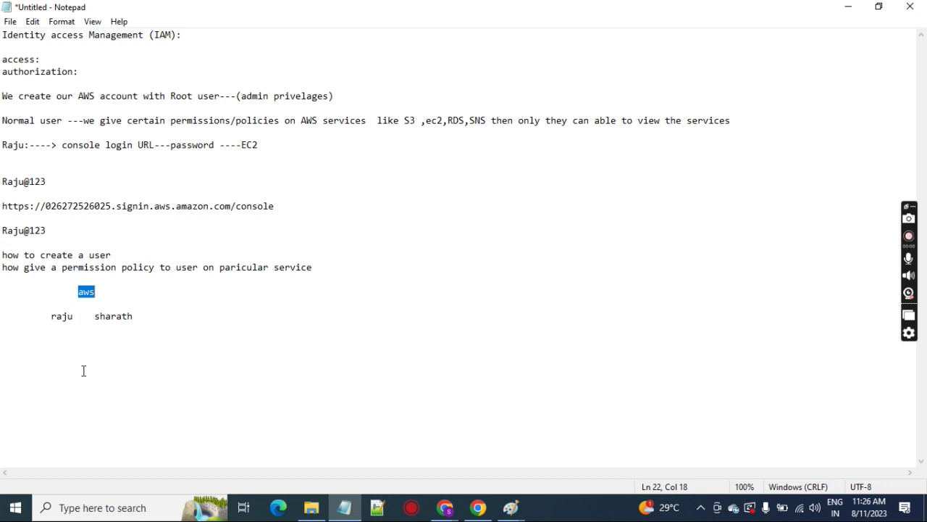
{"action": "left_click", "coordinate": [123, 317]}
{"action": "left_click", "coordinate": [83, 292]}
{"action": "double_click", "coordinate": [85, 294]}
{"action": "left_click", "coordinate": [65, 316]}
{"action": "double_click", "coordinate": [64, 316]}
{"action": "left_click", "coordinate": [71, 346]}
{"action": "left_click", "coordinate": [129, 316]}
{"action": "double_click", "coordinate": [139, 348]}
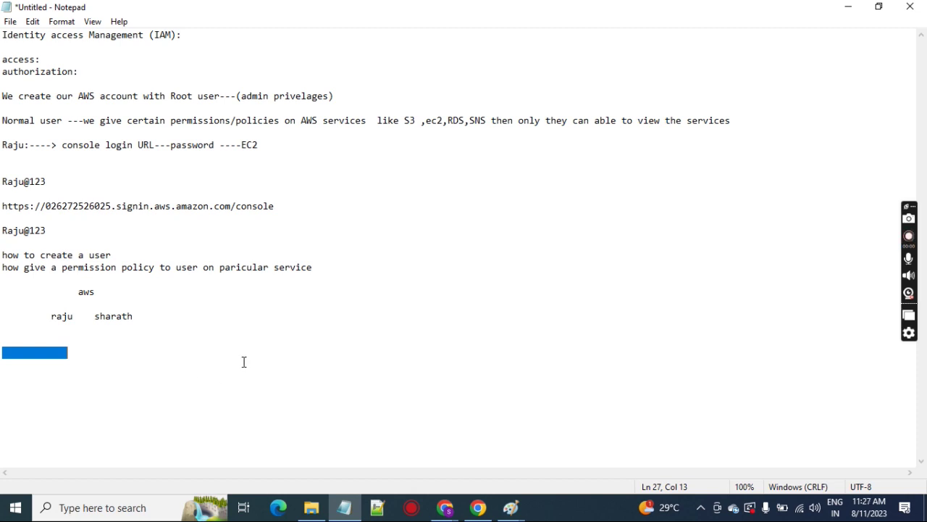
{"action": "double_click", "coordinate": [88, 294]}
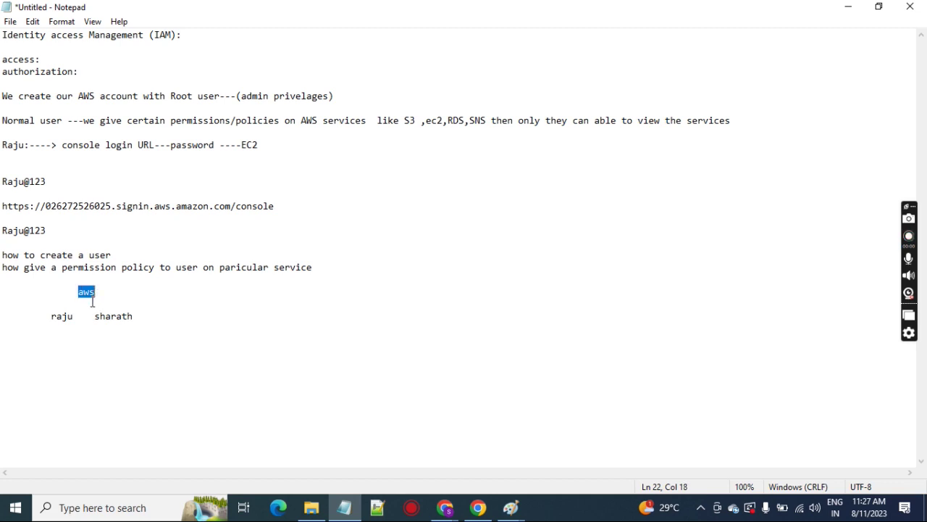
{"action": "left_click", "coordinate": [105, 289]}
{"action": "double_click", "coordinate": [61, 314]}
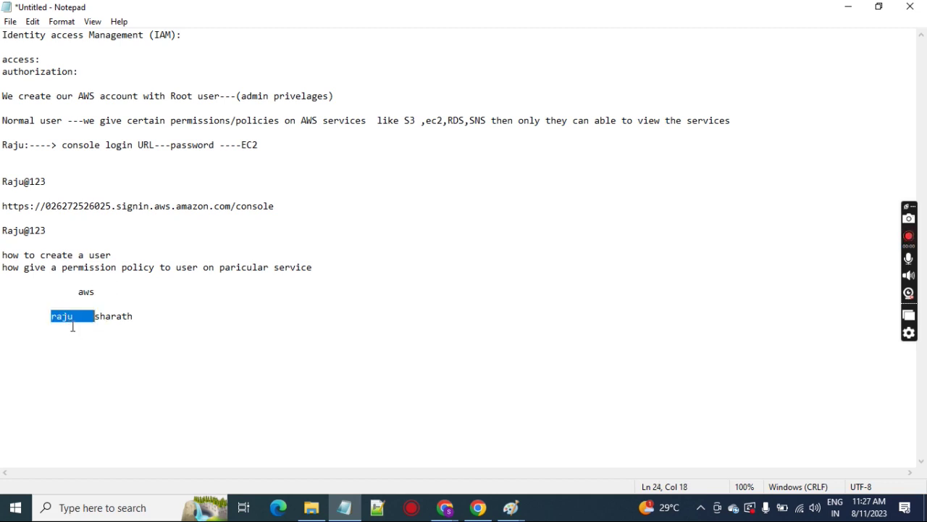
{"action": "double_click", "coordinate": [122, 317]}
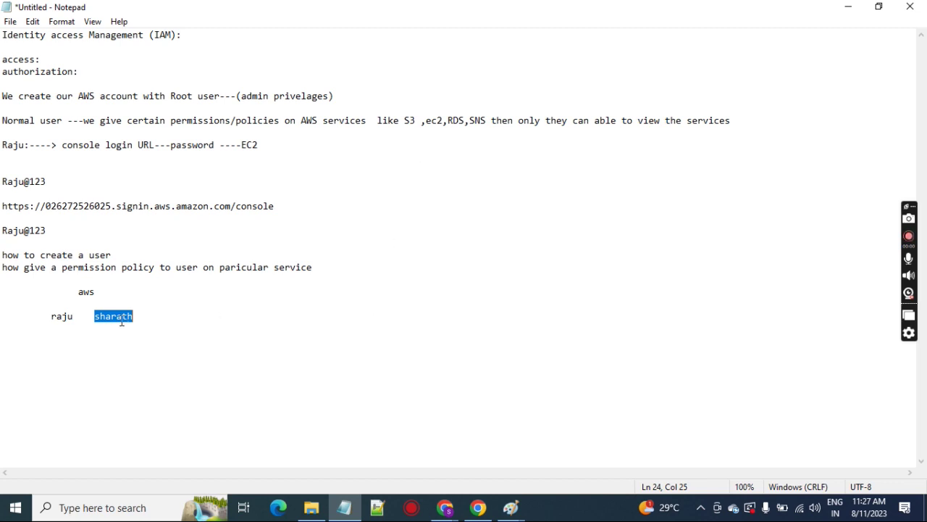
- Highlight 'aws' and each user name again in turn, then minimize Notepad
{"action": "double_click", "coordinate": [86, 292]}
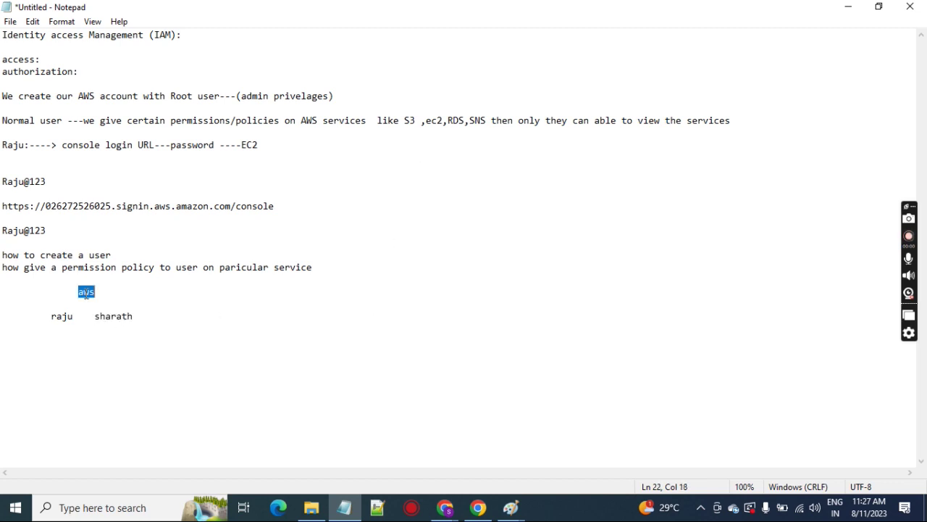
{"action": "left_click", "coordinate": [92, 293]}
{"action": "double_click", "coordinate": [87, 293]}
{"action": "double_click", "coordinate": [60, 321]}
{"action": "double_click", "coordinate": [86, 292]}
{"action": "double_click", "coordinate": [62, 316]}
{"action": "left_click", "coordinate": [62, 317]}
{"action": "double_click", "coordinate": [63, 319]}
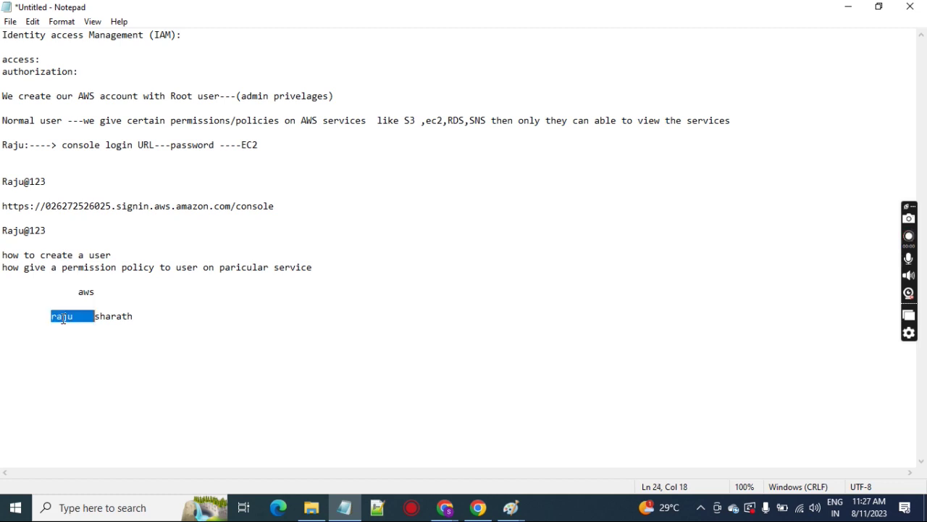
{"action": "left_click", "coordinate": [117, 317]}
{"action": "double_click", "coordinate": [117, 316]}
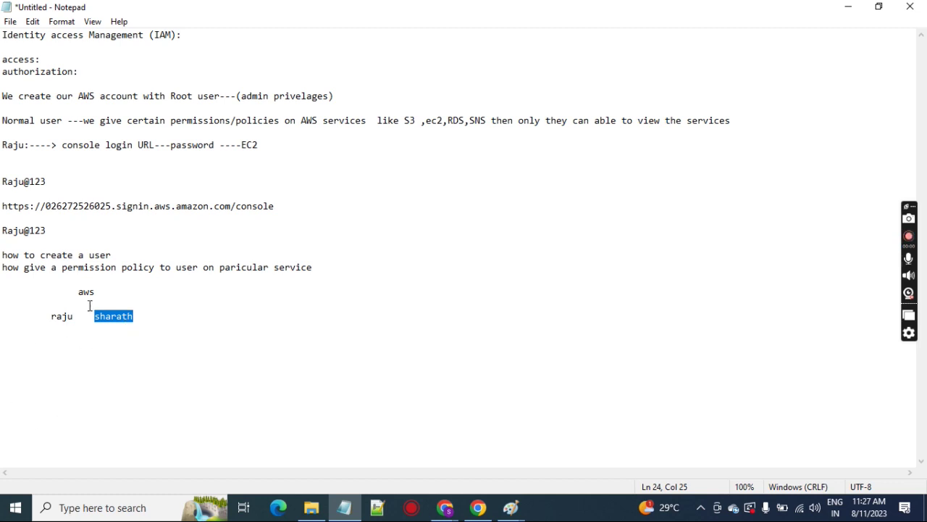
{"action": "double_click", "coordinate": [66, 317]}
{"action": "left_click", "coordinate": [56, 320]}
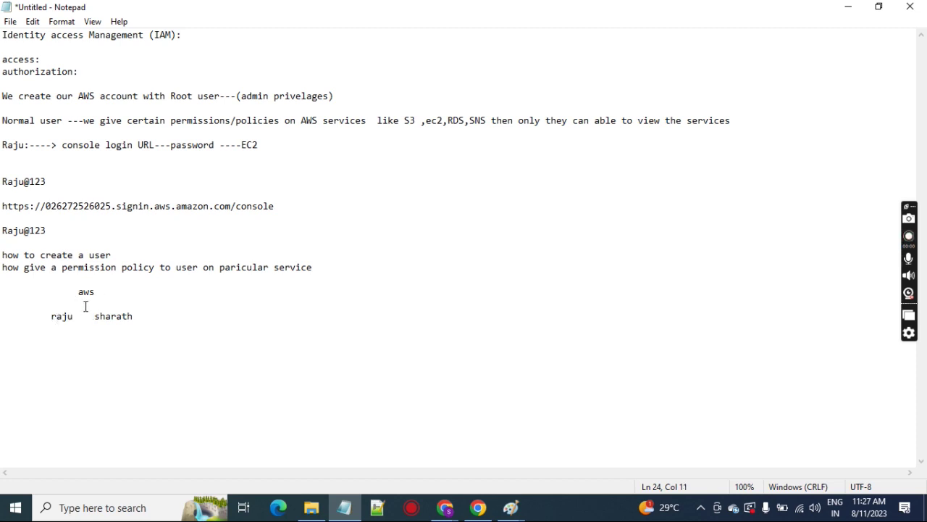
{"action": "double_click", "coordinate": [61, 317]}
{"action": "double_click", "coordinate": [116, 317]}
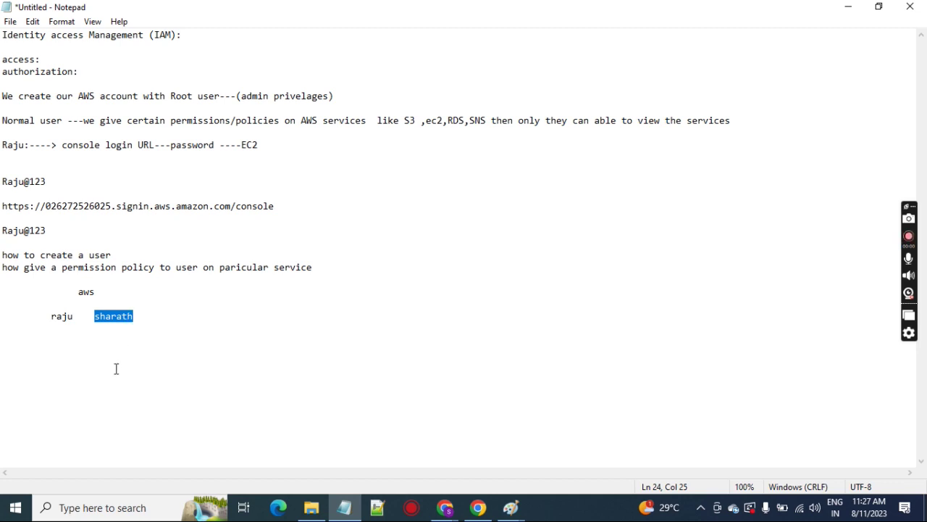
{"action": "double_click", "coordinate": [87, 297]}
{"action": "left_click", "coordinate": [103, 296]}
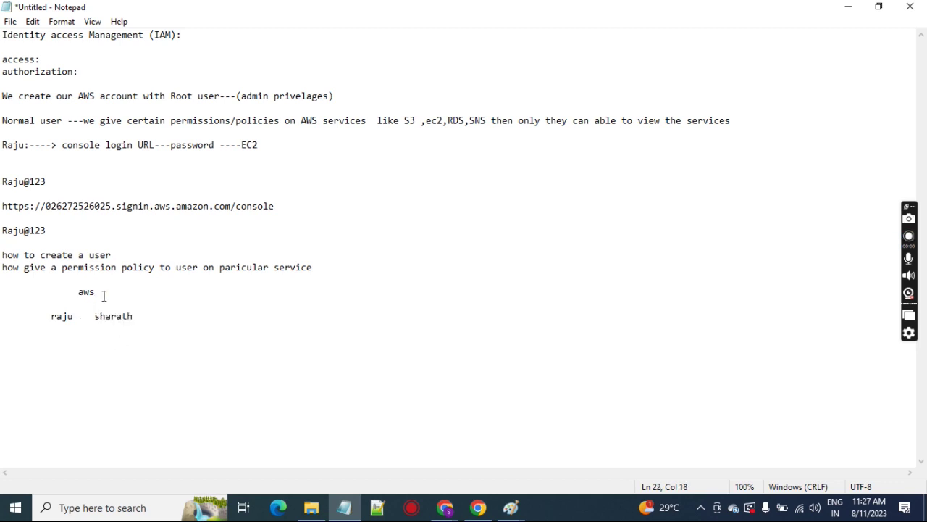
{"action": "double_click", "coordinate": [87, 292]}
{"action": "double_click", "coordinate": [63, 319]}
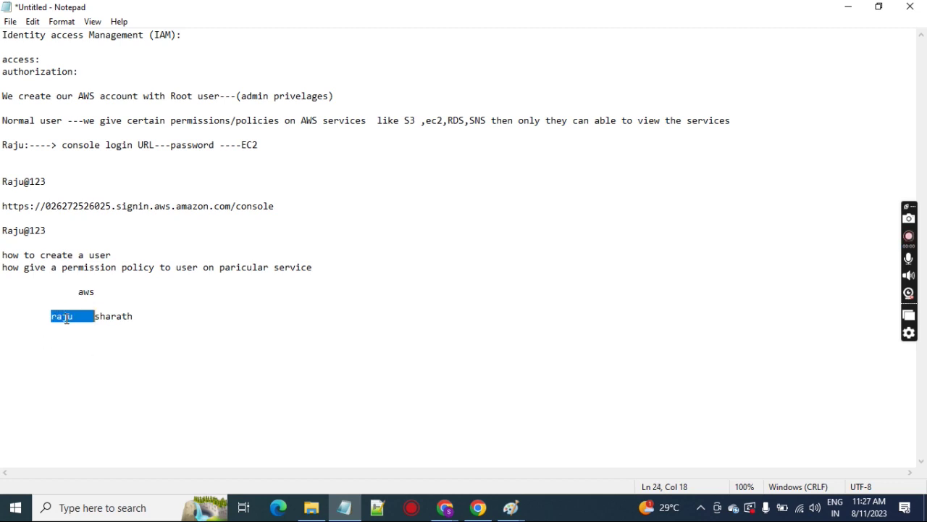
{"action": "double_click", "coordinate": [123, 317]}
{"action": "left_click", "coordinate": [849, 6]}
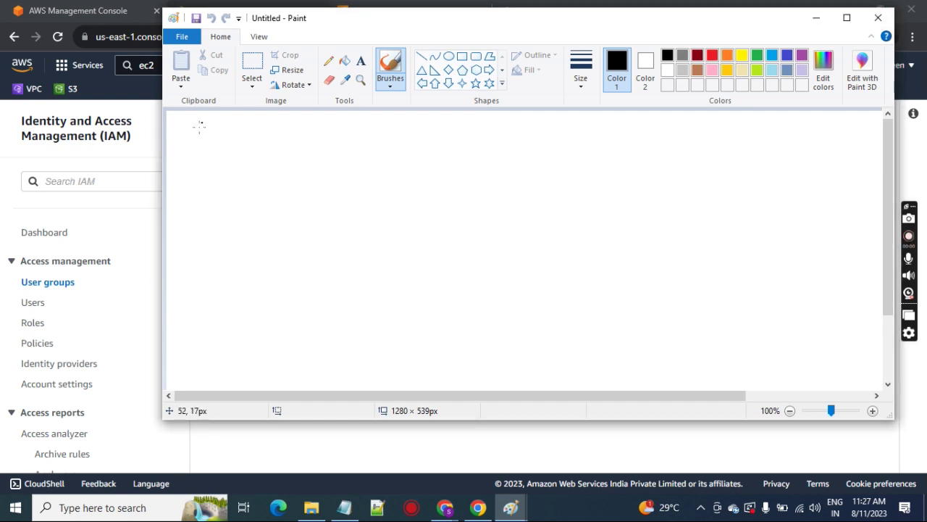
- Create the IAM user group named 'aws' without adding users or permissions
{"action": "left_click", "coordinate": [145, 231]}
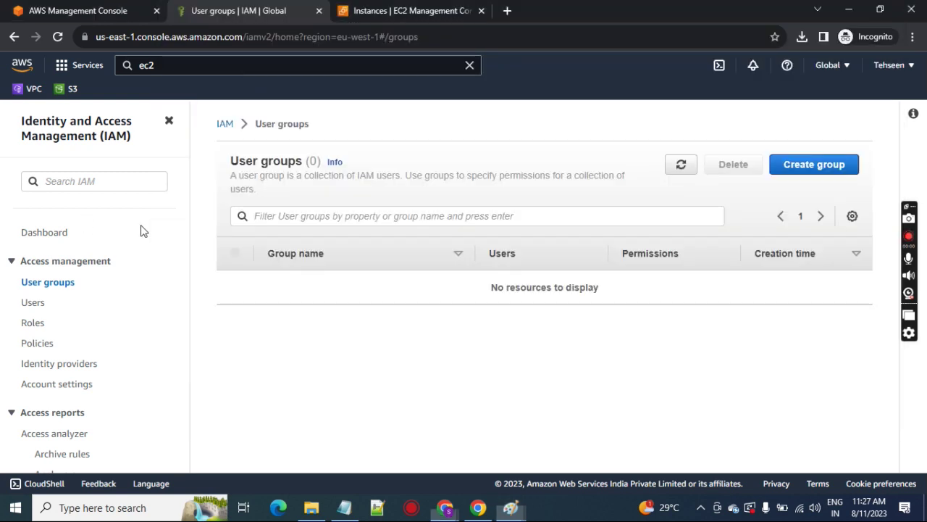
{"action": "left_click", "coordinate": [790, 170]}
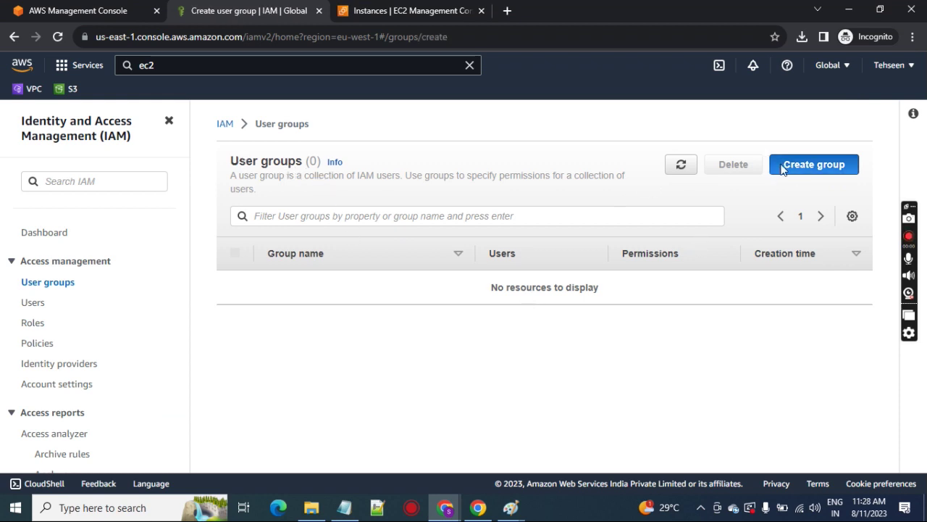
{"action": "left_click", "coordinate": [247, 265]}
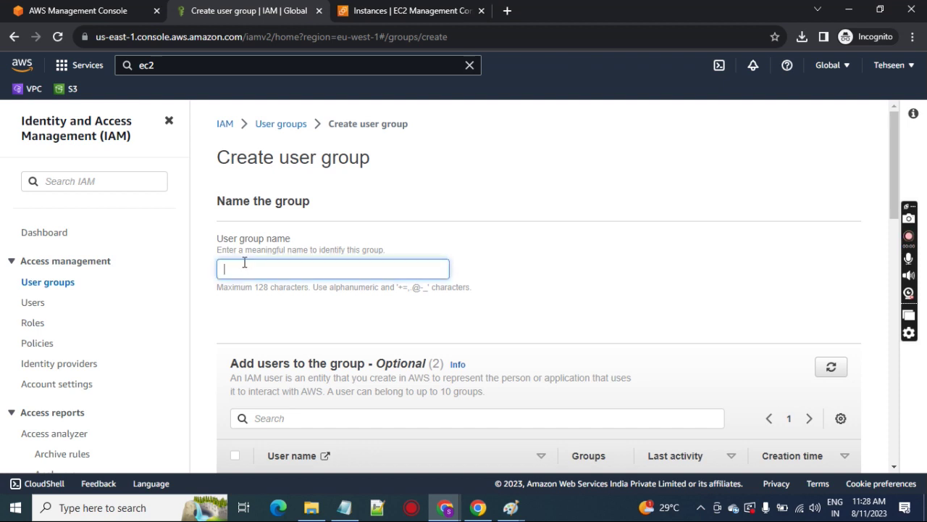
{"action": "left_click_drag", "start_coordinate": [898, 185], "coordinate": [899, 246]}
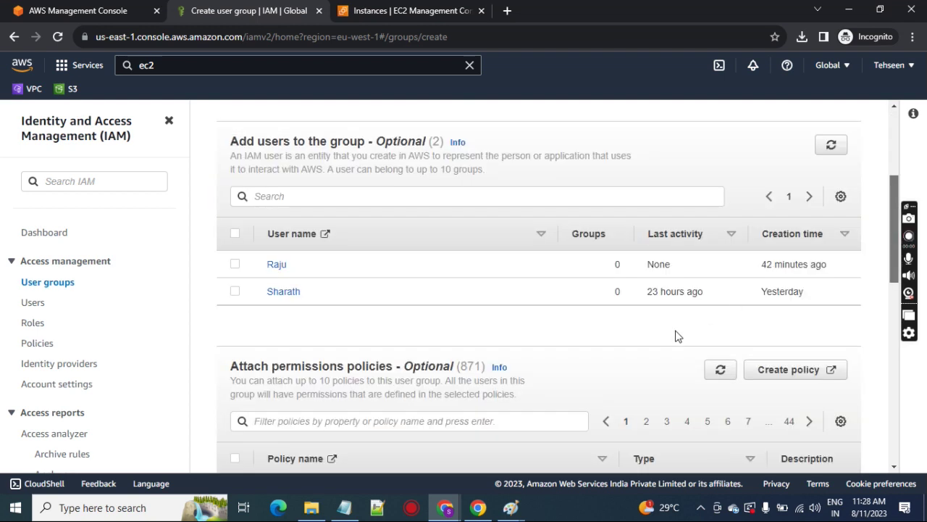
{"action": "left_click_drag", "start_coordinate": [897, 239], "coordinate": [895, 434]}
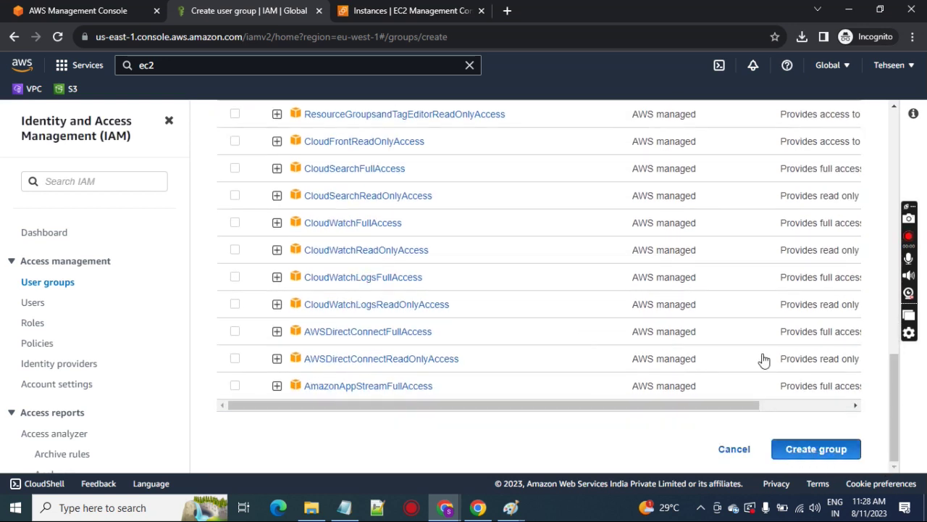
{"action": "left_click", "coordinate": [810, 449]}
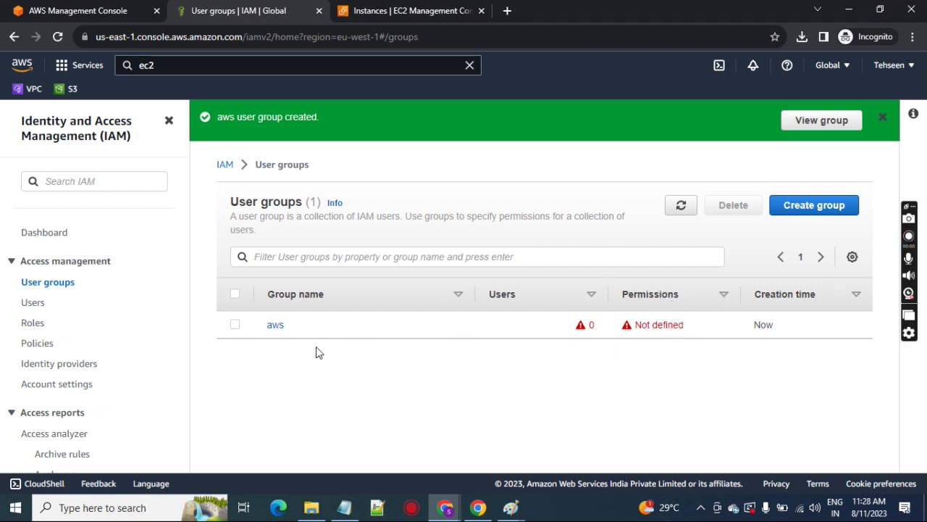
- Review the aws group's Summary and ARN, then open its Add users page
{"action": "left_click", "coordinate": [275, 325]}
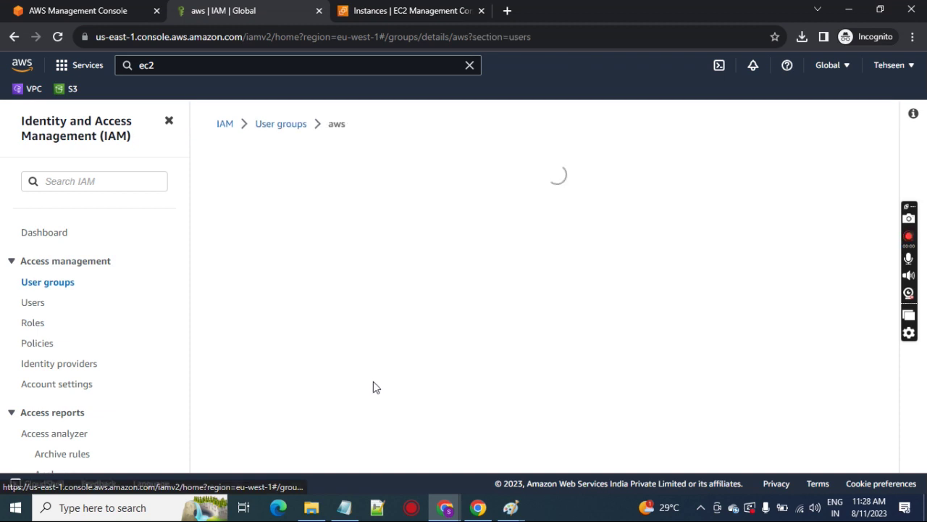
{"action": "left_click_drag", "start_coordinate": [898, 151], "coordinate": [896, 209]}
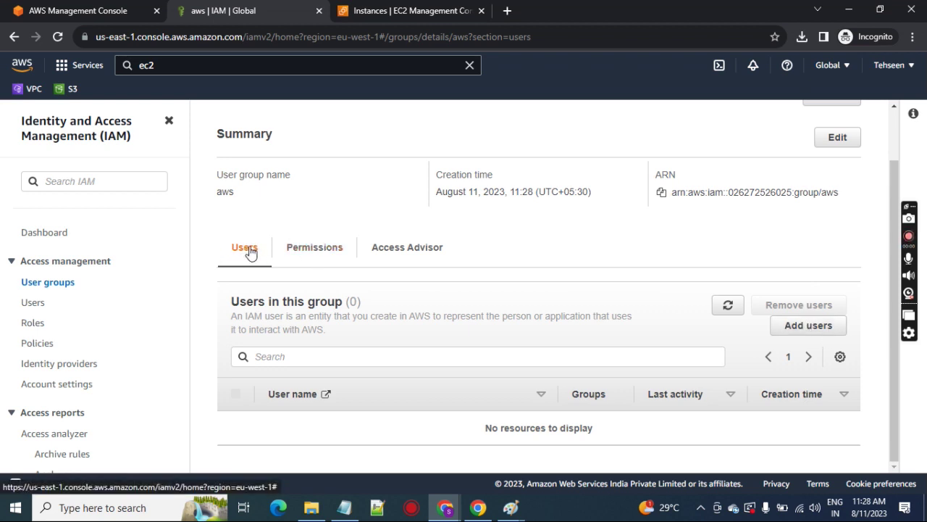
{"action": "scroll", "coordinate": [905, 129], "scroll_direction": "up", "scroll_amount": 1}
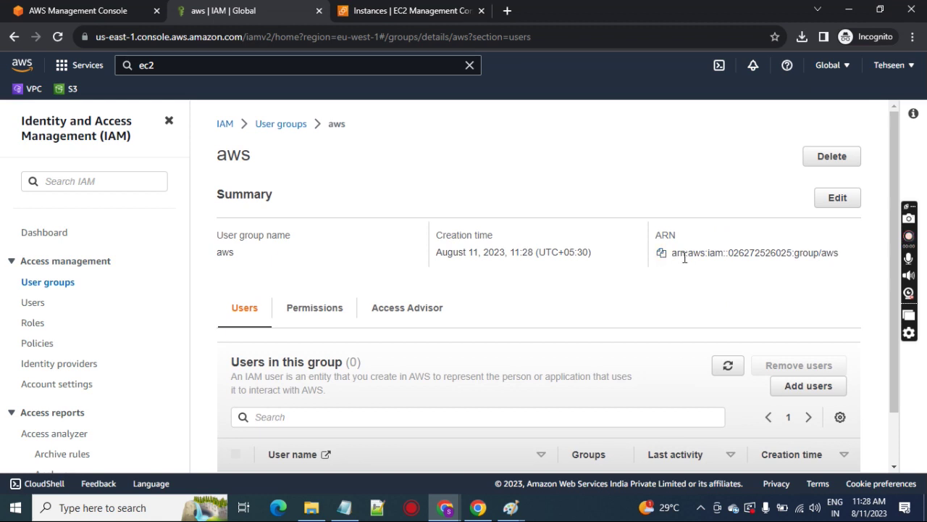
{"action": "left_click_drag", "start_coordinate": [672, 252], "coordinate": [841, 254]}
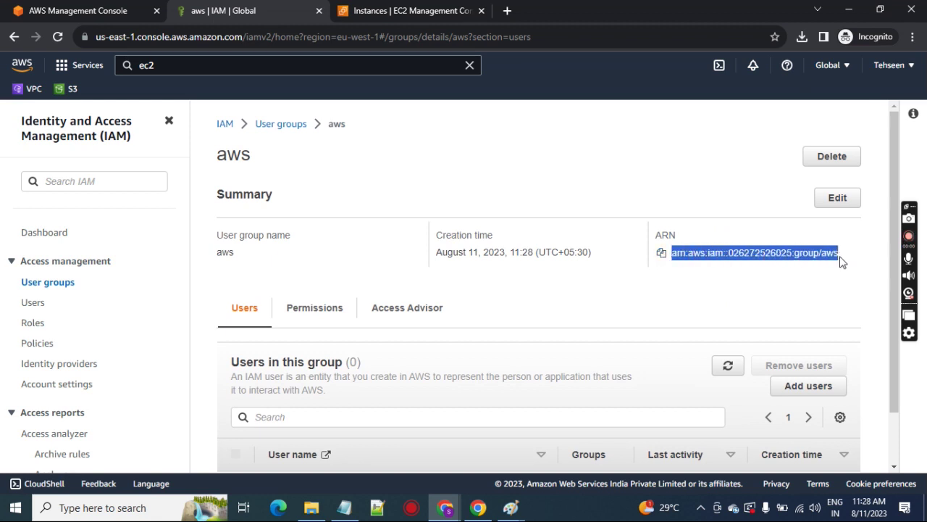
{"action": "double_click", "coordinate": [806, 253]}
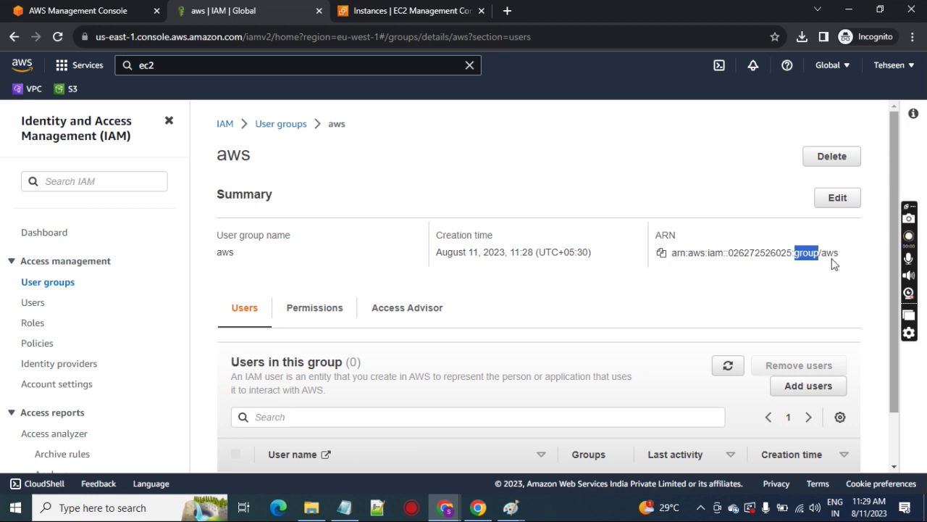
{"action": "left_click_drag", "start_coordinate": [893, 159], "coordinate": [892, 214]}
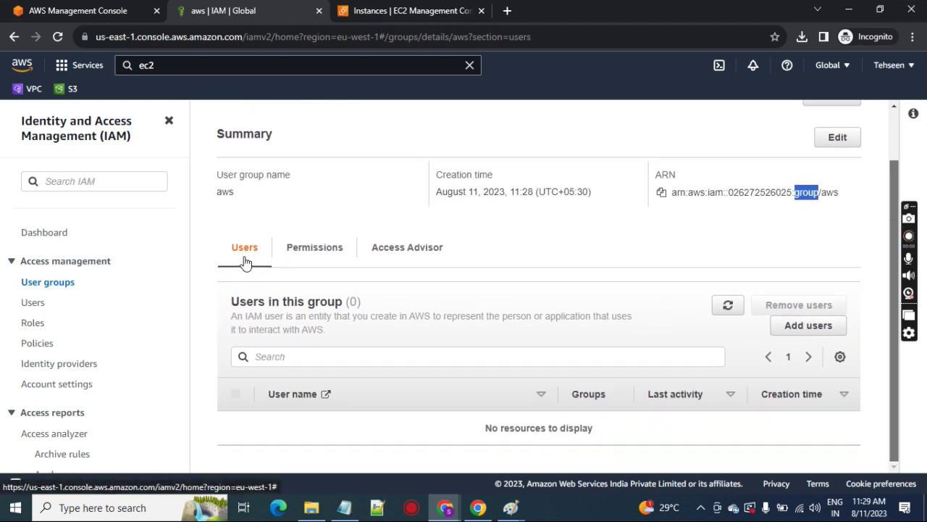
{"action": "left_click", "coordinate": [816, 325]}
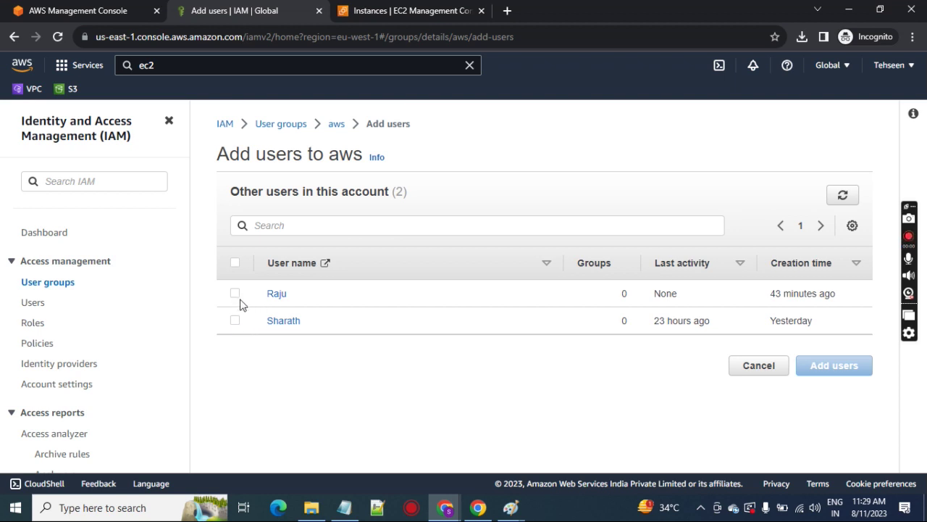
- Add Sharath and Raju to the aws group and check its two-member list
{"action": "left_click", "coordinate": [236, 295]}
{"action": "left_click", "coordinate": [234, 321]}
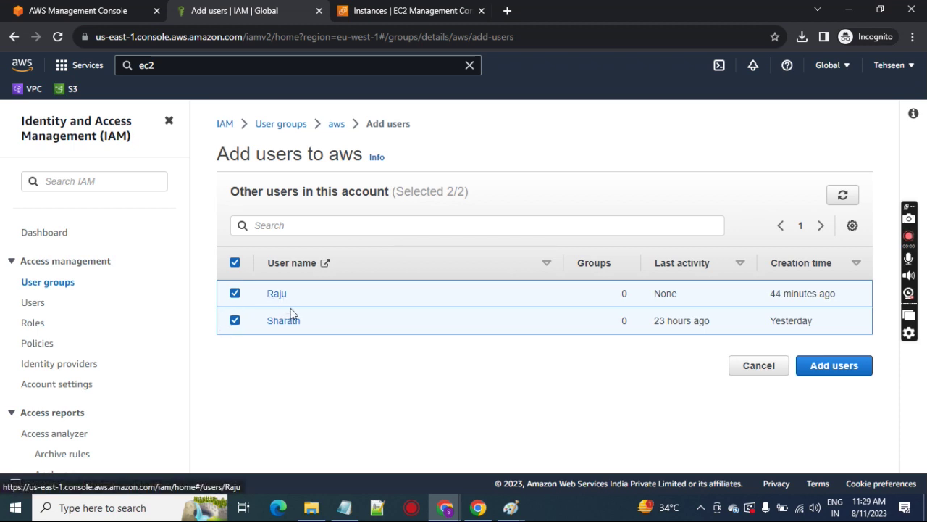
{"action": "left_click", "coordinate": [837, 368]}
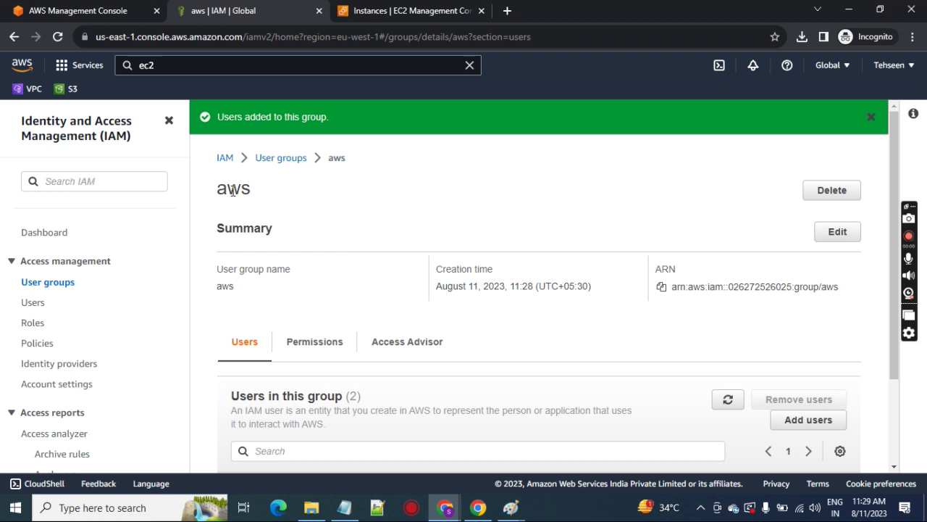
{"action": "double_click", "coordinate": [233, 190]}
{"action": "scroll", "coordinate": [355, 433], "scroll_direction": "down", "scroll_amount": 2}
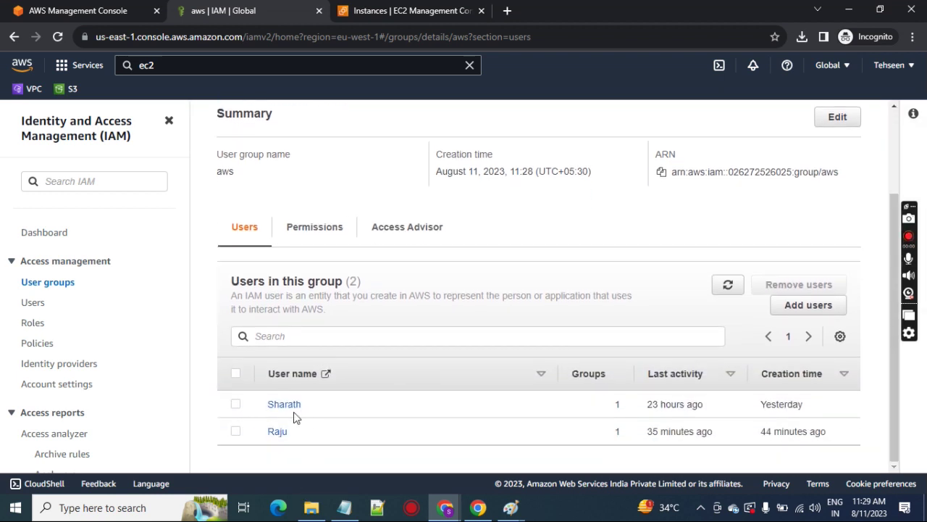
- Remove AmazonEC2ReadOnlyAccess, AmazonS3FullAccess and AmazonS3ReadOnlyAccess from user Raju
{"action": "left_click", "coordinate": [38, 303]}
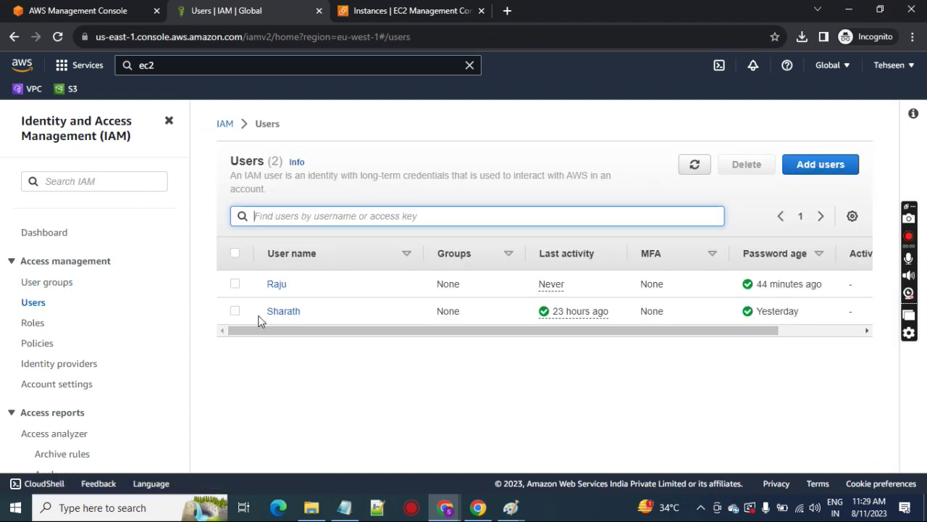
{"action": "left_click", "coordinate": [236, 284]}
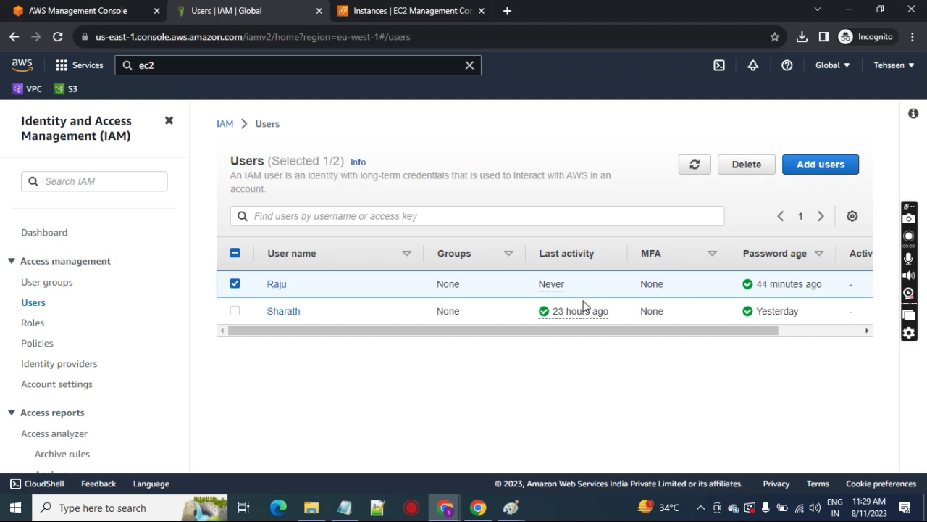
{"action": "left_click", "coordinate": [276, 284]}
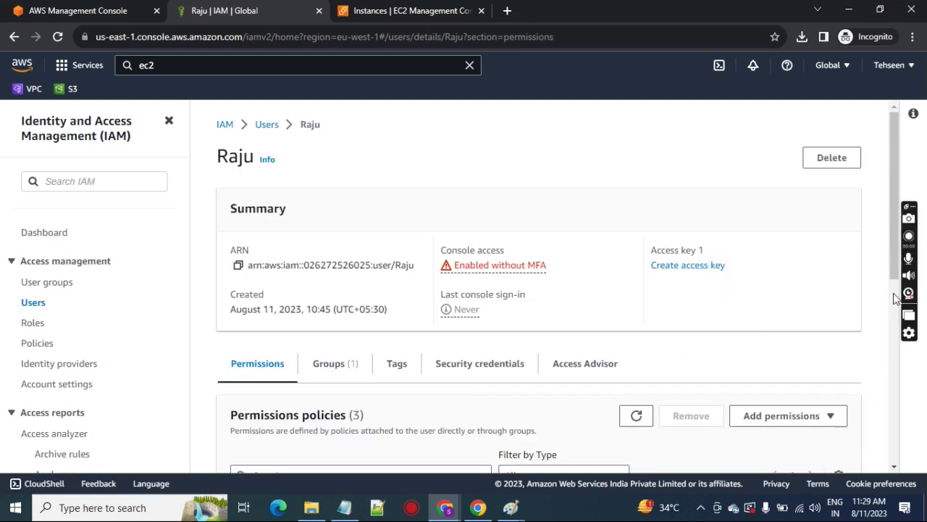
{"action": "scroll", "coordinate": [896, 297], "scroll_direction": "down", "scroll_amount": 5}
{"action": "left_click", "coordinate": [235, 209]}
{"action": "left_click", "coordinate": [234, 236]}
{"action": "left_click", "coordinate": [235, 264]}
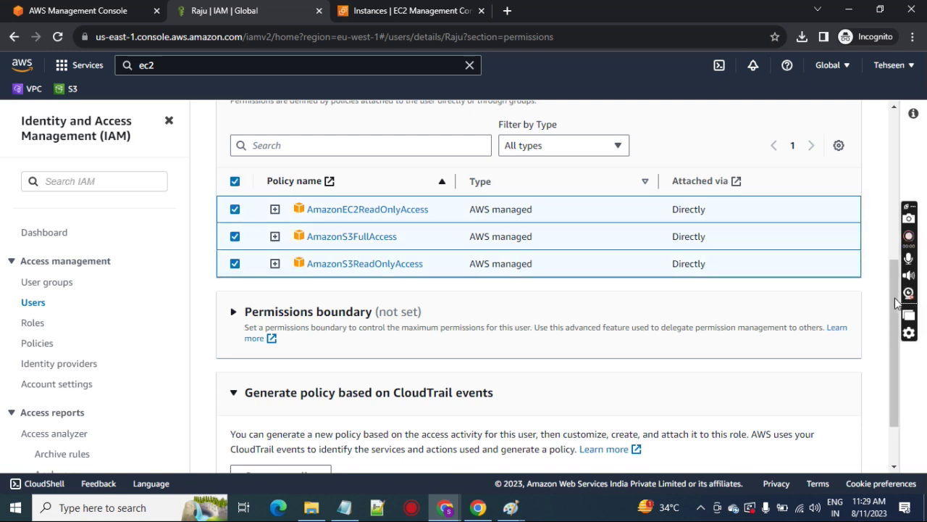
{"action": "scroll", "coordinate": [898, 302], "scroll_direction": "up", "scroll_amount": 2}
{"action": "left_click", "coordinate": [691, 156]}
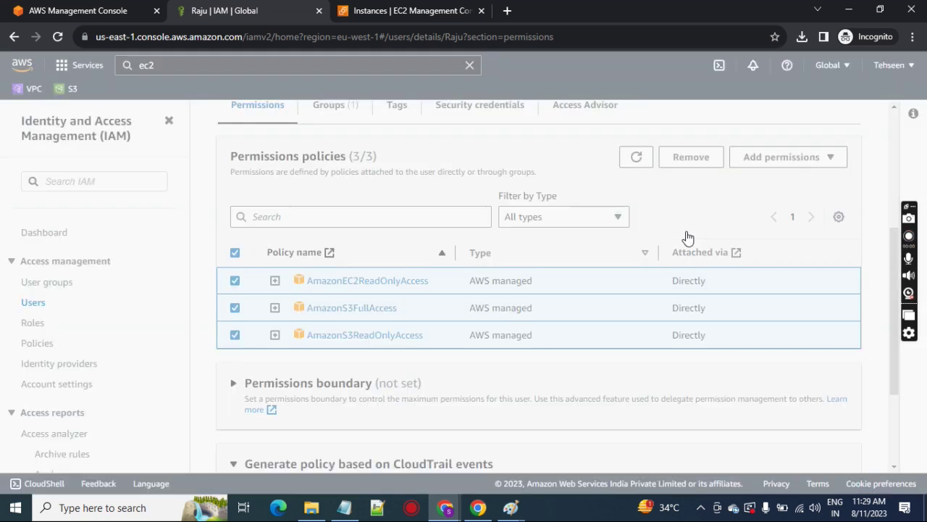
{"action": "left_click", "coordinate": [628, 327]}
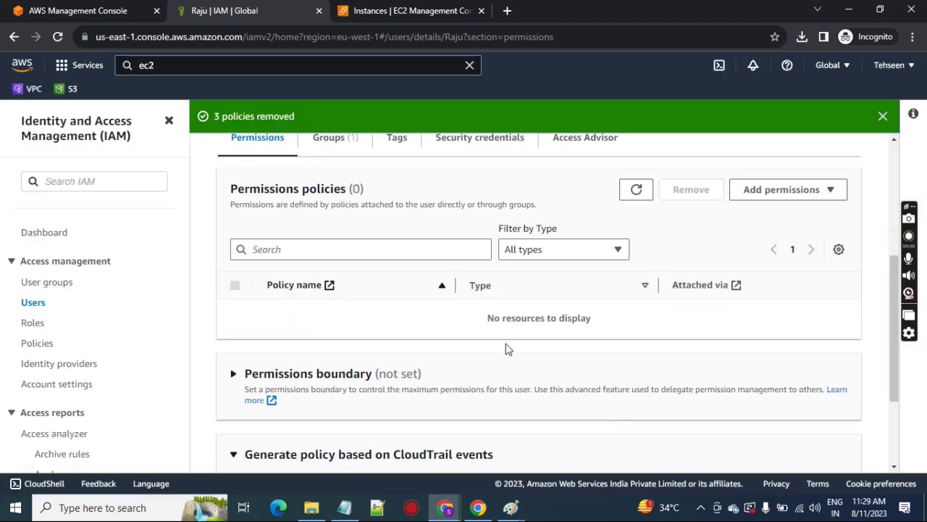
{"action": "scroll", "coordinate": [849, 178], "scroll_direction": "up", "scroll_amount": 4}
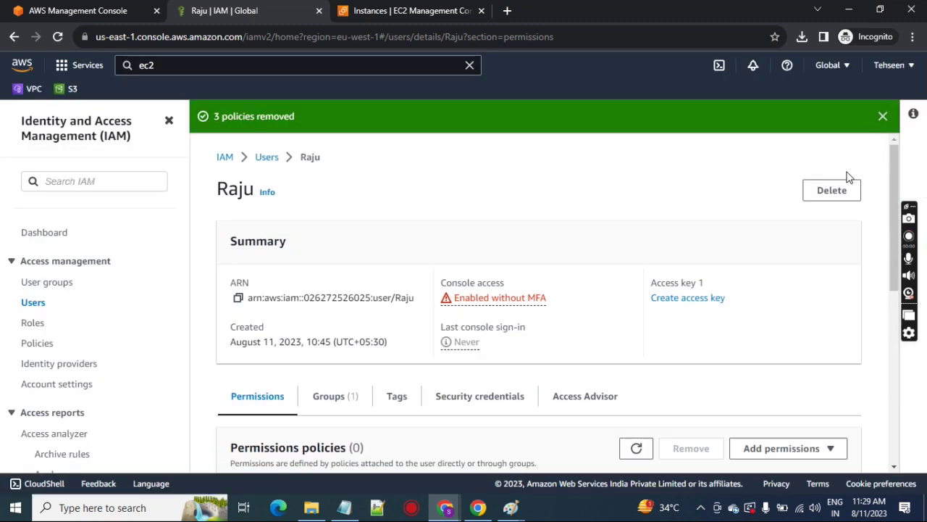
- Remove the inline policy 'specificpolicy' from user Sharath
{"action": "left_click", "coordinate": [266, 157]}
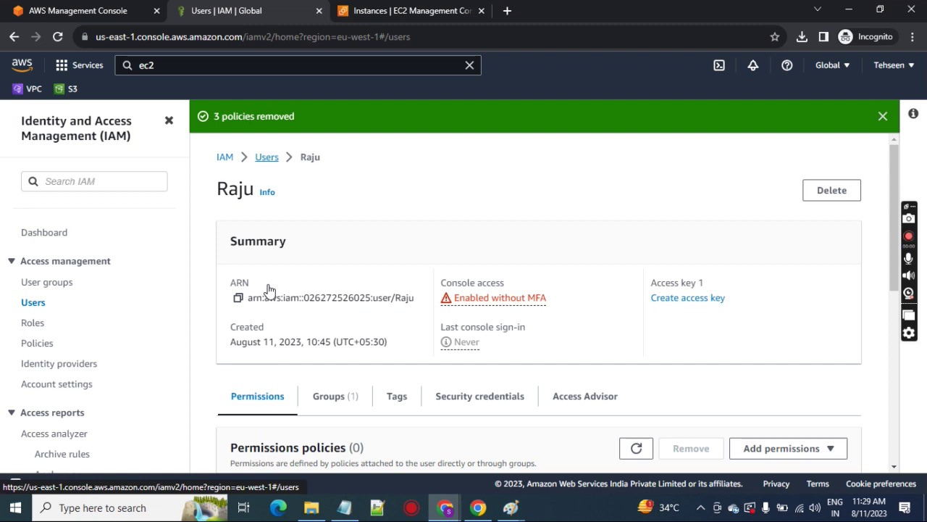
{"action": "left_click", "coordinate": [284, 312]}
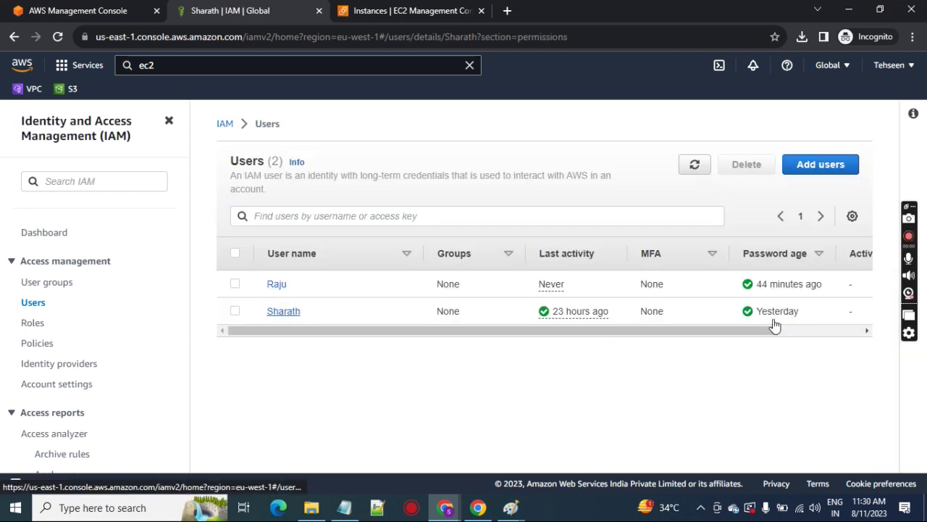
{"action": "scroll", "coordinate": [899, 374], "scroll_direction": "down", "scroll_amount": 4}
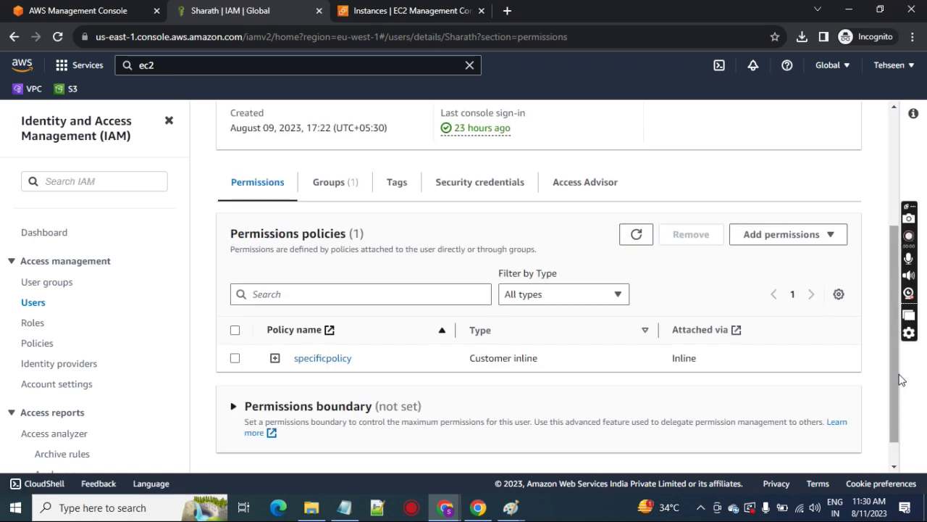
{"action": "left_click", "coordinate": [235, 358]}
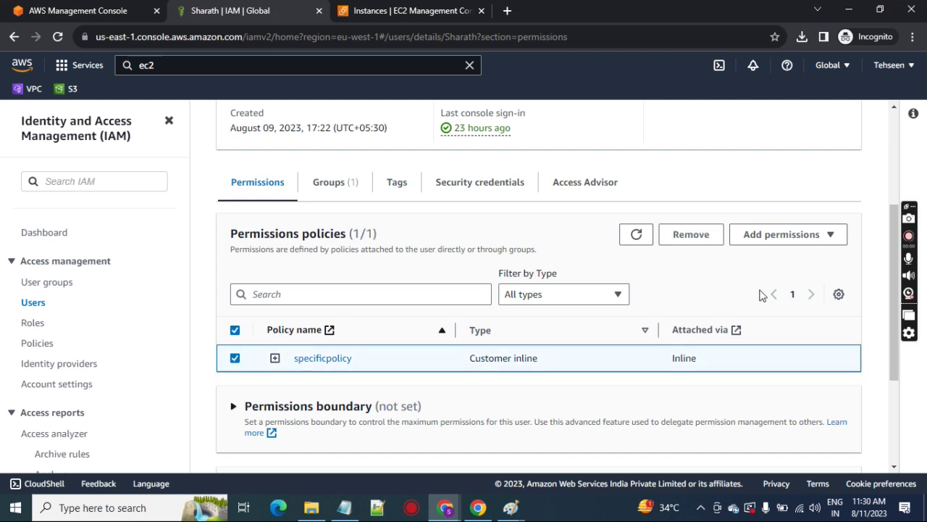
{"action": "left_click", "coordinate": [694, 238]}
{"action": "left_click", "coordinate": [614, 324]}
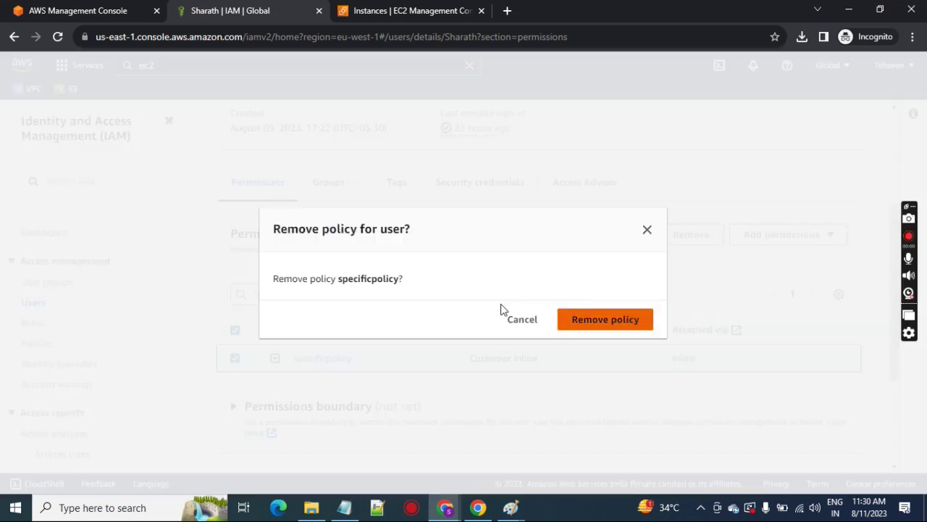
{"action": "left_click", "coordinate": [40, 283]}
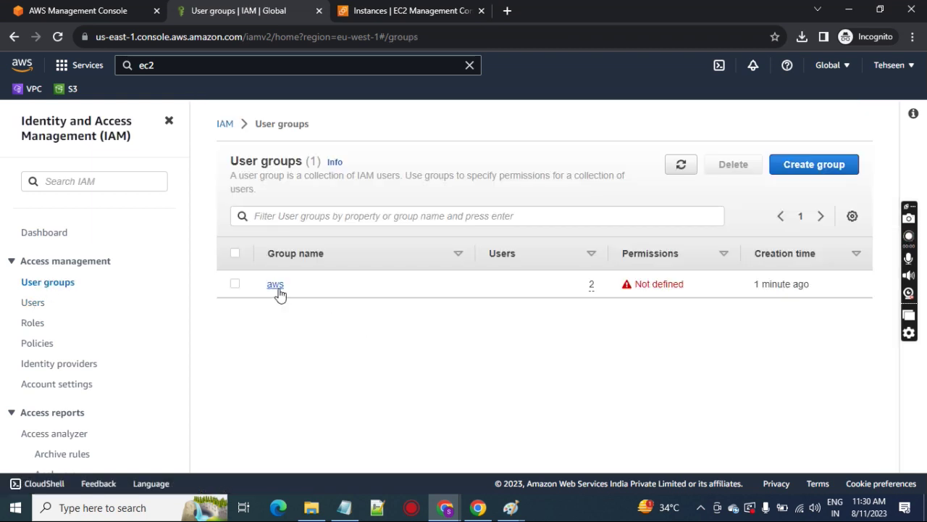
- On the aws group's Permissions tab (0 policies), choose Add permissions > Attach policies
{"action": "left_click", "coordinate": [276, 285]}
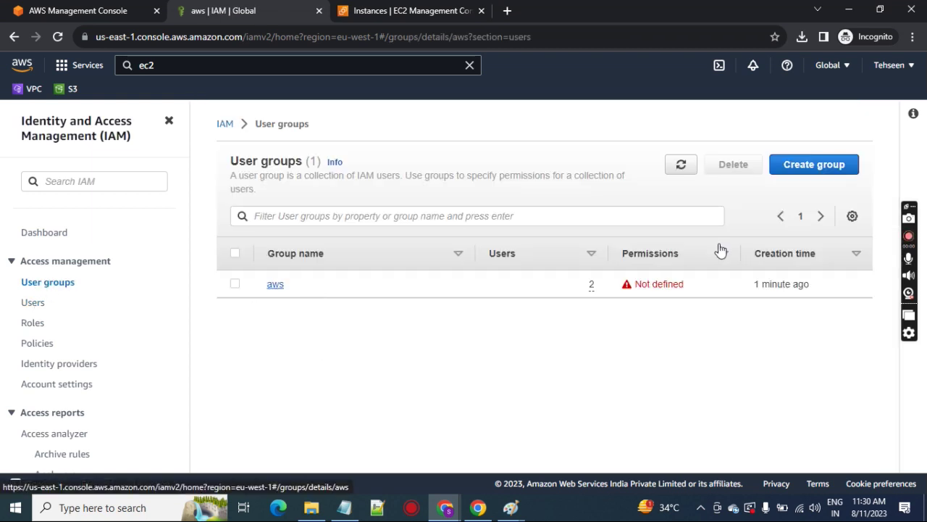
{"action": "left_click_drag", "start_coordinate": [898, 179], "coordinate": [891, 269]}
{"action": "left_click", "coordinate": [319, 240]}
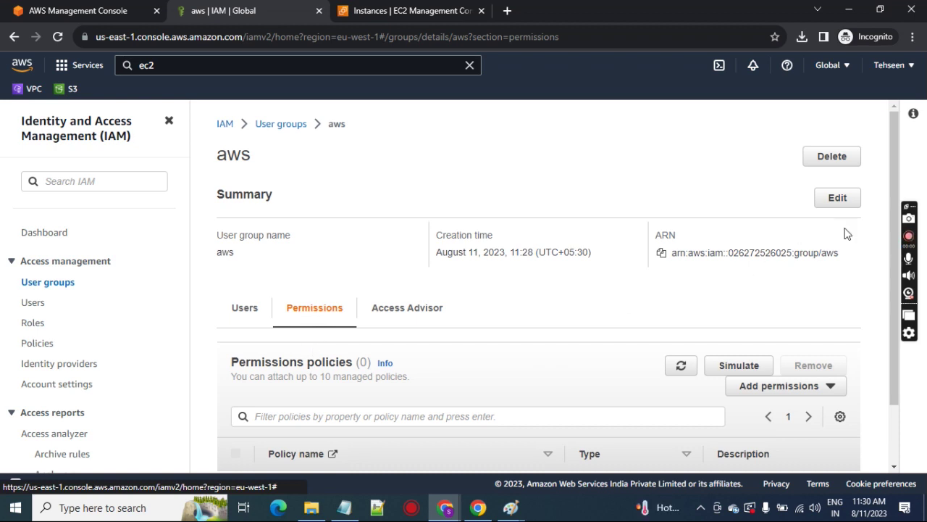
{"action": "scroll", "coordinate": [896, 186], "scroll_direction": "down", "scroll_amount": 1}
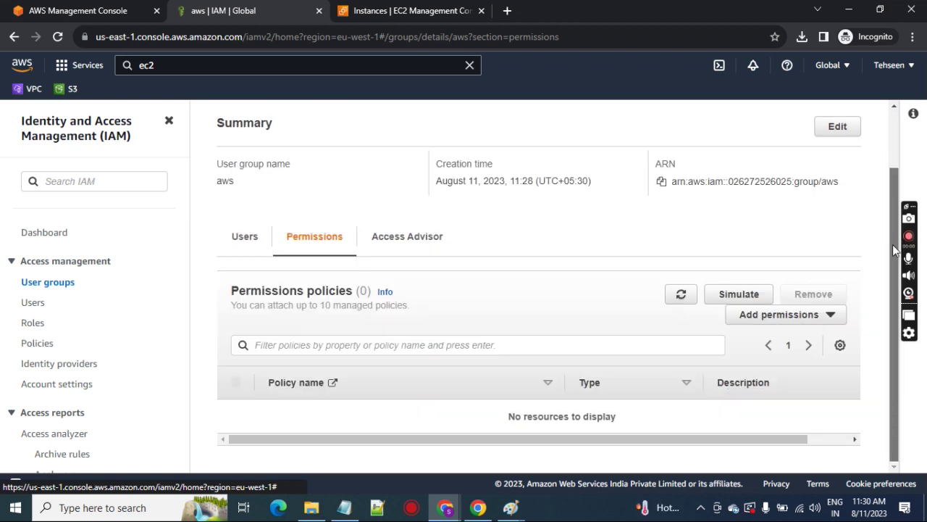
{"action": "left_click", "coordinate": [797, 315]}
{"action": "left_click", "coordinate": [783, 339]}
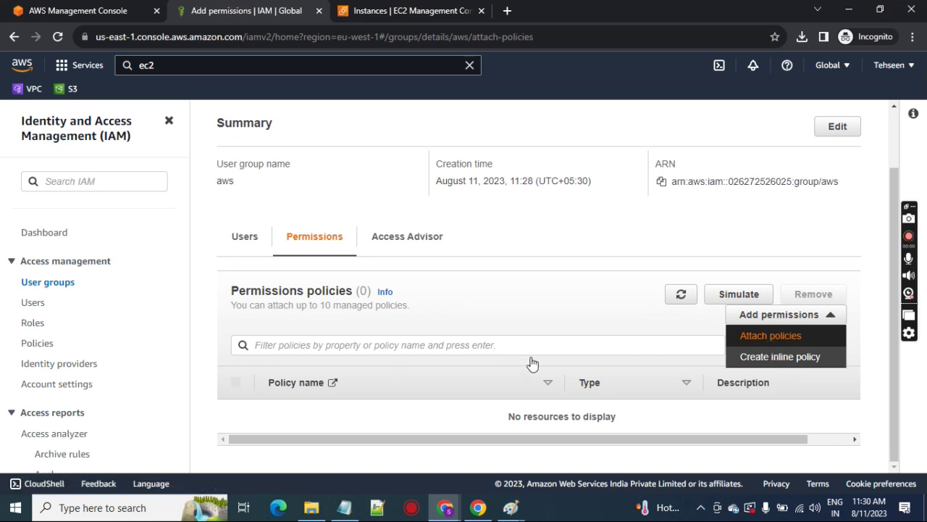
- Filter the policy list by 'ec2' and select AmazonEC2FullAccess for the aws group
{"action": "left_click", "coordinate": [771, 335]}
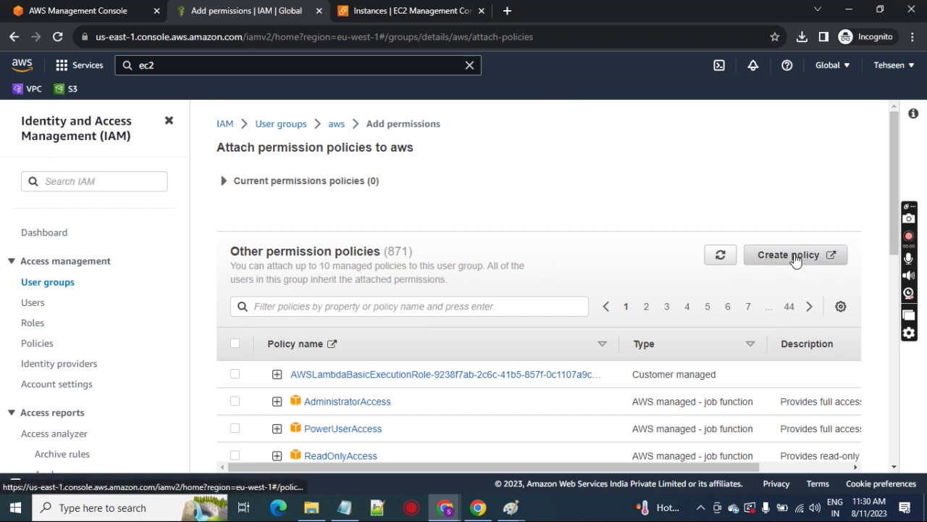
{"action": "scroll", "coordinate": [895, 203], "scroll_direction": "down", "scroll_amount": 1}
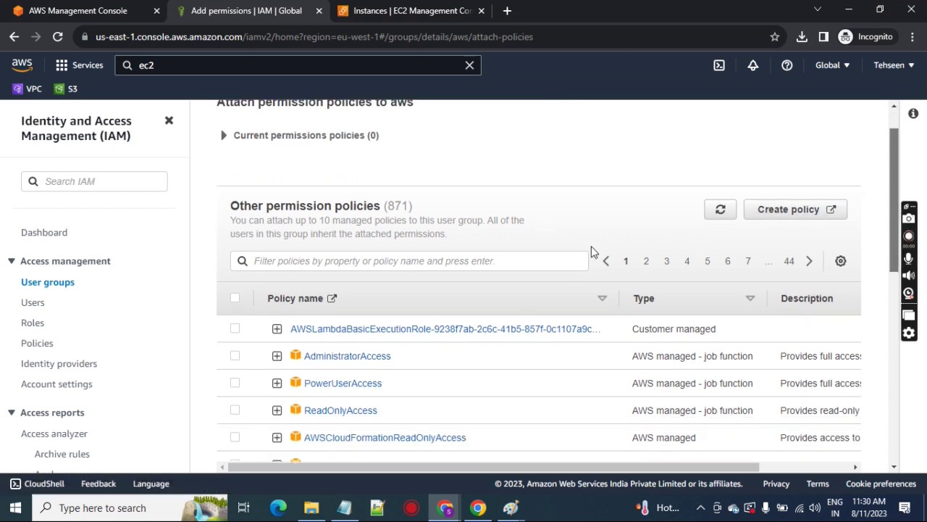
{"action": "left_click", "coordinate": [424, 260]}
{"action": "type", "text": "e"}
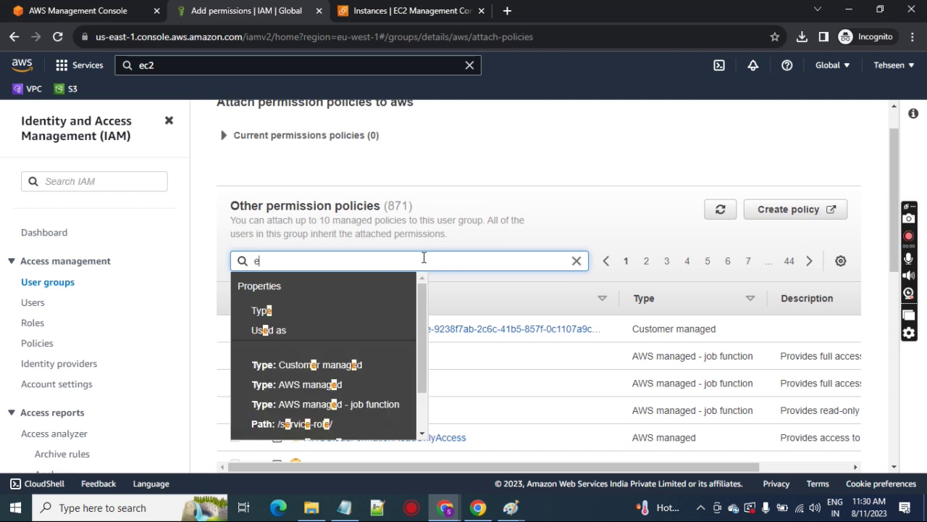
{"action": "type", "text": "c2"}
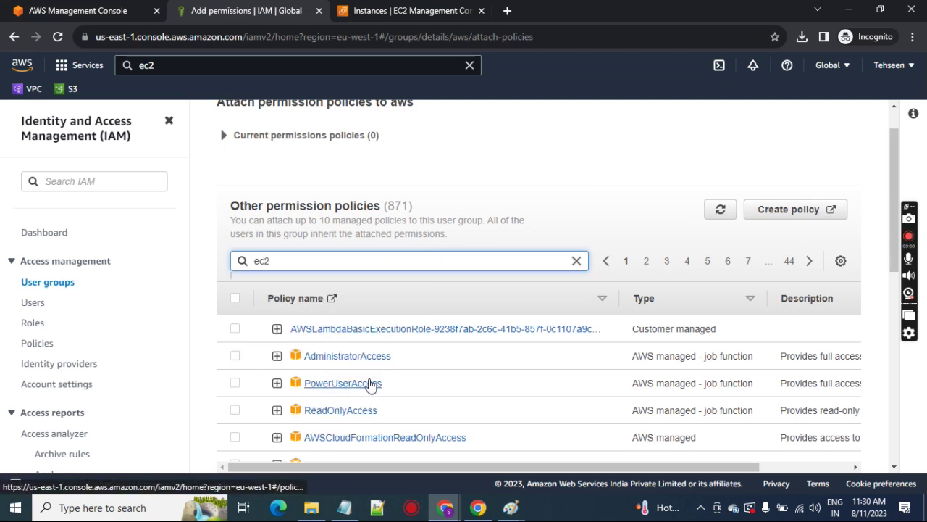
{"action": "key", "text": "Return"}
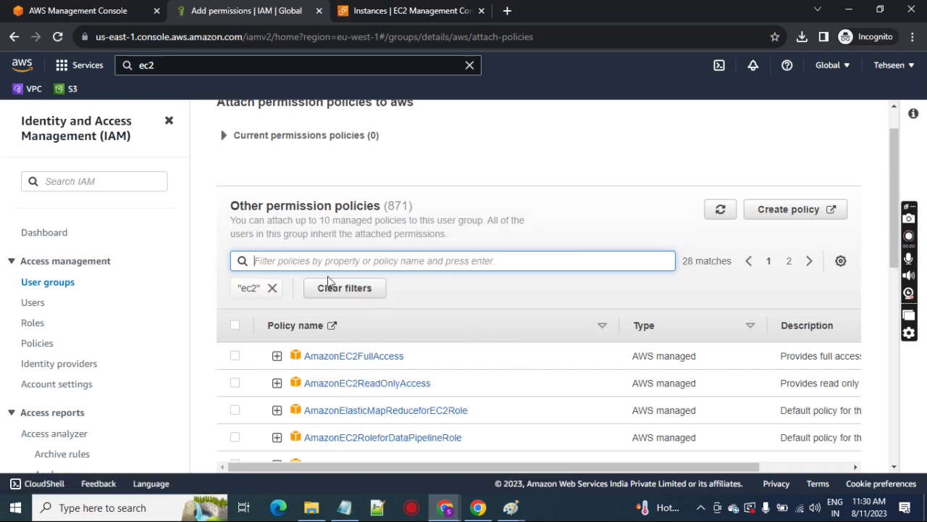
{"action": "left_click", "coordinate": [234, 356]}
{"action": "scroll", "coordinate": [891, 344], "scroll_direction": "down", "scroll_amount": 5}
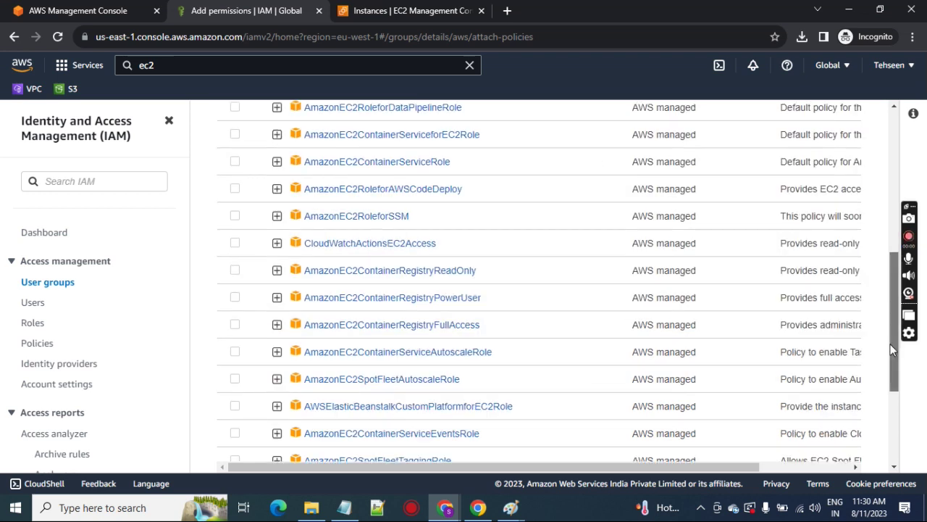
{"action": "scroll", "coordinate": [890, 344], "scroll_direction": "down", "scroll_amount": 3}
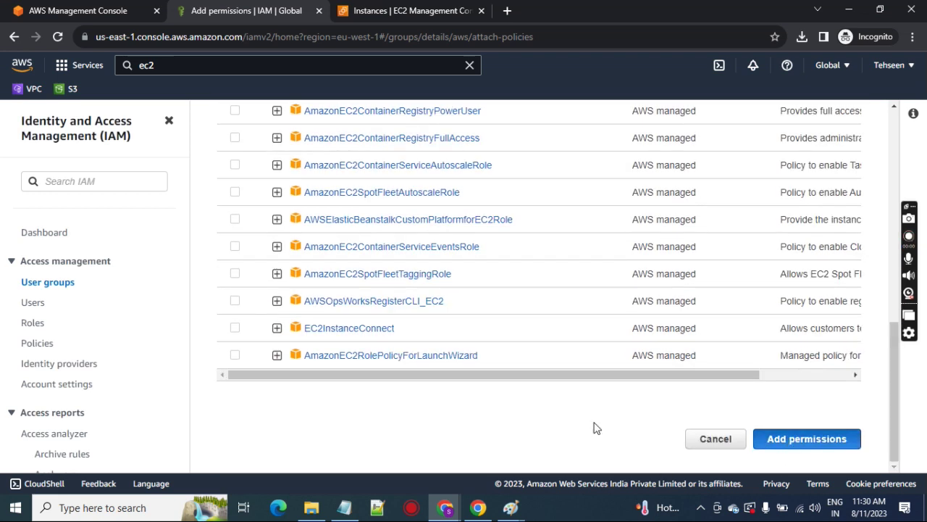
{"action": "scroll", "coordinate": [593, 423], "scroll_direction": "up", "scroll_amount": 2}
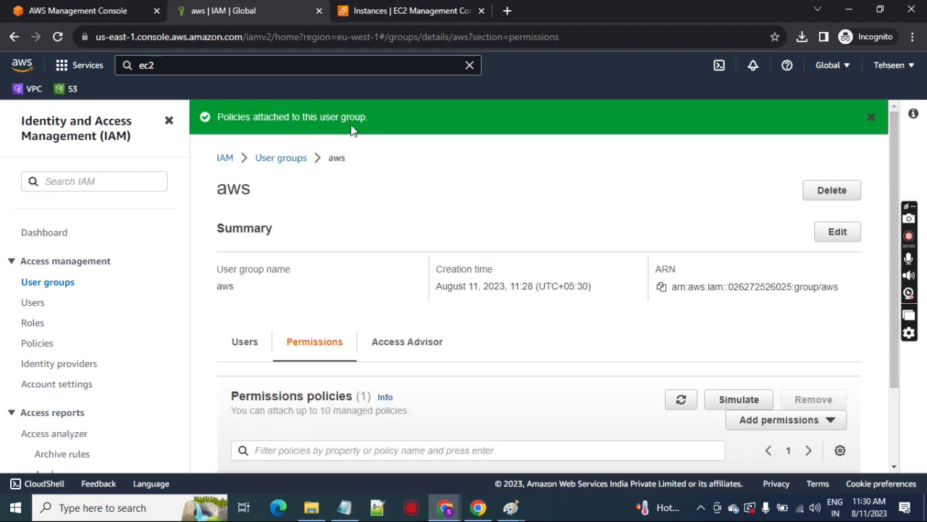
- Dismiss the policy-attached notice and show the aws group's two members on its Users tab
{"action": "left_click", "coordinate": [871, 117]}
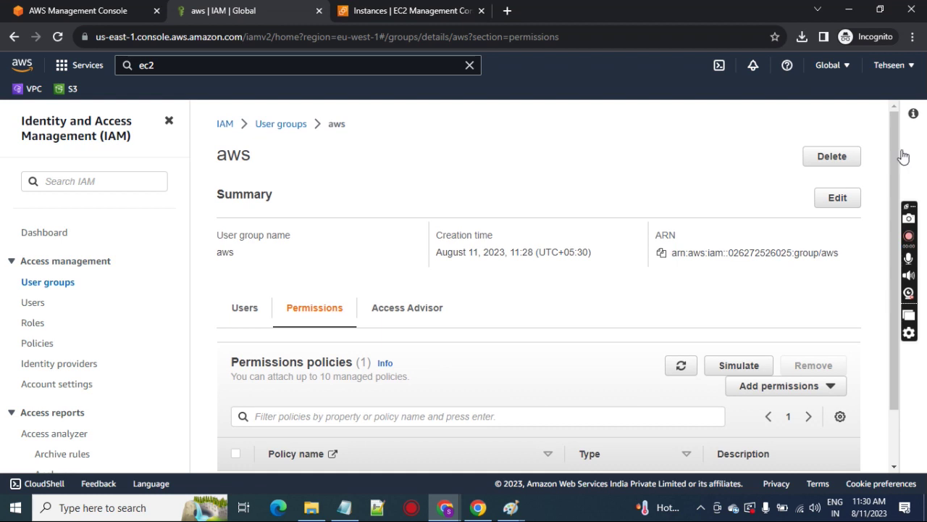
{"action": "left_click", "coordinate": [913, 114]}
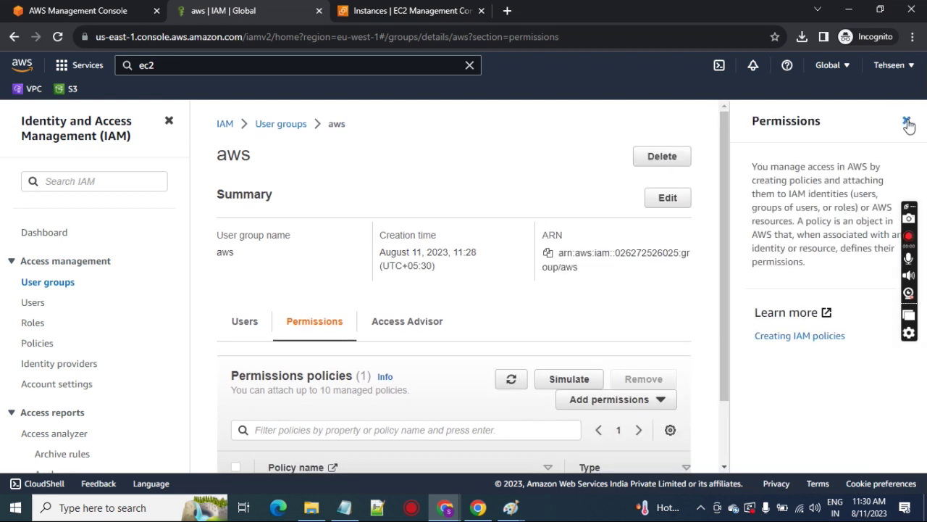
{"action": "left_click", "coordinate": [904, 120]}
{"action": "left_click_drag", "start_coordinate": [893, 133], "coordinate": [894, 196]}
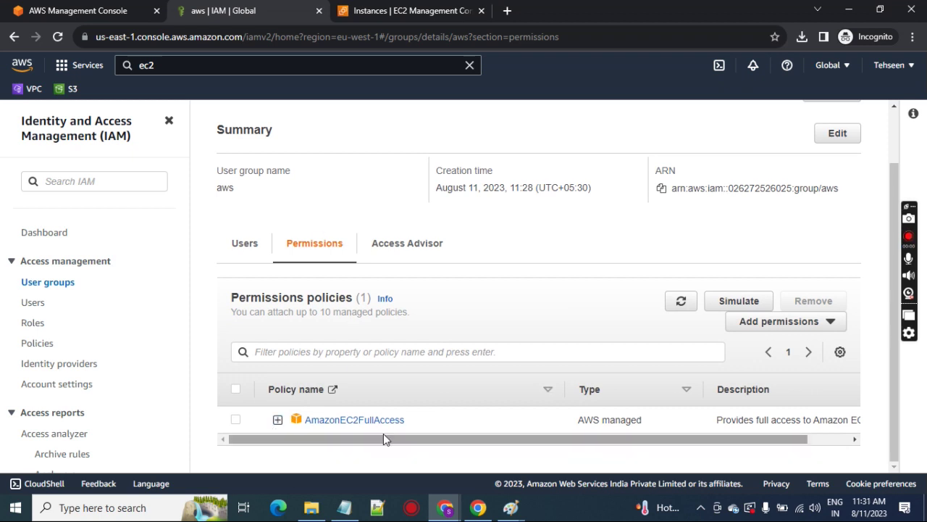
{"action": "left_click", "coordinate": [246, 258]}
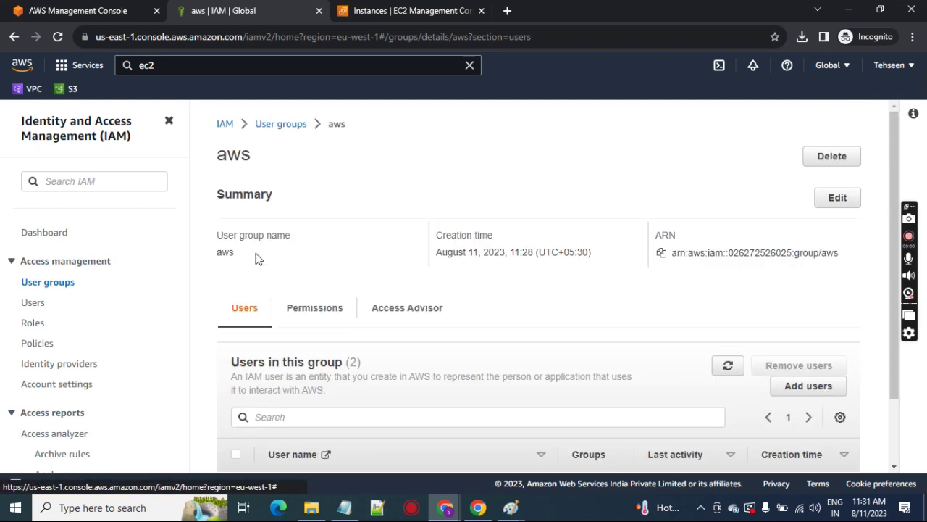
{"action": "left_click_drag", "start_coordinate": [891, 124], "coordinate": [889, 196]}
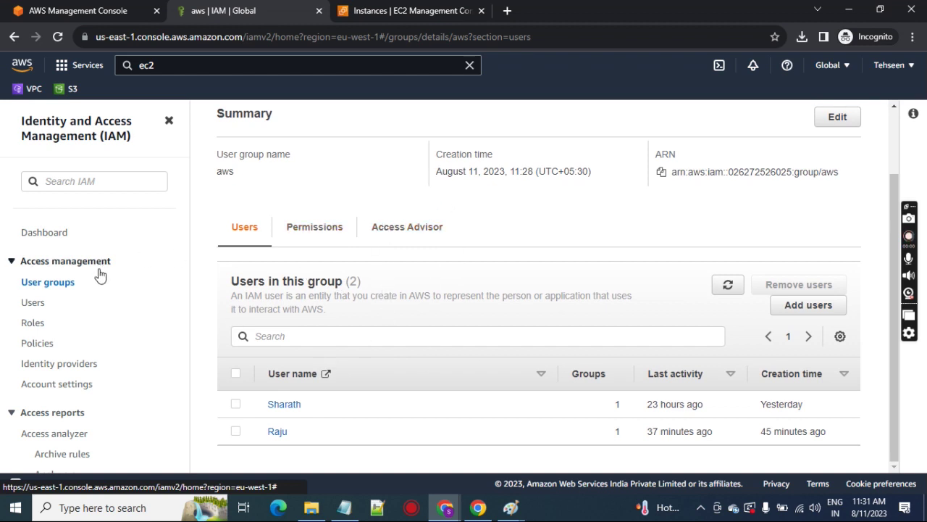
{"action": "right_click", "coordinate": [84, 305]}
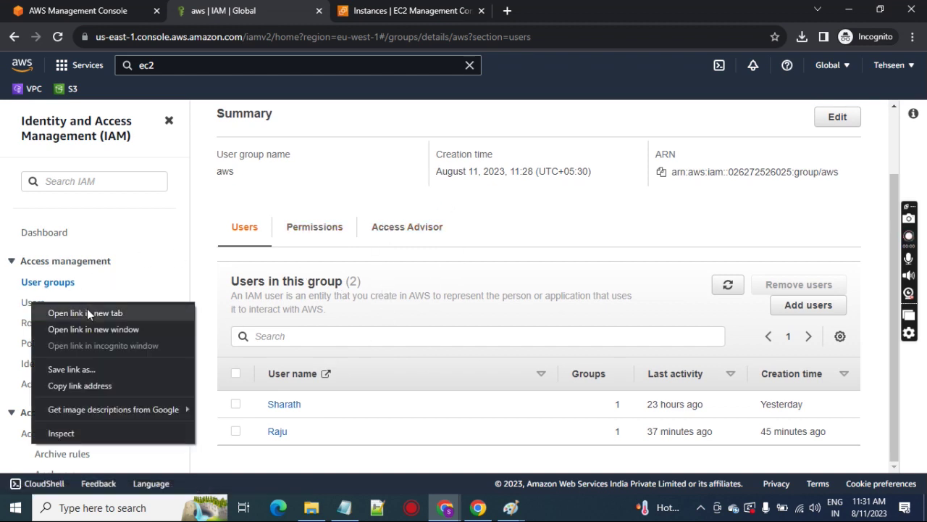
- Open Users in a new tab and confirm Raju's permissions include AmazonEC2FullAccess
{"action": "left_click", "coordinate": [87, 313]}
{"action": "left_click", "coordinate": [384, 10]}
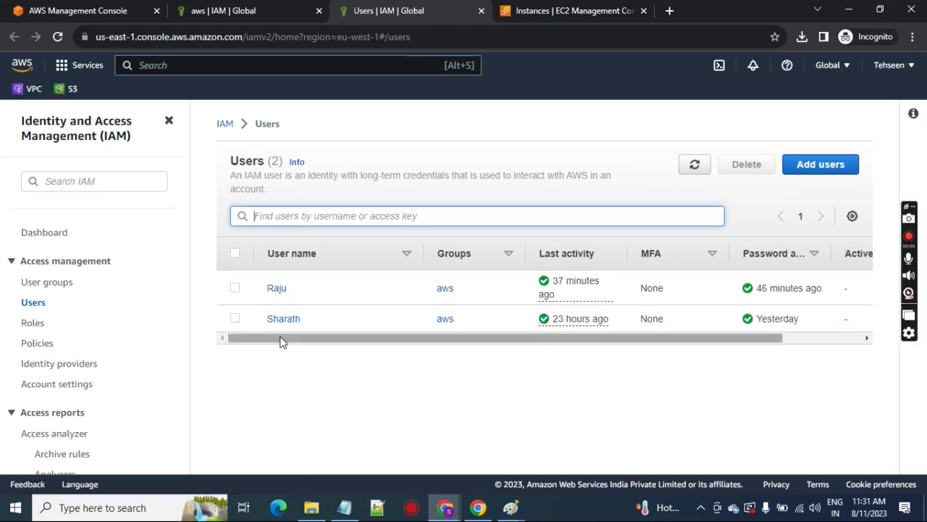
{"action": "left_click", "coordinate": [277, 290]}
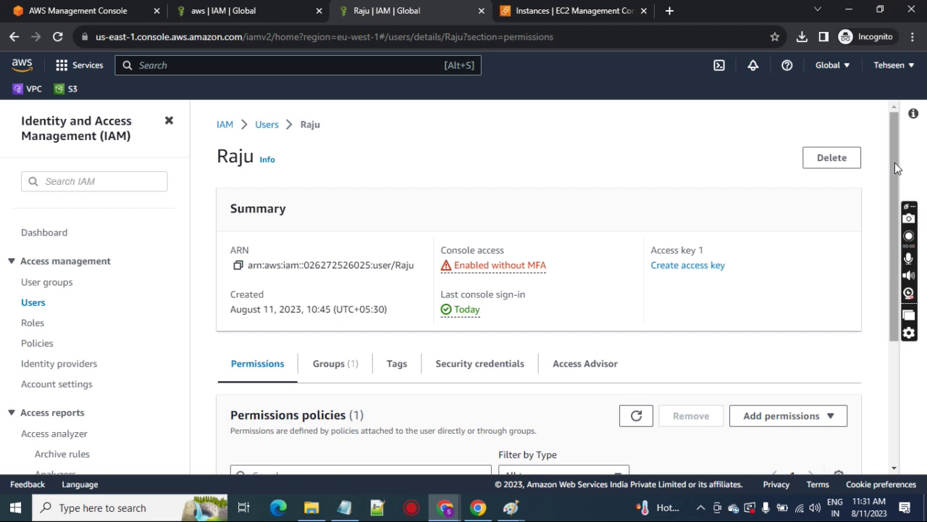
{"action": "scroll", "coordinate": [895, 196], "scroll_direction": "down", "scroll_amount": 2}
{"action": "scroll", "coordinate": [895, 195], "scroll_direction": "down", "scroll_amount": 5}
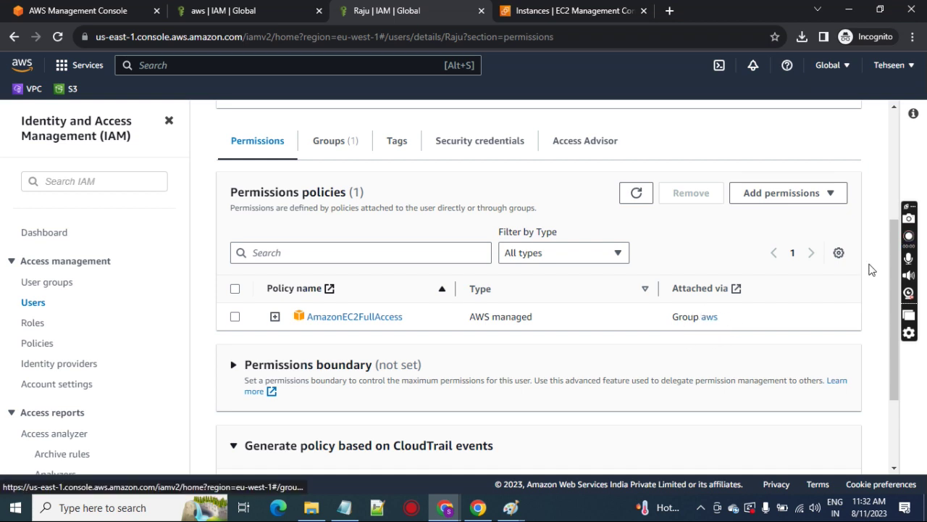
{"action": "scroll", "coordinate": [898, 259], "scroll_direction": "down", "scroll_amount": 1}
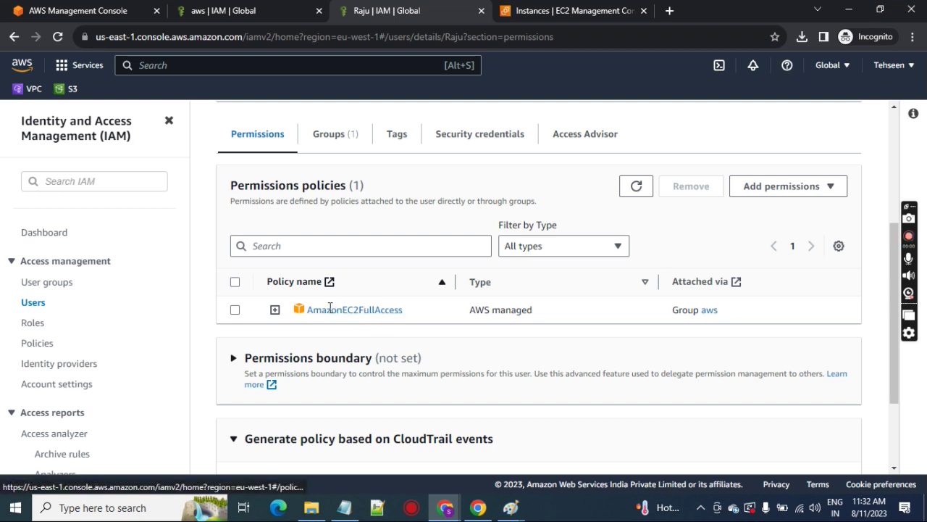
{"action": "left_click", "coordinate": [793, 189]}
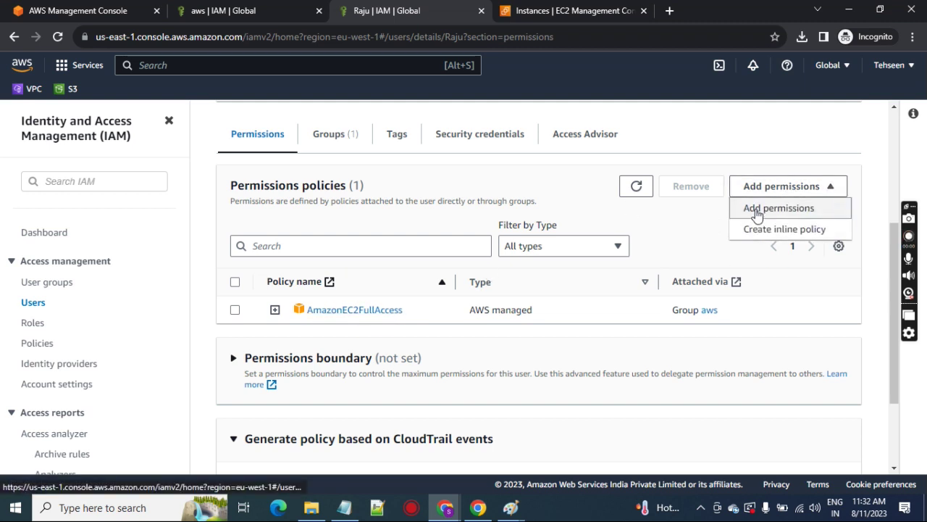
{"action": "left_click", "coordinate": [792, 239]}
{"action": "scroll", "coordinate": [435, 217], "scroll_direction": "up", "scroll_amount": 1}
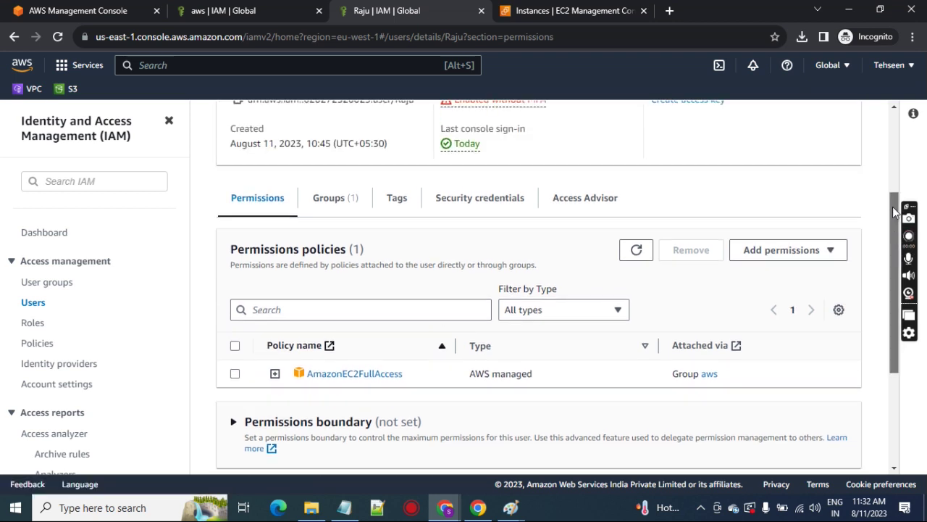
- Check Raju's Groups tab shows membership in 'aws', then return to the Users list
{"action": "left_click", "coordinate": [333, 191]}
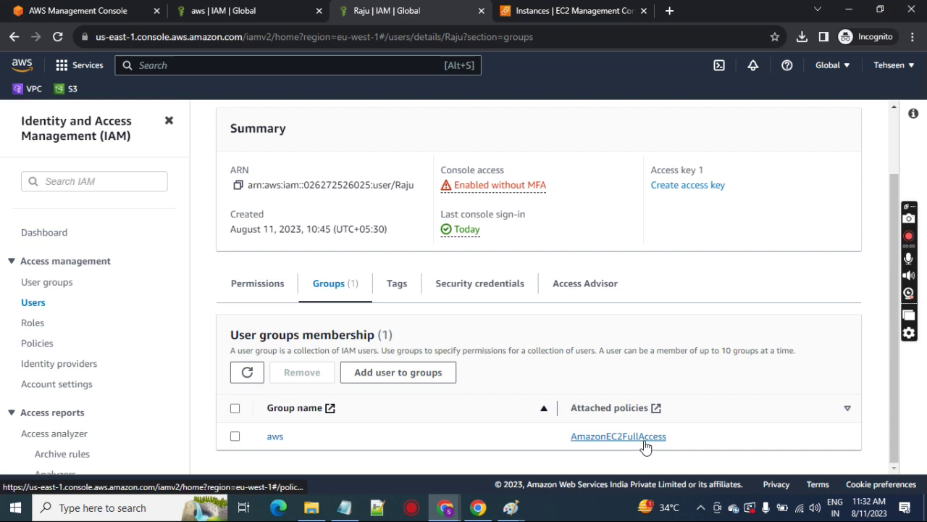
{"action": "left_click", "coordinate": [275, 284]}
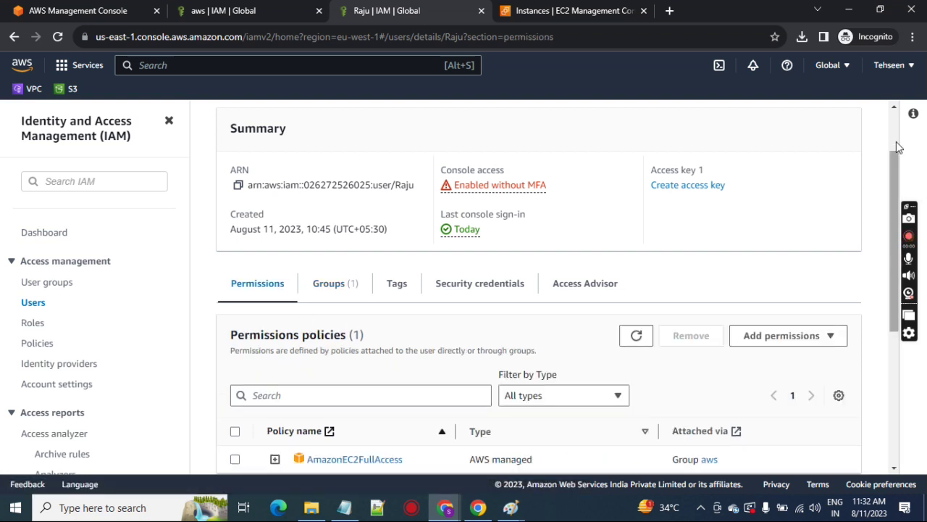
{"action": "scroll", "coordinate": [896, 141], "scroll_direction": "up", "scroll_amount": 2}
{"action": "left_click_drag", "start_coordinate": [896, 141], "coordinate": [889, 218]}
{"action": "scroll", "coordinate": [871, 257], "scroll_direction": "down", "scroll_amount": 2}
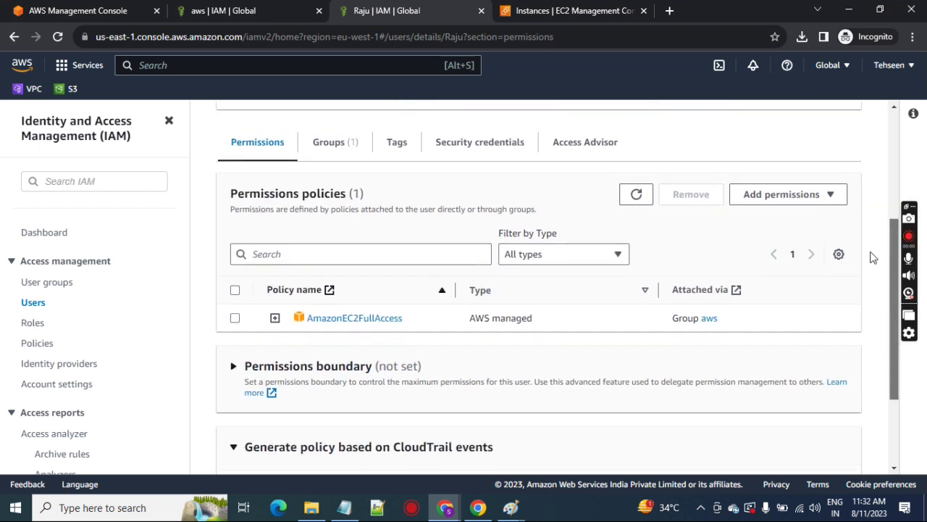
{"action": "scroll", "coordinate": [873, 123], "scroll_direction": "up", "scroll_amount": 4}
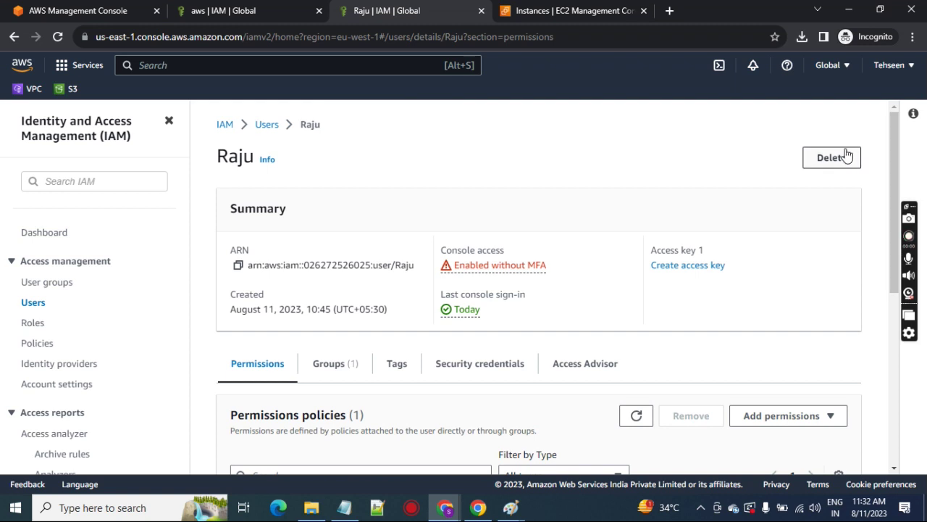
{"action": "left_click", "coordinate": [40, 305]}
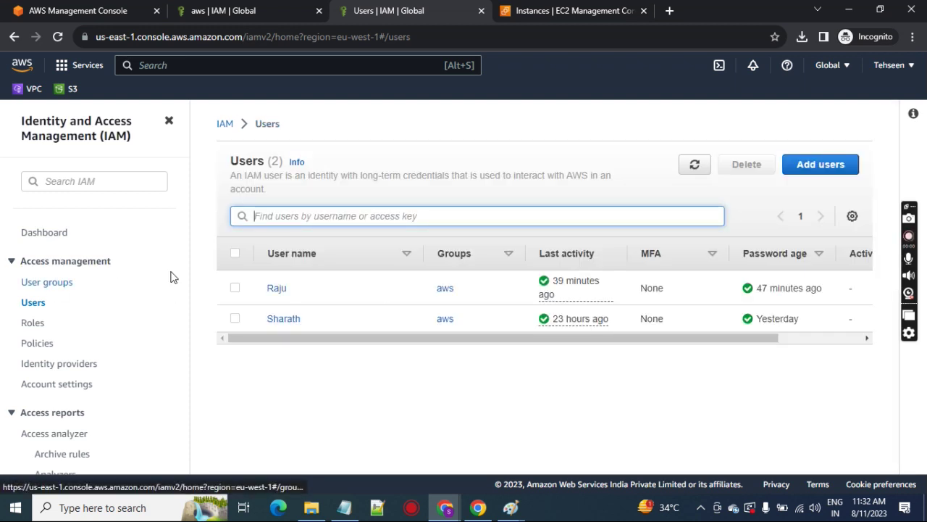
{"action": "left_click", "coordinate": [345, 507]}
- Start a new Notepad note line below the permission-policy line
{"action": "left_click", "coordinate": [220, 334]}
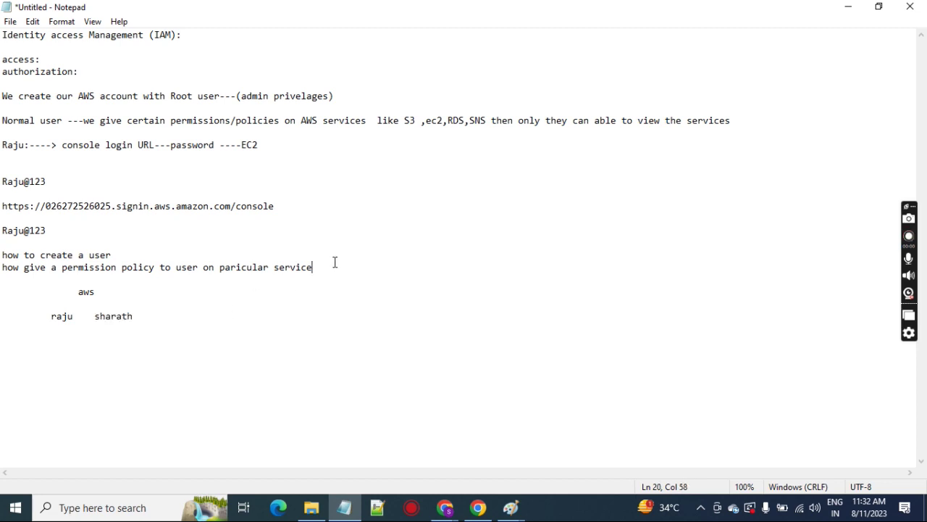
{"action": "key", "text": "Return"}
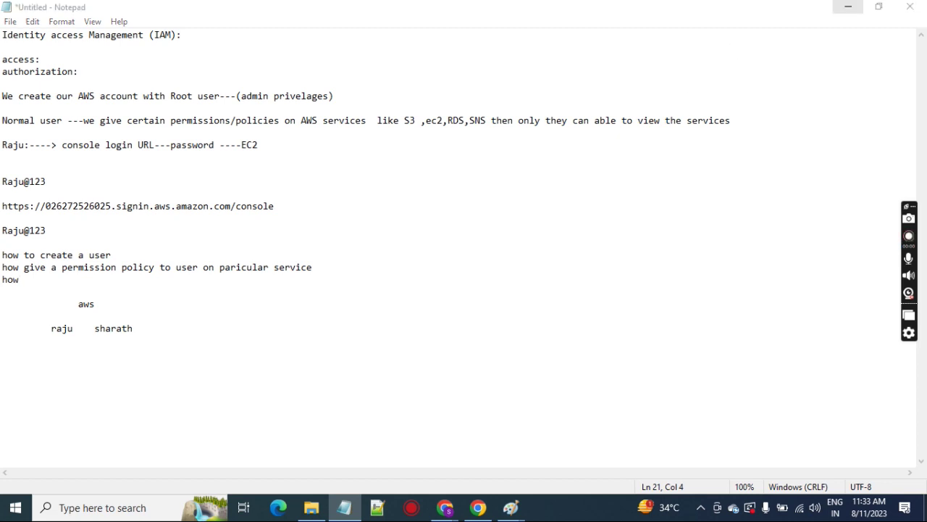
{"action": "key", "text": "alt+Tab"}
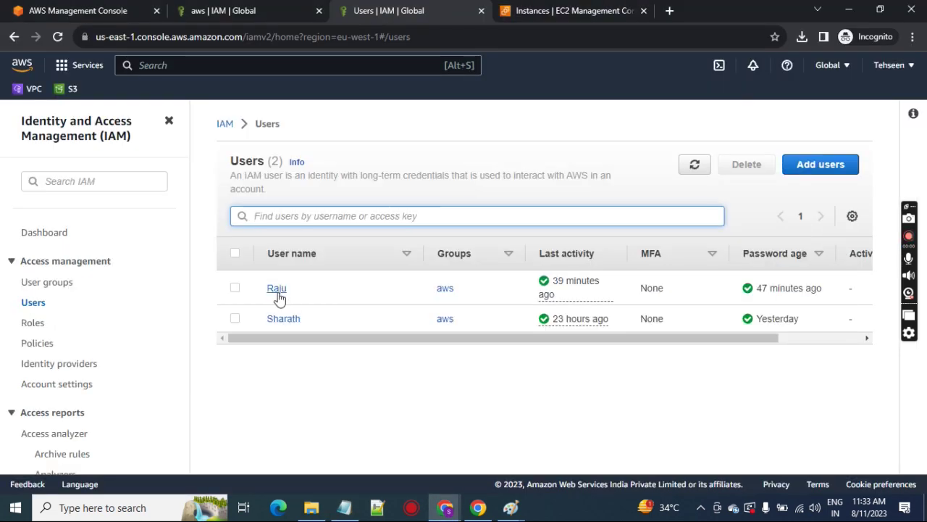
- Check Raju's Access Advisor services and his group-inherited AmazonEC2FullAccess policy
{"action": "left_click", "coordinate": [277, 290]}
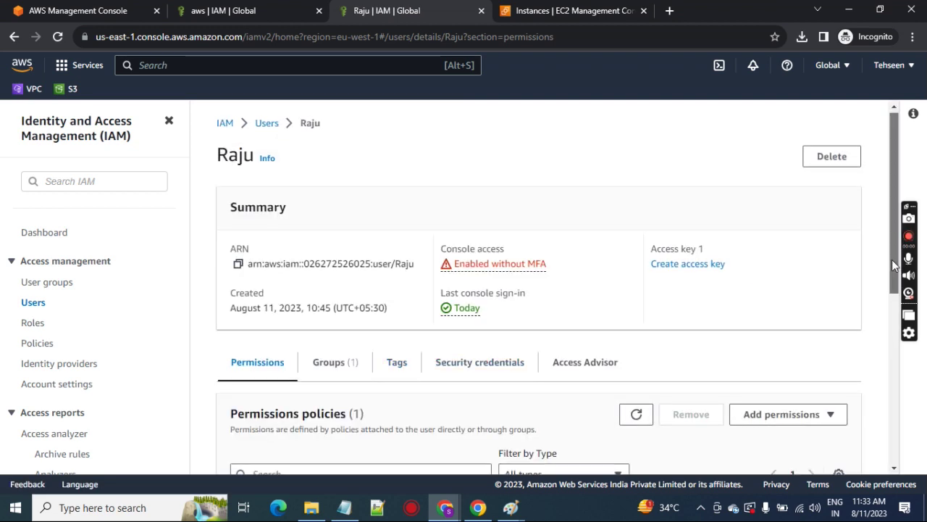
{"action": "scroll", "coordinate": [473, 340], "scroll_direction": "down", "scroll_amount": 1}
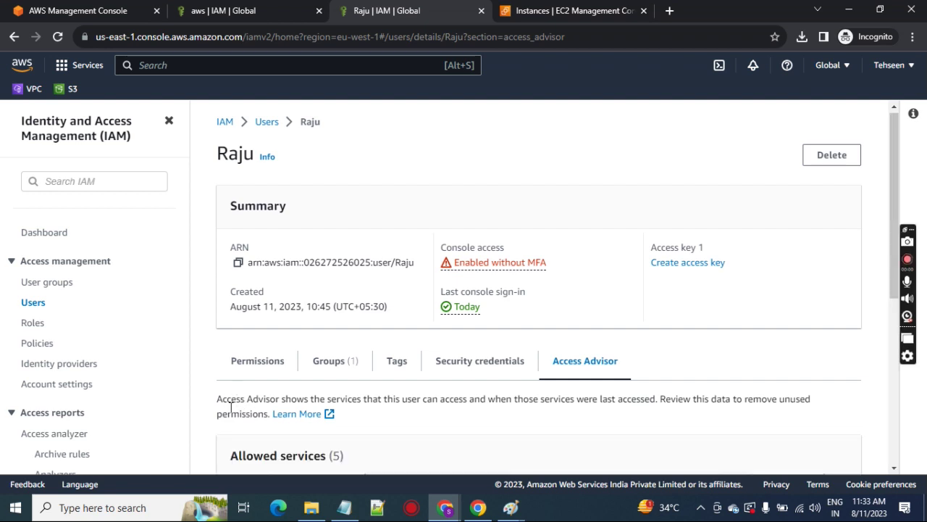
{"action": "left_click_drag", "start_coordinate": [886, 182], "coordinate": [878, 244]}
{"action": "left_click", "coordinate": [247, 284]}
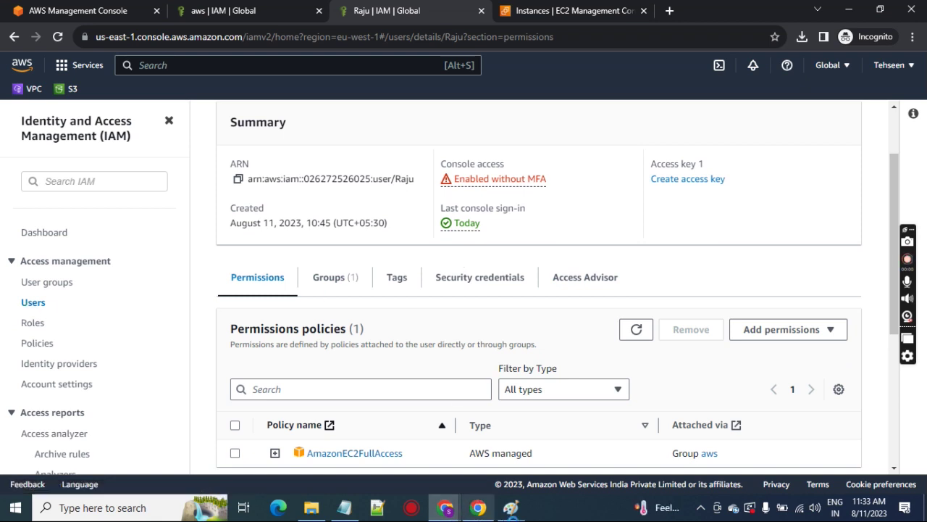
{"action": "left_click", "coordinate": [344, 507]}
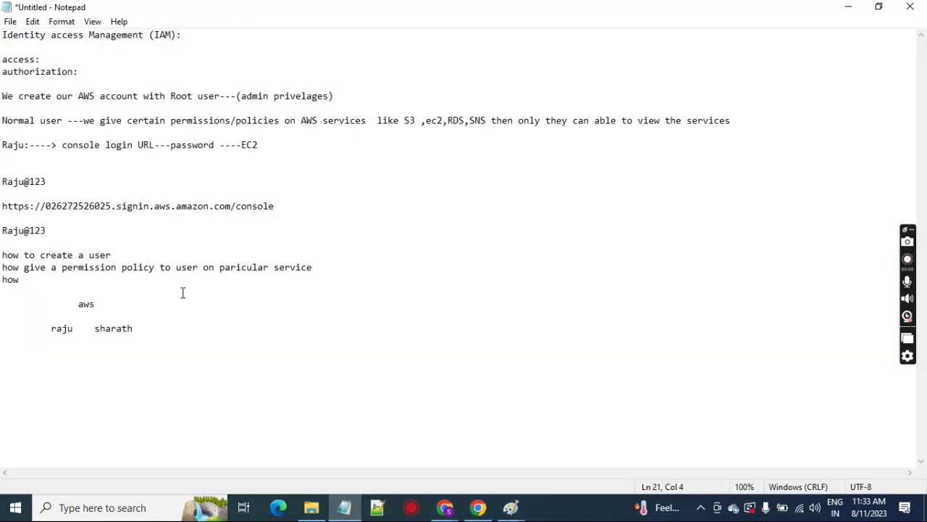
- Write the note about creating a group and giving it permission on a 'paricular service'
{"action": "type", "text": "r"}
{"action": "type", "text": "o "}
{"action": "type", "text": "create a g"}
{"action": "type", "text": "roup"}
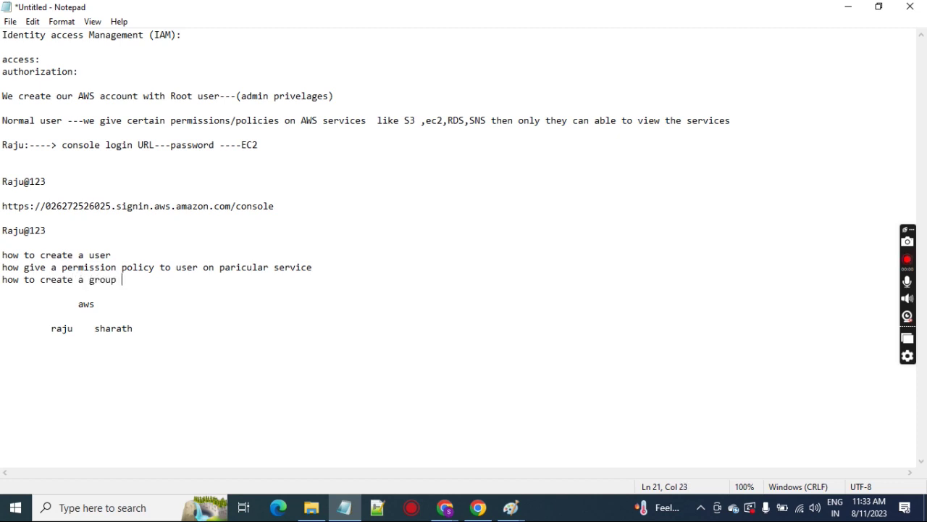
{"action": "key", "text": "Return"}
{"action": "key", "text": "BackSpace"}
{"action": "type", "text": "and ad"}
{"action": "key", "text": "BackSpace"}
{"action": "key", "text": "BackSpace"}
{"action": "type", "text": "giving permission to the group o"}
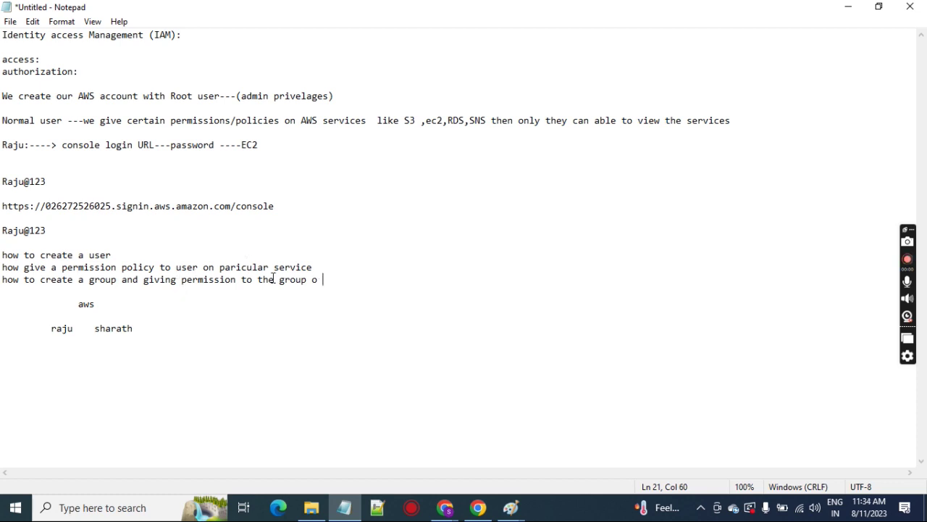
{"action": "key", "text": "BackSpace"}
{"action": "key", "text": "BackSpace"}
{"action": "type", "text": "on"}
{"action": "left_click_drag", "start_coordinate": [221, 267], "coordinate": [313, 267]}
{"action": "key", "text": "ctrl+c"}
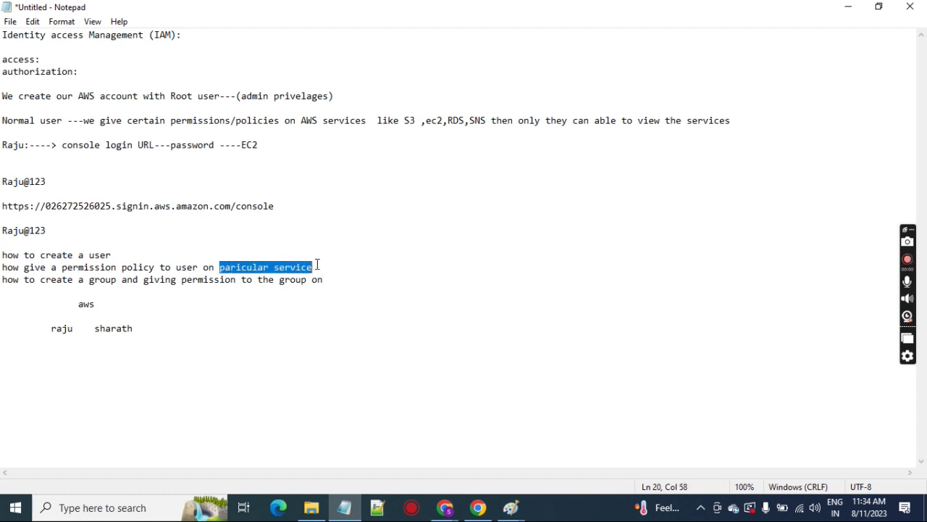
{"action": "left_click", "coordinate": [352, 279]}
{"action": "key", "text": "ctrl+v"}
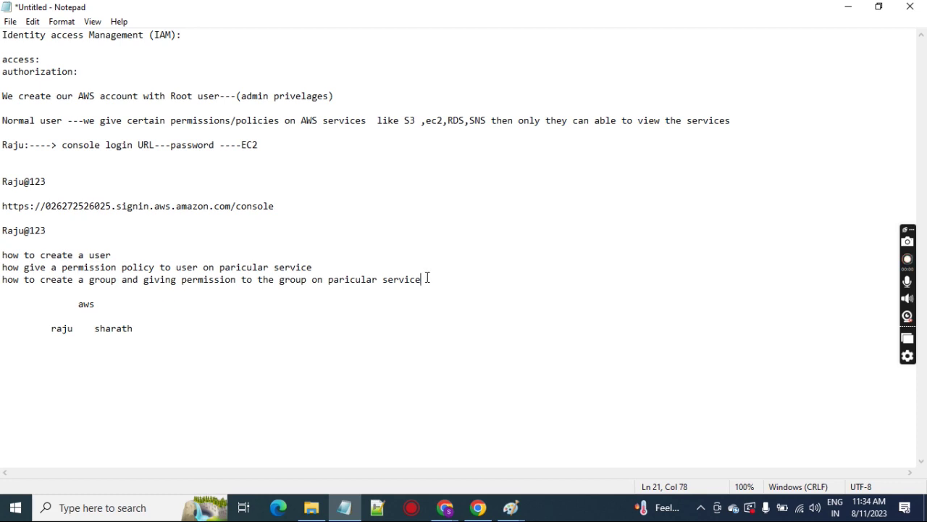
- Add the next note line 'how to add users in group'
{"action": "key", "text": "Return"}
{"action": "type", "text": "hod"}
{"action": "key", "text": "BackSpace"}
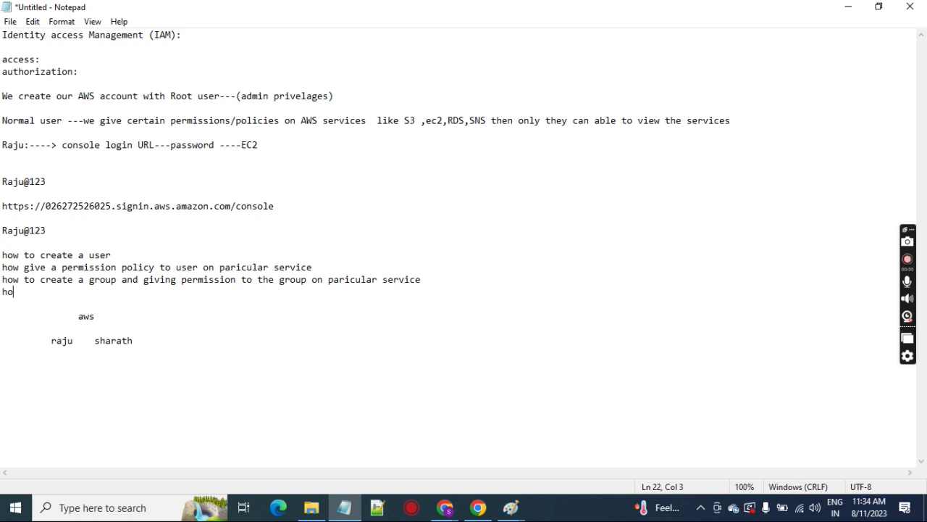
{"action": "type", "text": "w "}
{"action": "type", "text": "to"}
{"action": "type", "text": " add "}
{"action": "type", "text": "a users"}
{"action": "key", "text": "BackSpace"}
{"action": "key", "text": "BackSpace"}
{"action": "key", "text": "BackSpace"}
{"action": "key", "text": "BackSpace"}
{"action": "key", "text": "BackSpace"}
{"action": "key", "text": "BackSpace"}
{"action": "key", "text": "BackSpace"}
{"action": "key", "text": "BackSpace"}
{"action": "type", "text": "users in grou"}
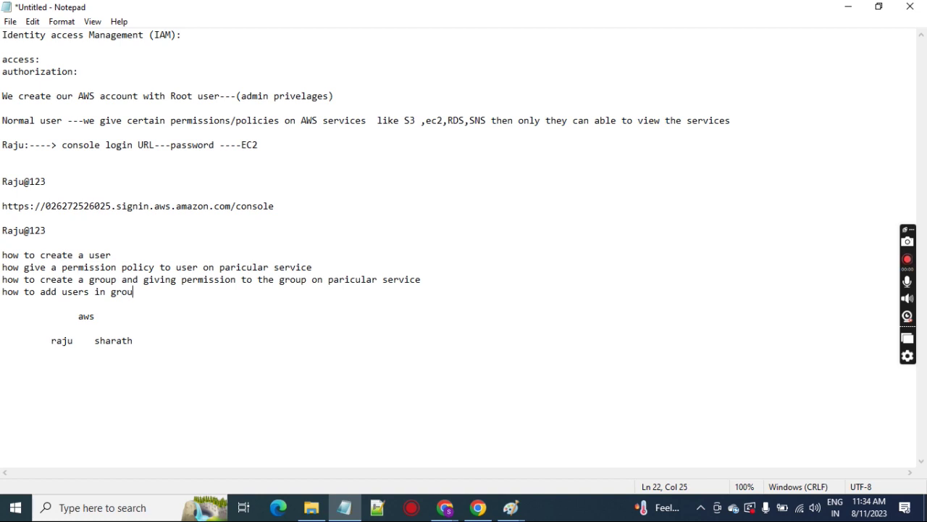
{"action": "type", "text": "p"}
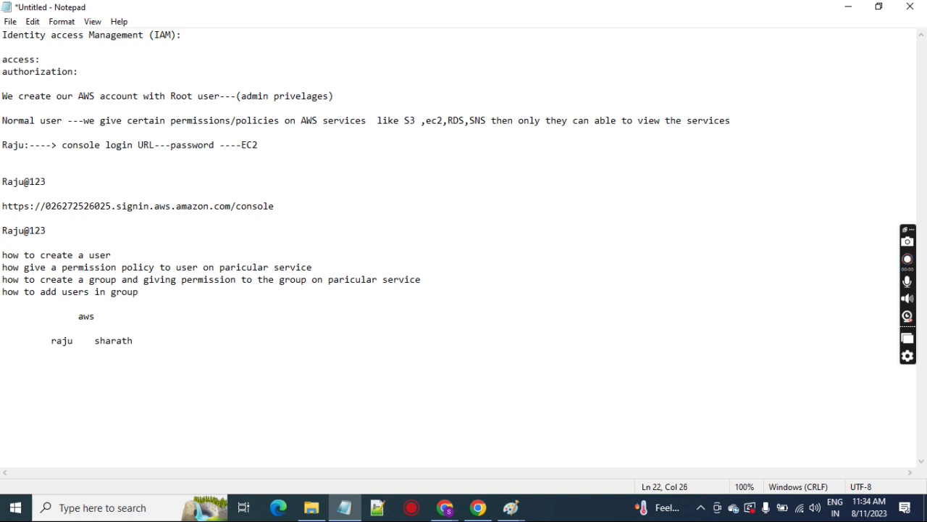